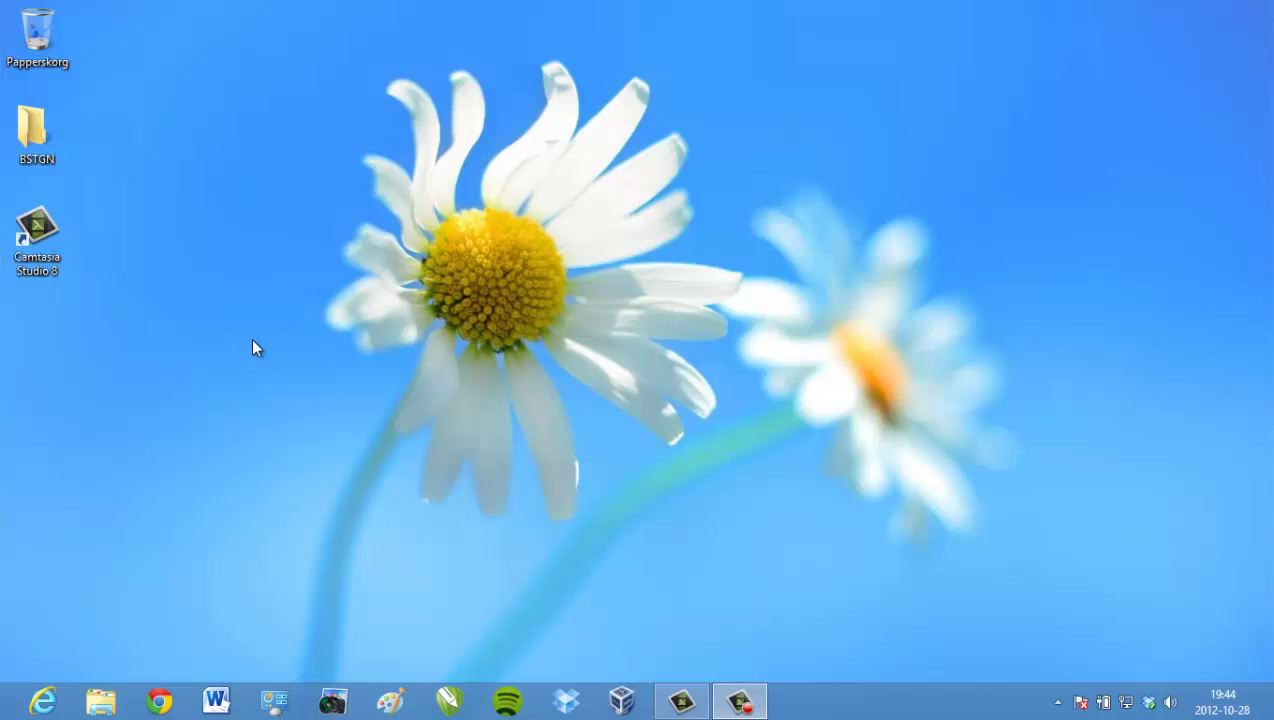
- Scroll through the Windows 8 Start screen tiles, then go back to the desktop
key("super")
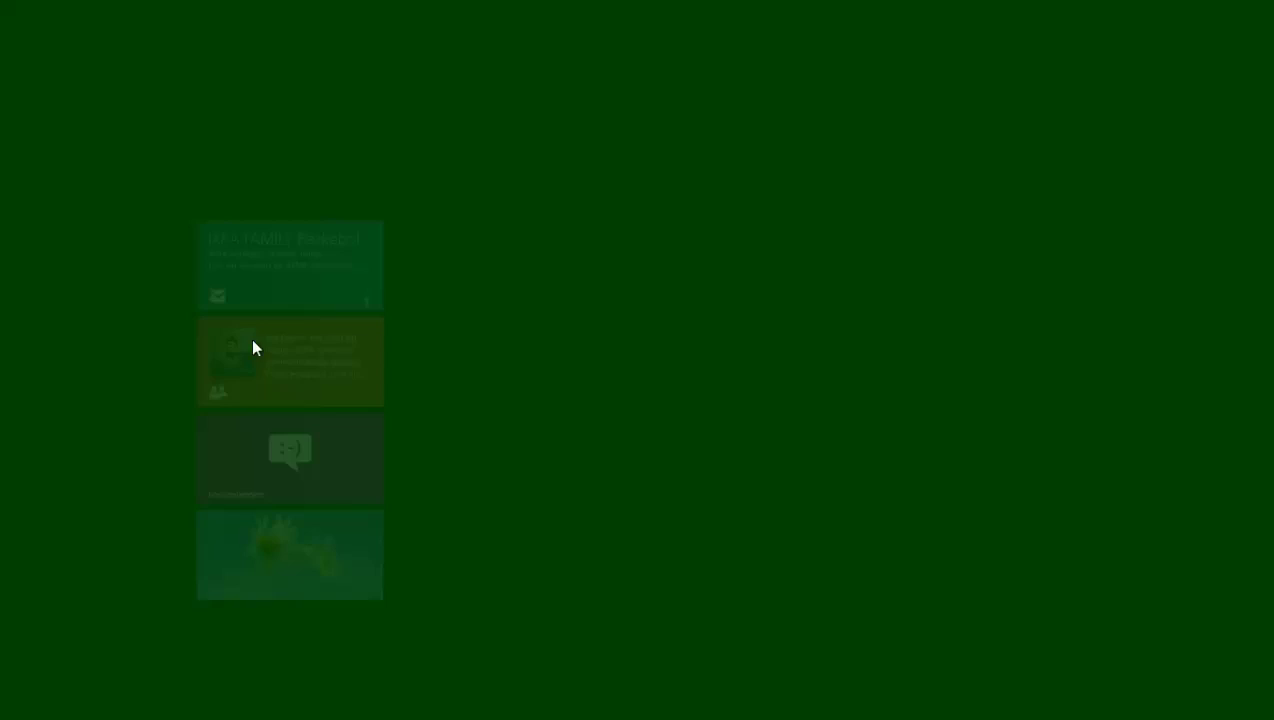
scroll(655, 319, "right", 5)
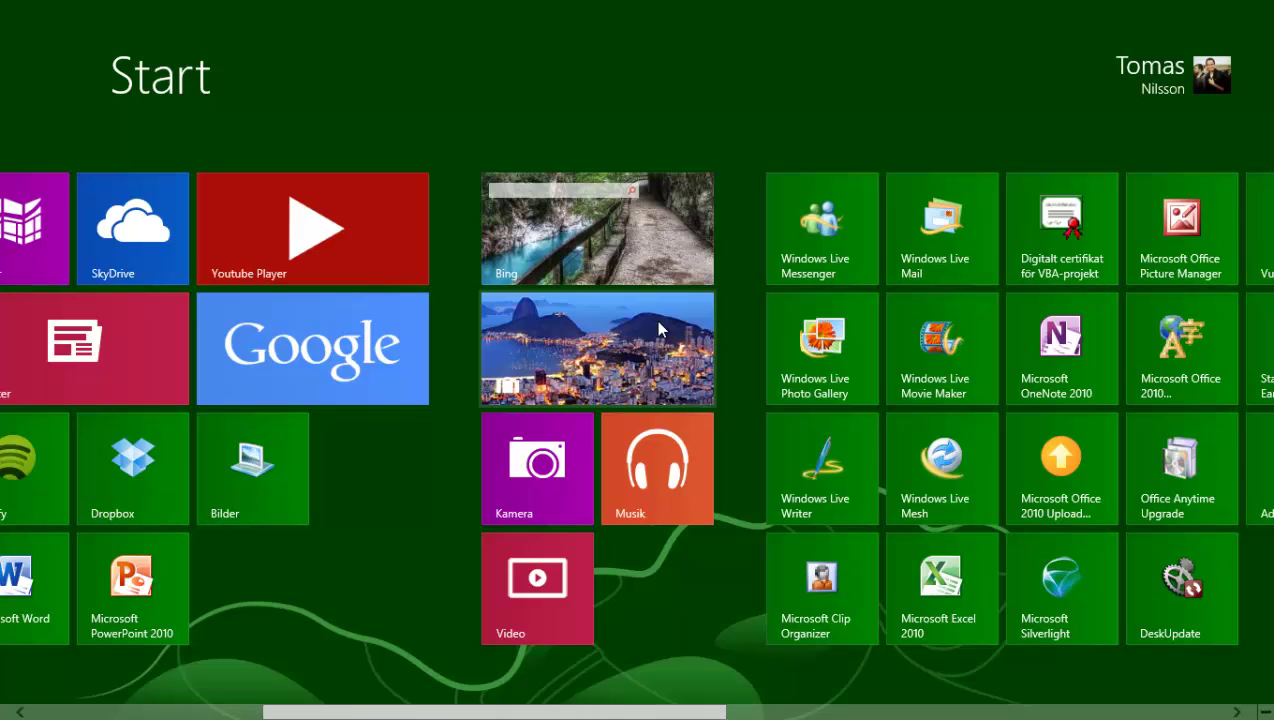
key("super")
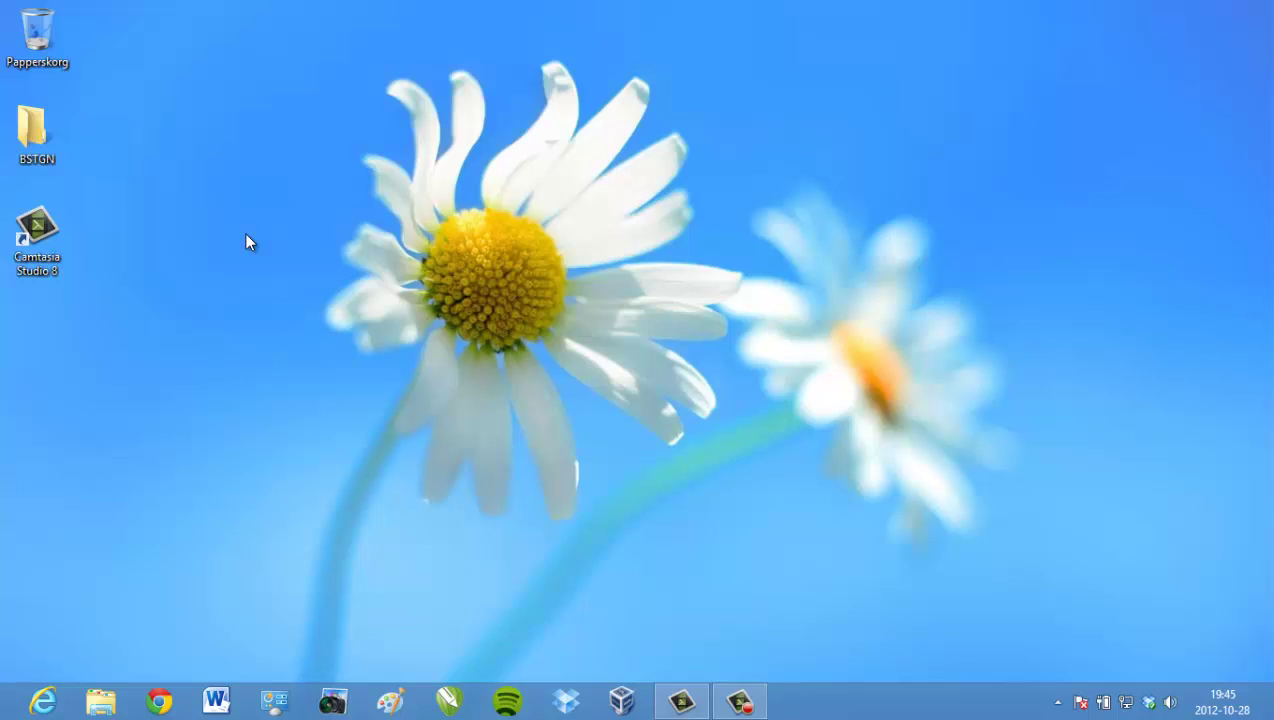
- Launch Chrome and replace the old search tab with a fresh tab
left_click(165, 702)
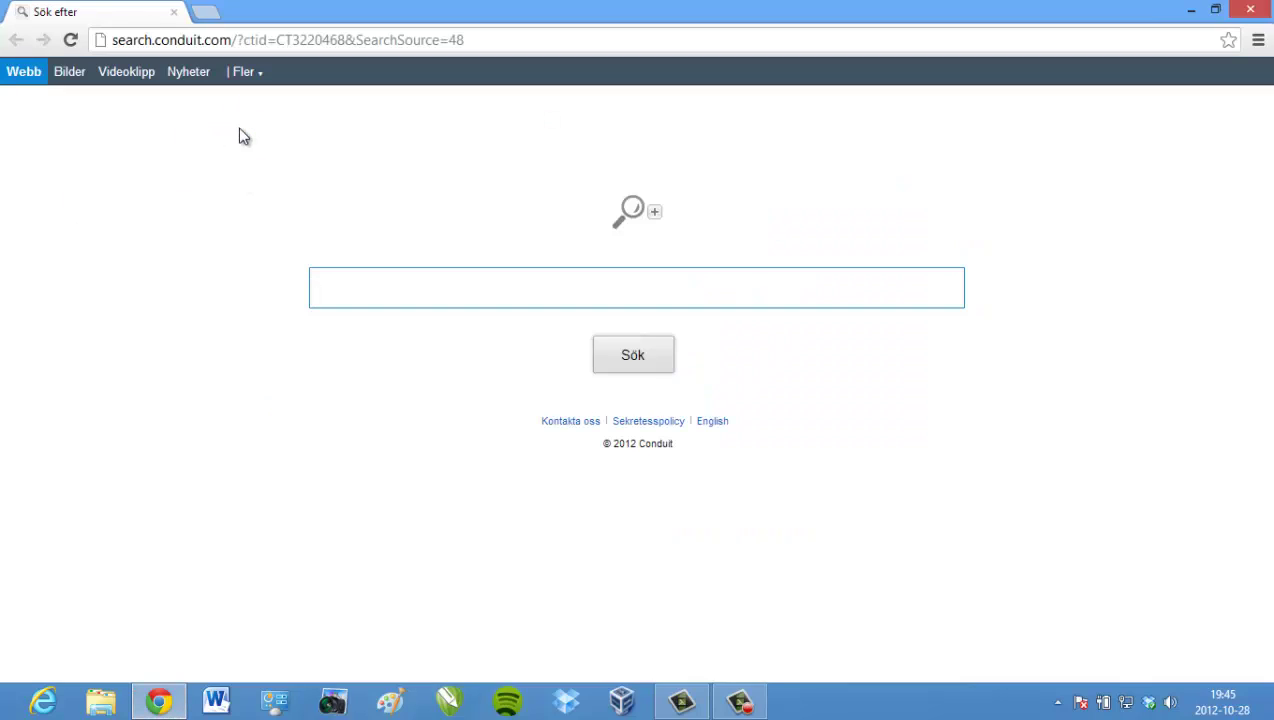
left_click(207, 12)
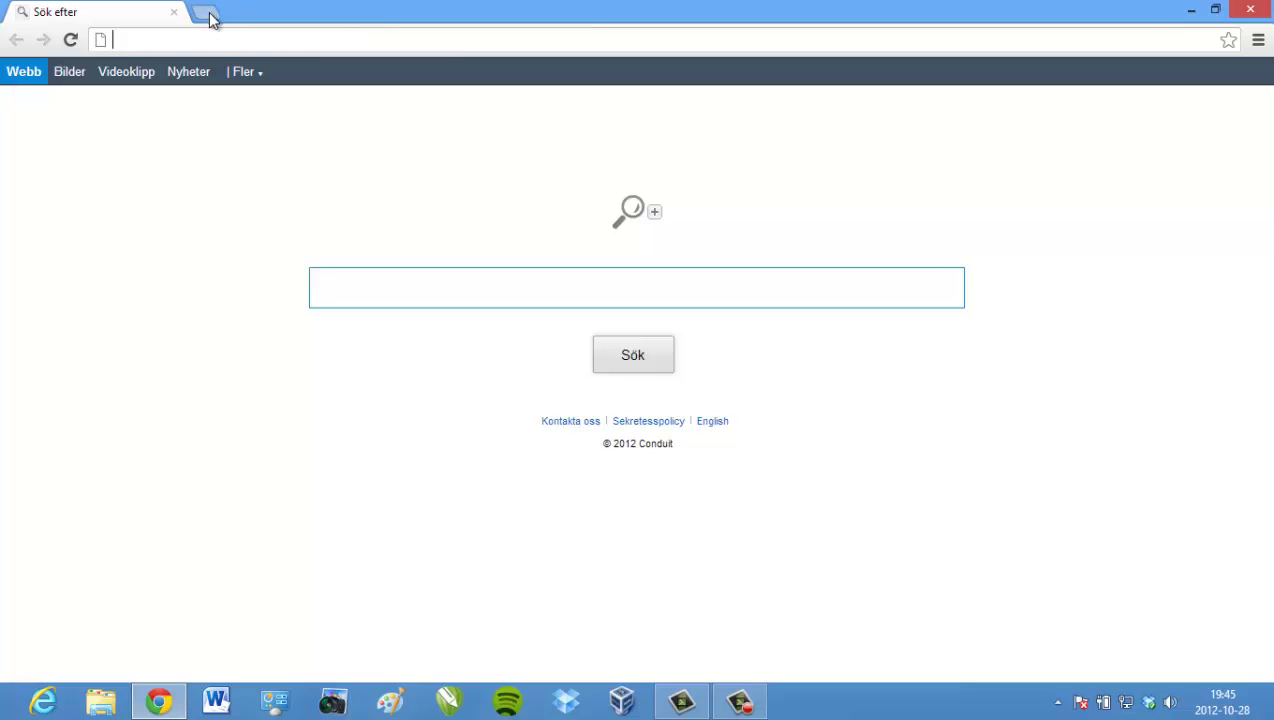
left_click(175, 12)
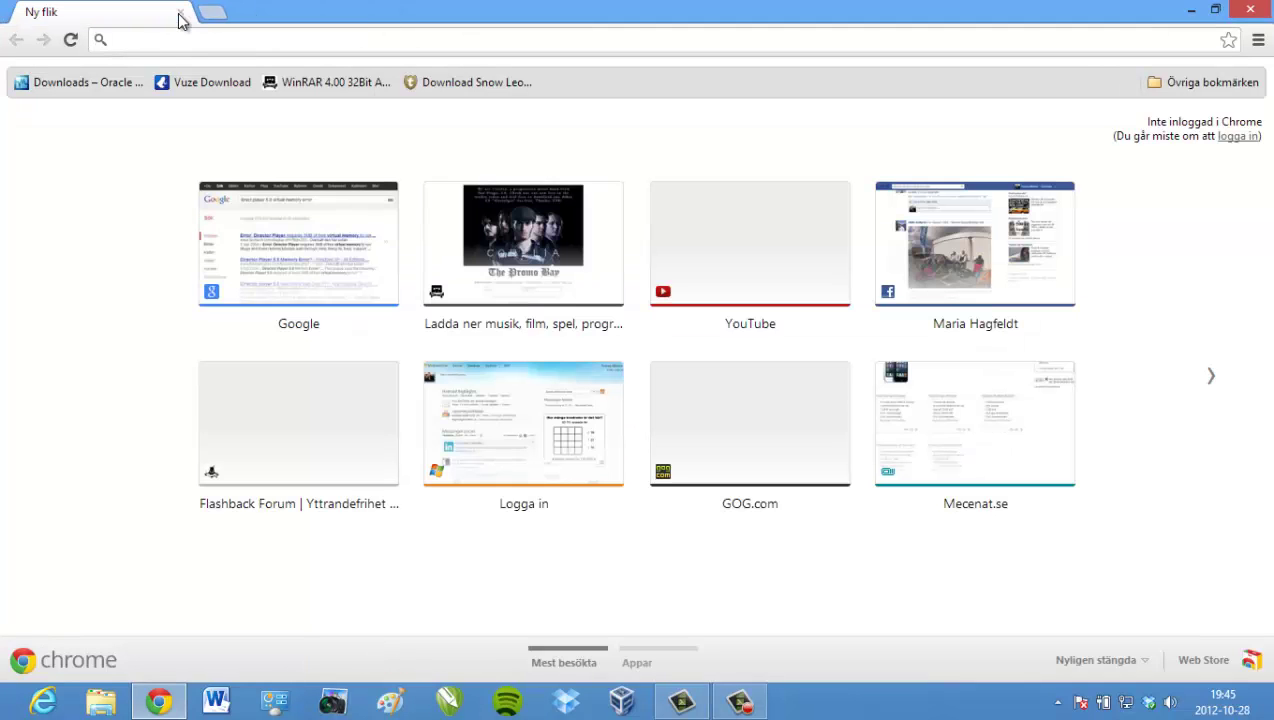
- Download the VirtualBox 4.2.4 x86/amd64 Windows installer from the Oracle downloads page, then open a new tab
left_click(101, 86)
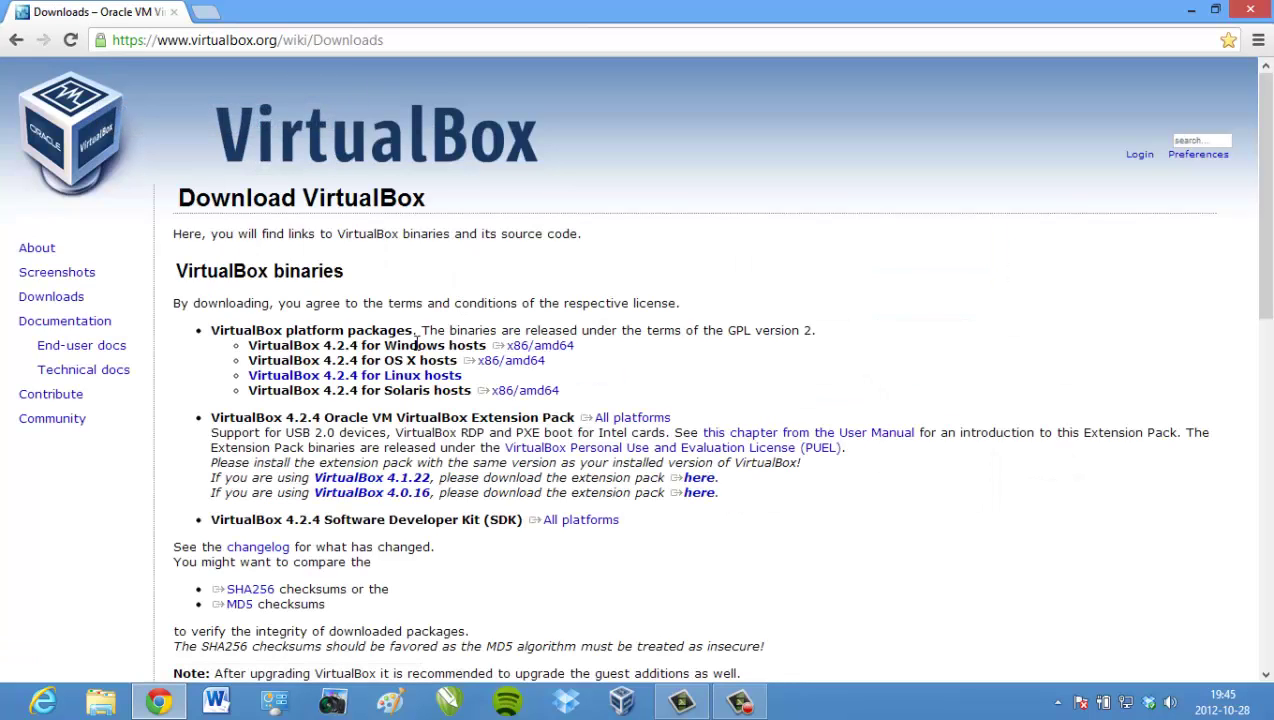
left_click(505, 346)
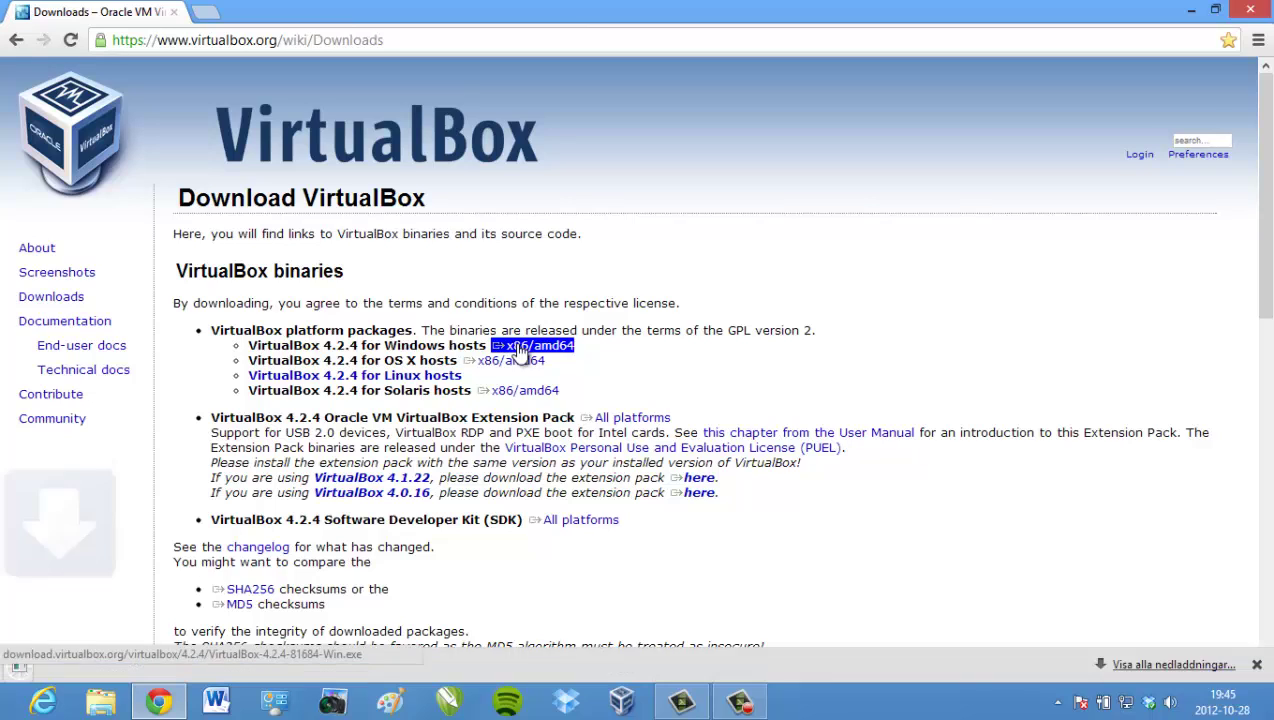
left_click(148, 587)
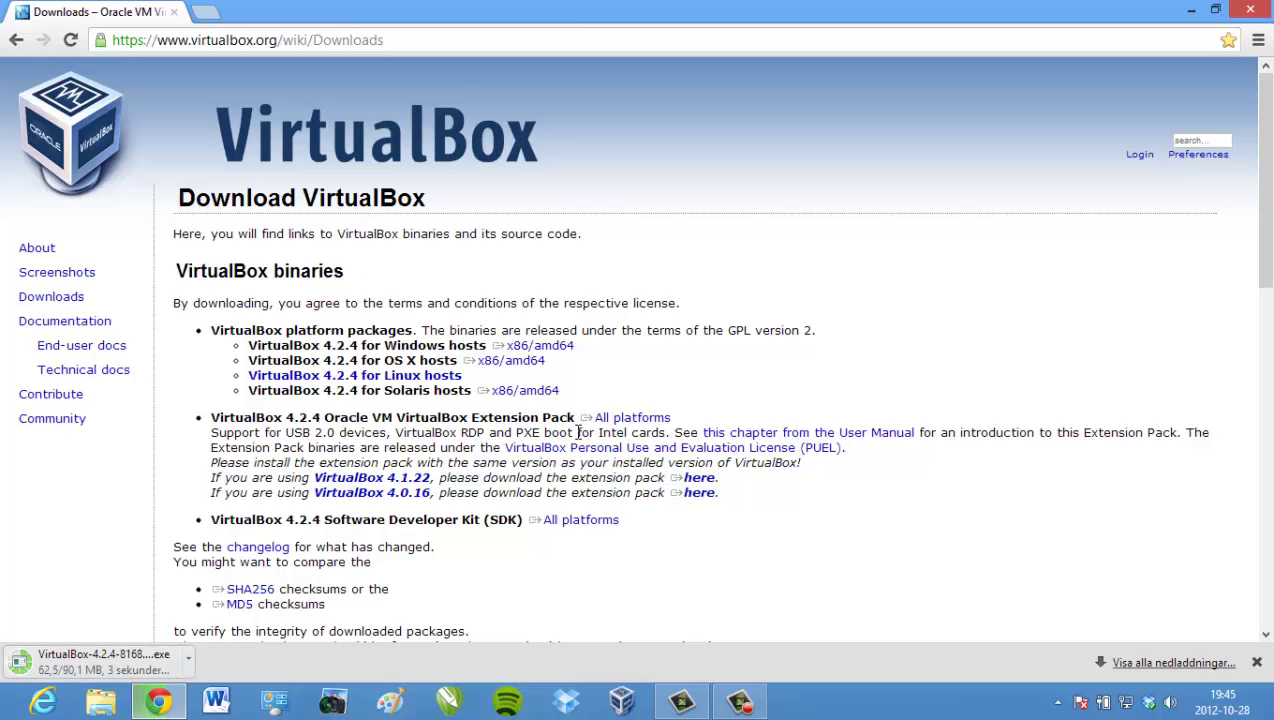
left_click(205, 11)
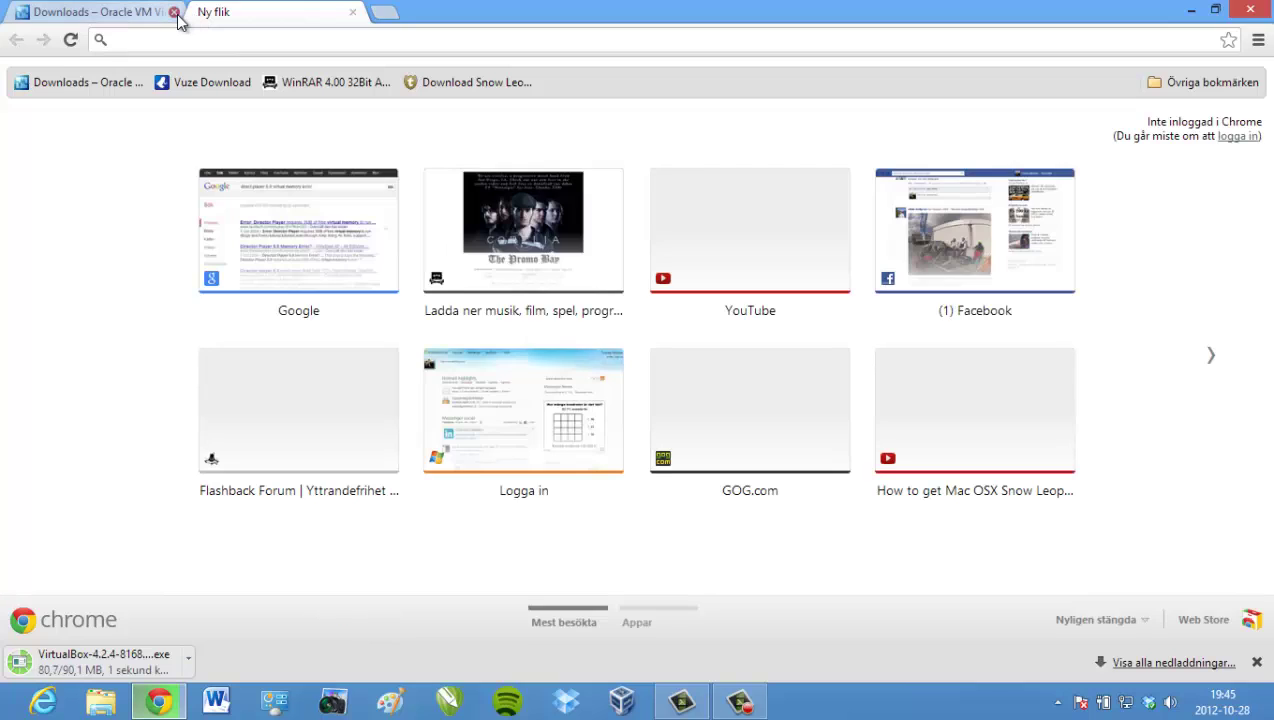
- Close the VirtualBox tab and download the free Vuze installer from SourceForge
left_click(174, 12)
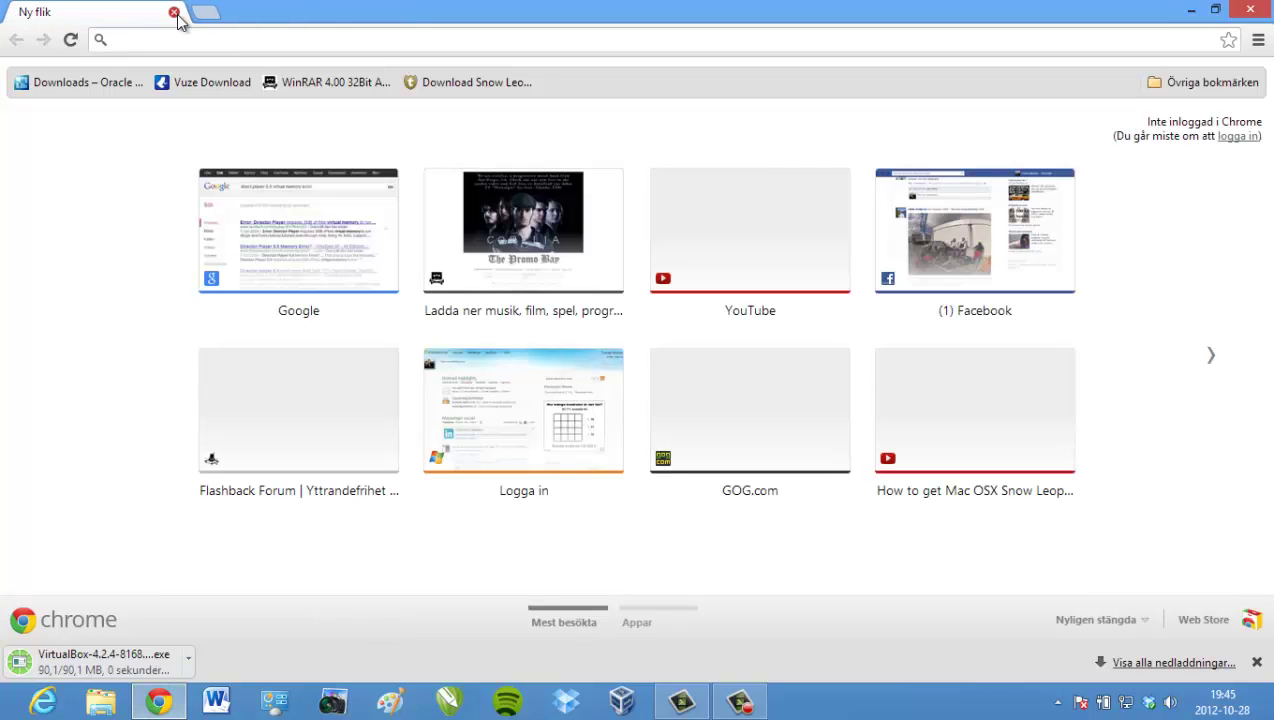
left_click(204, 84)
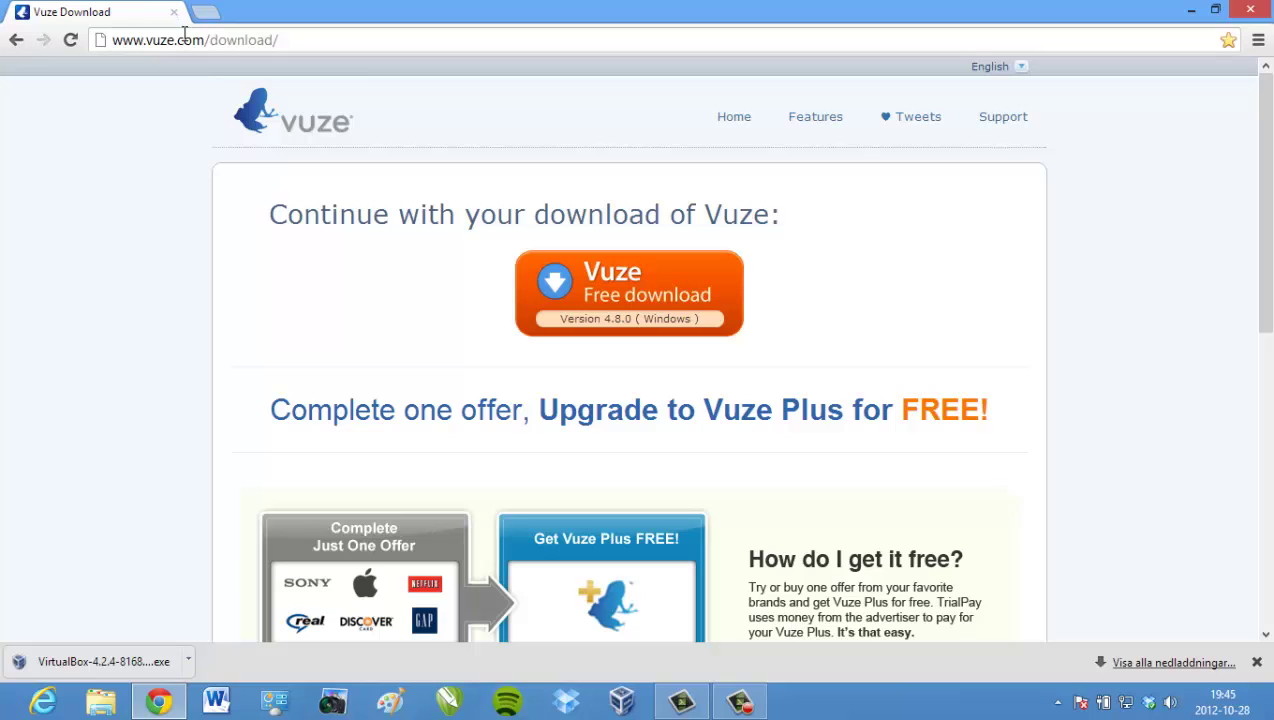
left_click(651, 294)
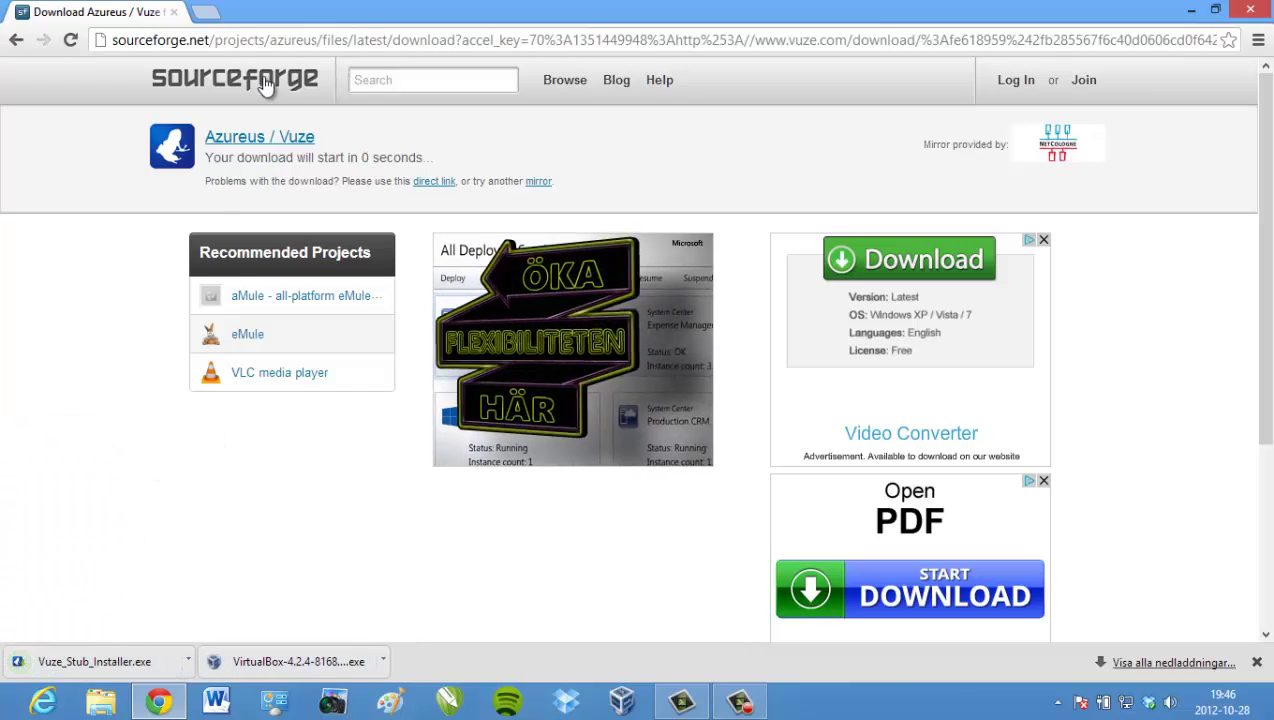
left_click(205, 13)
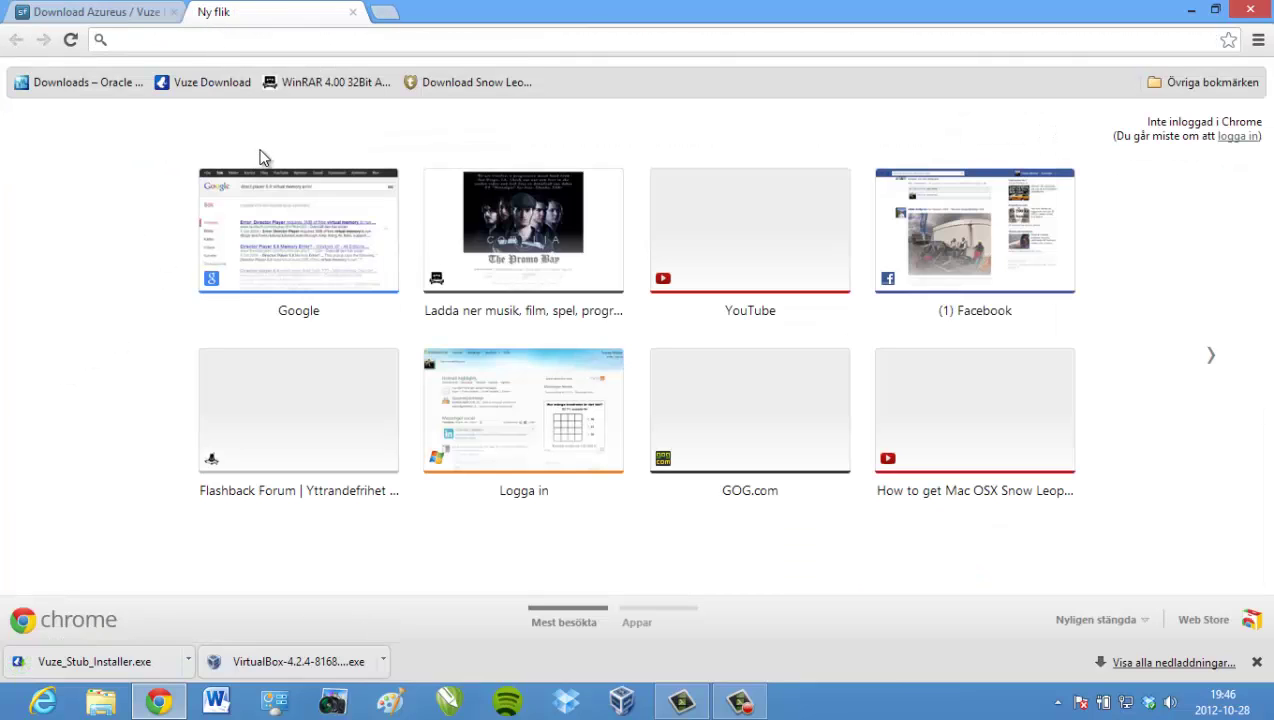
- Bring up the running Vuze window from the notification area, then minimize it
left_click(1058, 702)
left_click(1055, 607)
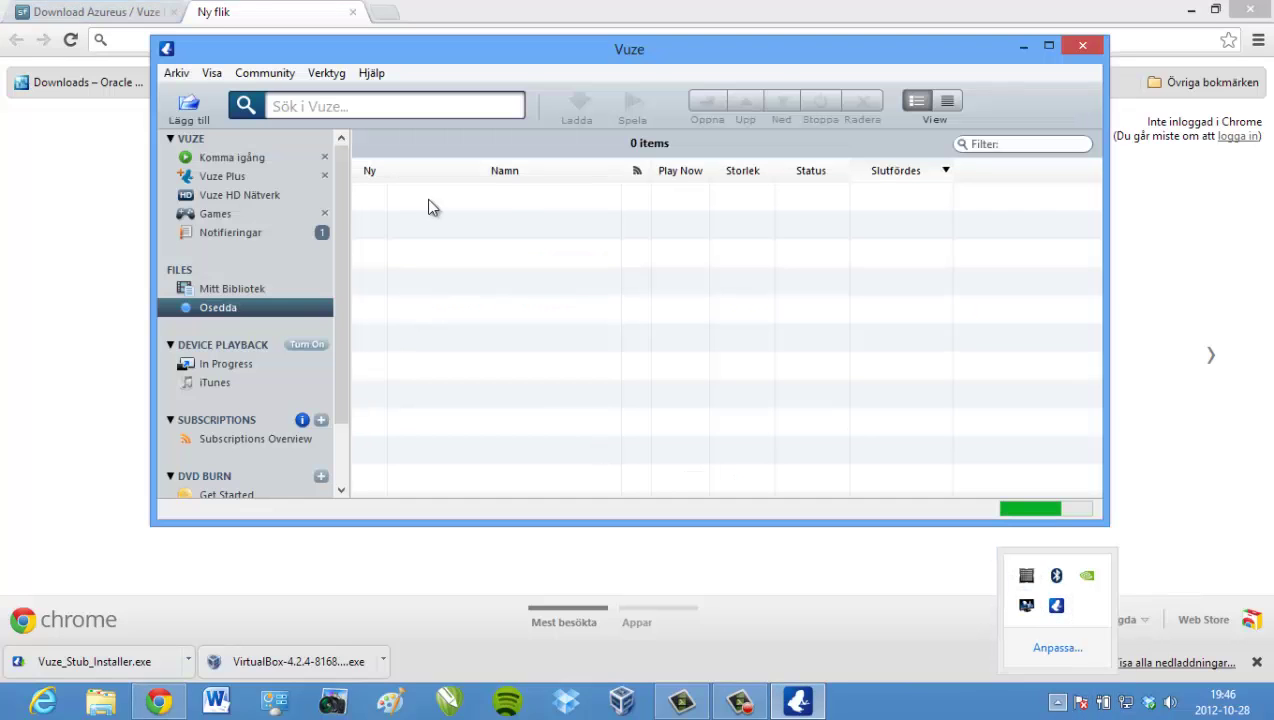
left_click(1020, 48)
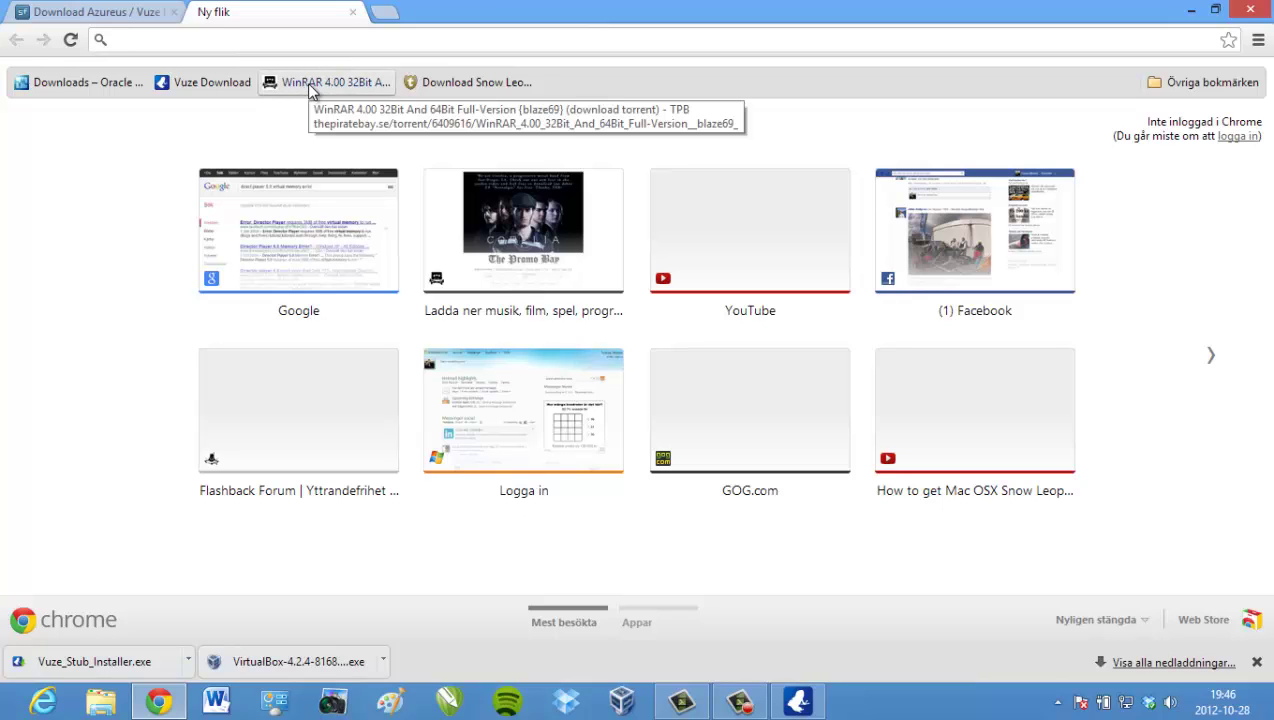
- Add the WinRAR 4.00 32Bit And 64Bit torrent to Vuze via its magnet link
left_click(309, 86)
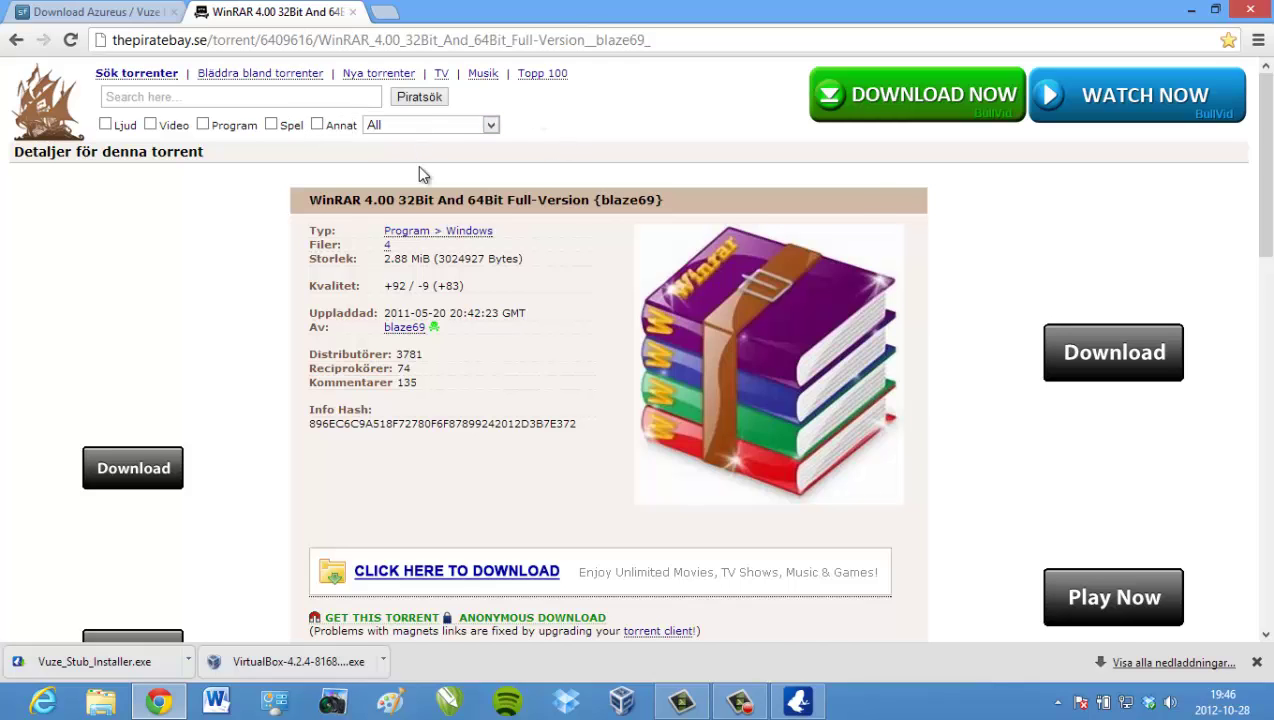
scroll(413, 168, "down", 1)
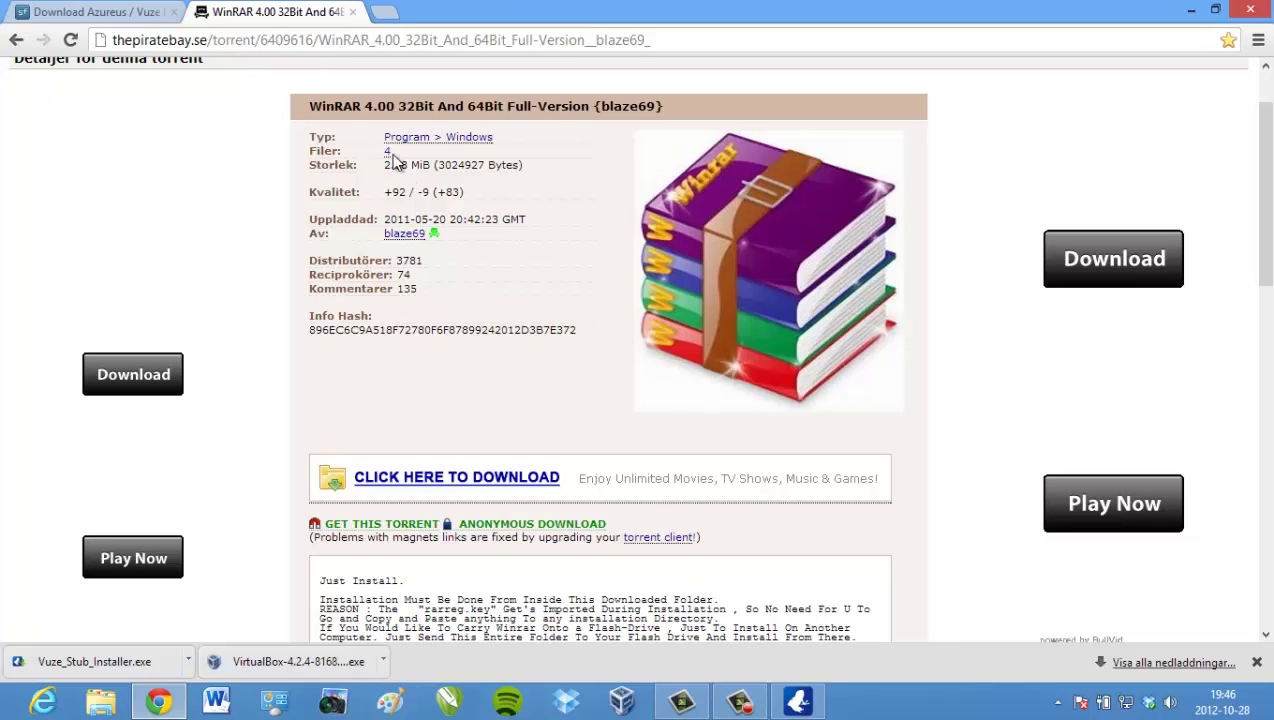
left_click(375, 524)
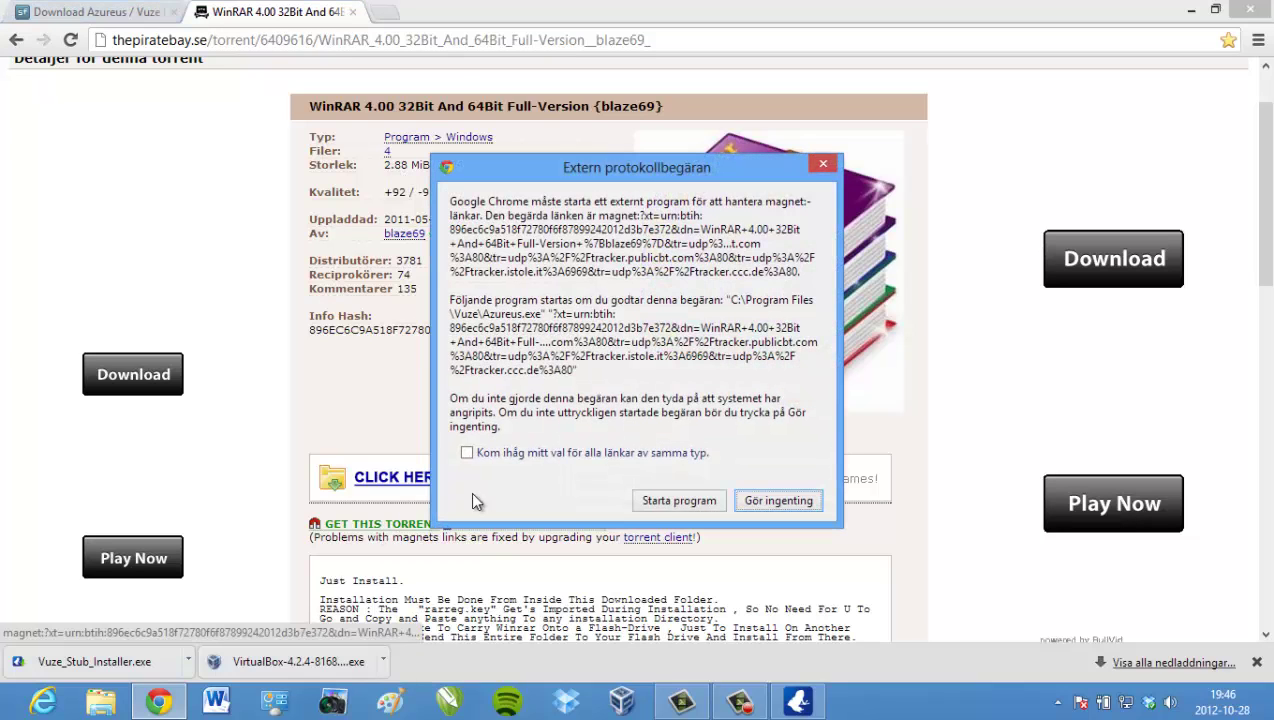
left_click(647, 503)
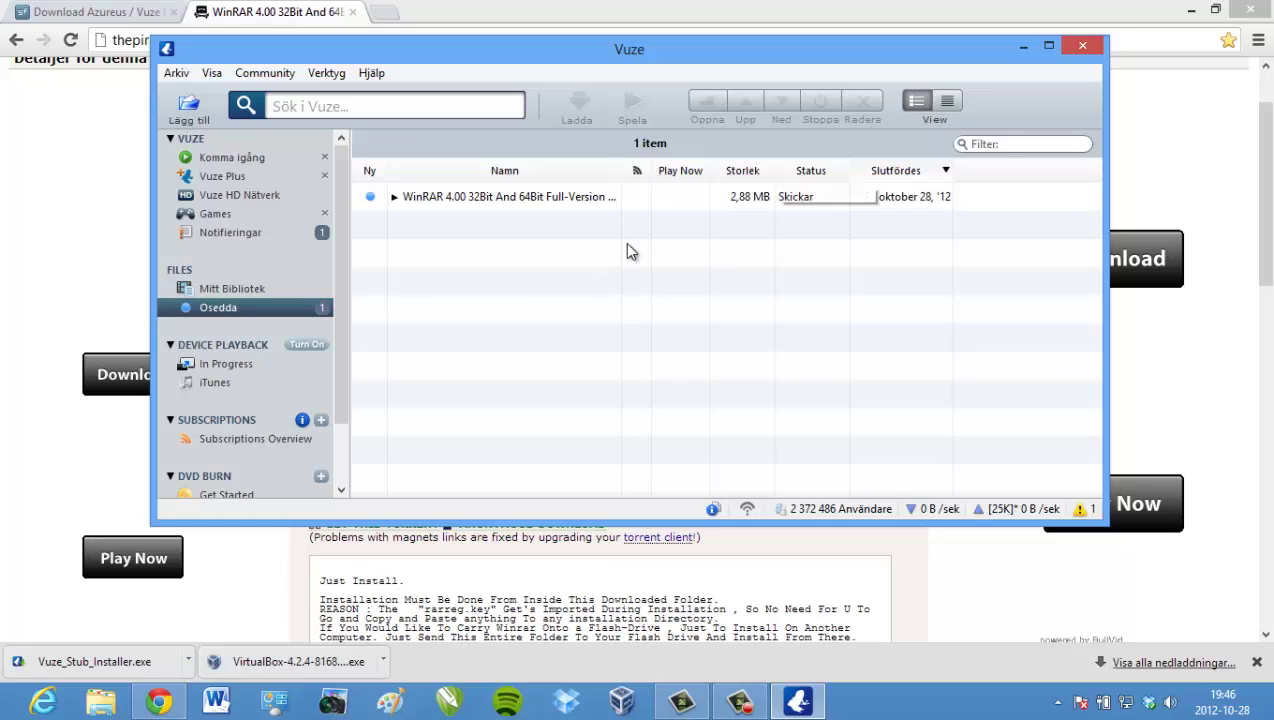
left_click(537, 17)
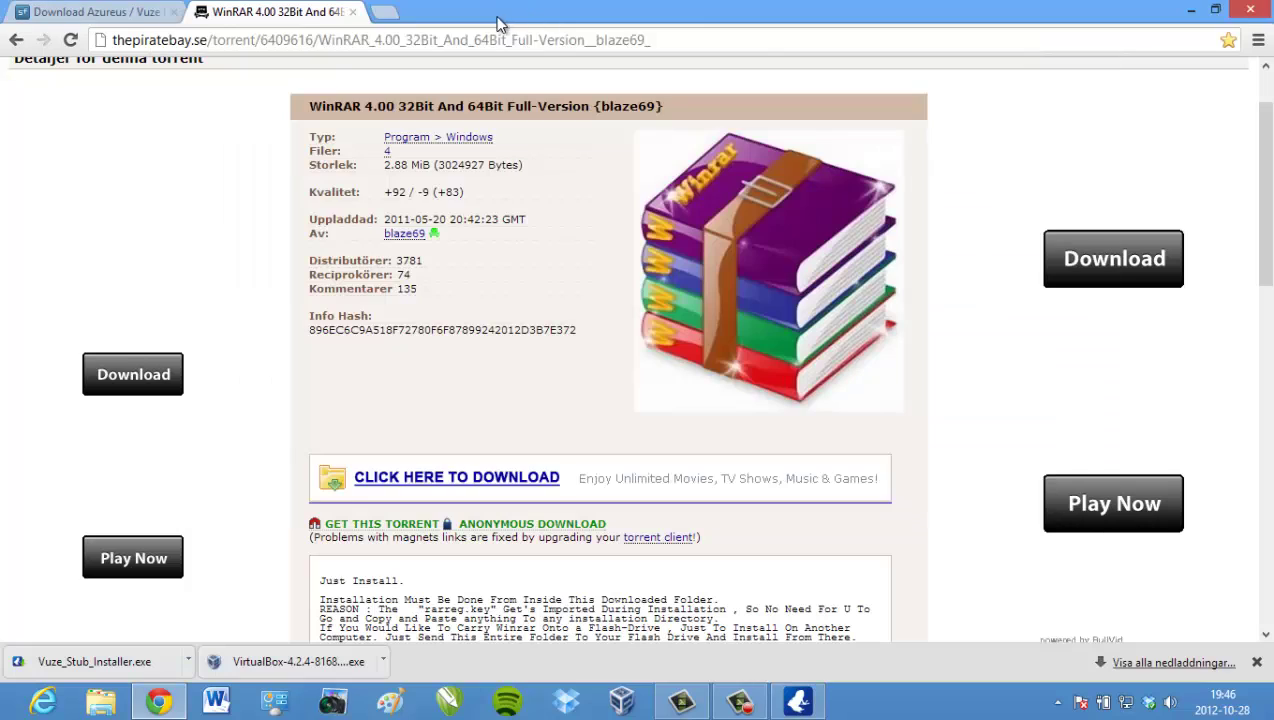
- Open a new Chrome tab, bring Vuze forward, and launch File Explorer
left_click(390, 14)
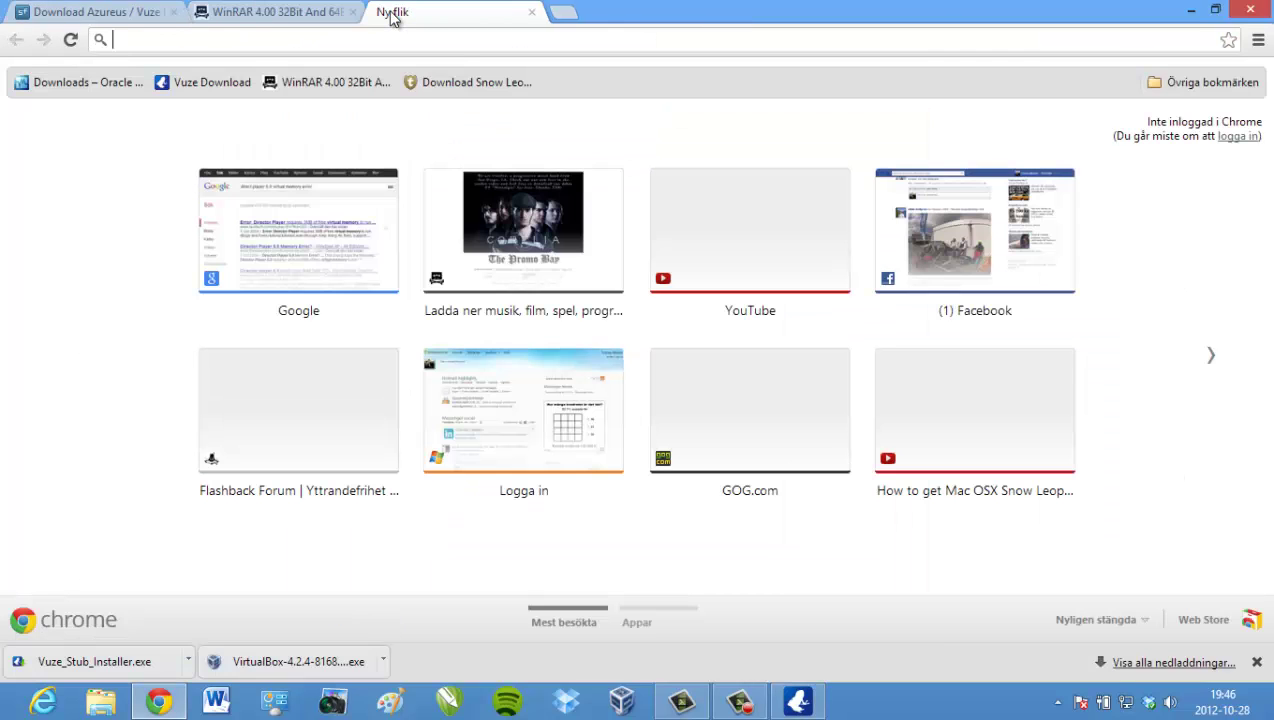
left_click(812, 706)
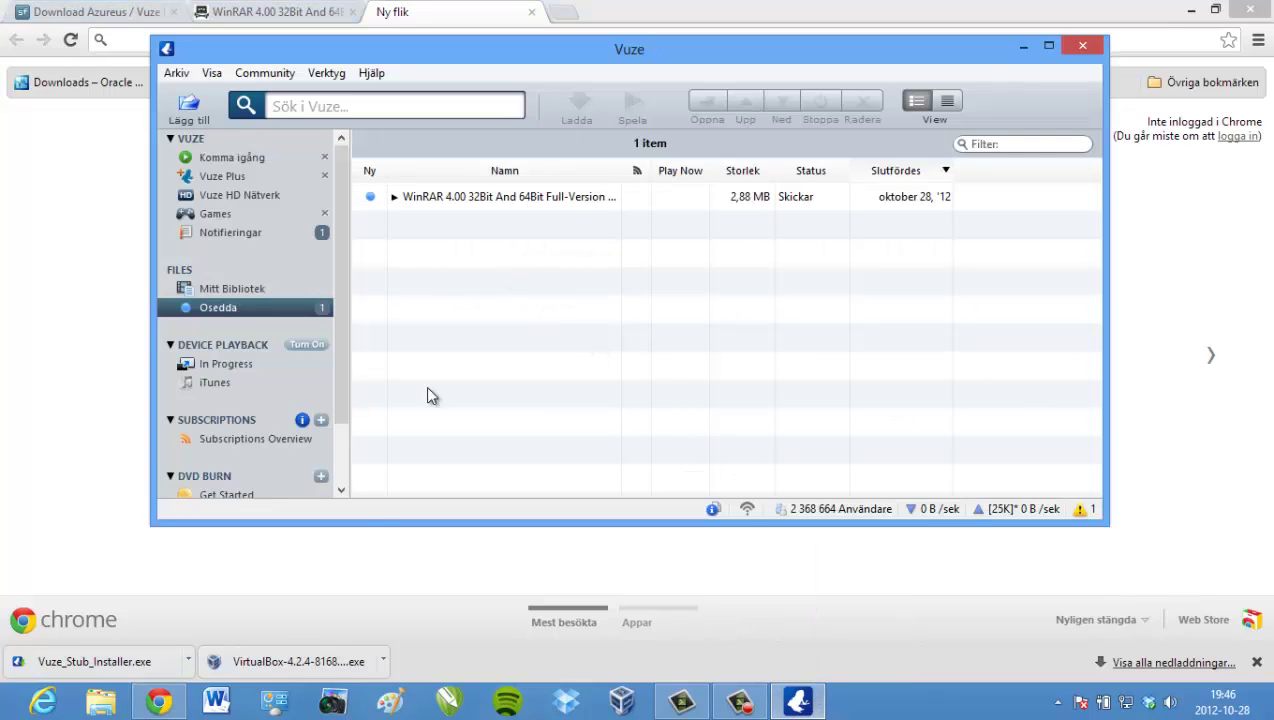
left_click(100, 701)
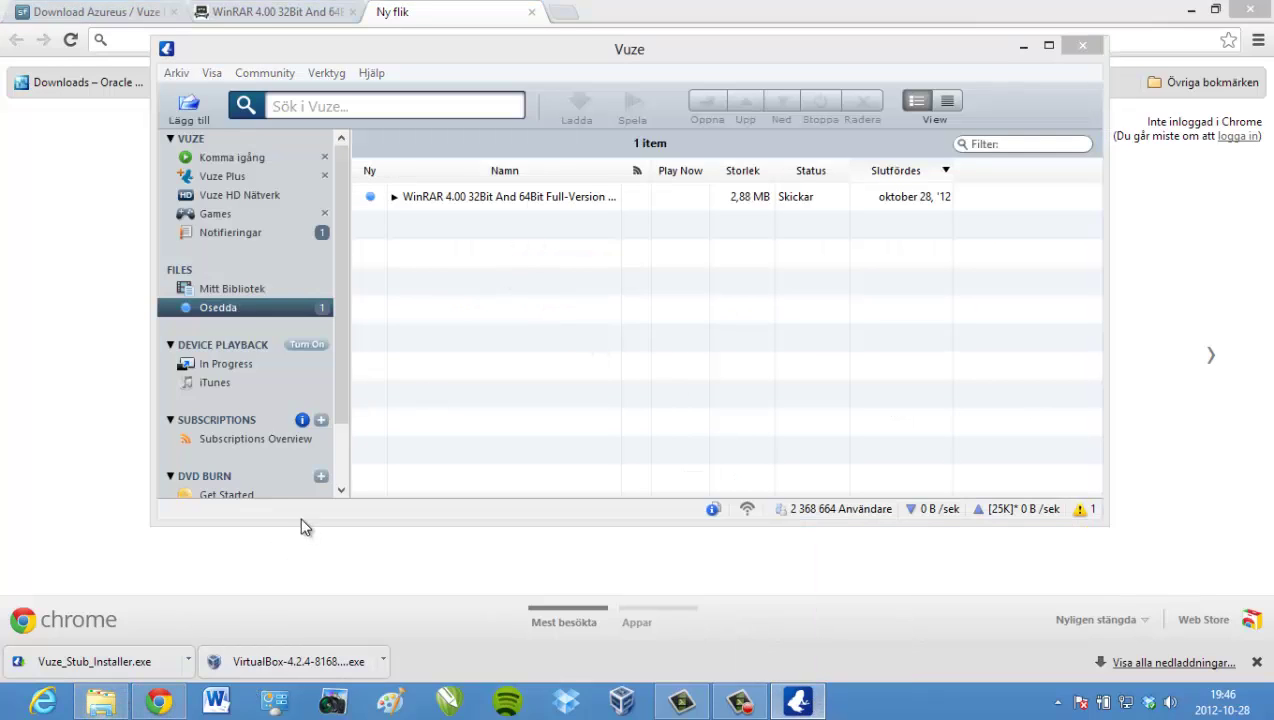
- Navigate from Documents into Vuze Downloads and the WinRAR 4.00 folder
left_click(143, 318)
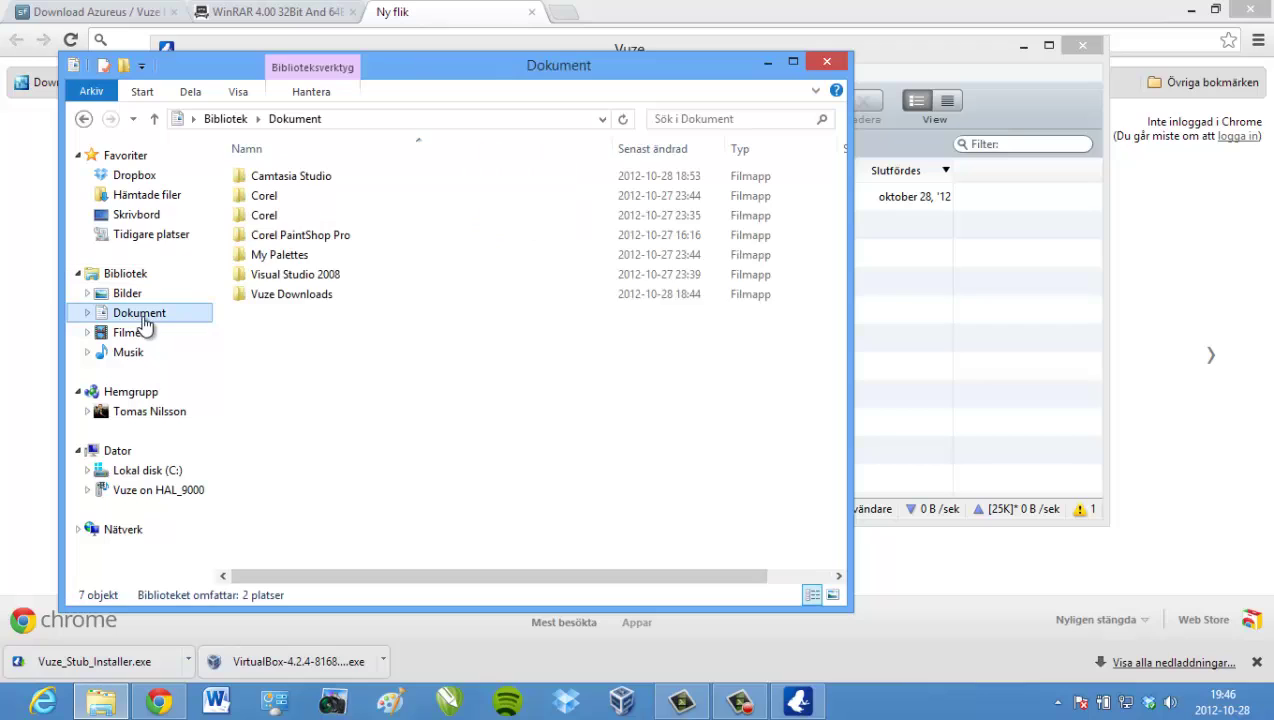
double_click(268, 296)
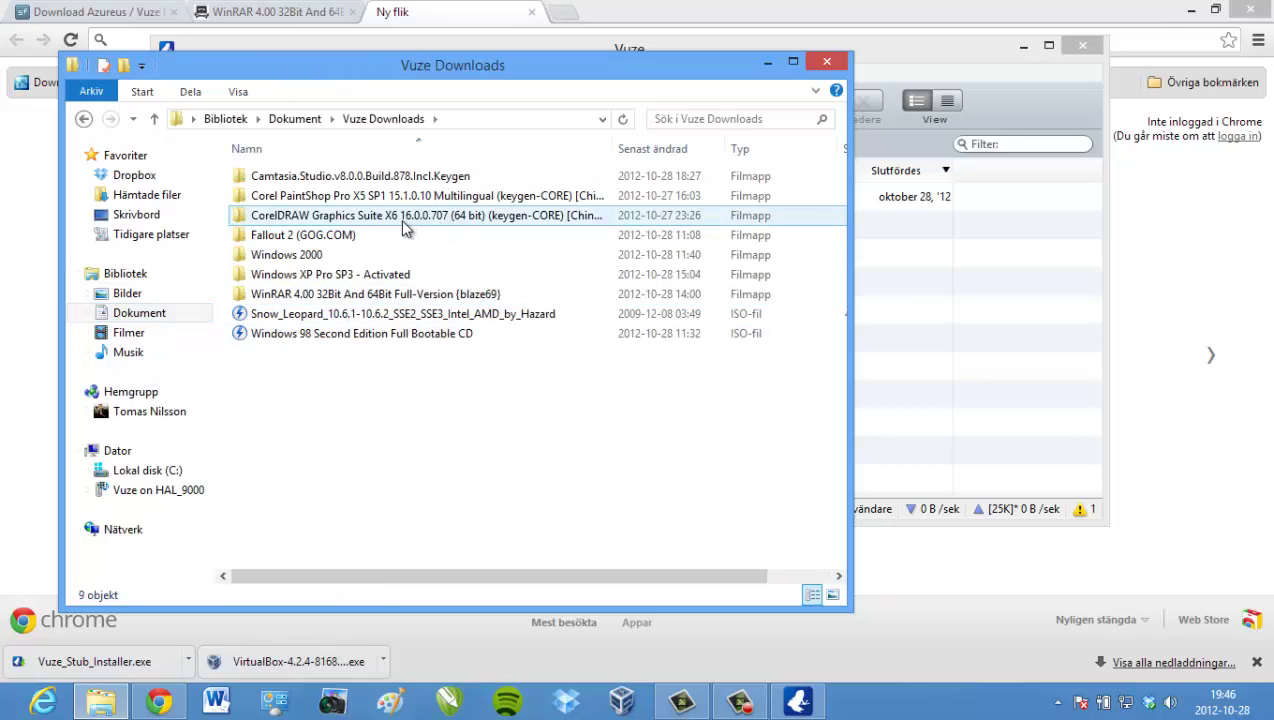
double_click(360, 295)
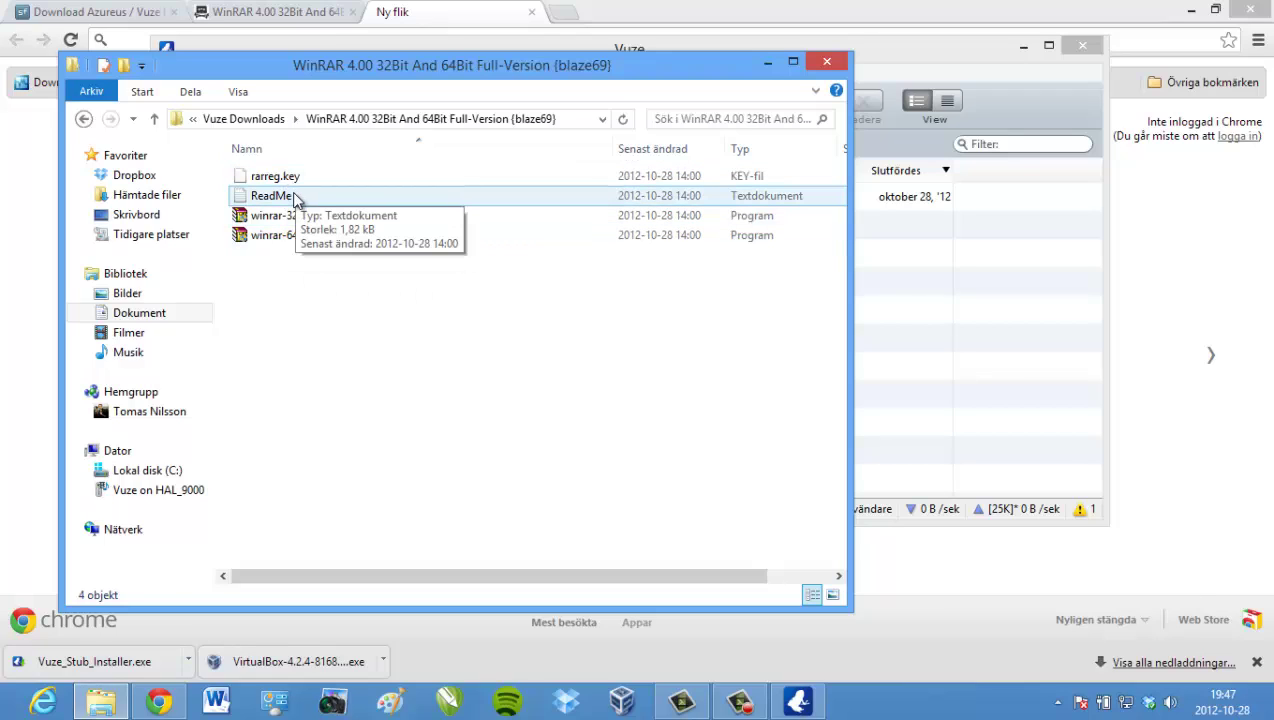
- Read the ReadMe note in Notepad, close it, and minimize the folder window
double_click(293, 197)
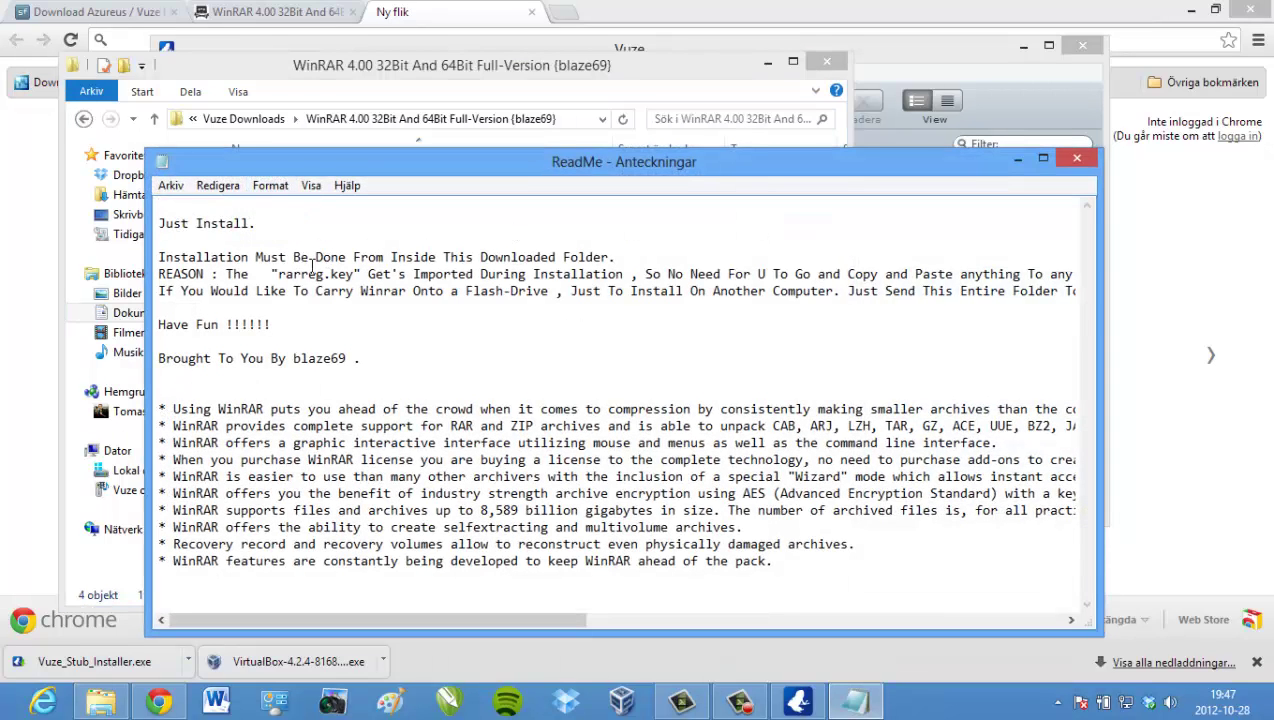
left_click(1078, 160)
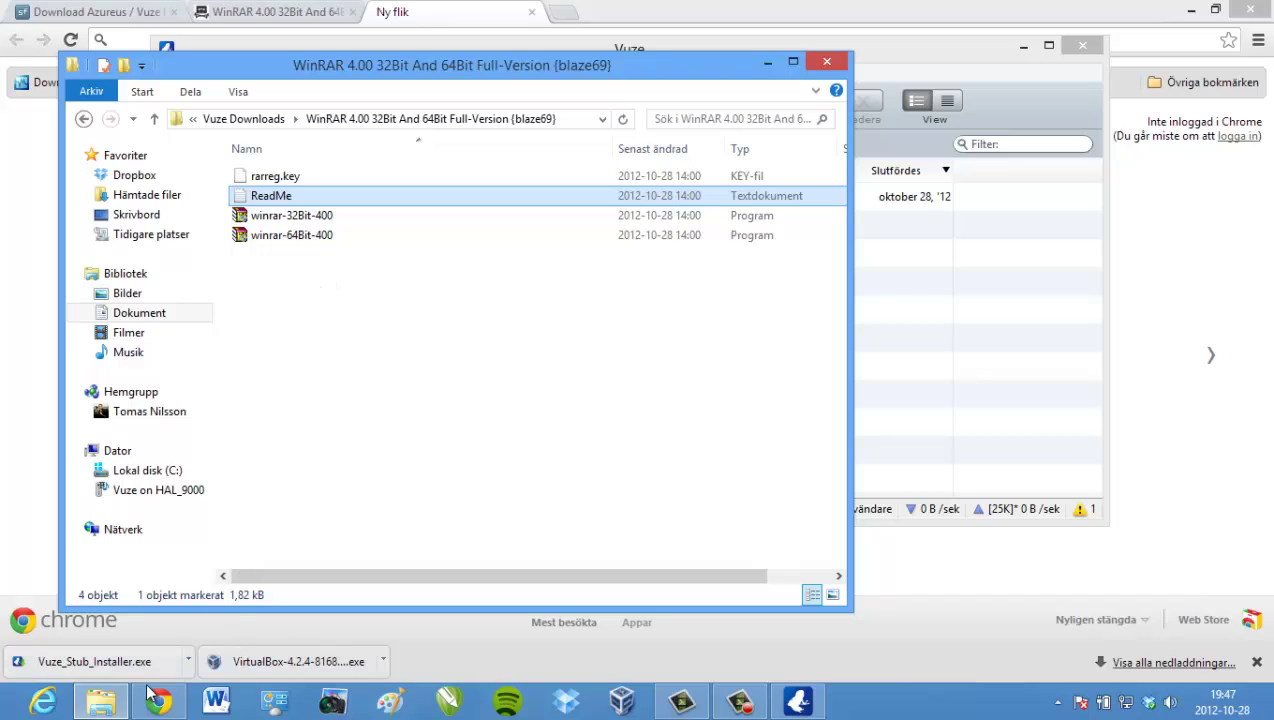
left_click(94, 695)
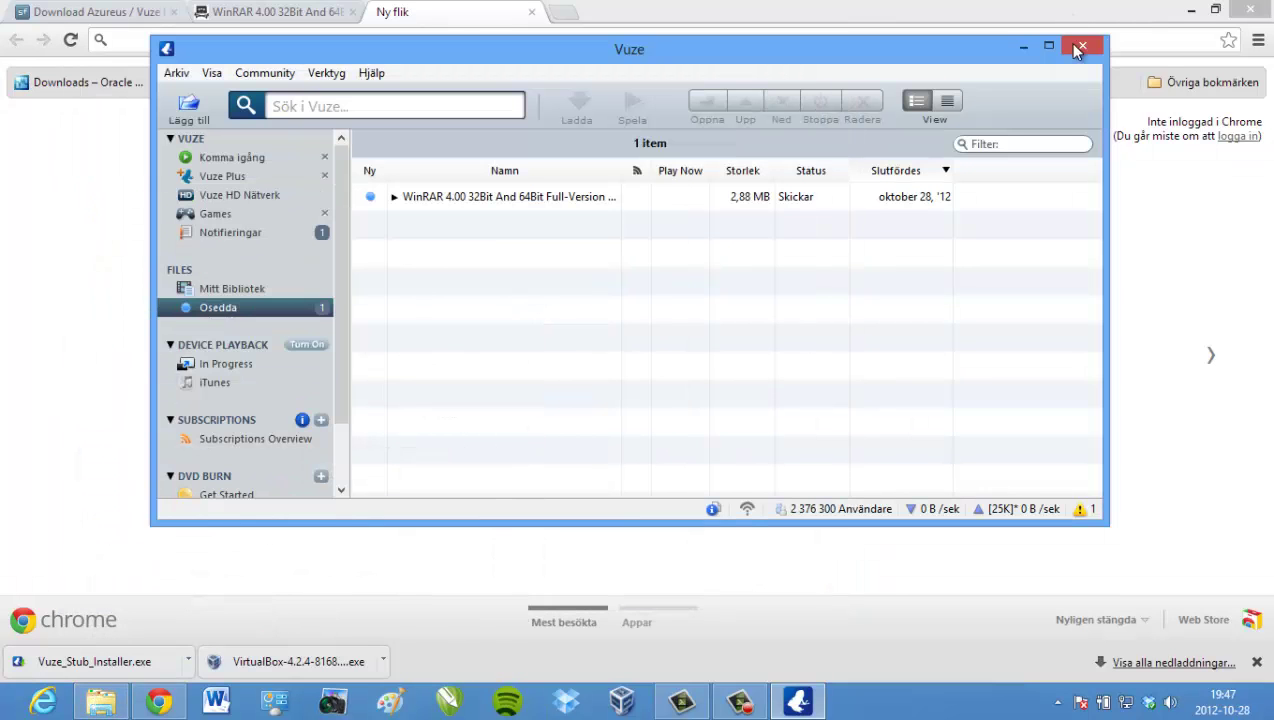
- Close Vuze and open the Computer (Dator) view's Egenskaper system properties
left_click(1082, 45)
left_click(100, 701)
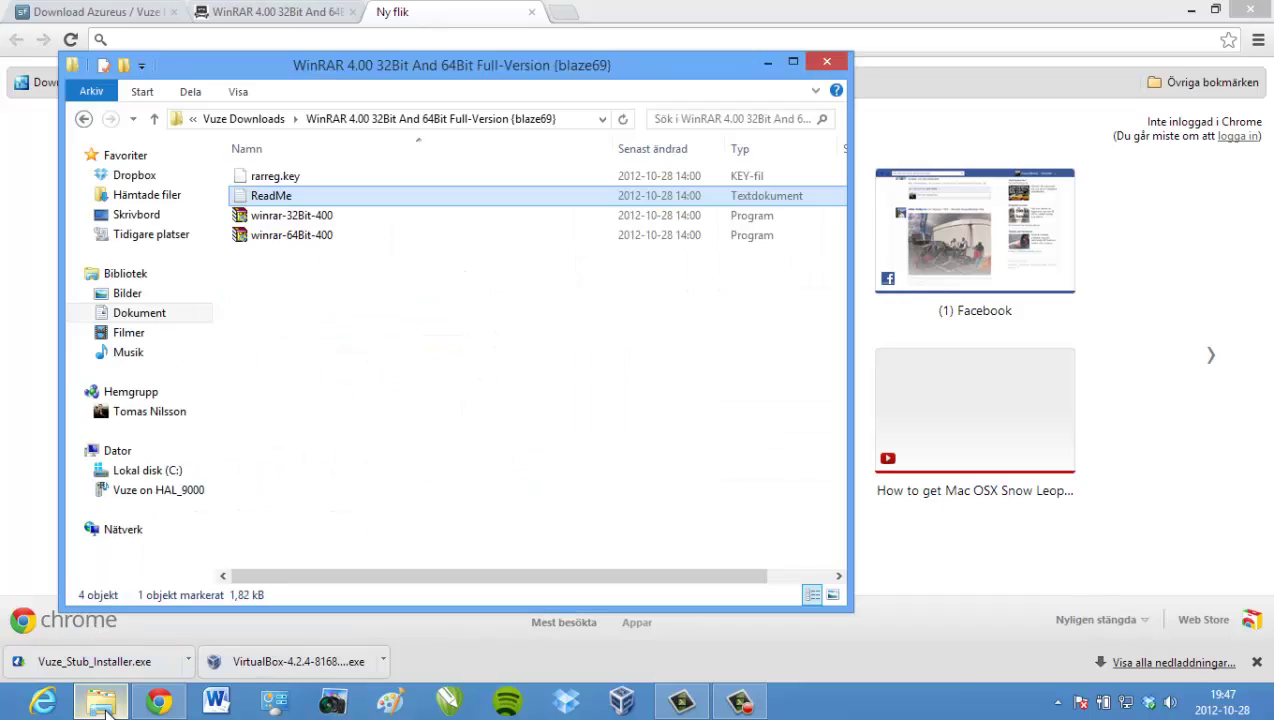
left_click(142, 452)
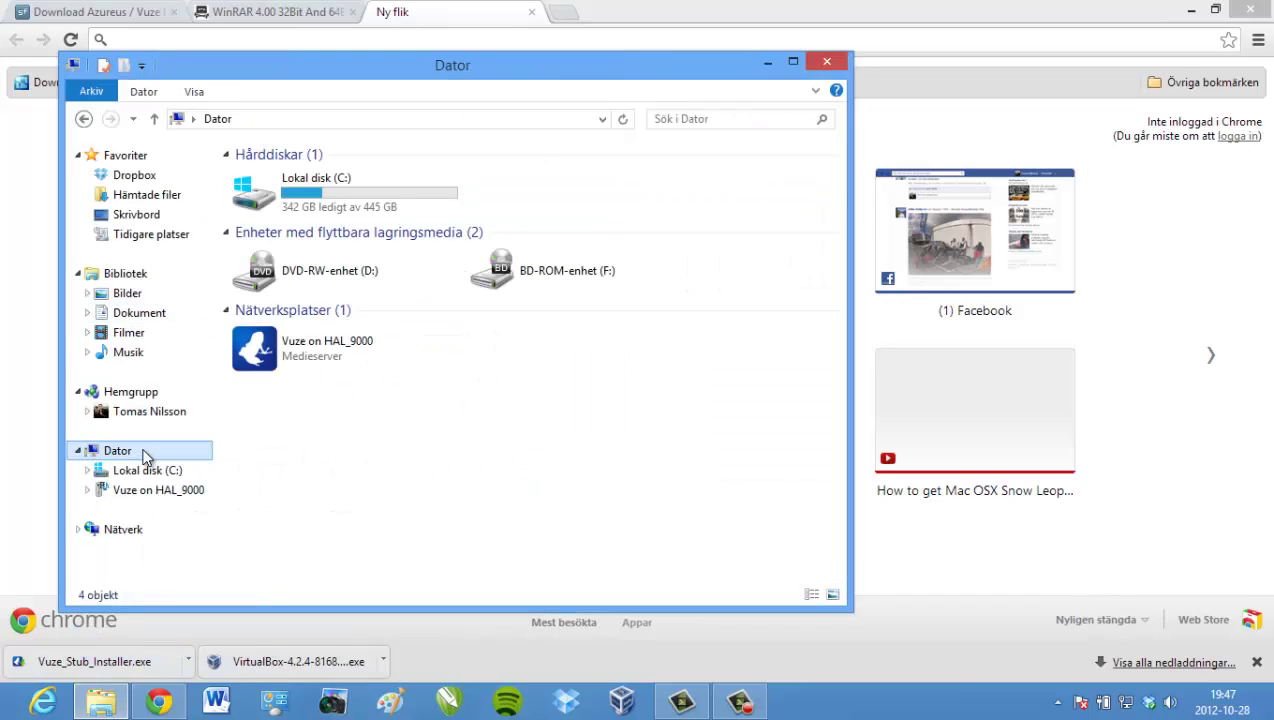
right_click(518, 344)
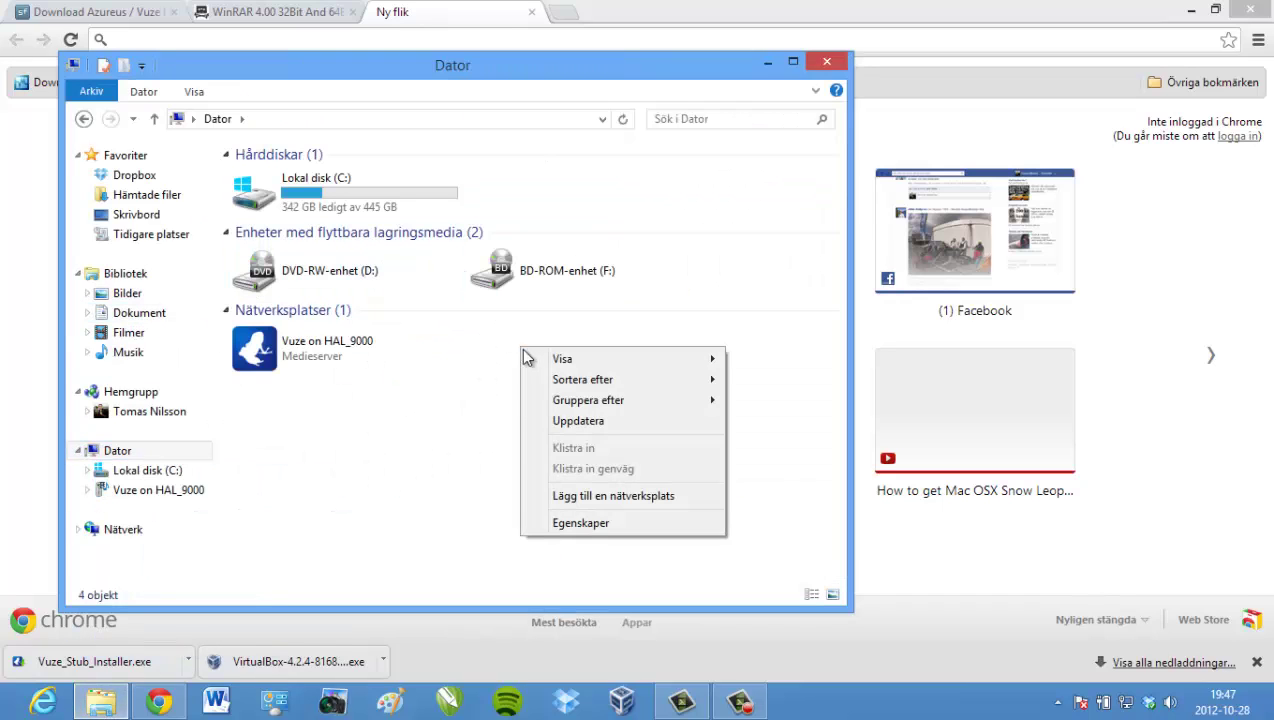
left_click(569, 522)
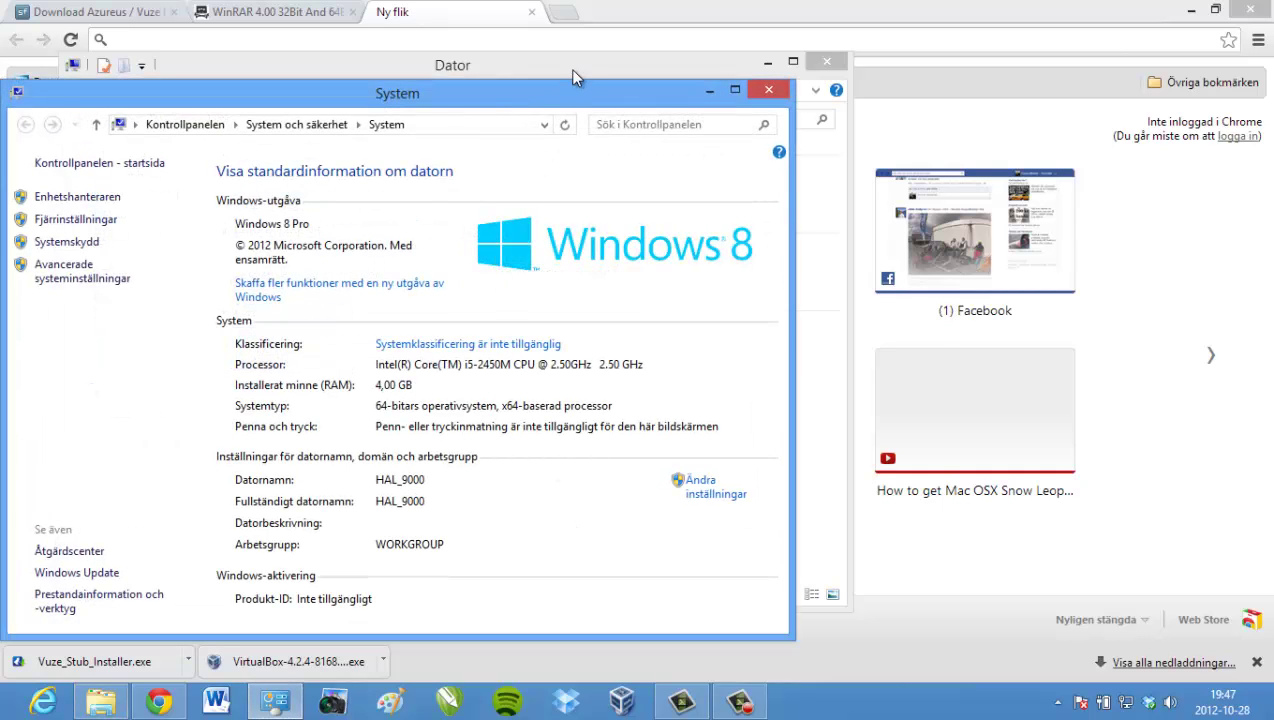
- Review the System details (Windows 8 Pro, 64-bit, 4,00 GB RAM), then close the window
left_click_drag(572, 70, 622, 155)
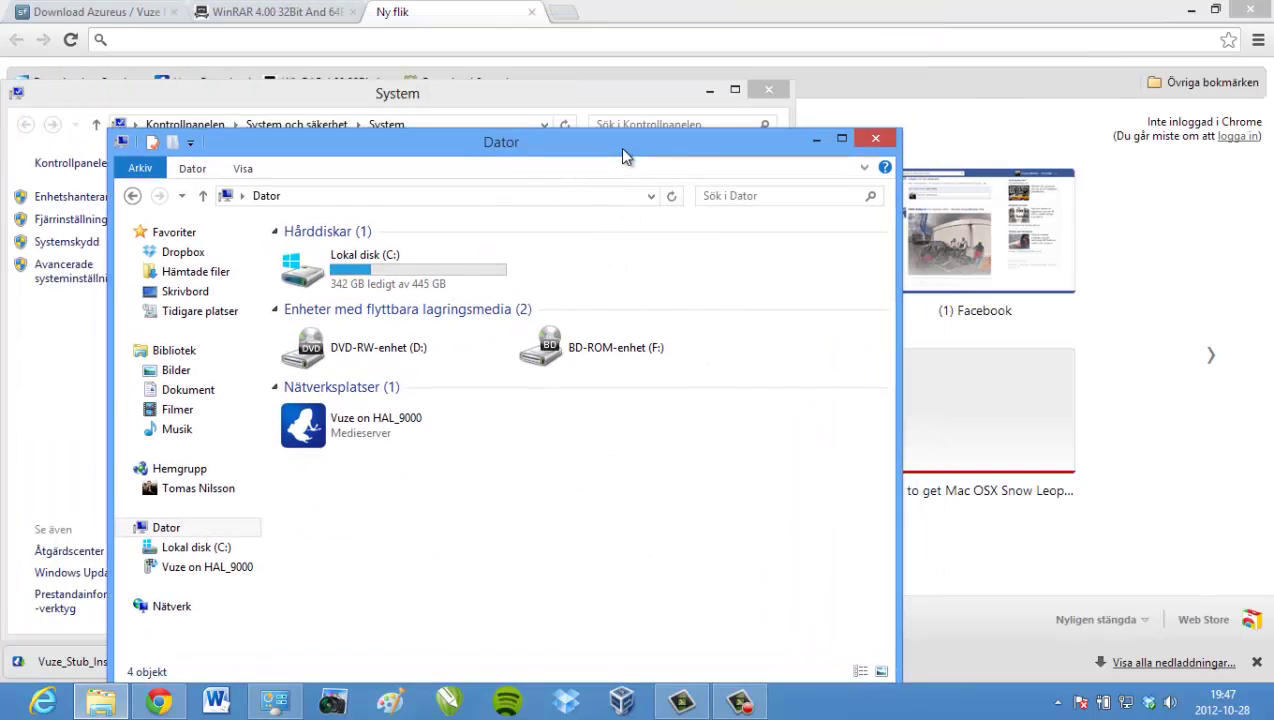
left_click(816, 140)
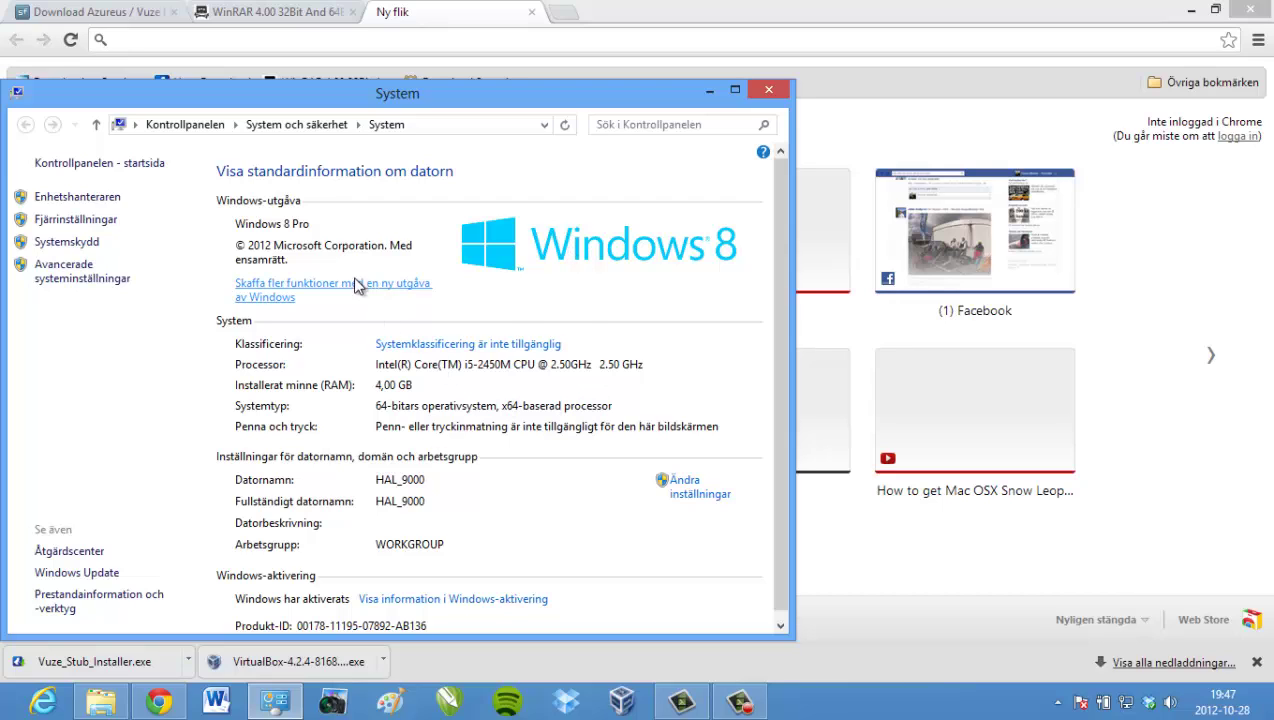
scroll(556, 365, "down", 1)
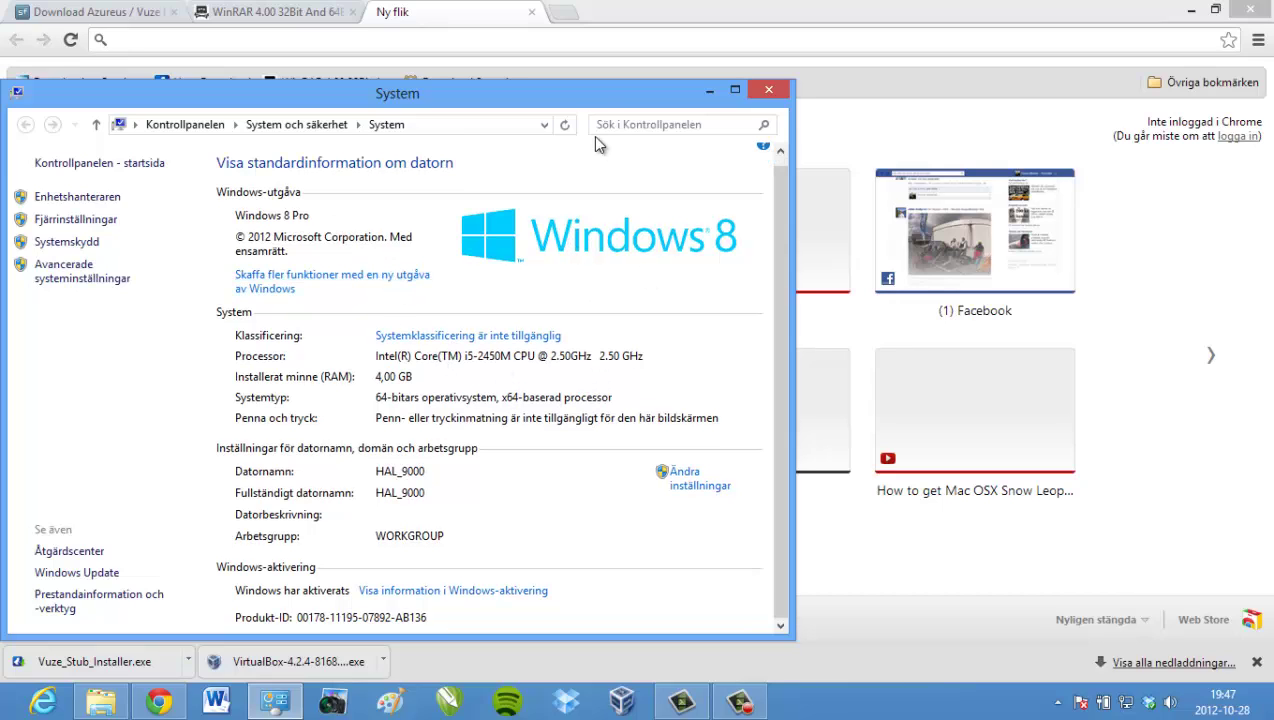
left_click_drag(605, 103, 656, 26)
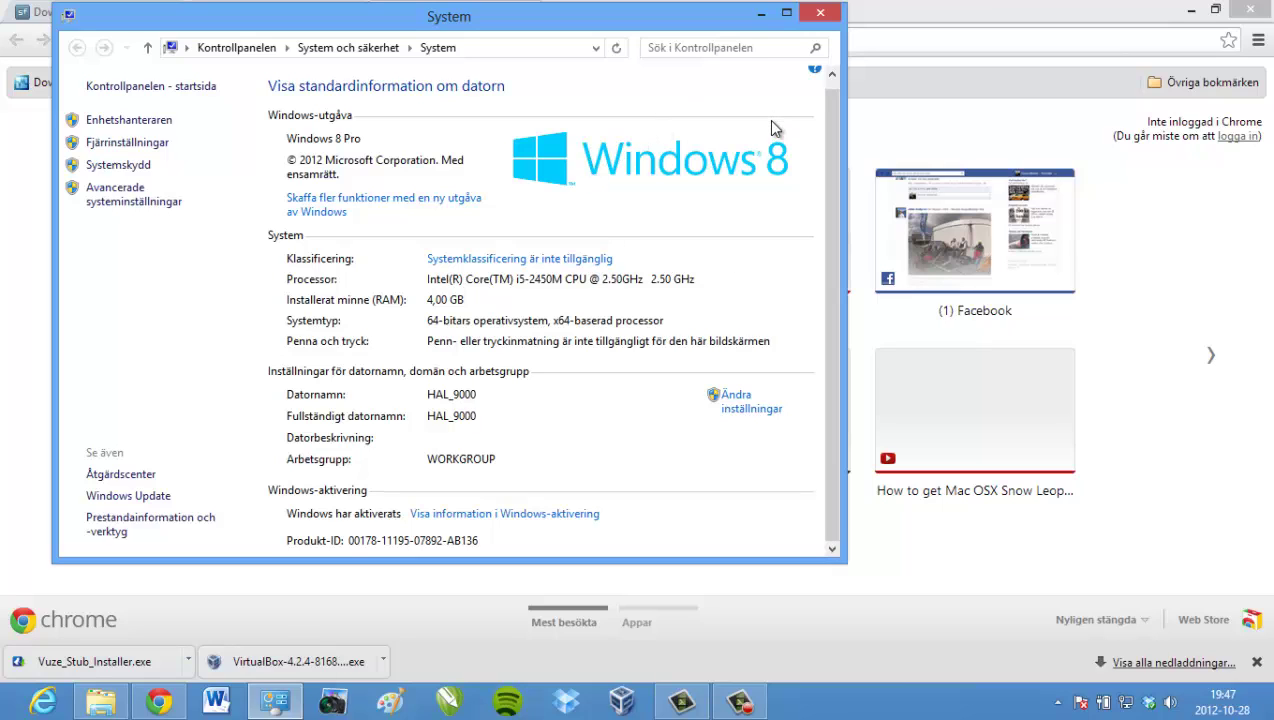
left_click(820, 16)
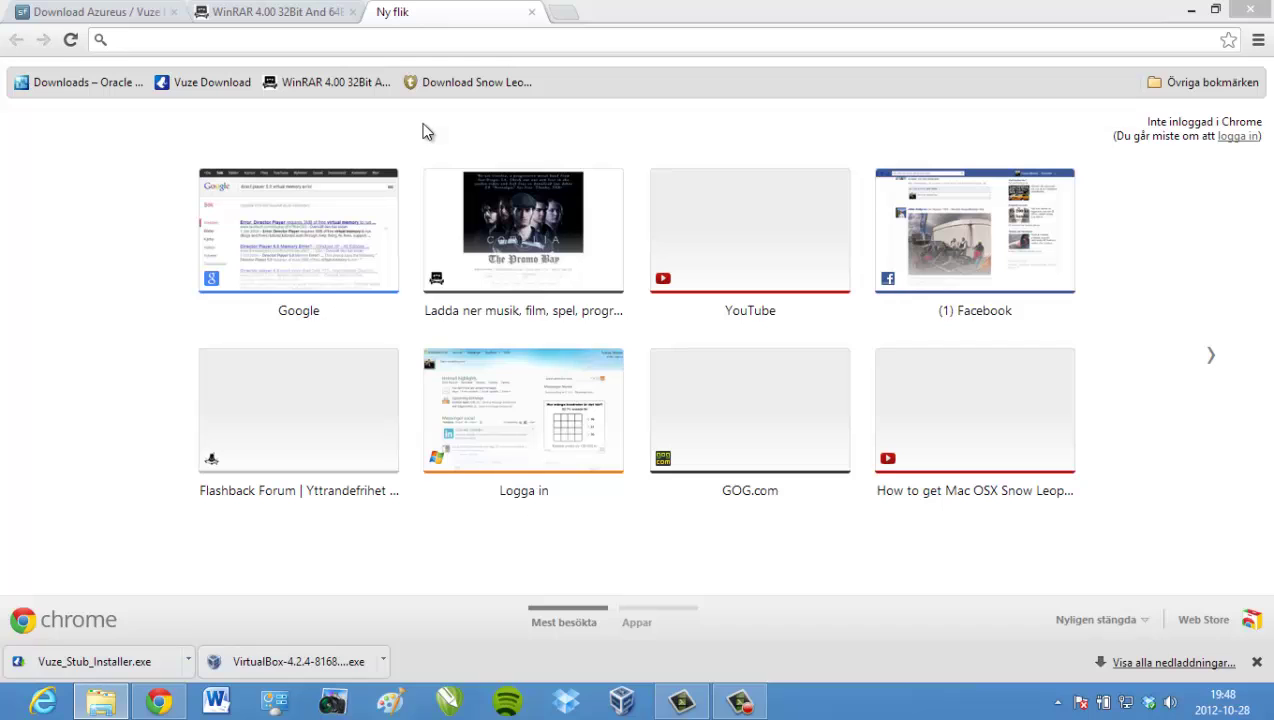
- Close the empty and WinRAR tabs and open a fresh tab
left_click(531, 12)
left_click(352, 12)
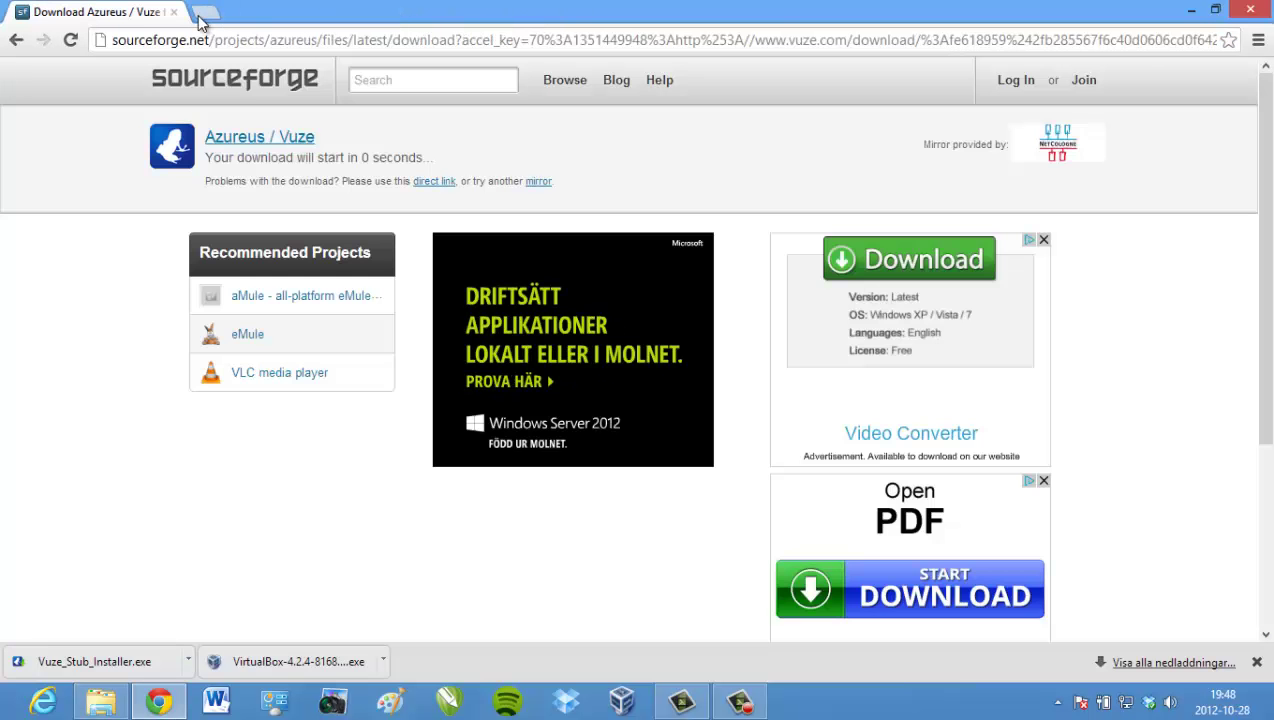
left_click(205, 14)
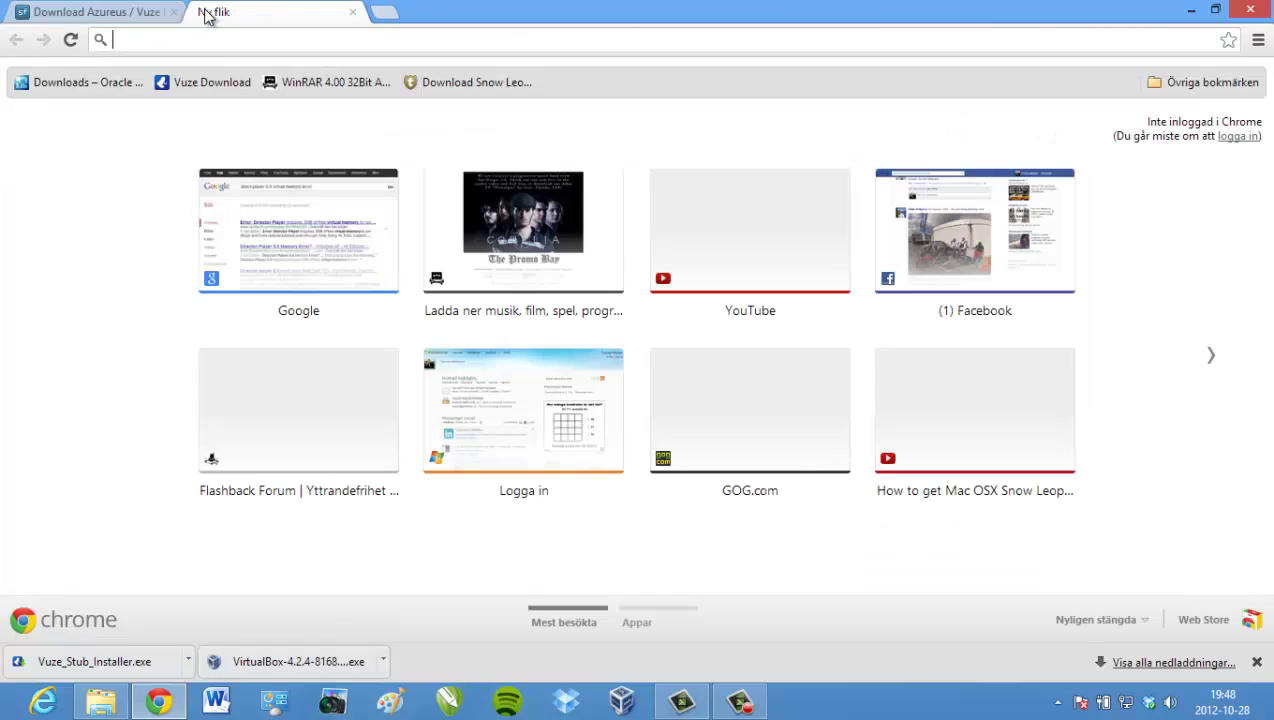
- Download the Snow Leopard 10.6.1-10.6.2 torrent file and open it in Vuze
left_click(441, 84)
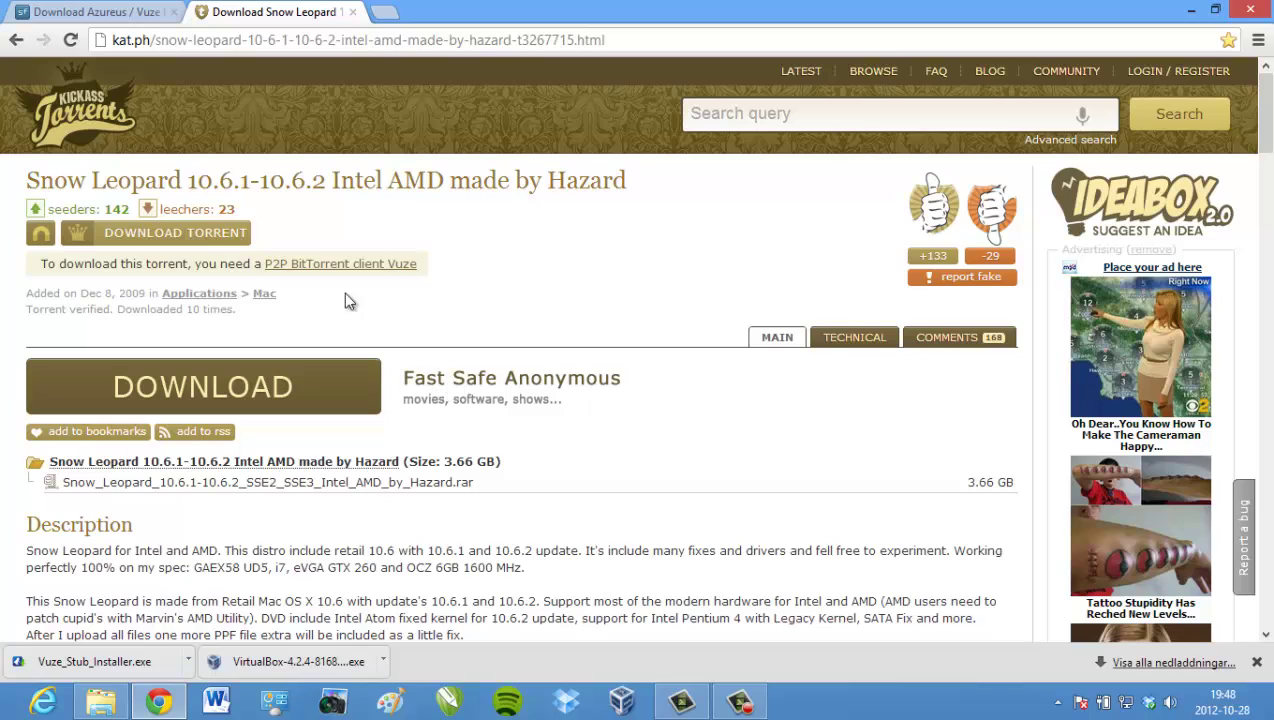
left_click(185, 243)
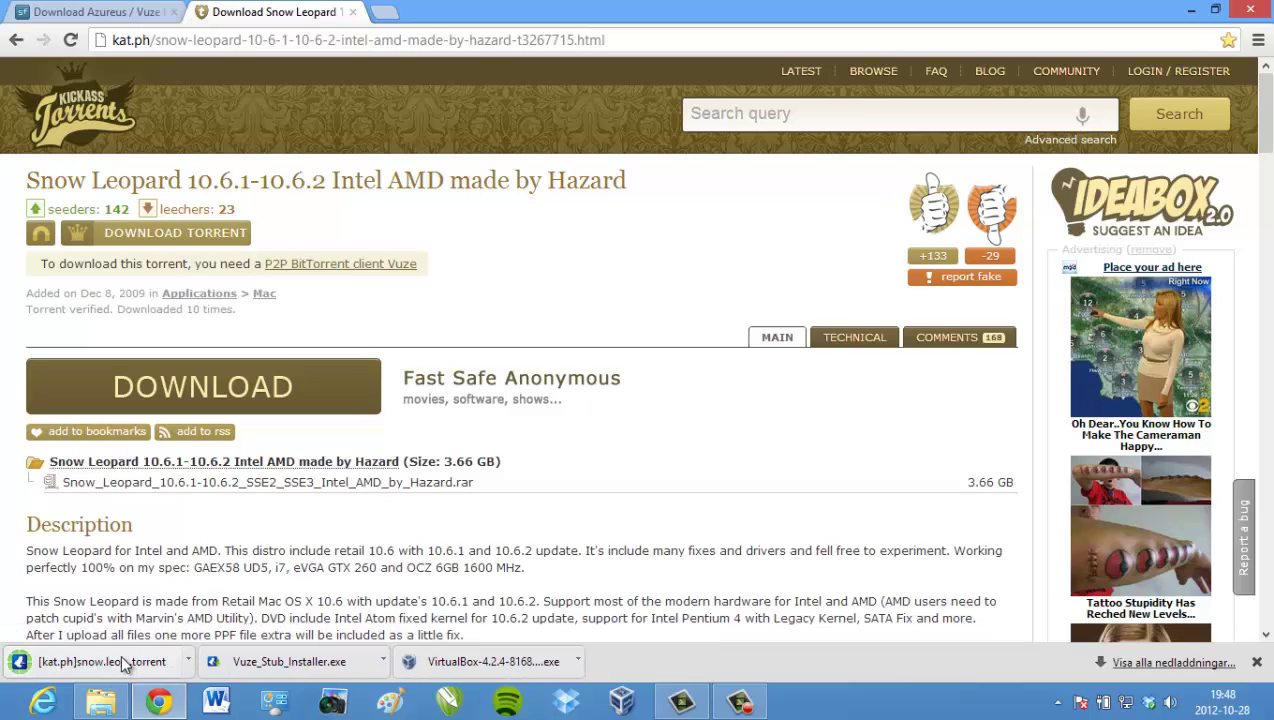
left_click(121, 661)
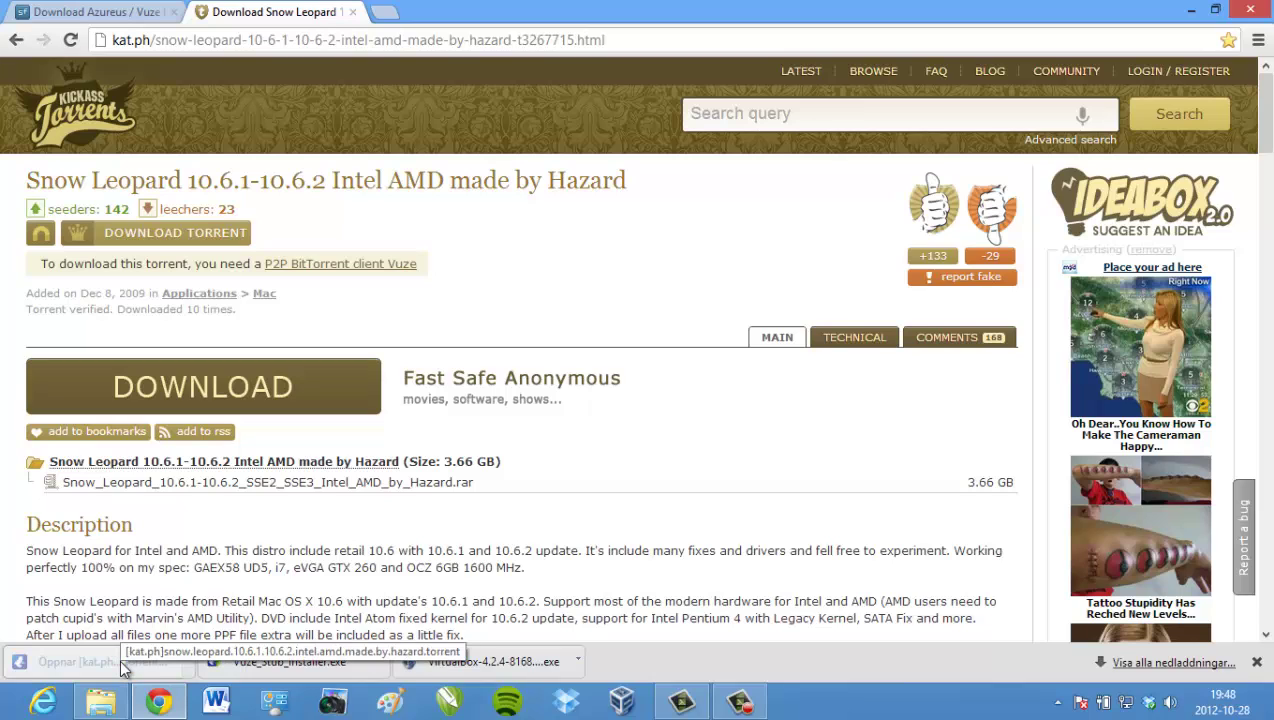
left_click(1055, 704)
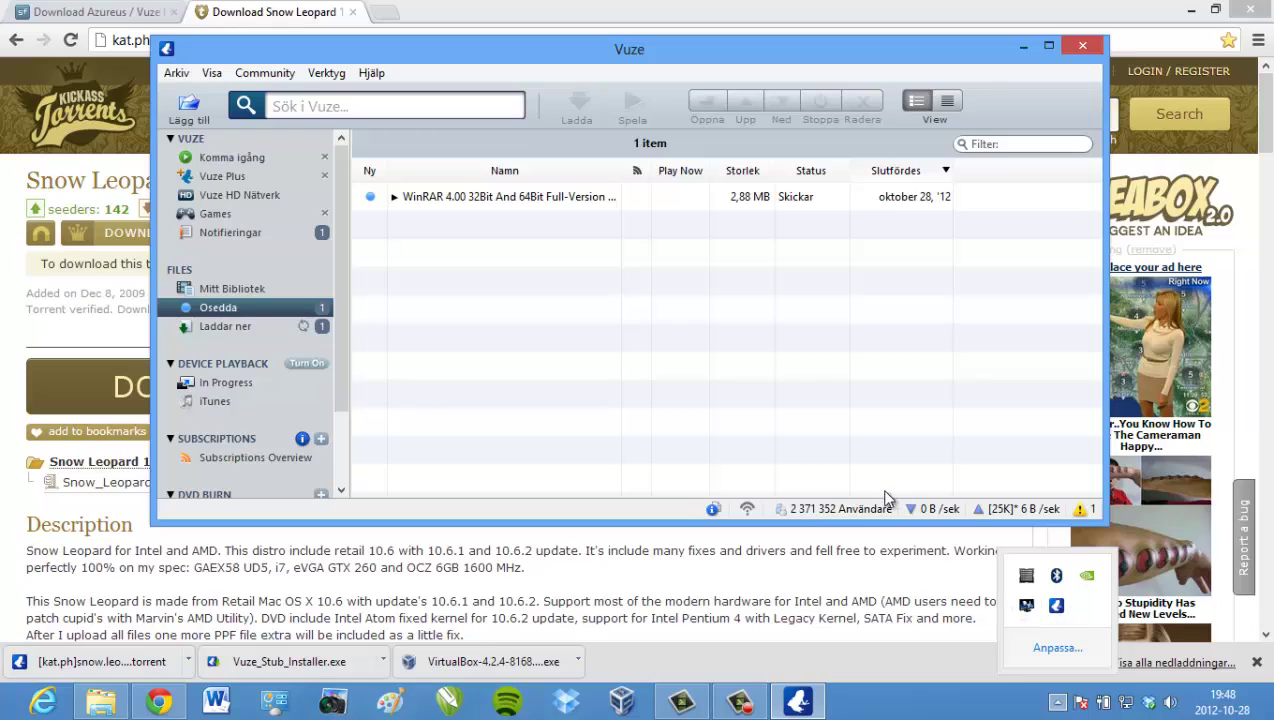
- Stop the 3,65 GB Snow Leopard torrent in Vuze's Laddar ner list with Ctrl+S, then close Vuze
left_click(244, 328)
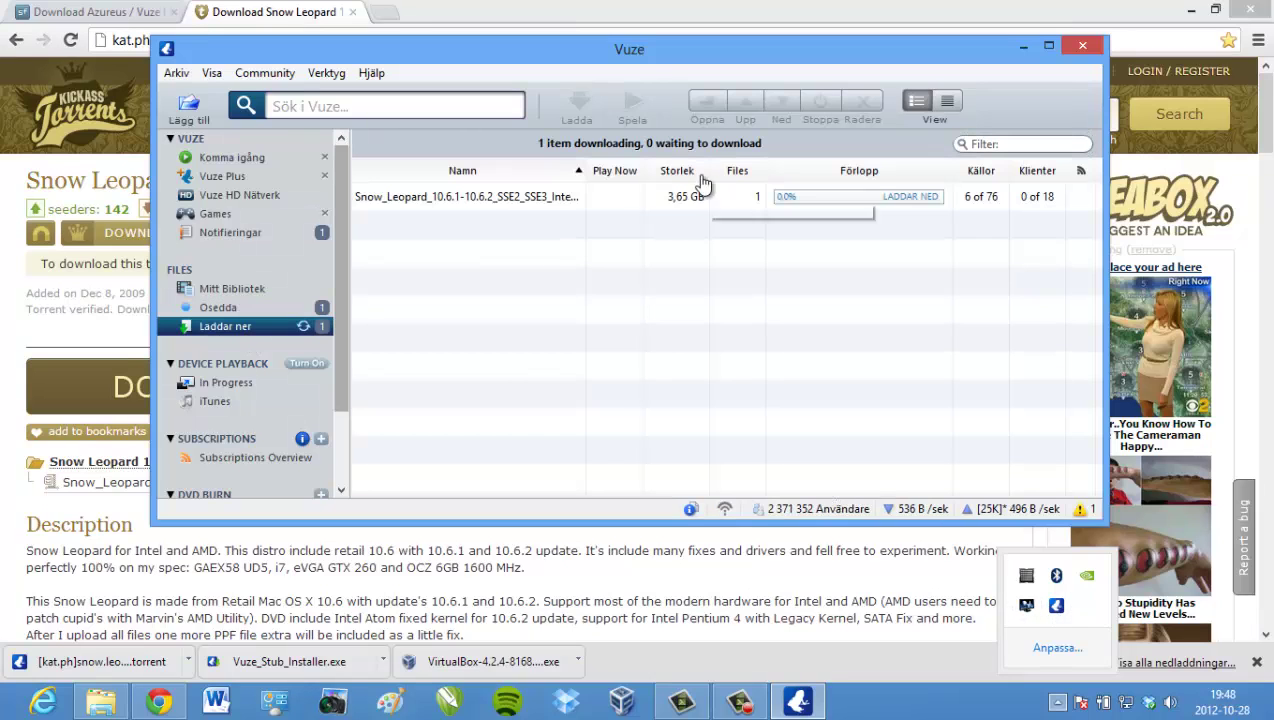
left_click(520, 200)
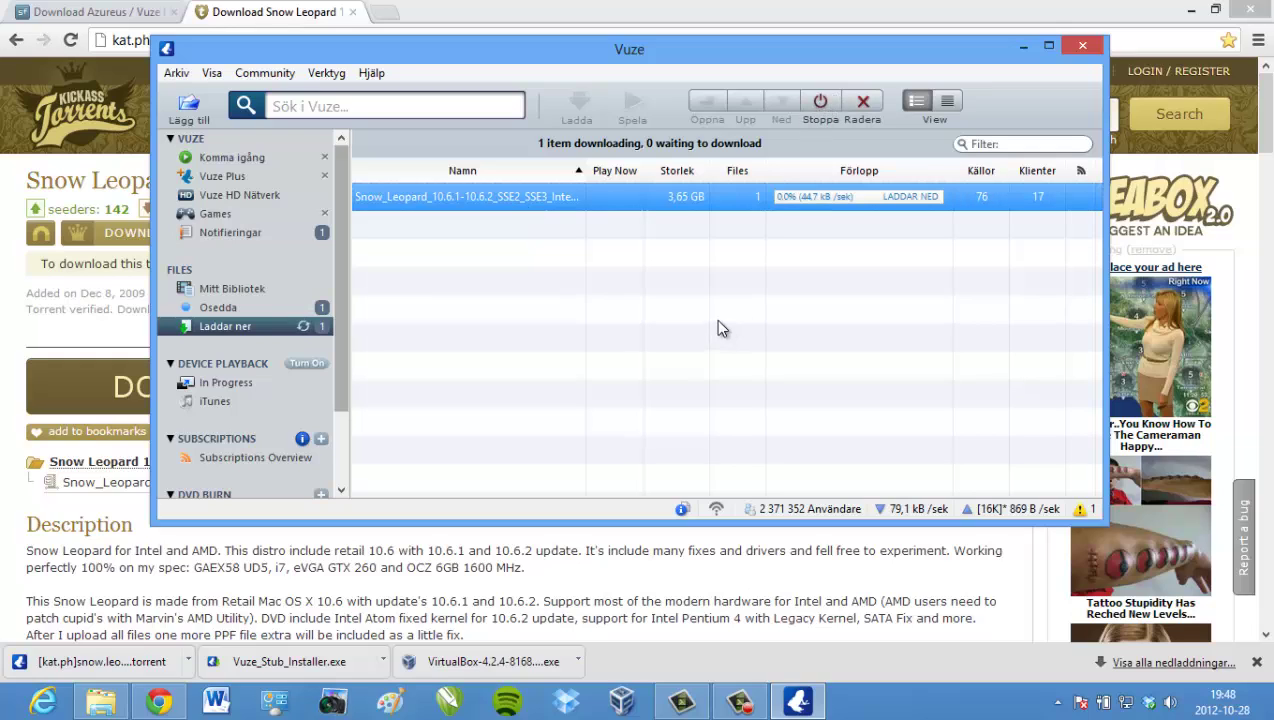
key("ctrl+s")
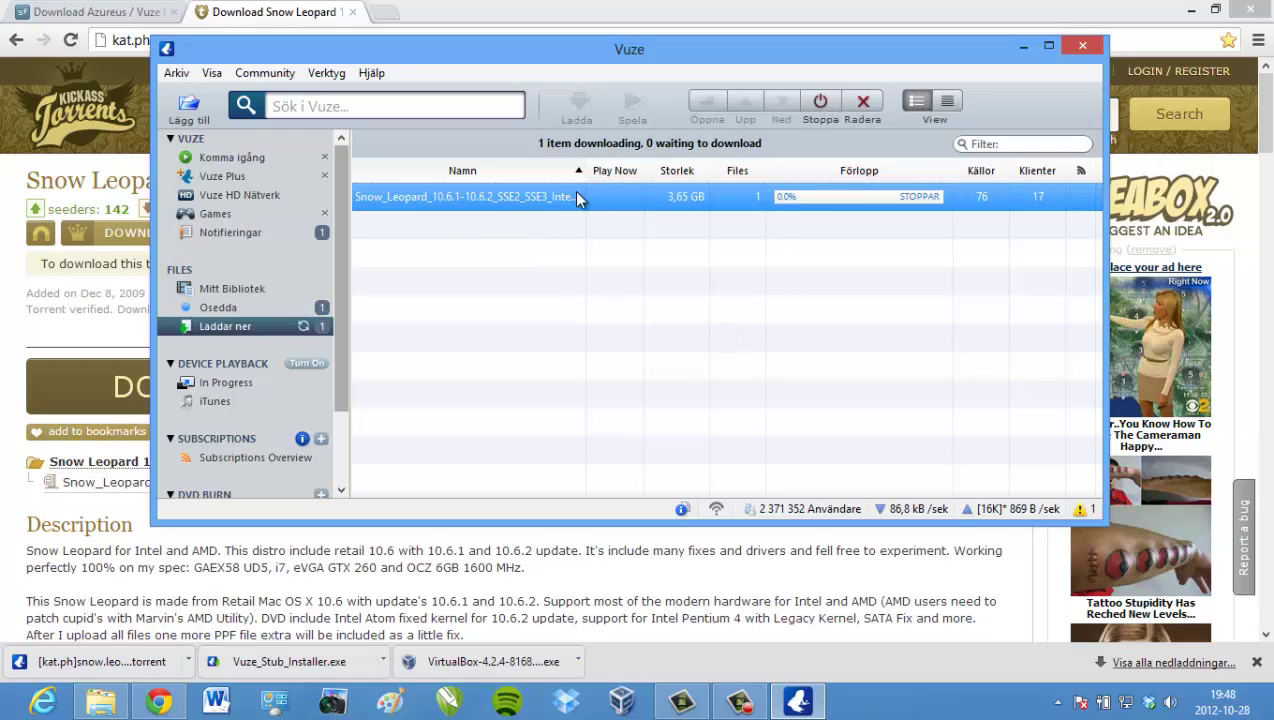
left_click(1070, 45)
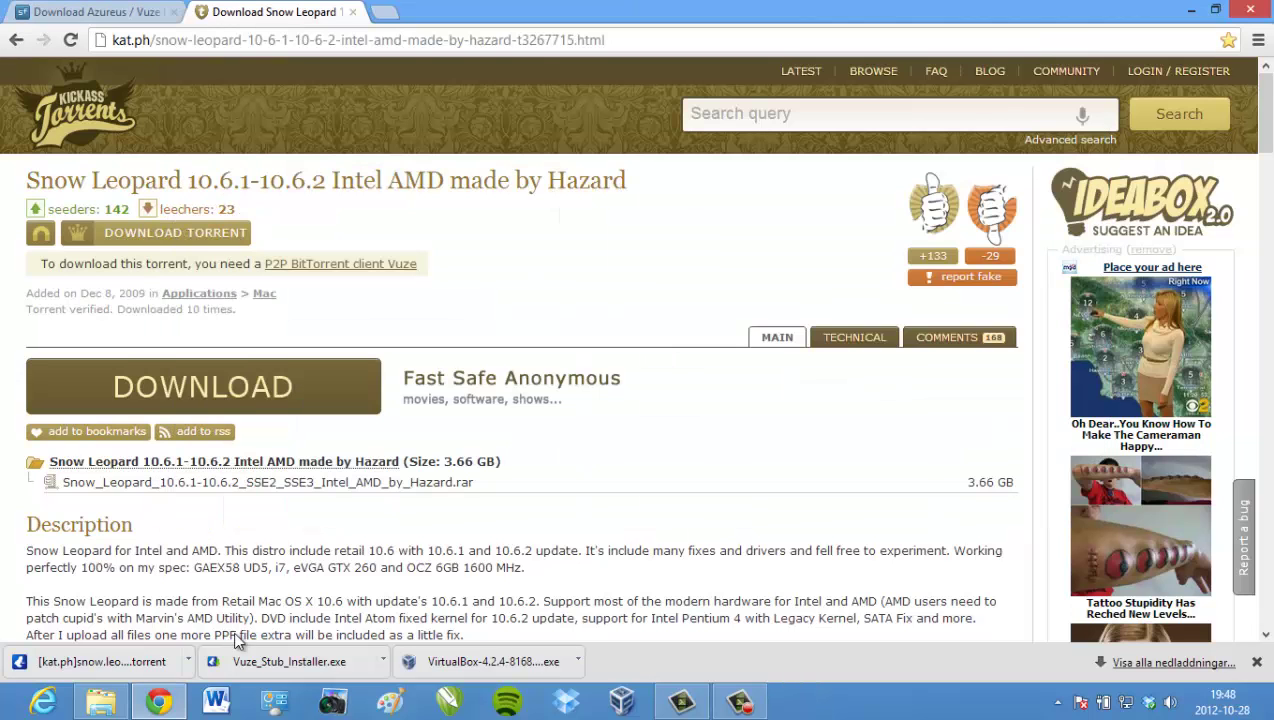
- Open the Vuze Downloads folder in the Documents library in File Explorer
left_click(100, 700)
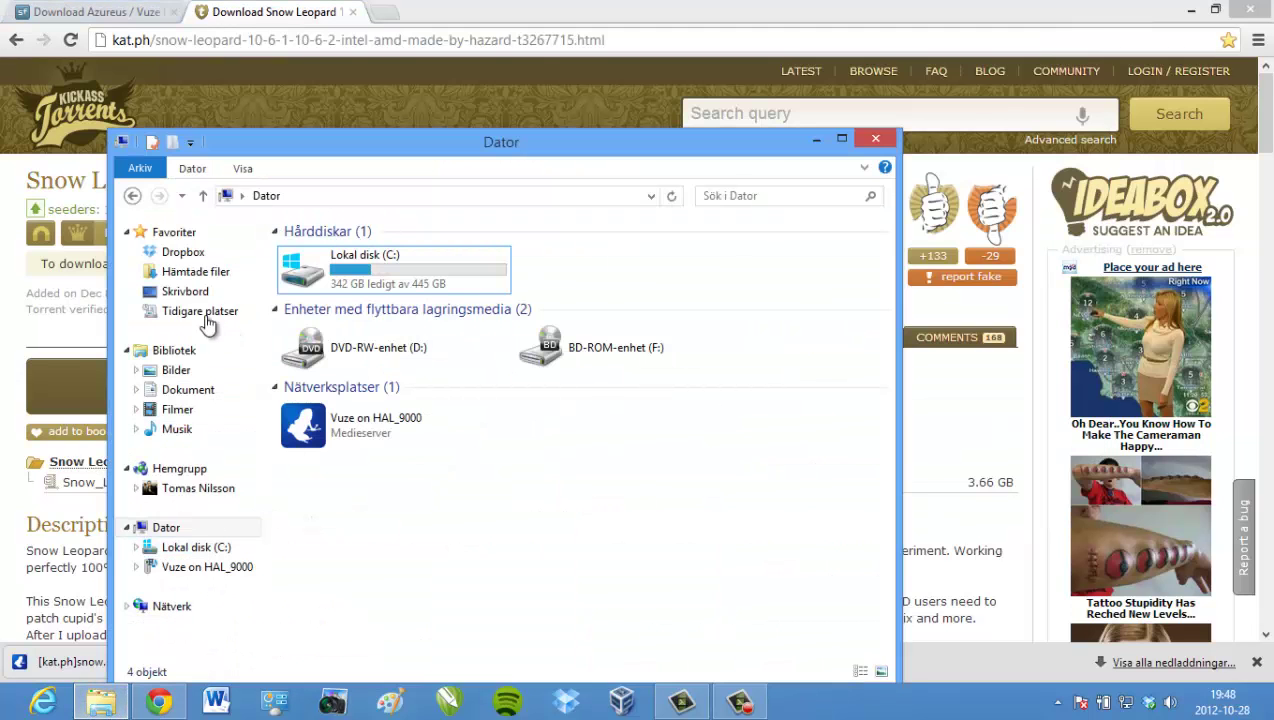
left_click(190, 396)
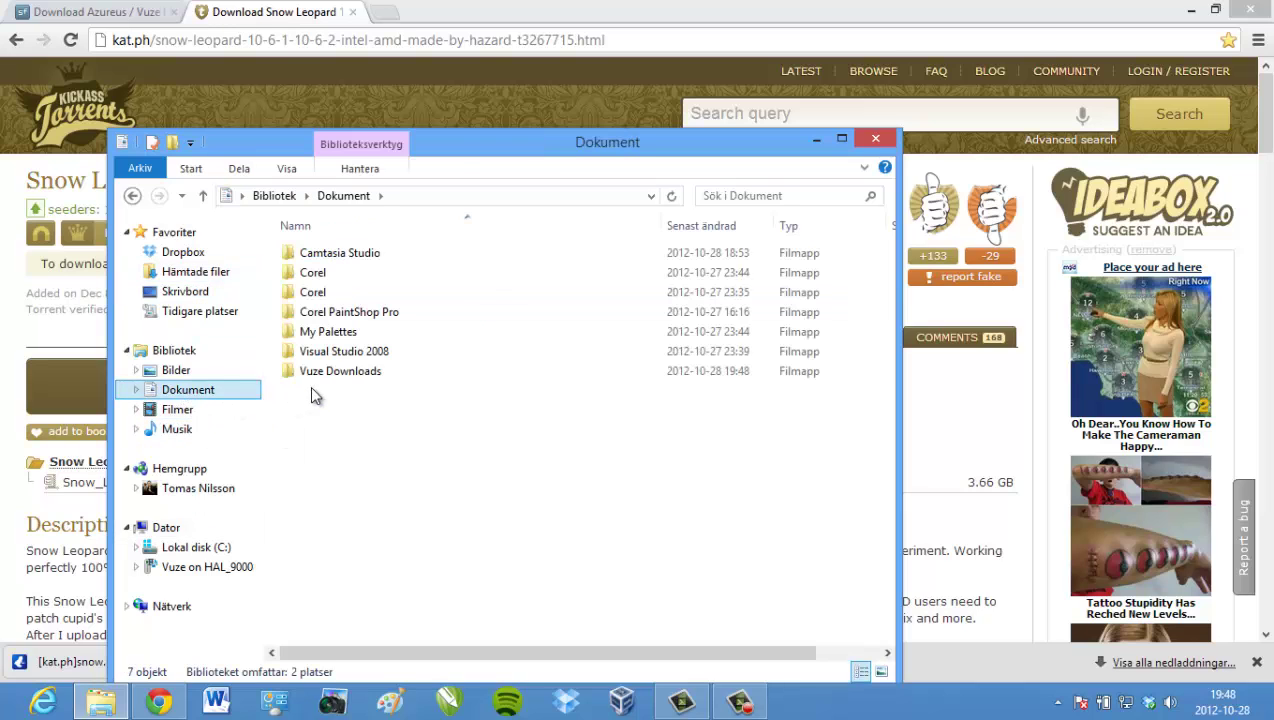
double_click(325, 369)
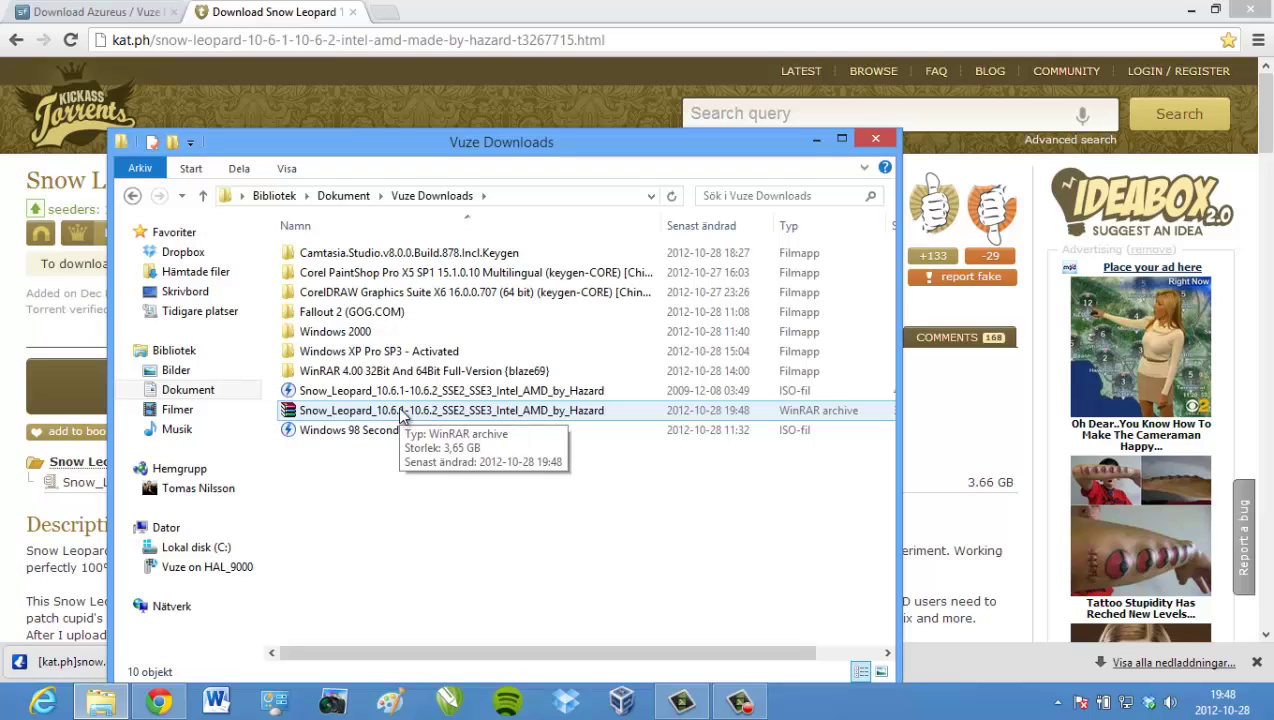
- Inspect the Snow Leopard archive and ISO, then minimize Explorer and Chrome to show the desktop
right_click(422, 414)
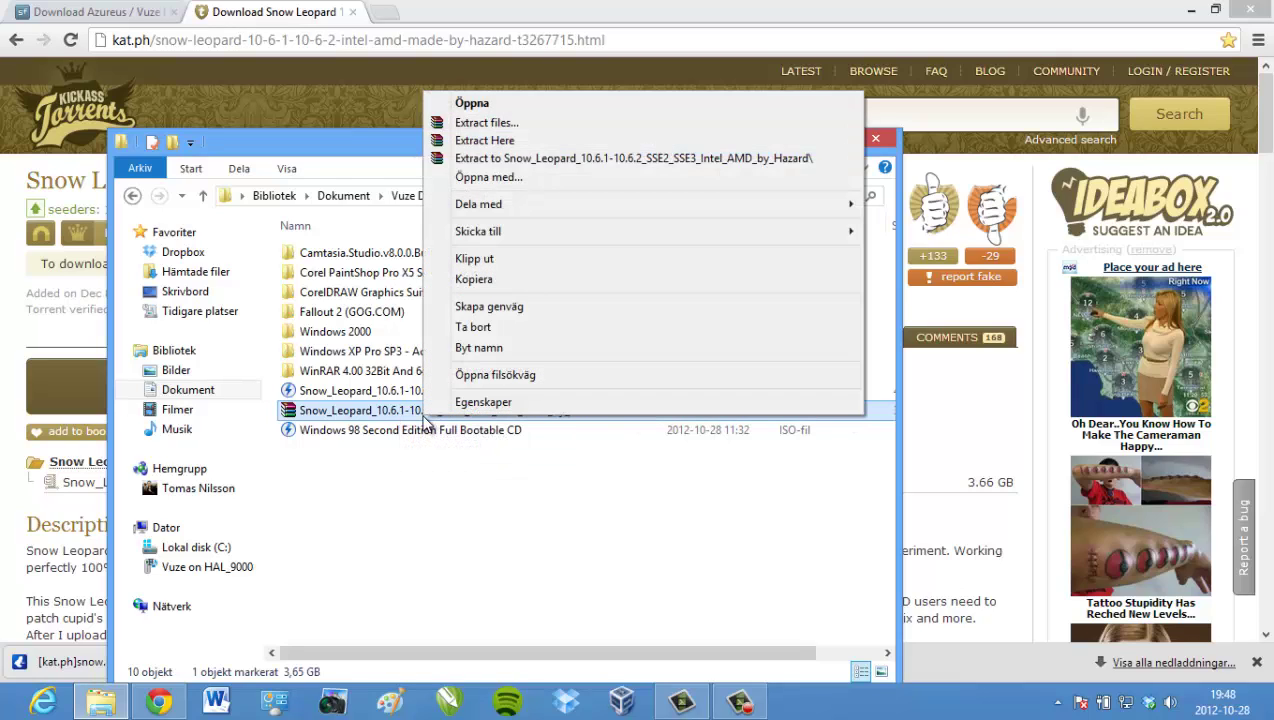
left_click(380, 528)
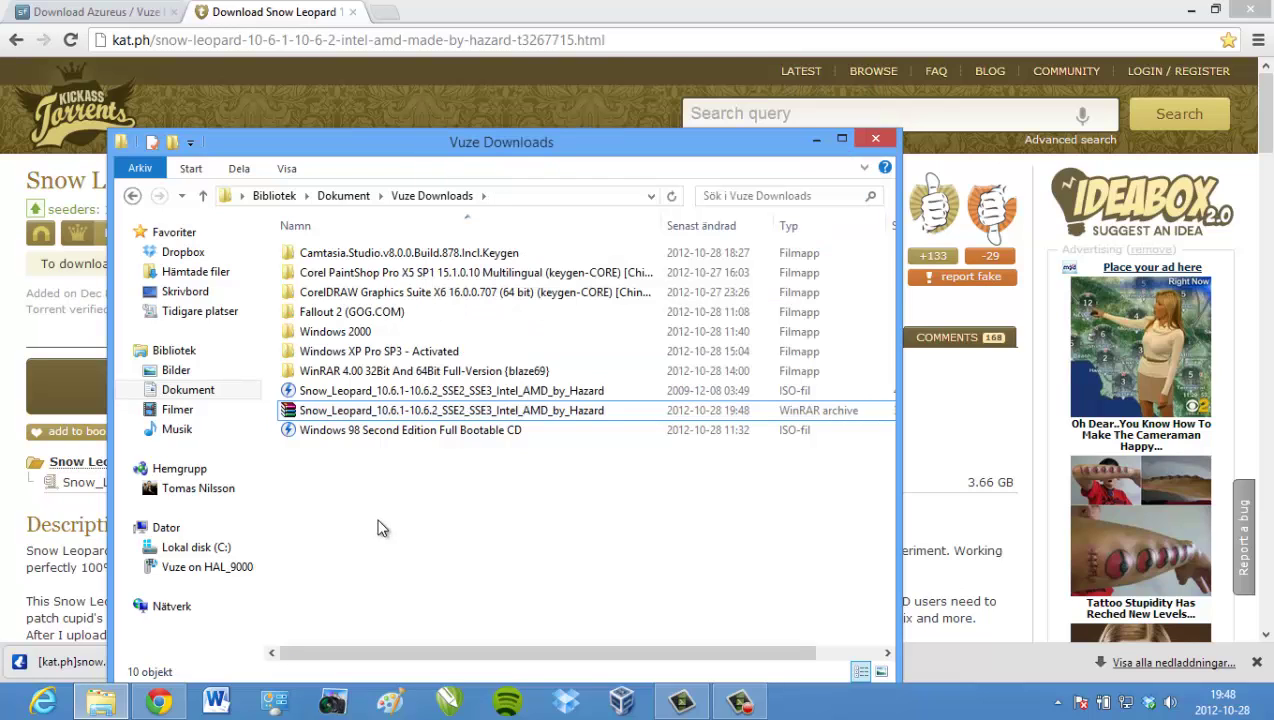
left_click(426, 393)
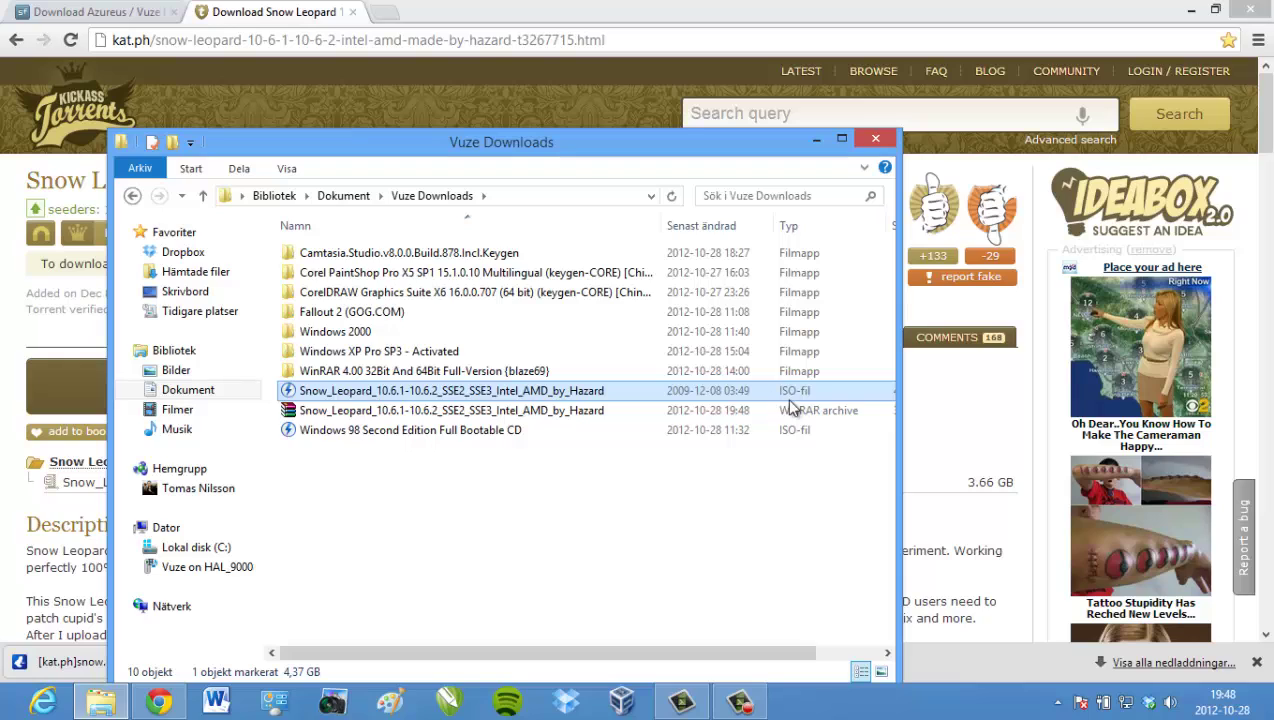
left_click(416, 600)
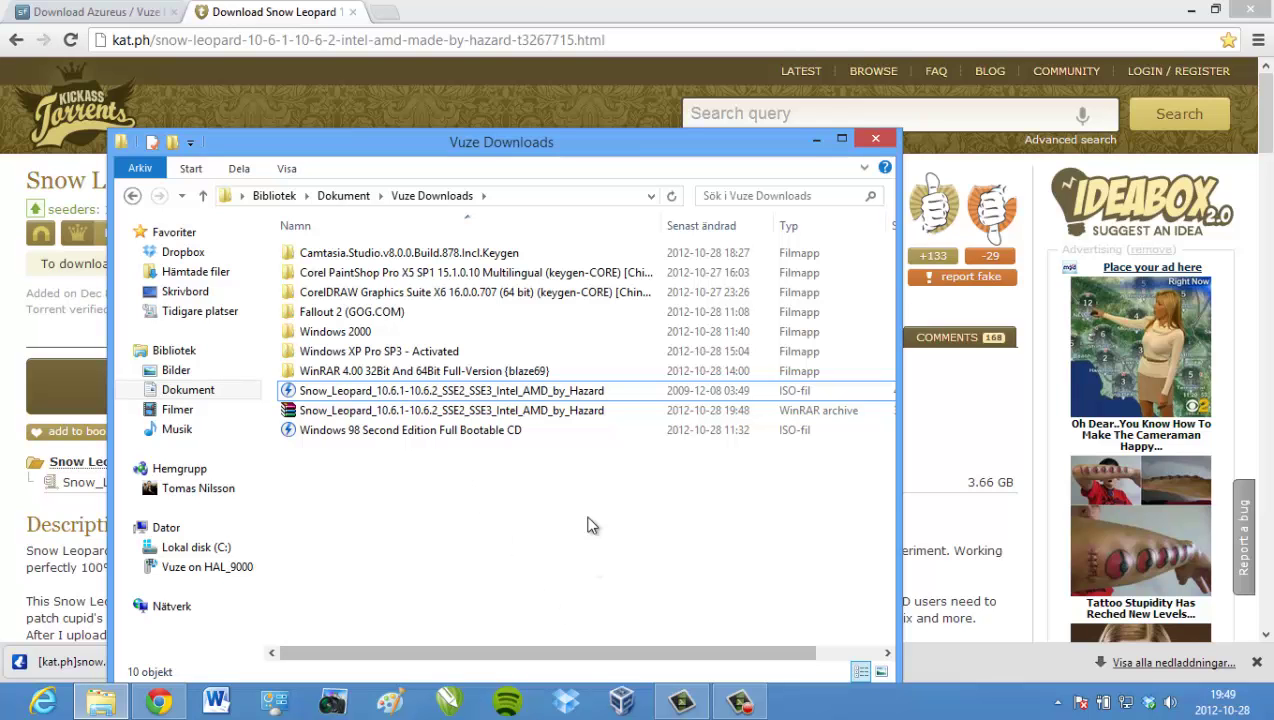
left_click(815, 141)
left_click(1189, 10)
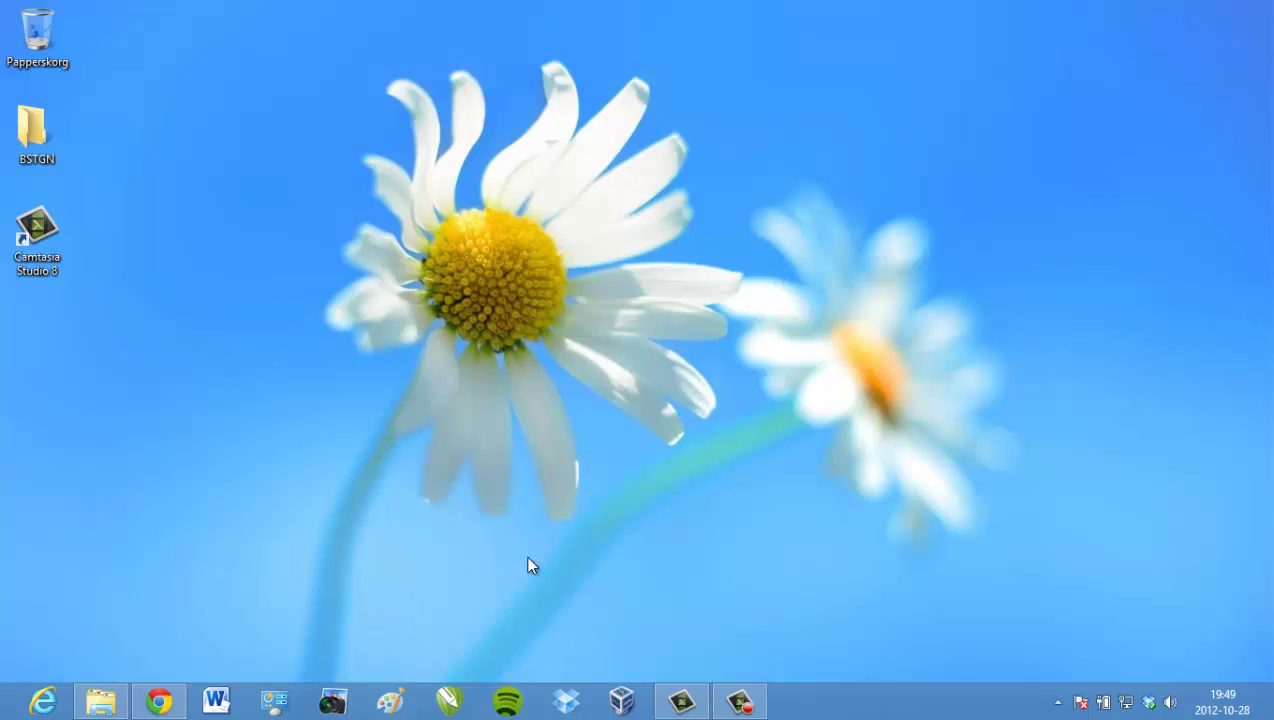
- Start a new virtual machine from VirtualBox Manager's New button, then switch back to Chrome
left_click(619, 703)
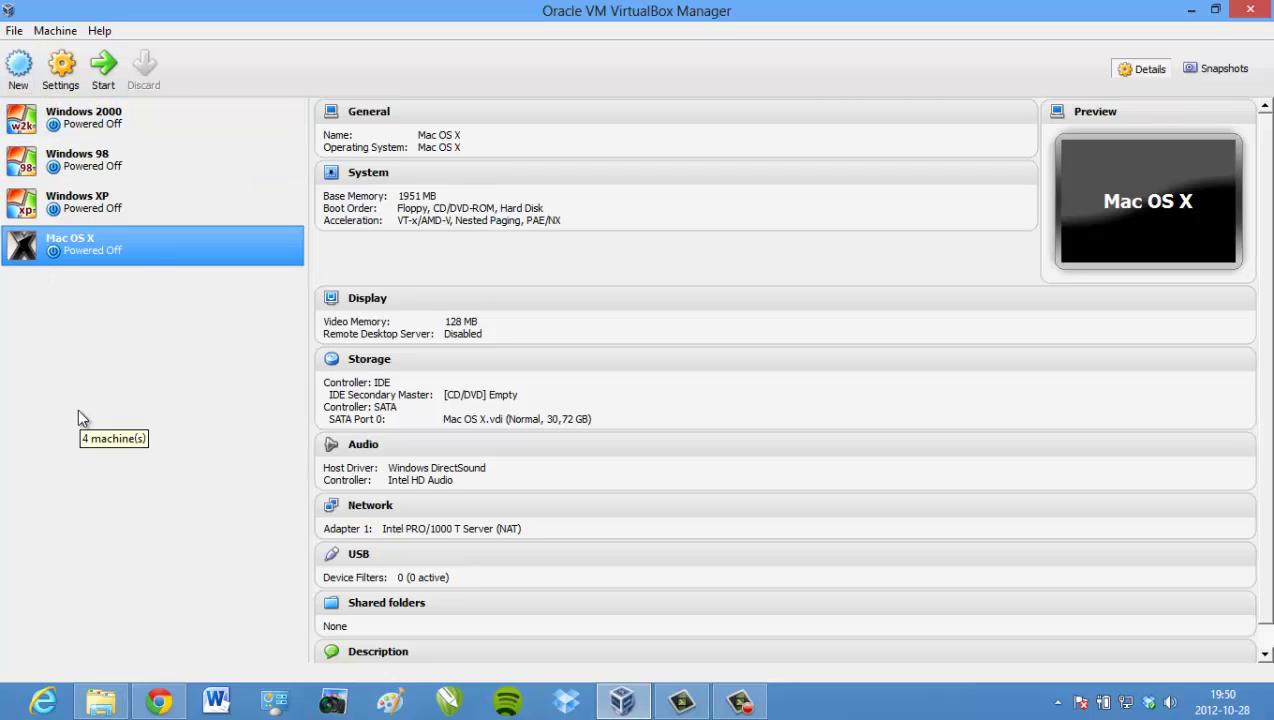
left_click(18, 68)
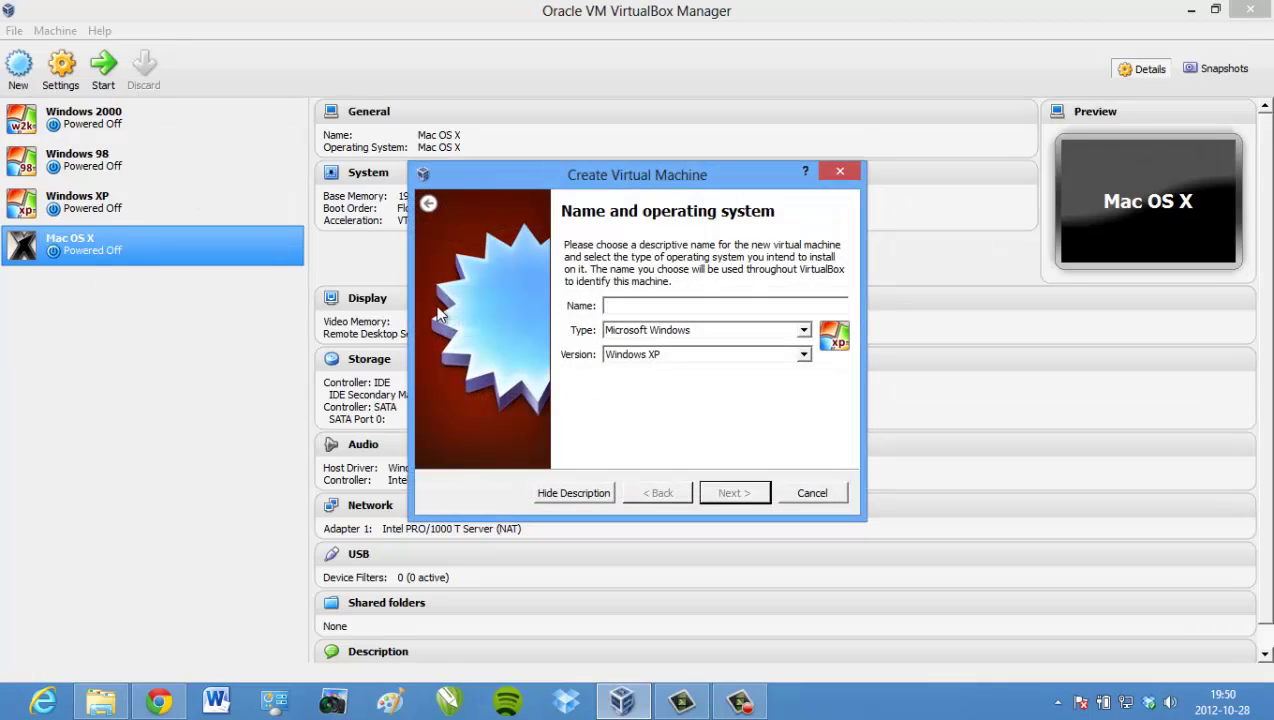
left_click(159, 703)
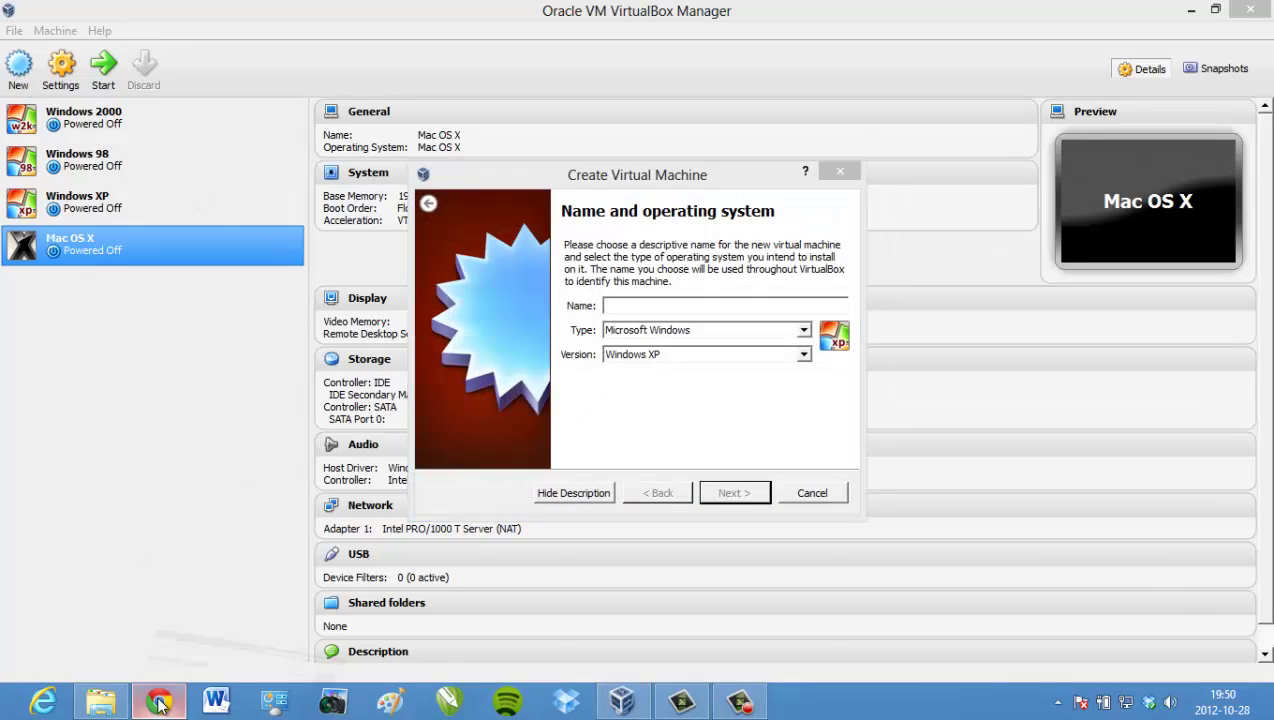
- Open the Snow Leopard tutorial video from Other bookmarks in a new tab, close it, and minimise Chrome
key("ctrl+t")
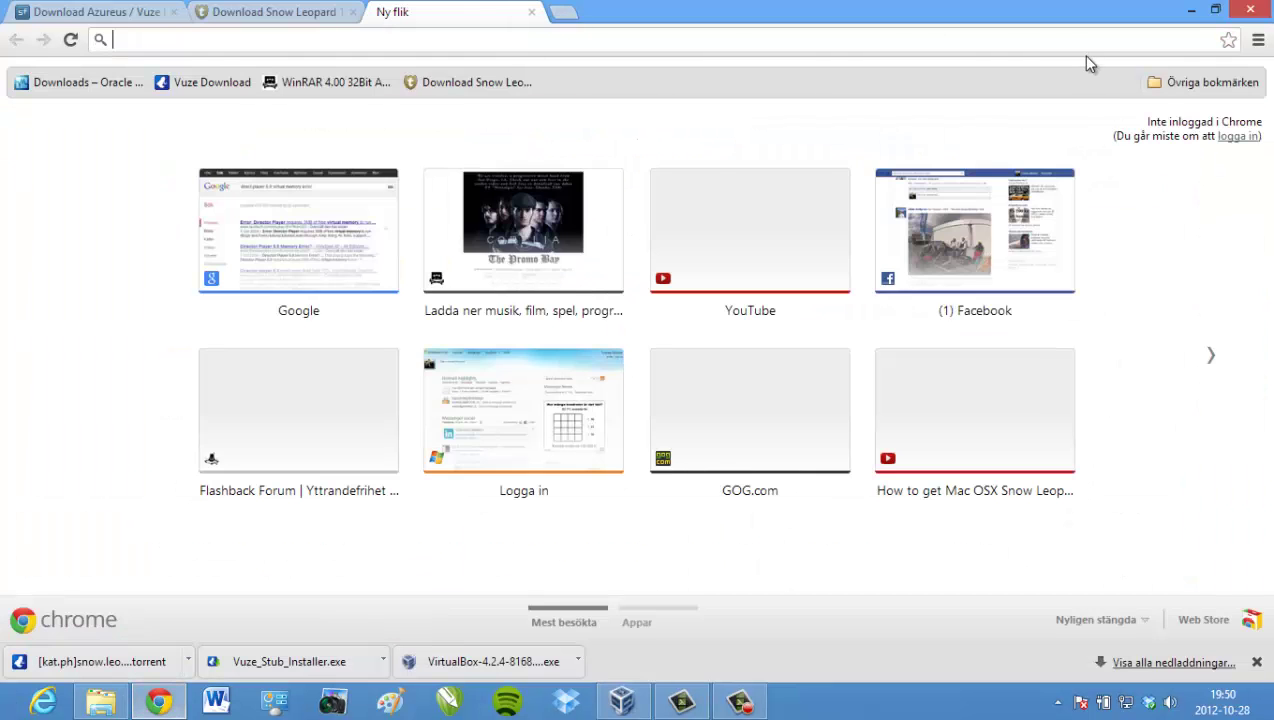
left_click(1152, 82)
left_click(1097, 110)
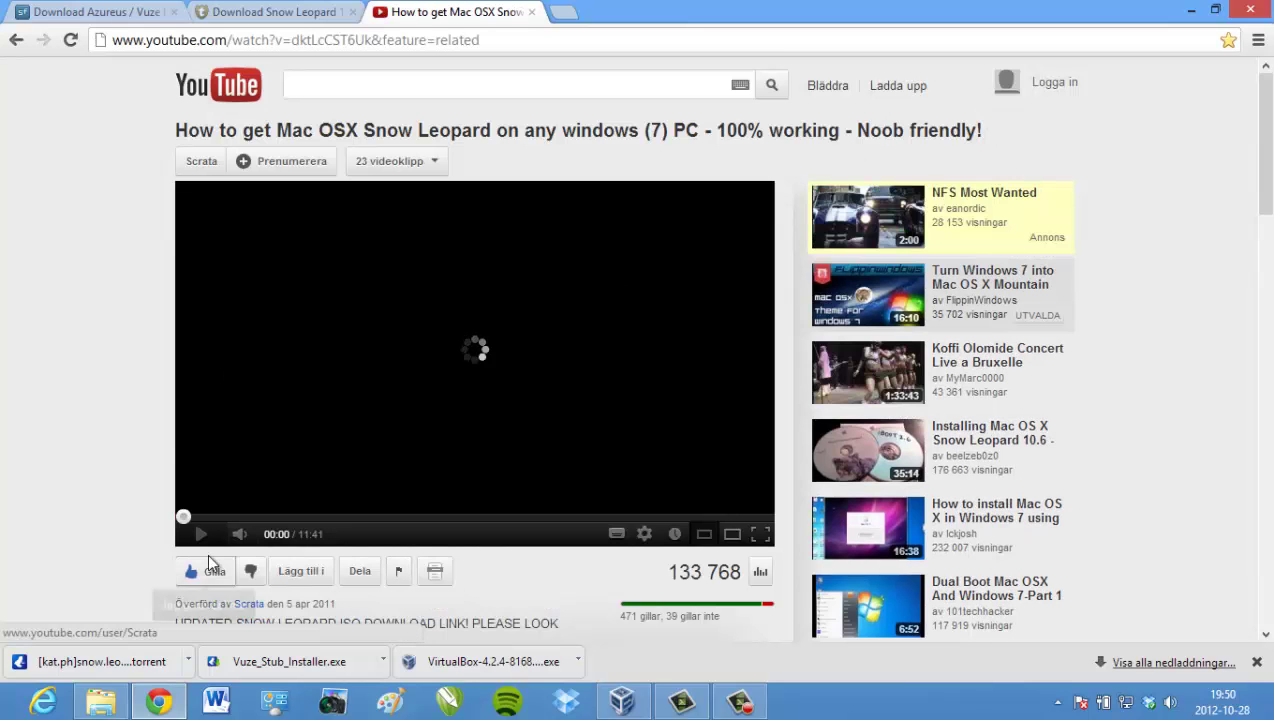
scroll(160, 540, "down", 1)
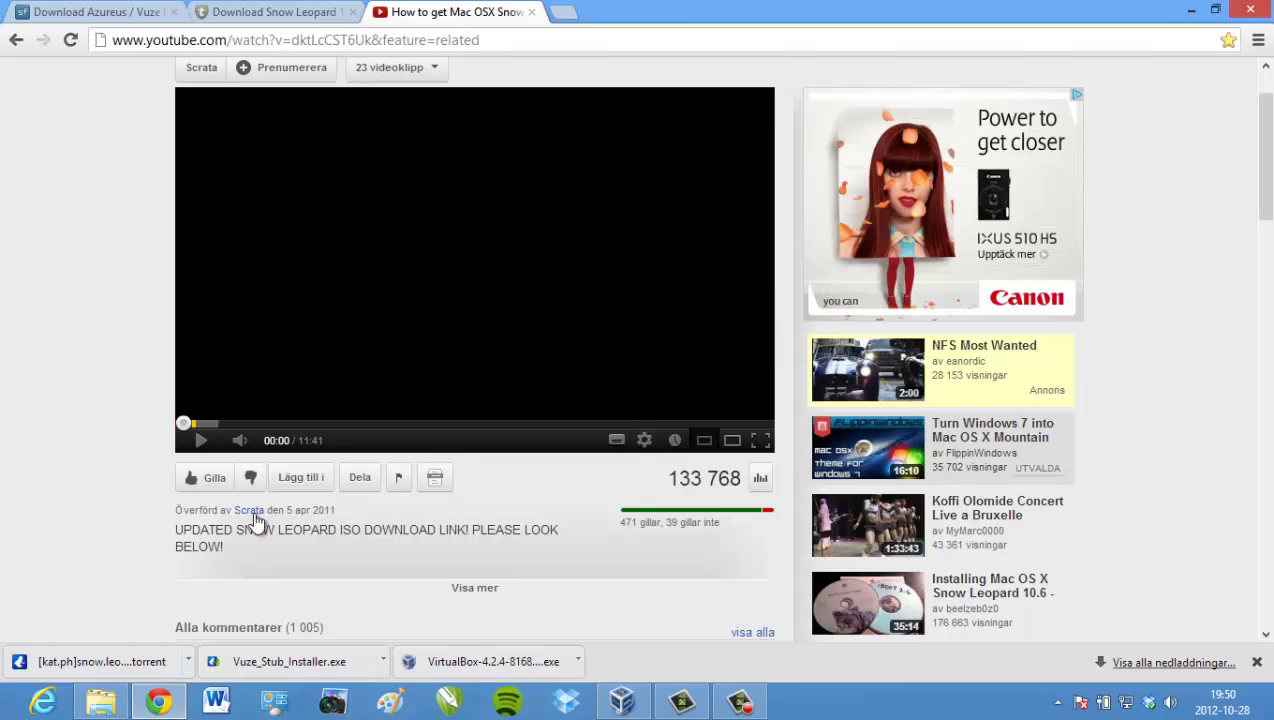
scroll(101, 298, "up", 1)
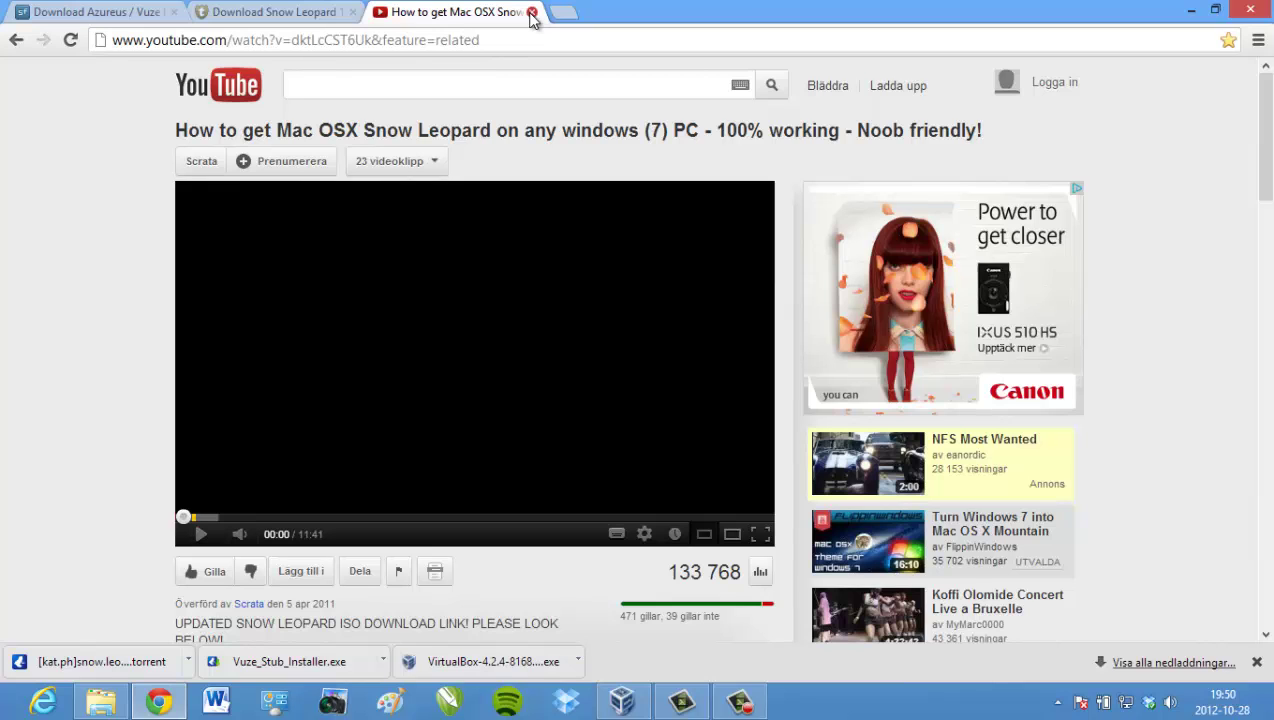
left_click(532, 13)
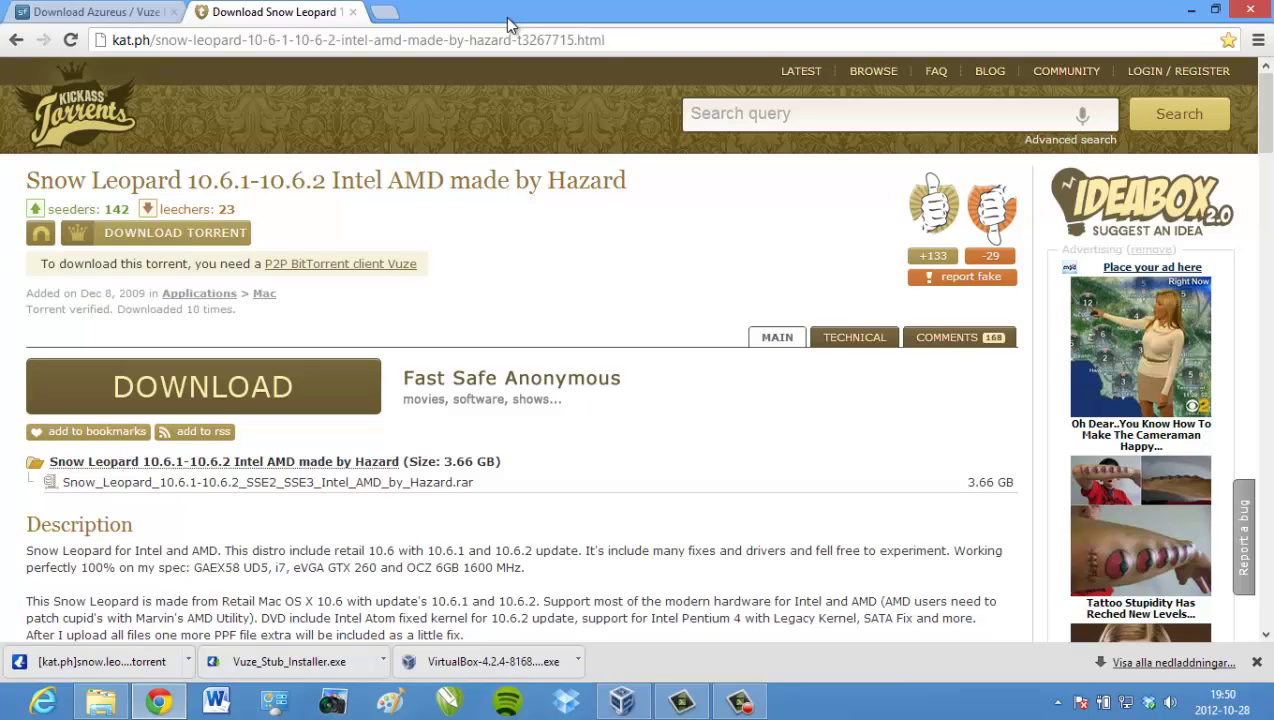
left_click(1187, 11)
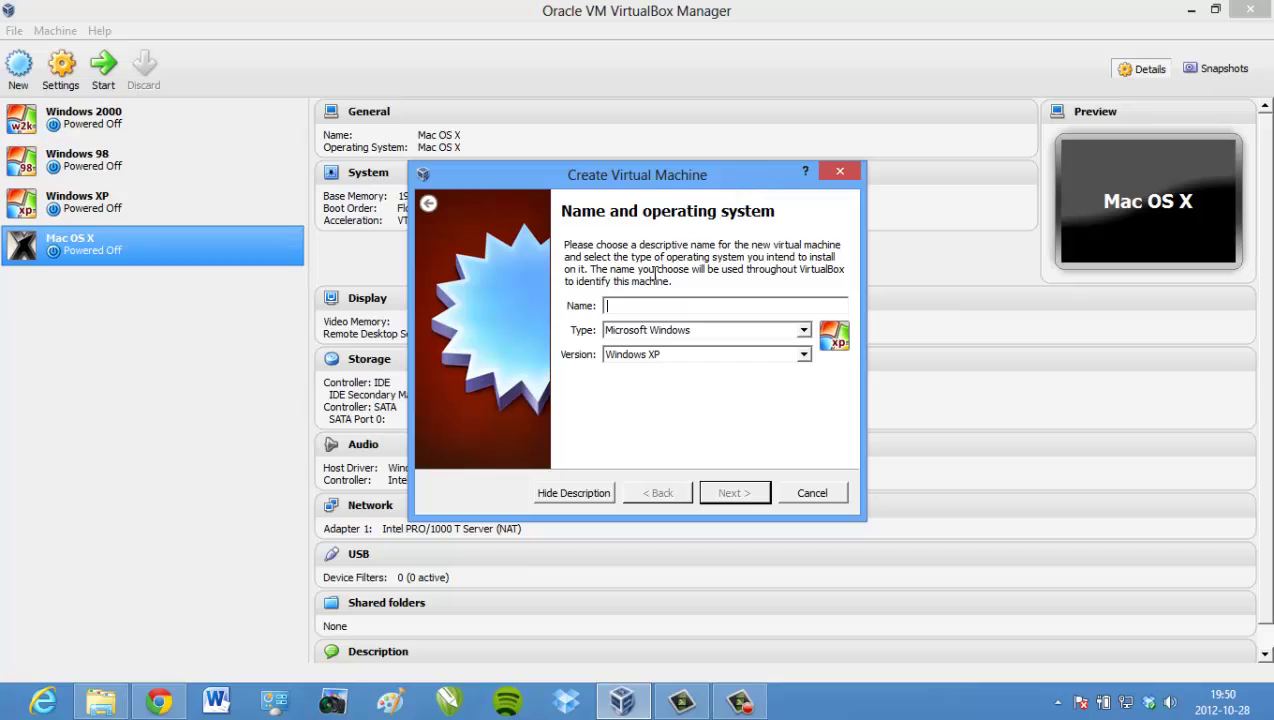
- Restart the new-machine wizard, naming the Mac OS X machine SnowLeopard with memory lowered to 1916 MB
left_click(840, 172)
left_click(18, 66)
type("SnowL")
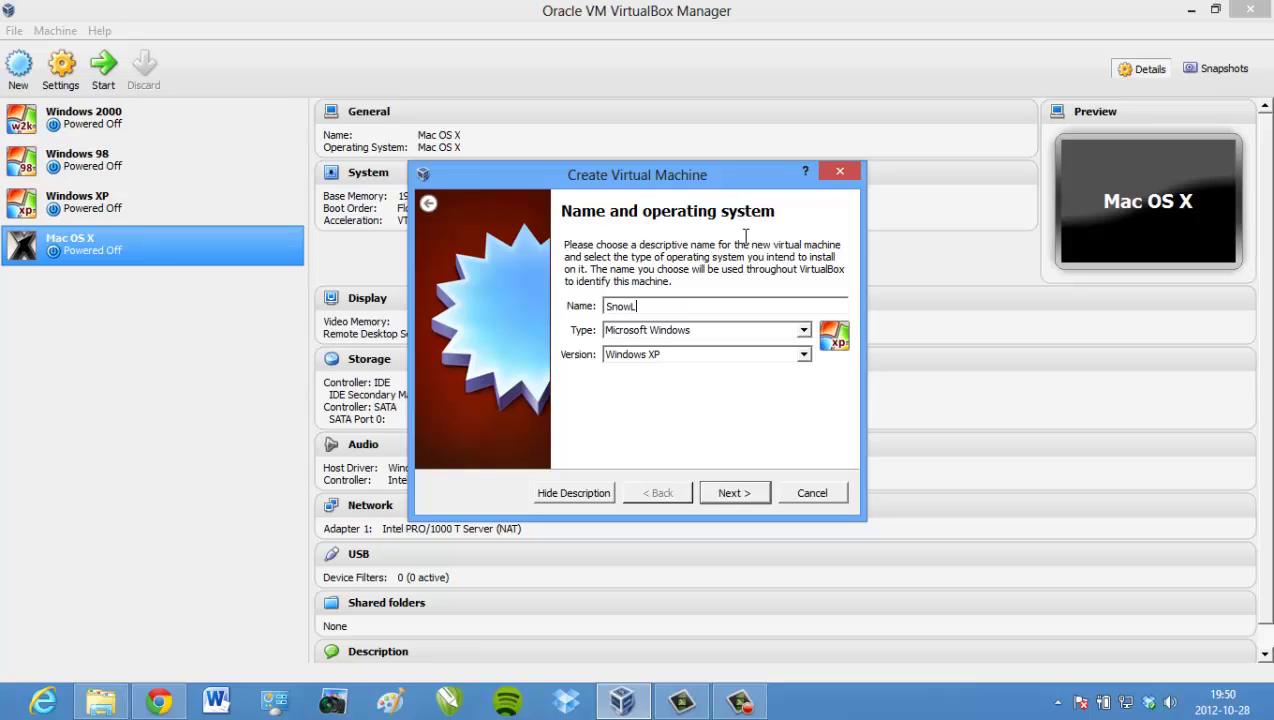
type("eopard")
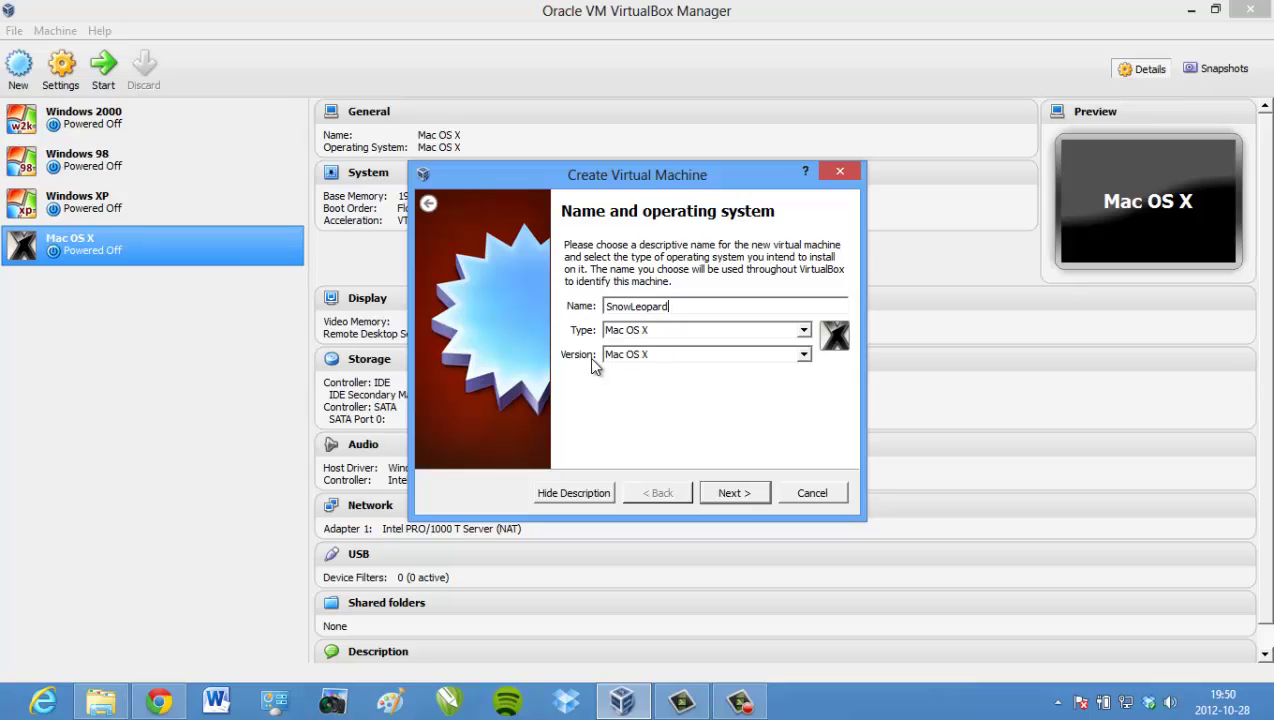
left_click(723, 495)
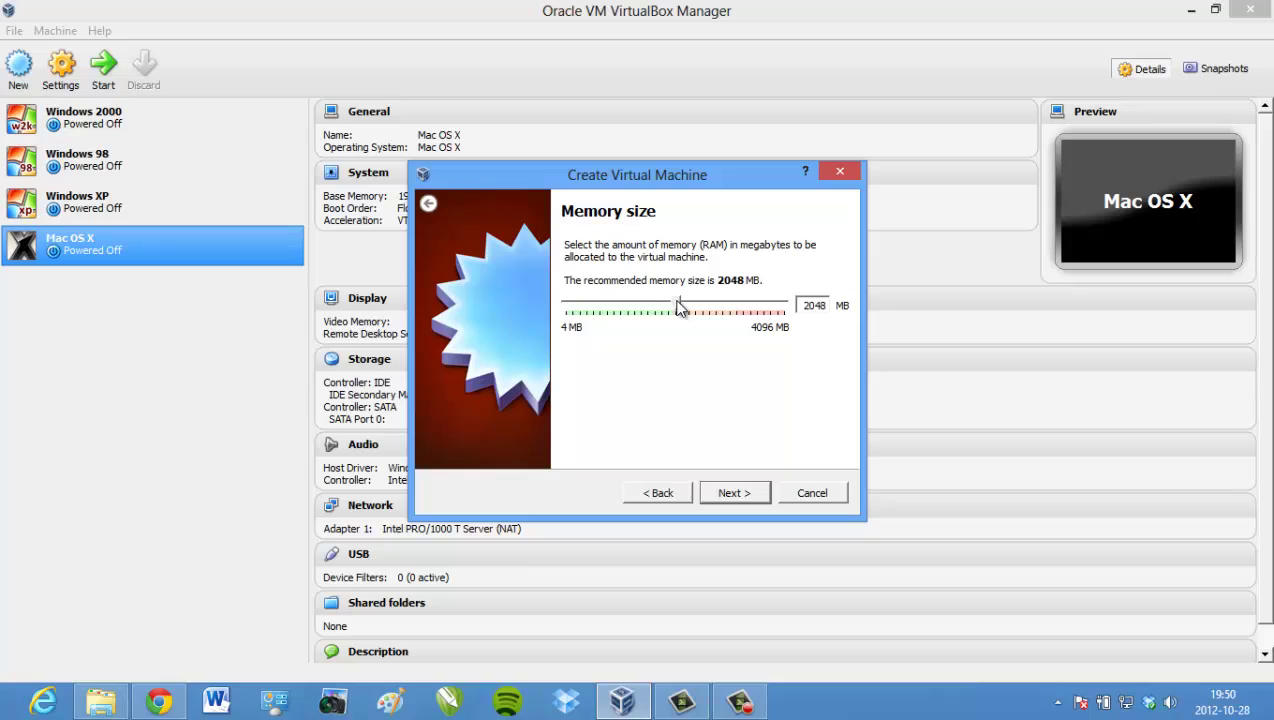
left_click_drag(679, 305, 669, 305)
left_click(736, 493)
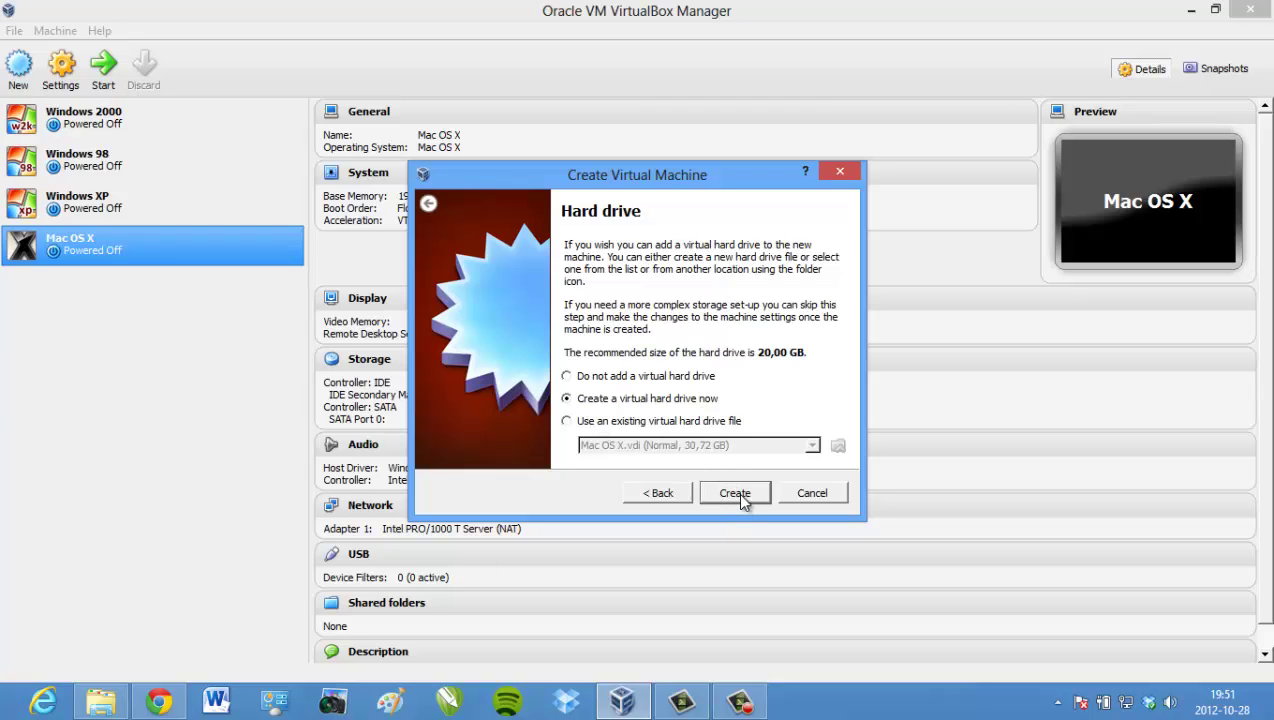
- Give it a new dynamically allocated VDI hard disk of about 31.73 GB
left_click(737, 492)
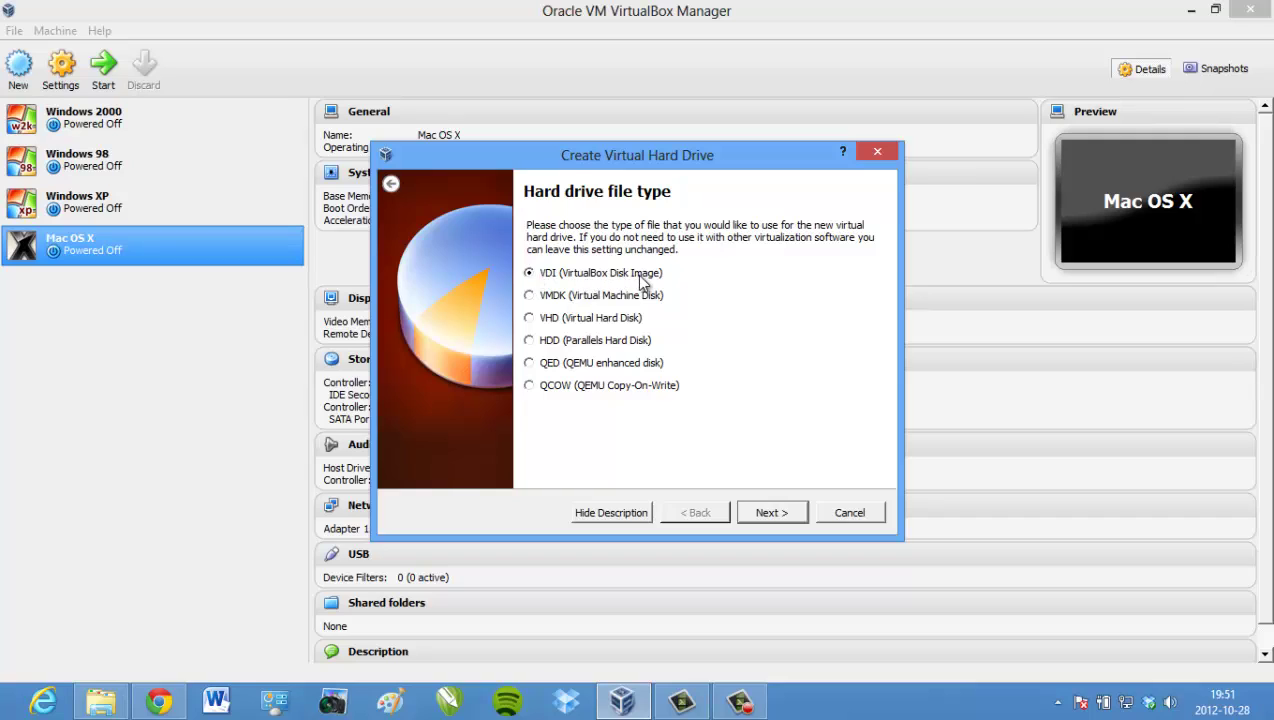
left_click(768, 513)
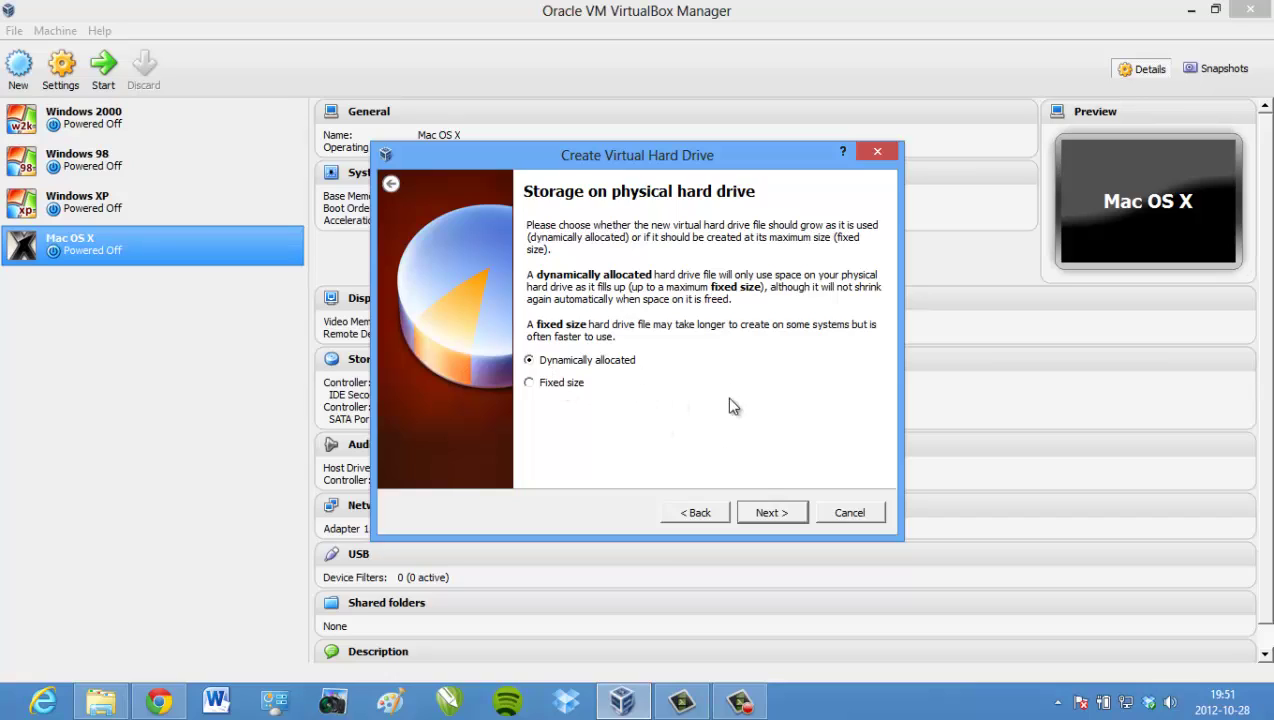
left_click(768, 510)
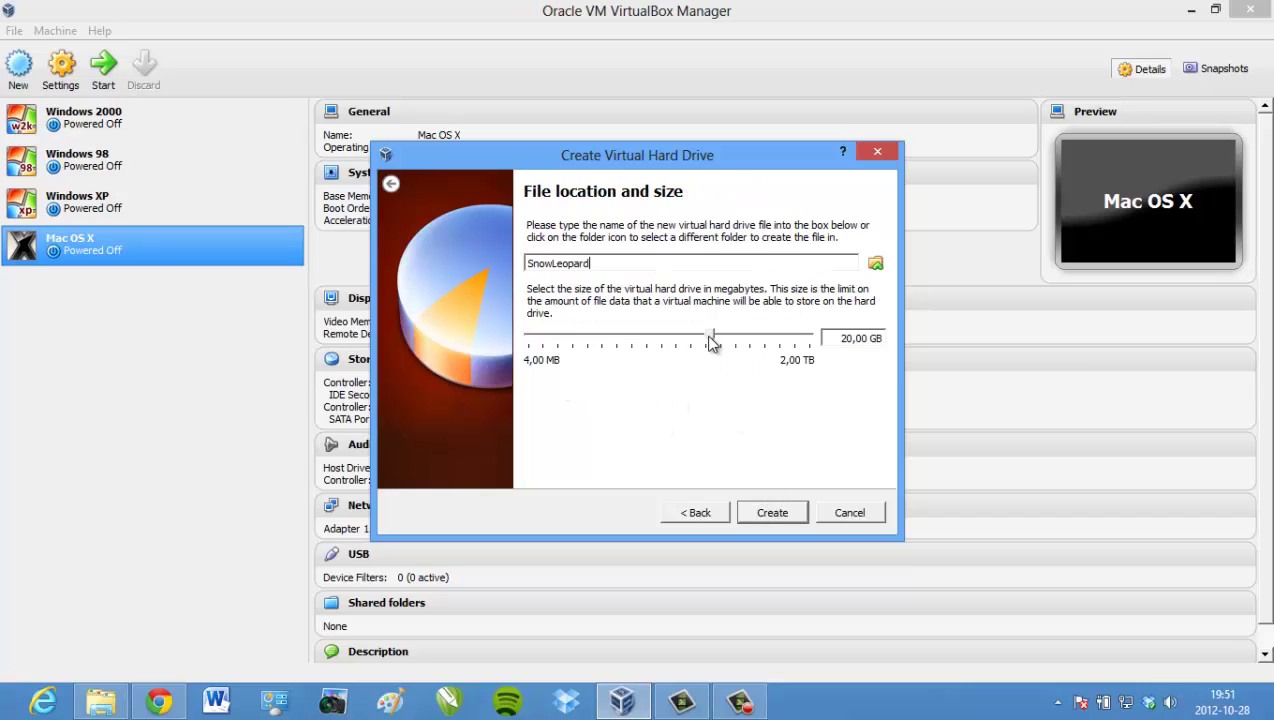
left_click_drag(711, 341, 726, 340)
left_click(781, 512)
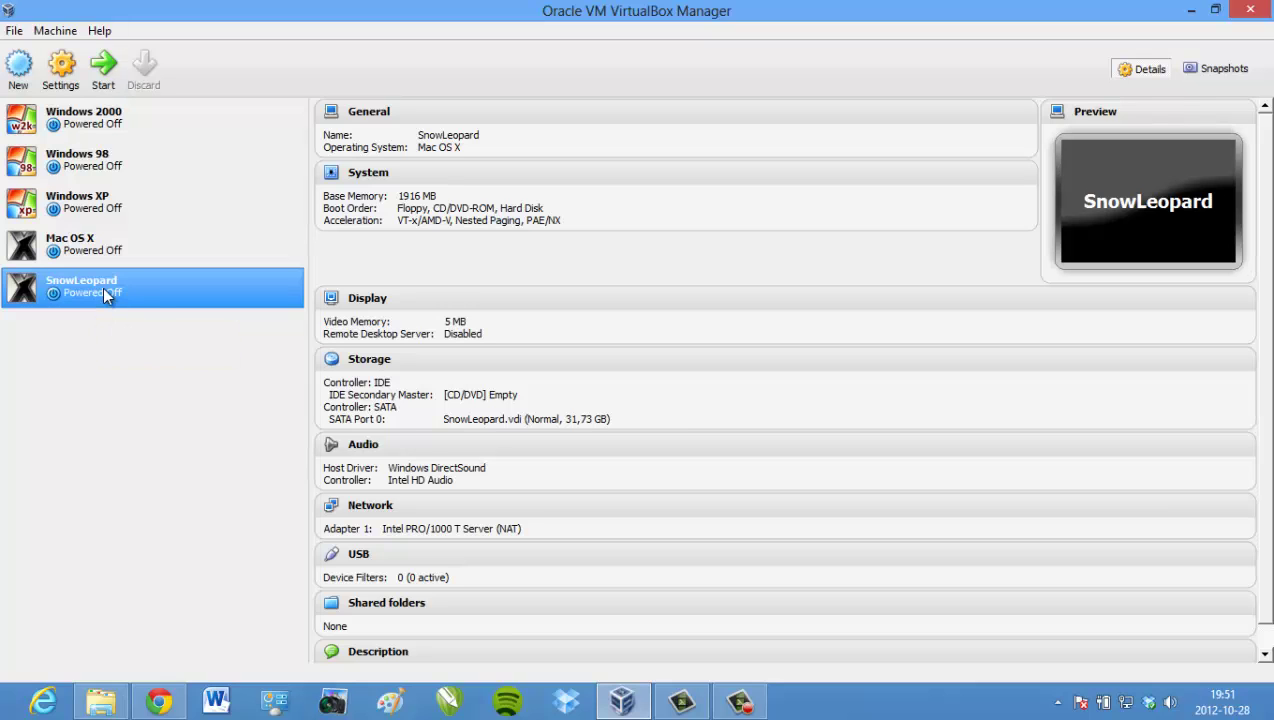
- Disable EFI on the SnowLeopard machine's System settings page
right_click(103, 288)
left_click(121, 301)
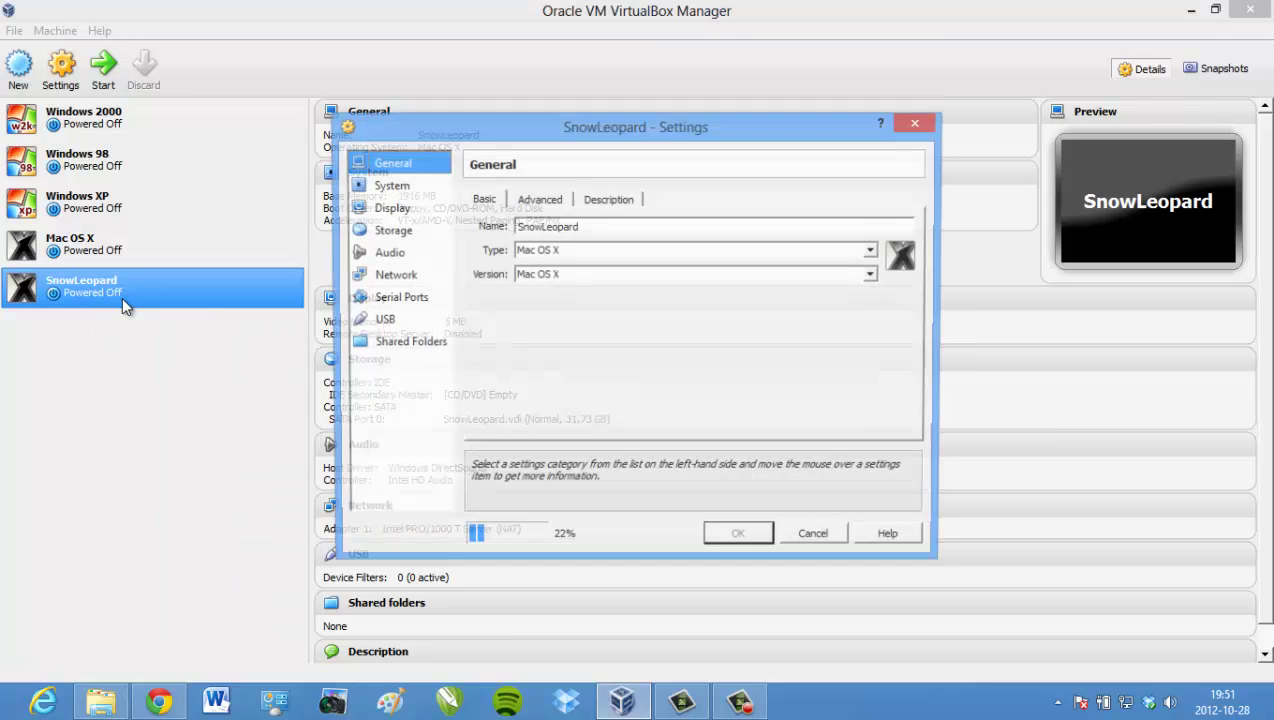
left_click(390, 188)
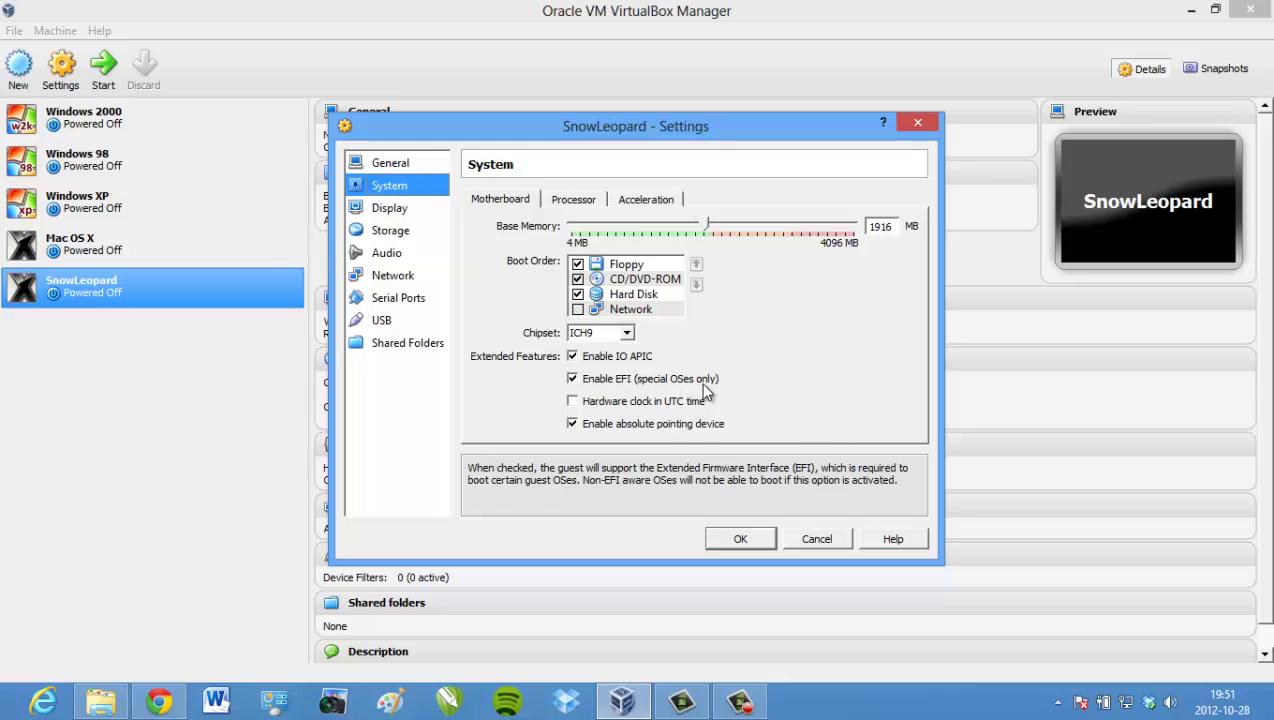
left_click(573, 380)
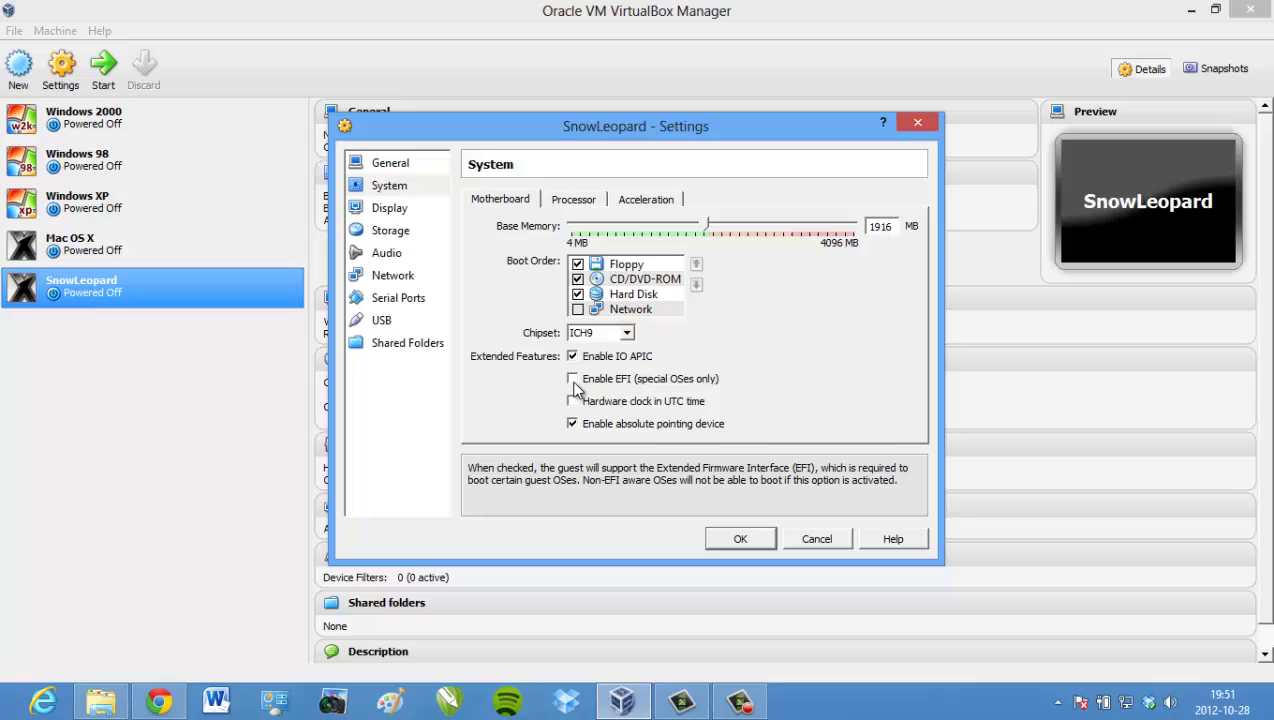
- Raise the video memory to the 128 MB maximum on the Display page
left_click(390, 208)
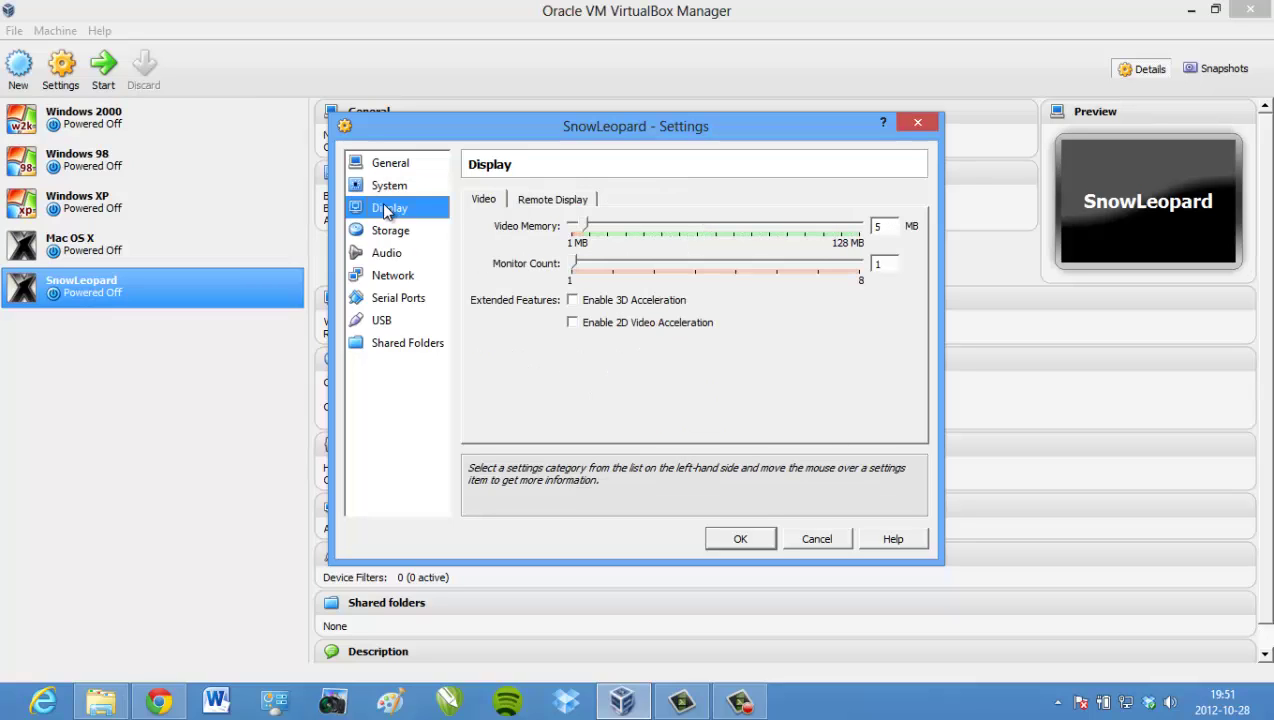
left_click(590, 228)
left_click_drag(590, 229, 880, 222)
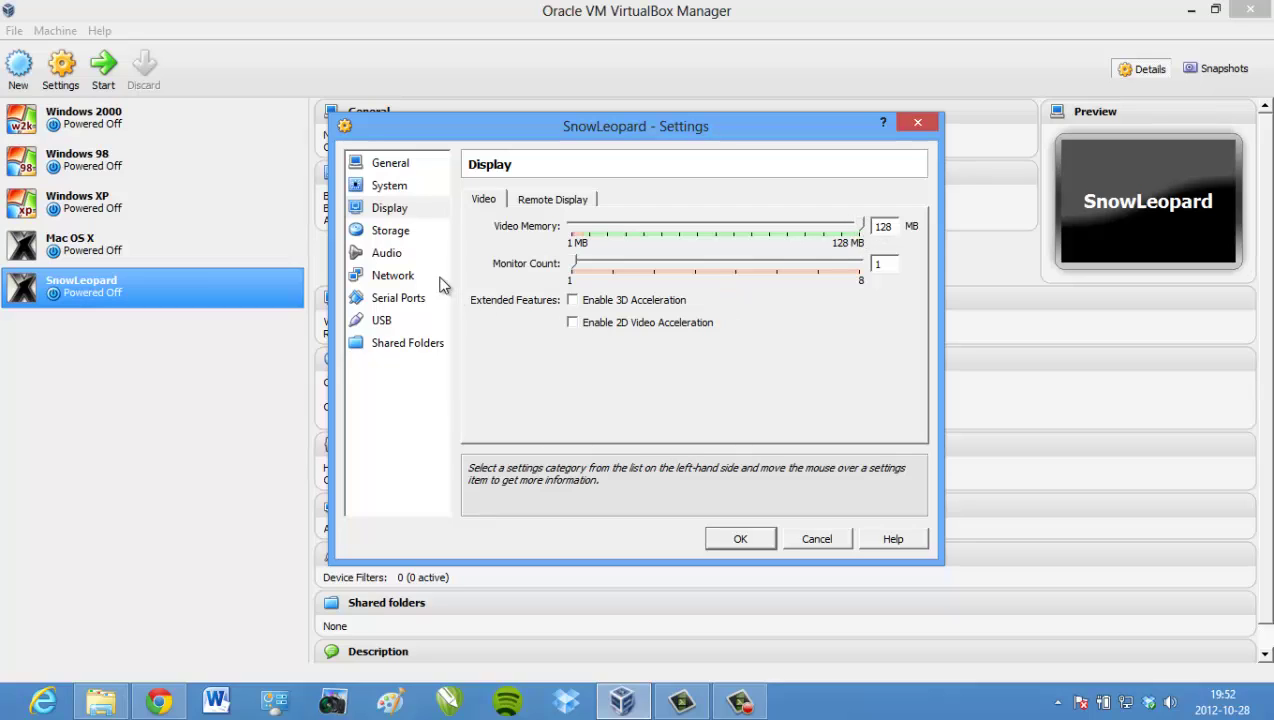
left_click(407, 238)
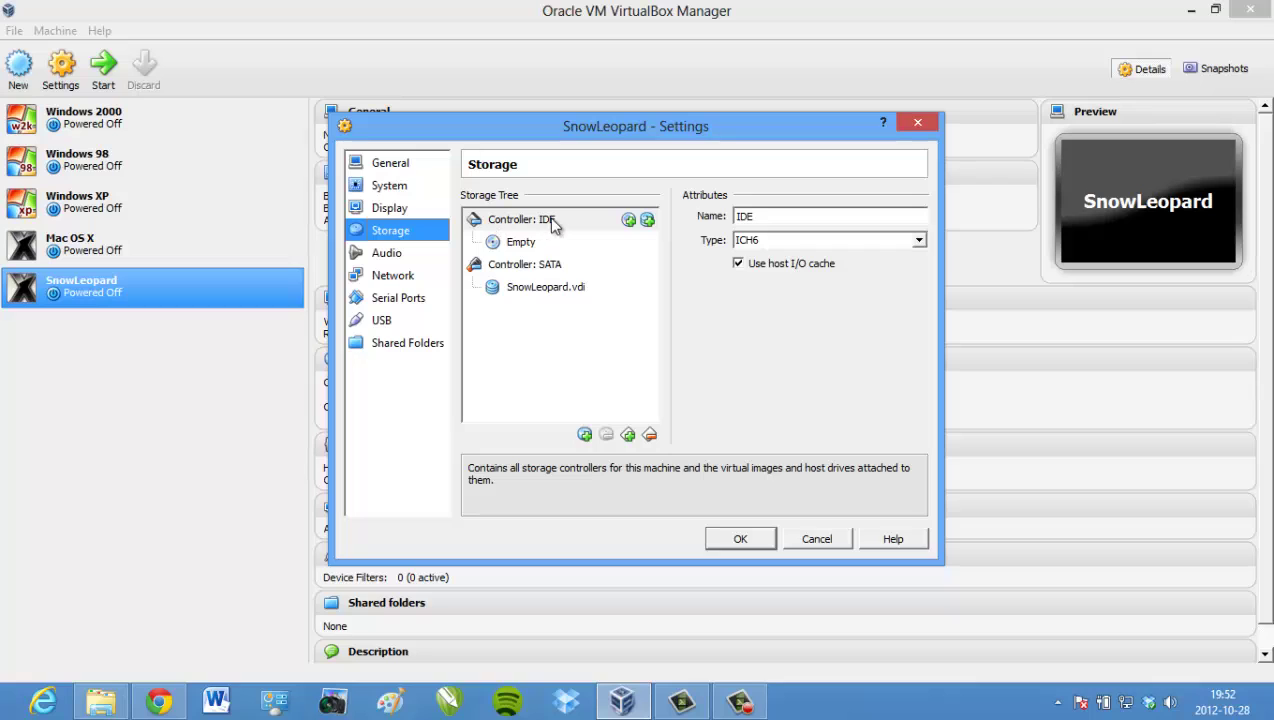
- Attach the Snow Leopard 10.6.1-10.6.2 ISO to the empty IDE CD/DVD drive and save the settings
left_click(521, 243)
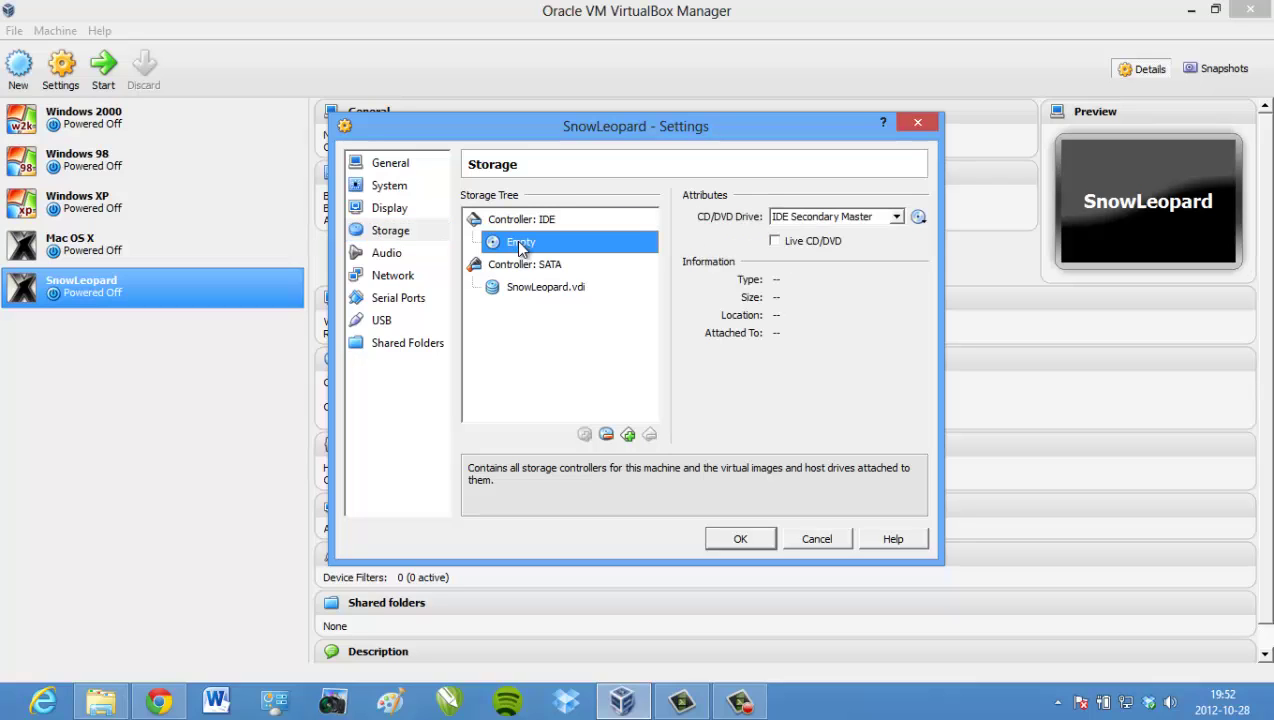
left_click(919, 219)
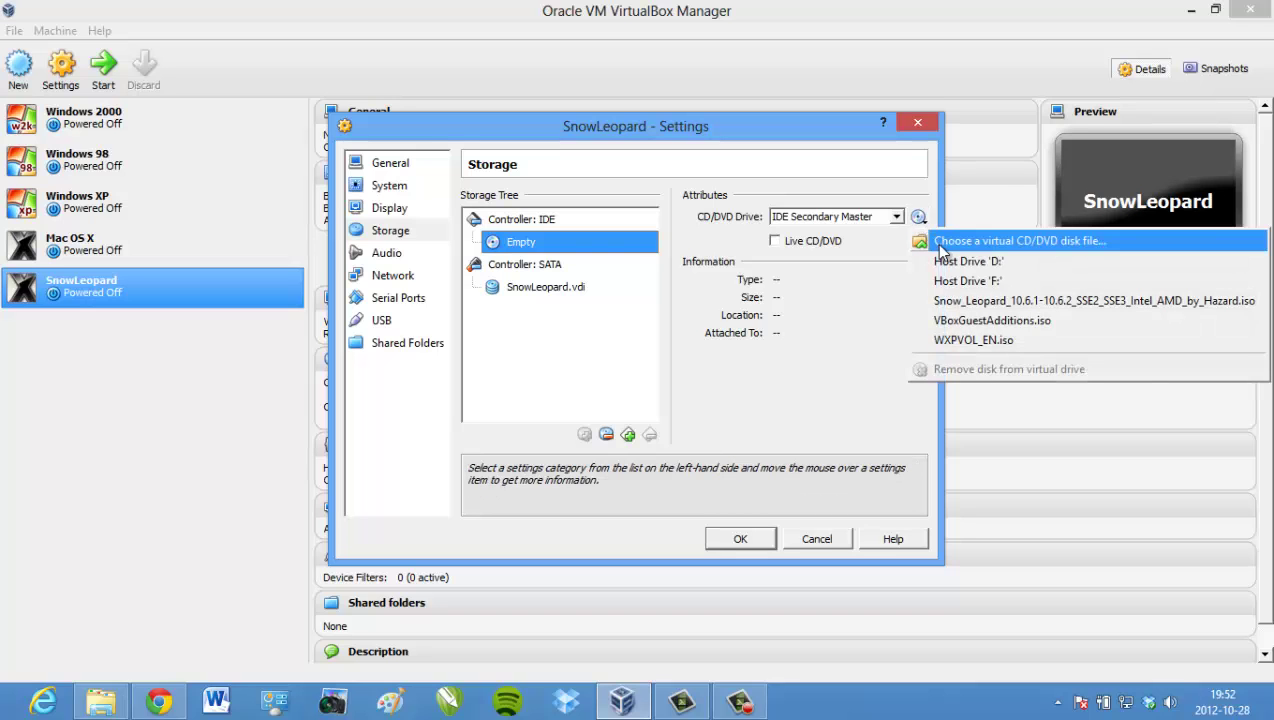
left_click(1063, 240)
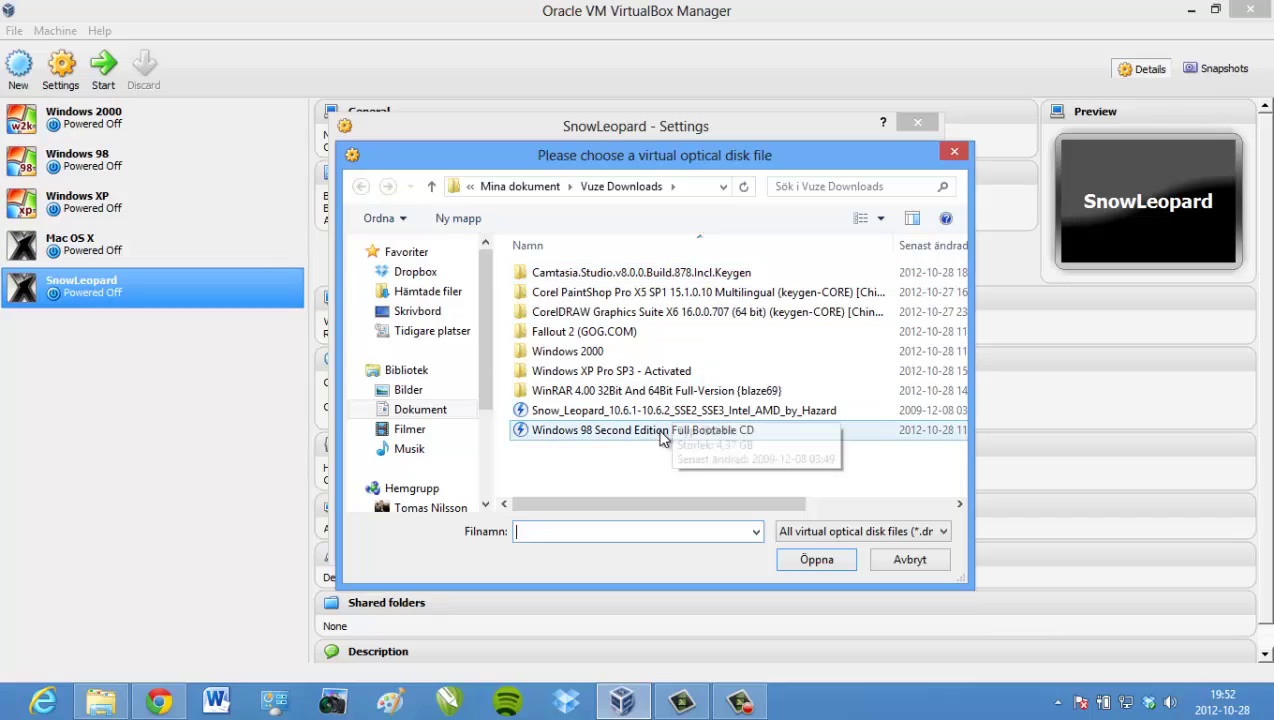
left_click(587, 414)
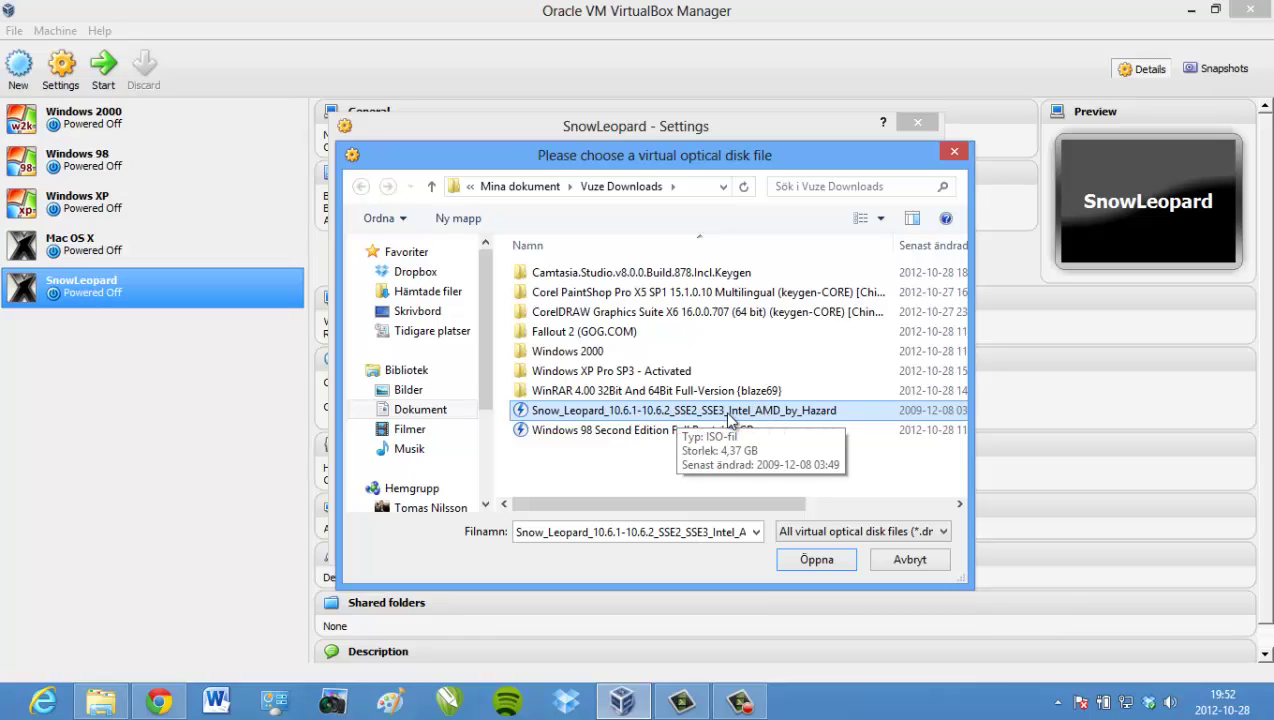
left_click(670, 418)
double_click(670, 418)
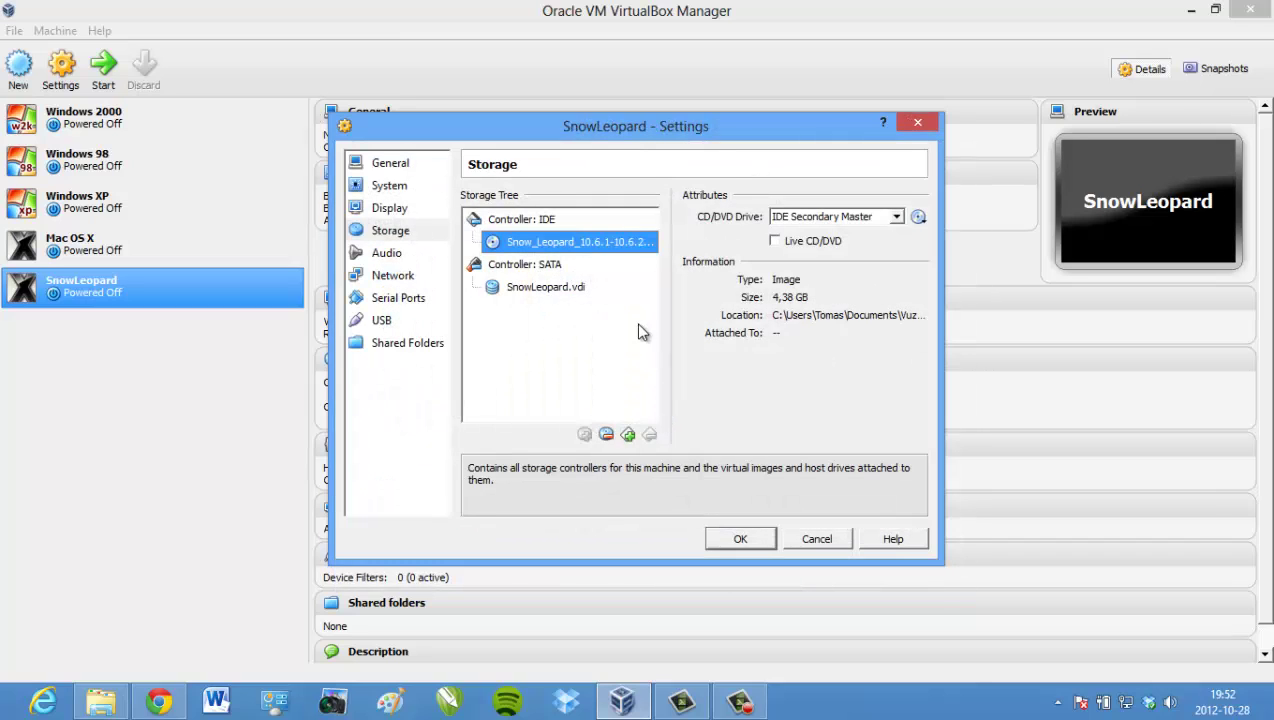
left_click(738, 534)
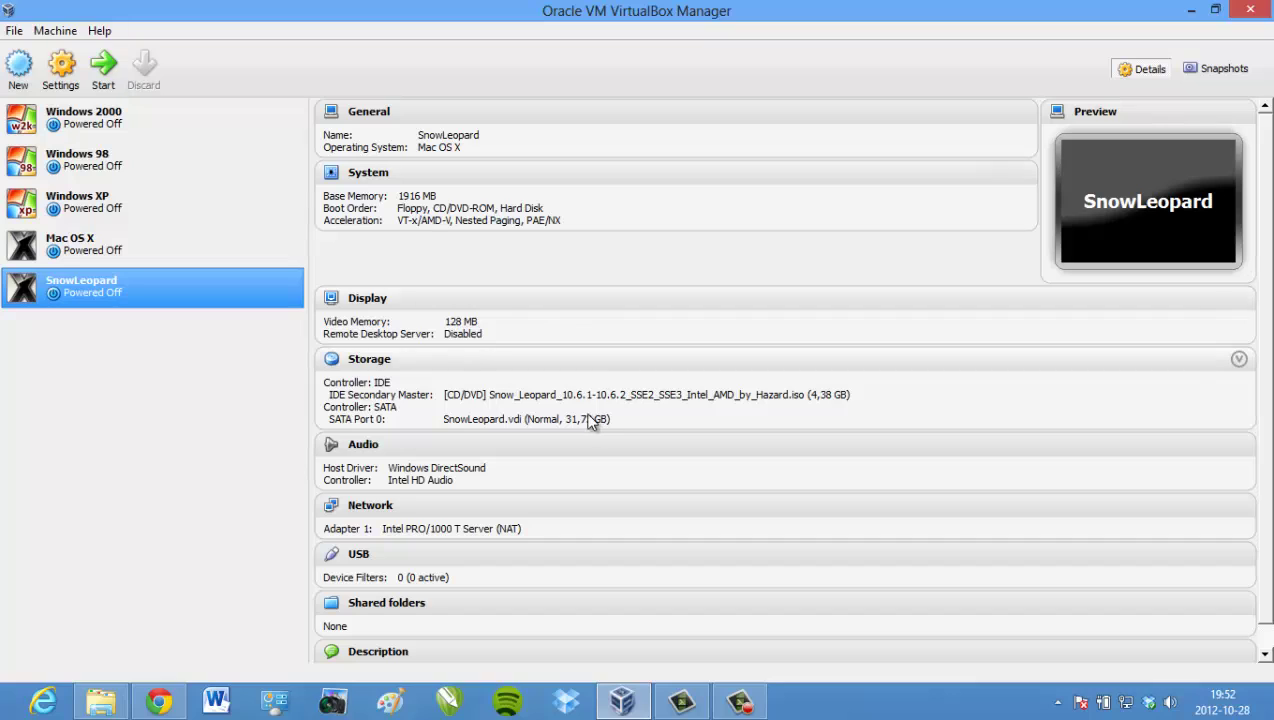
- Start the SnowLeopard machine and boot from the installer disc at the Darwin prompt
right_click(102, 287)
left_click(89, 287)
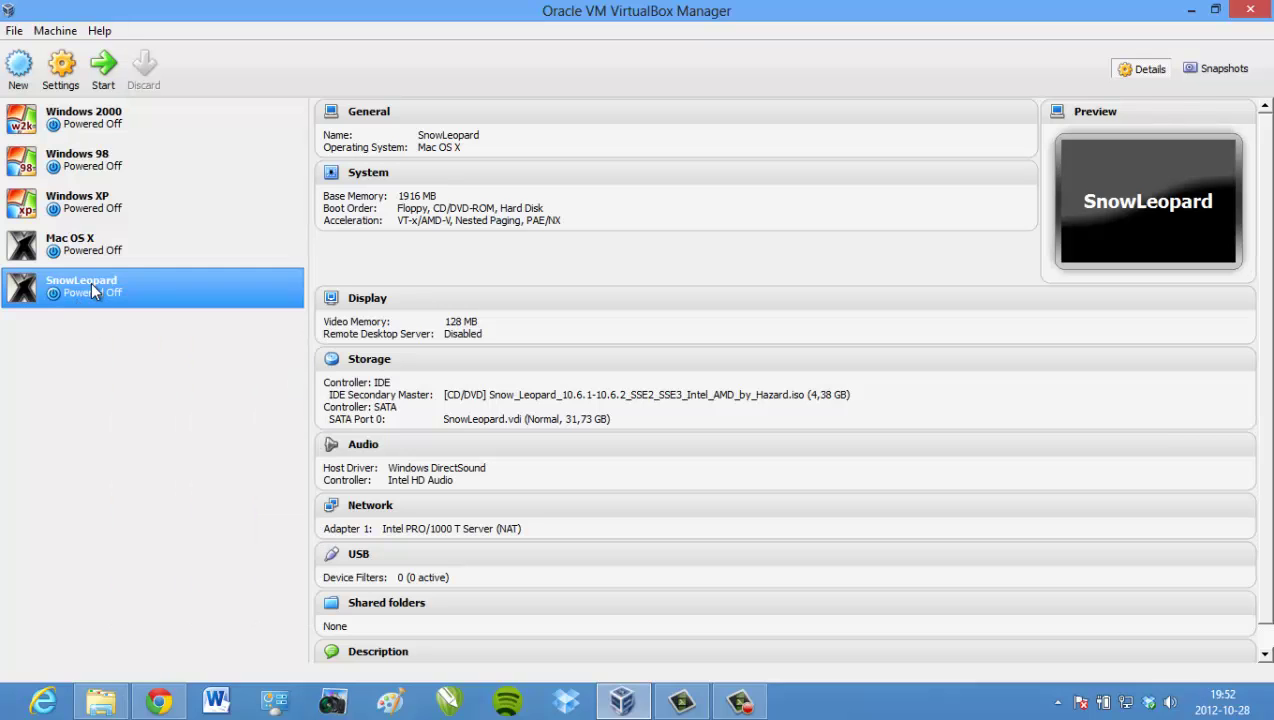
left_click(96, 66)
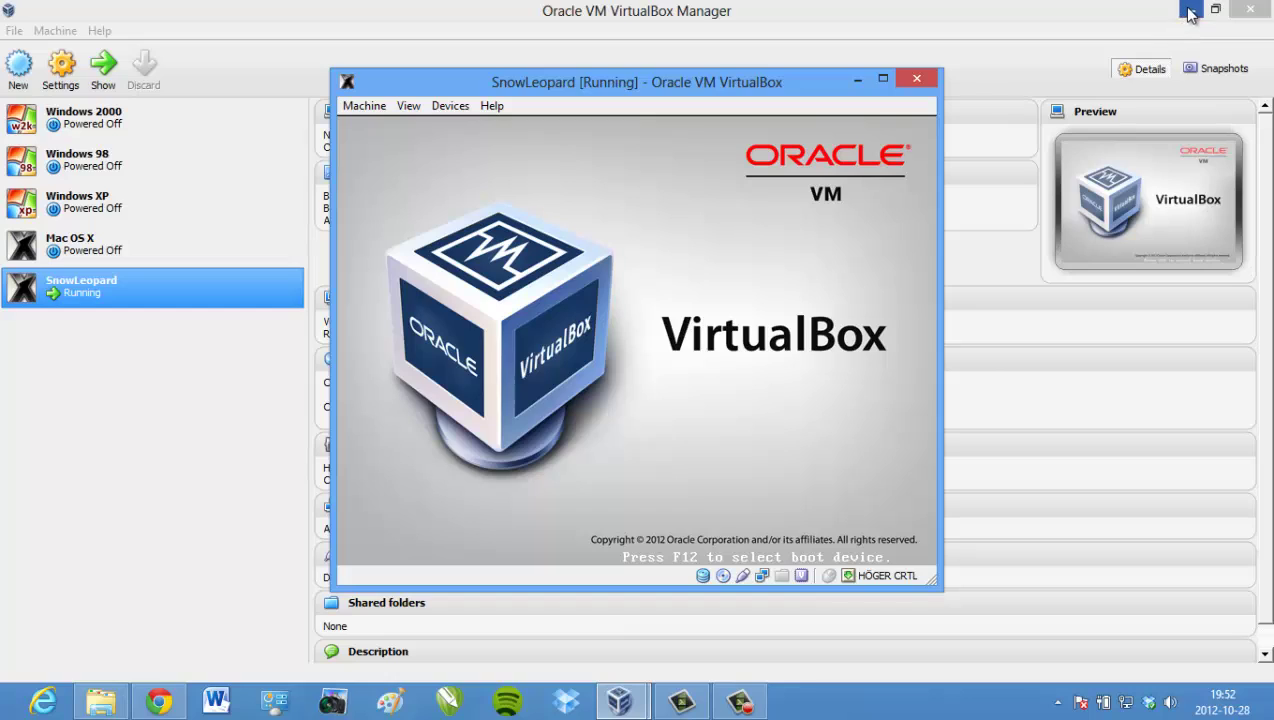
left_click(1190, 10)
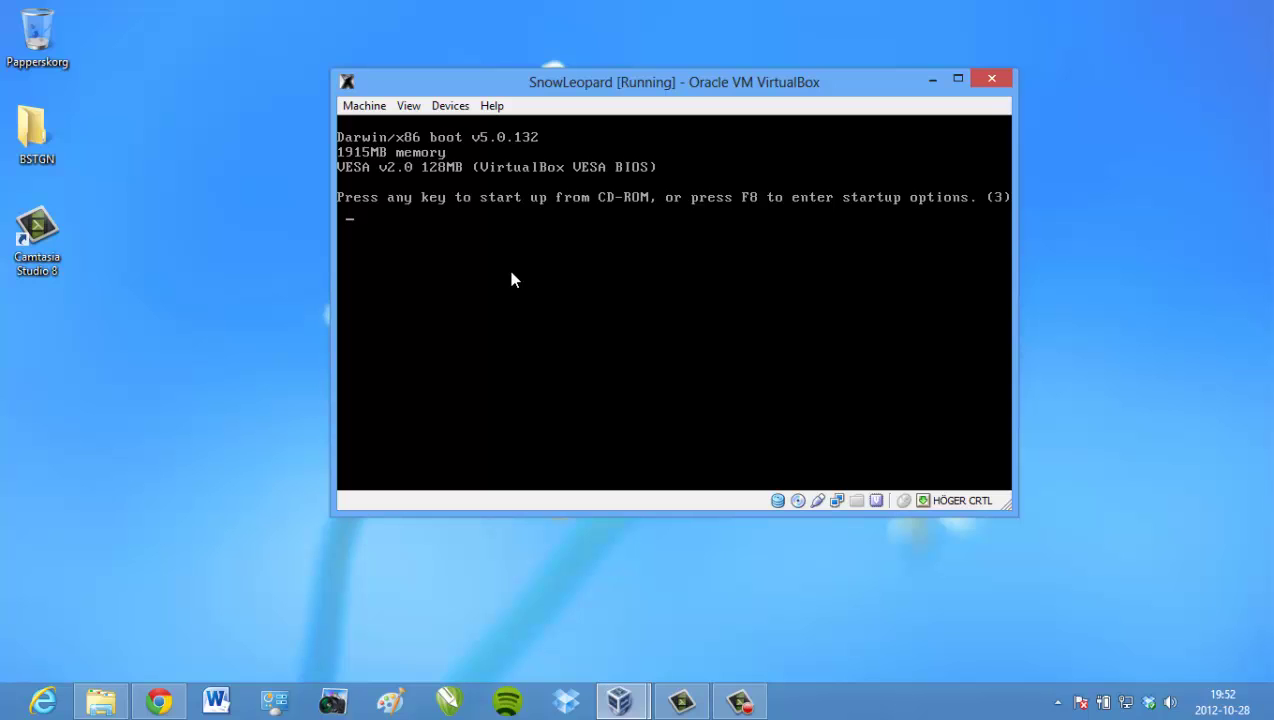
key("Return")
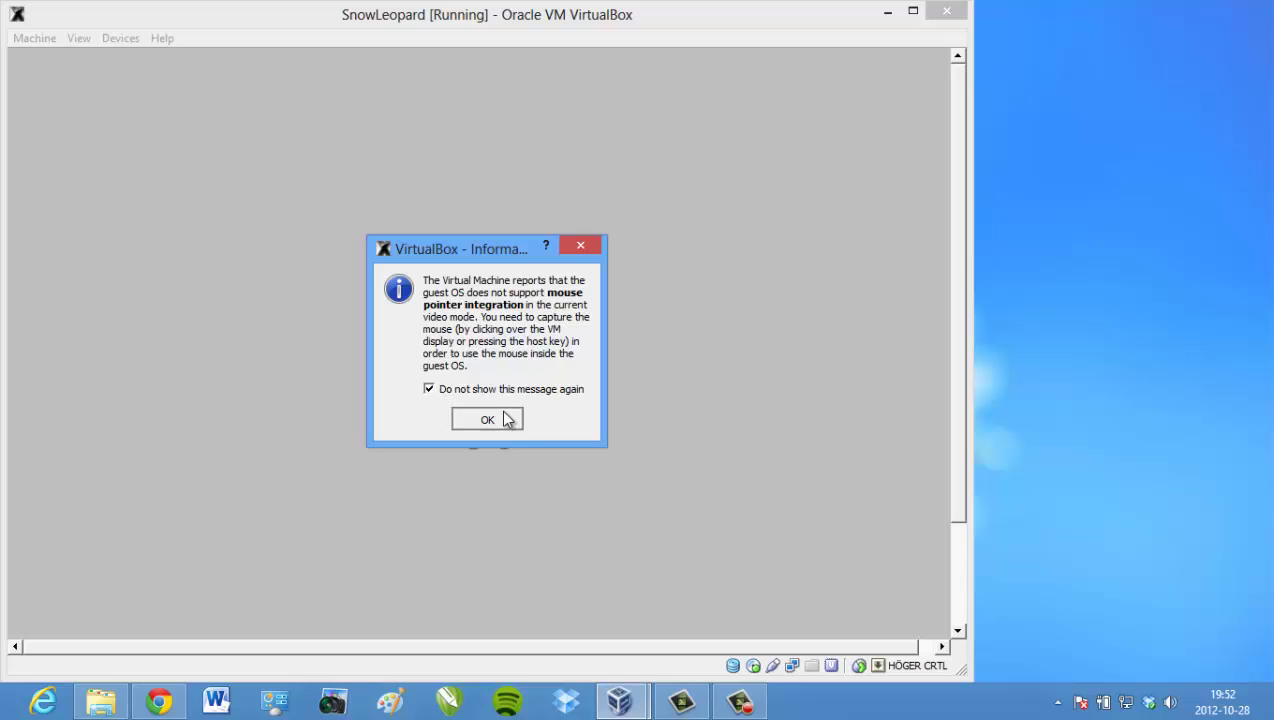
- Dismiss the mouse-integration notice and switch the VM window to full screen
left_click(503, 419)
left_click(910, 18)
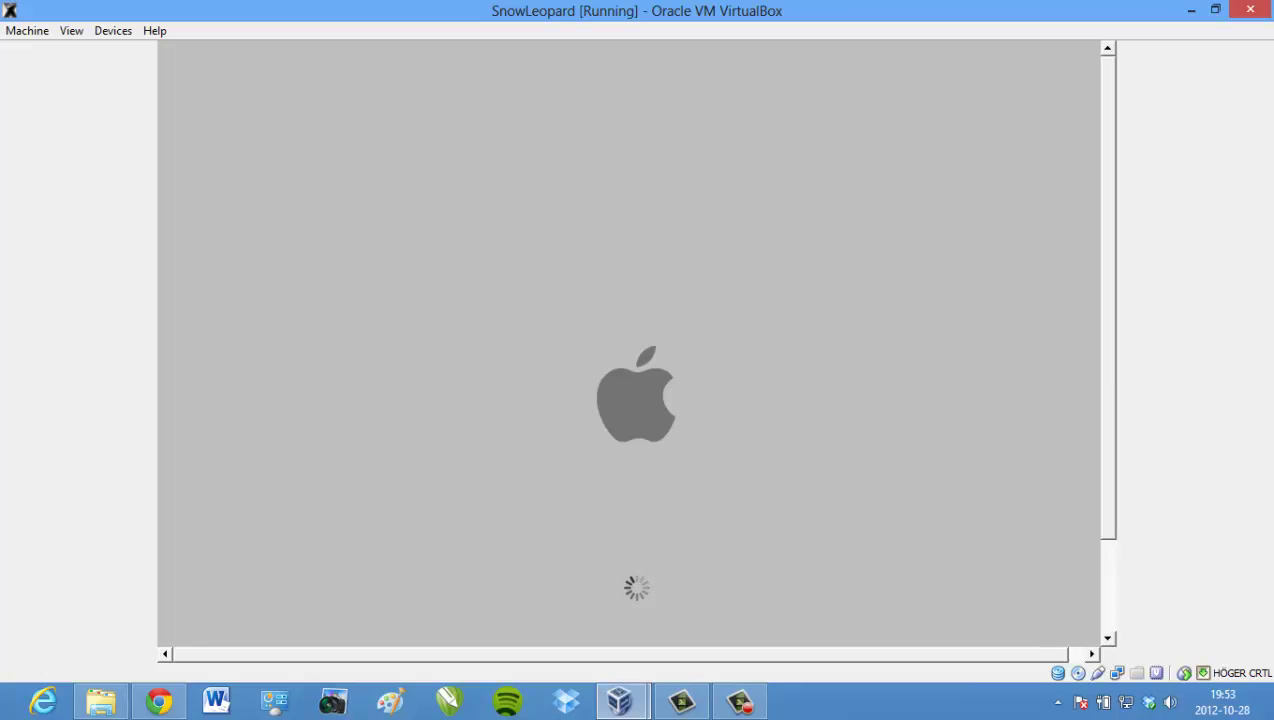
key("ctrl+f")
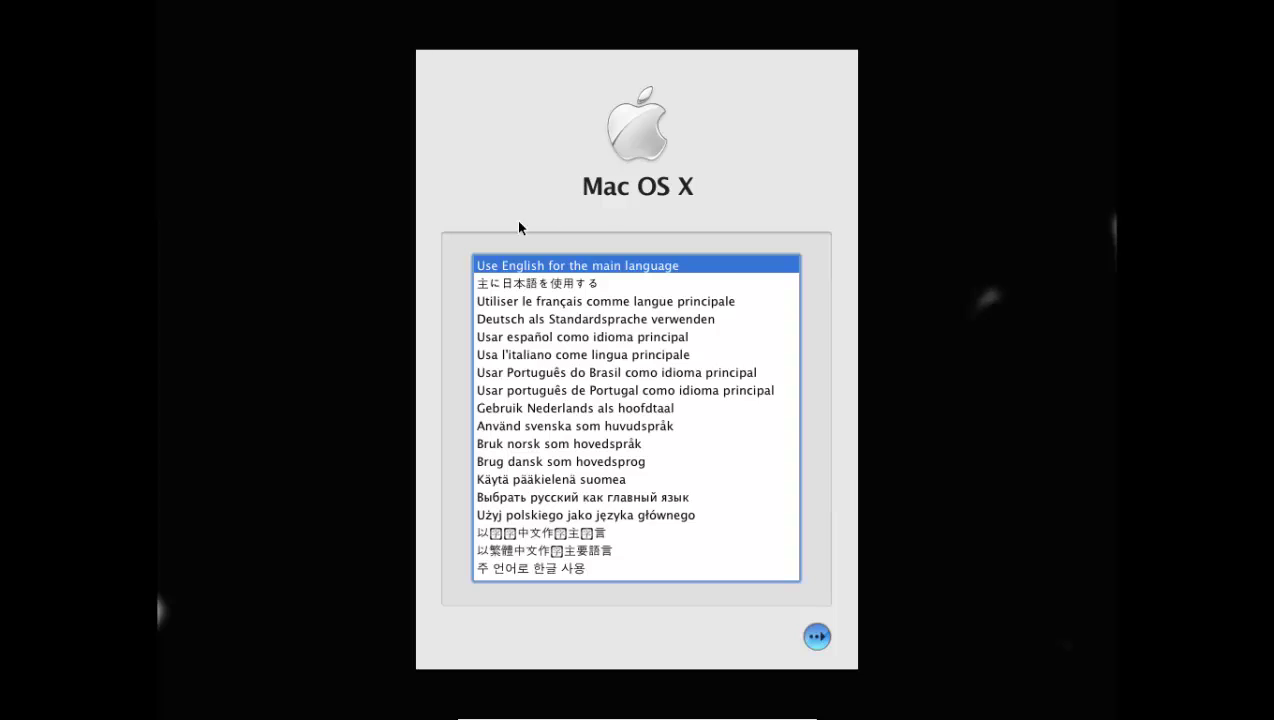
- Keep English as the installer language, pass the Welcome page, and agree to the licence
left_click(816, 636)
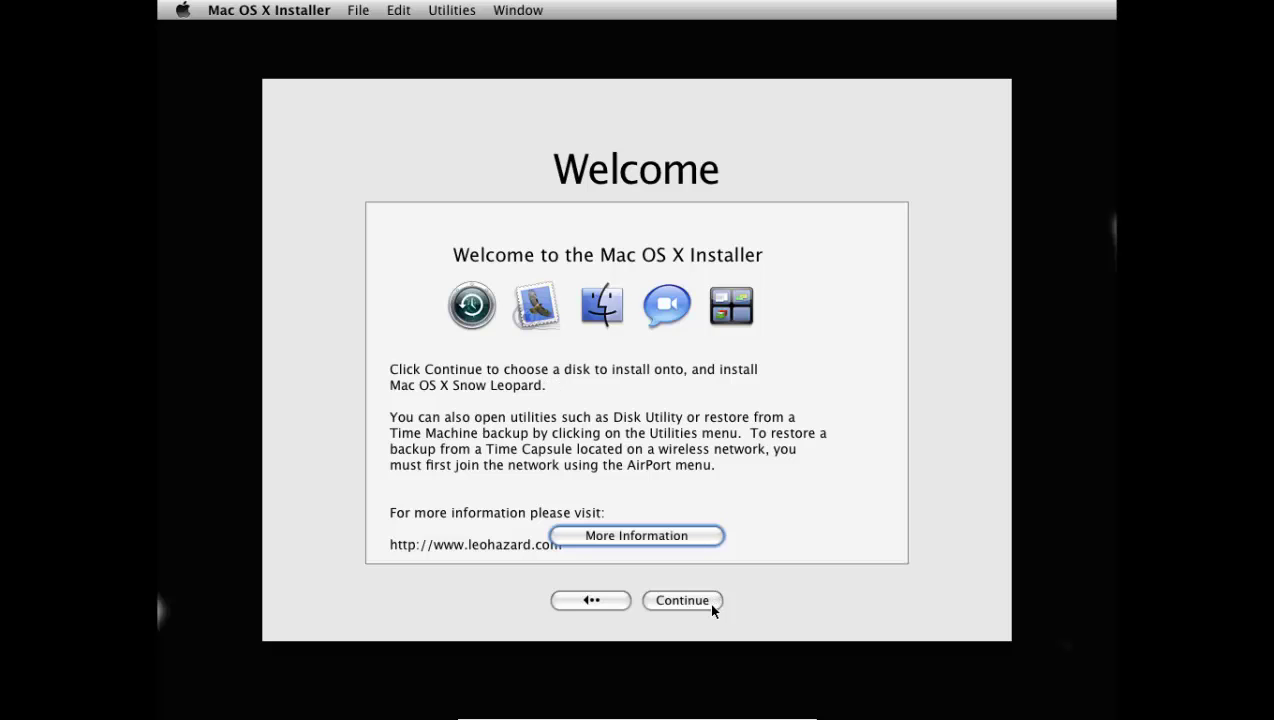
left_click(700, 600)
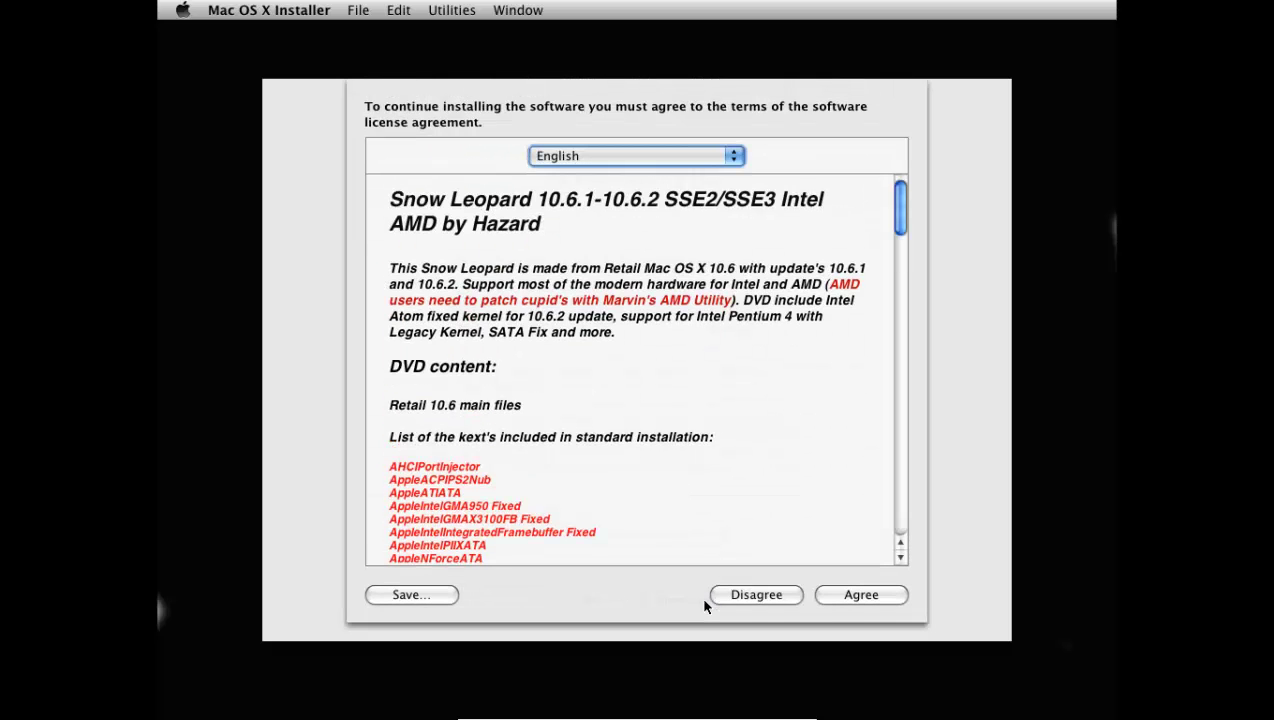
left_click(880, 596)
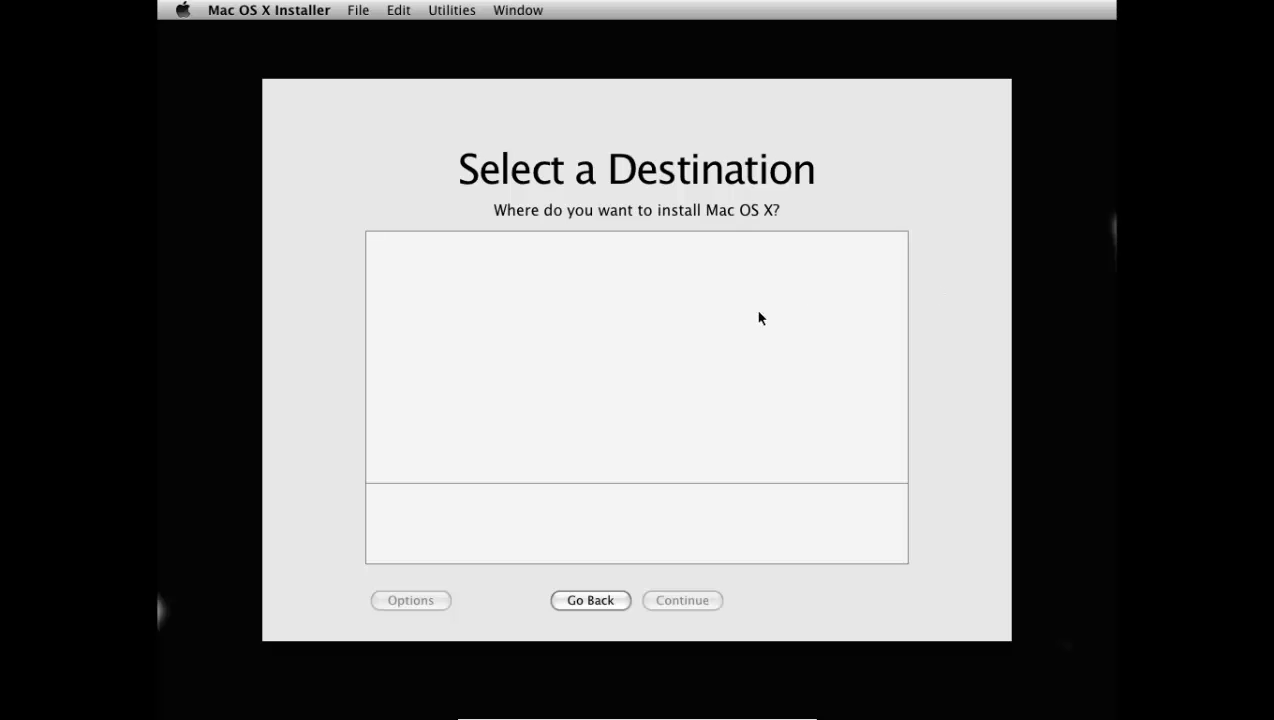
- Erase the 31.7 GB virtual hard disk in Disk Utility, creating the Untitled volume
left_click(442, 12)
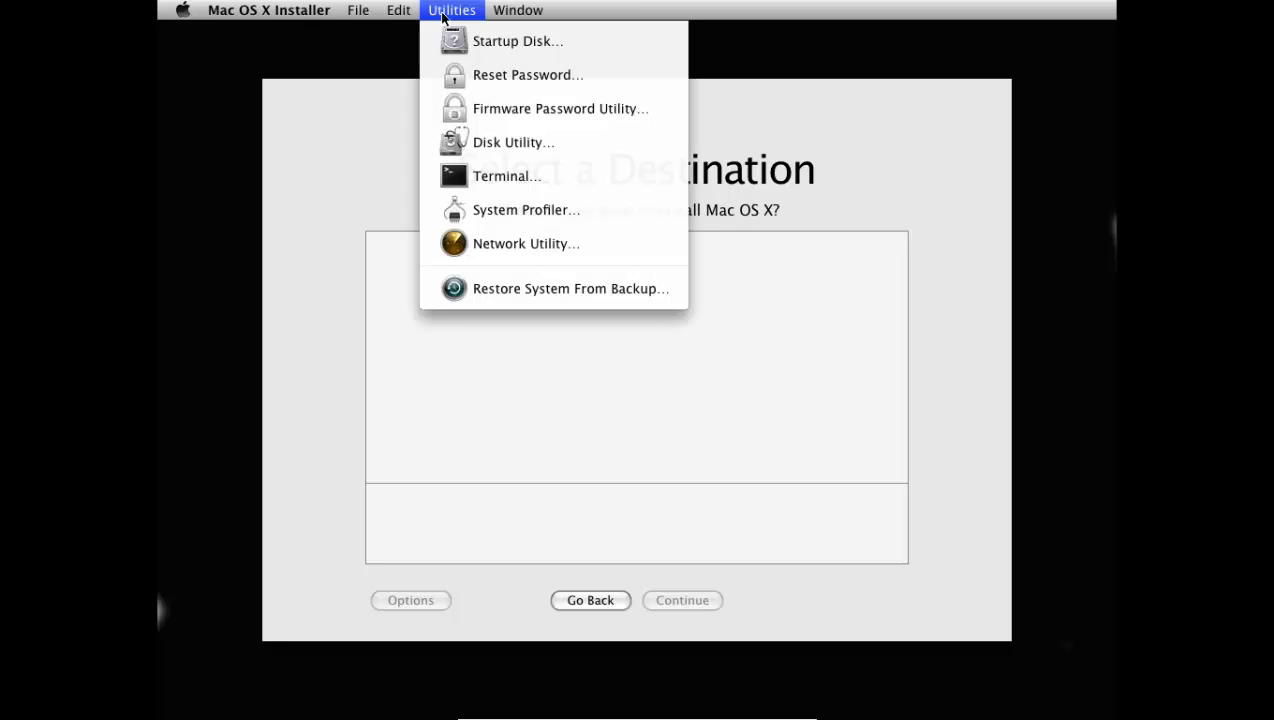
left_click(531, 142)
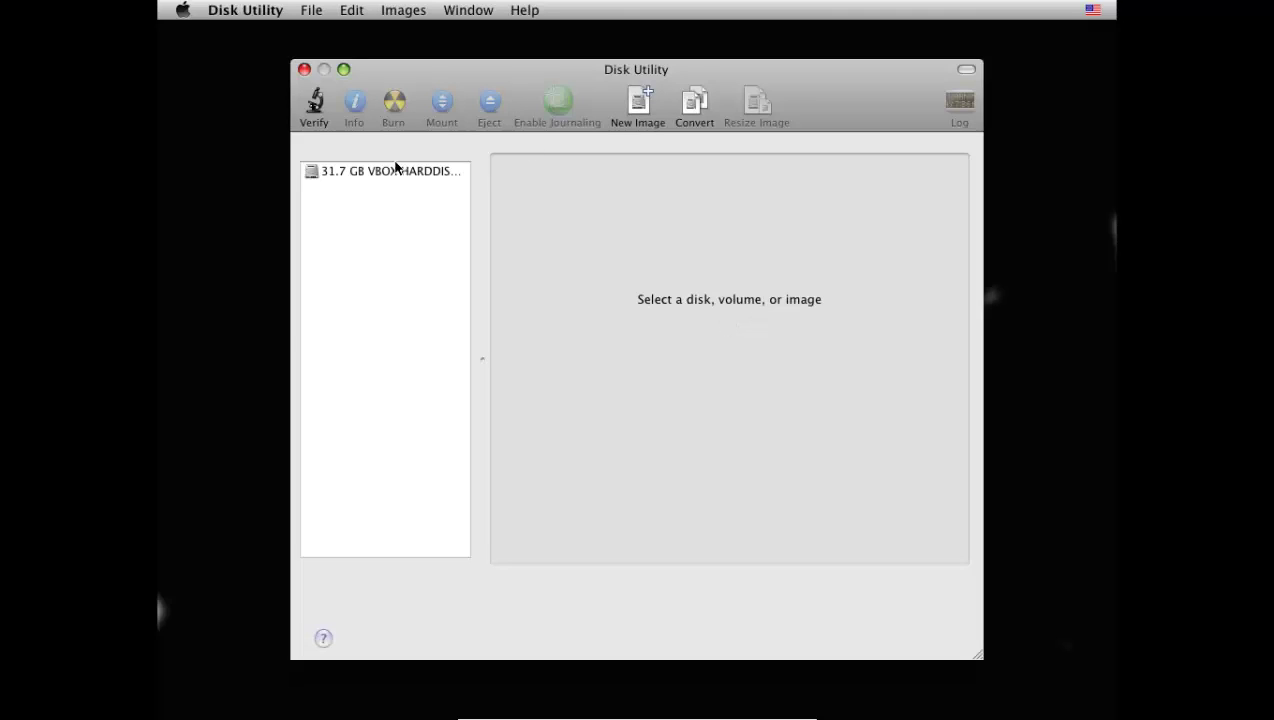
left_click(391, 172)
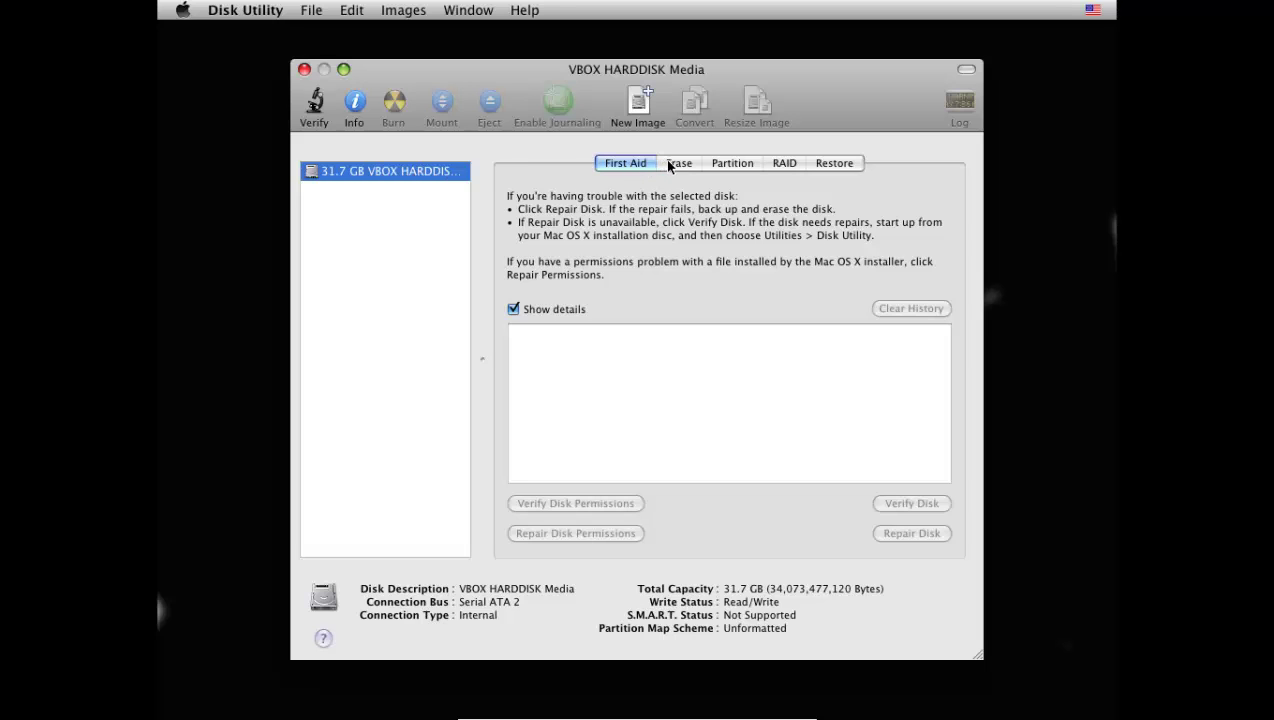
left_click(671, 166)
right_click(387, 171)
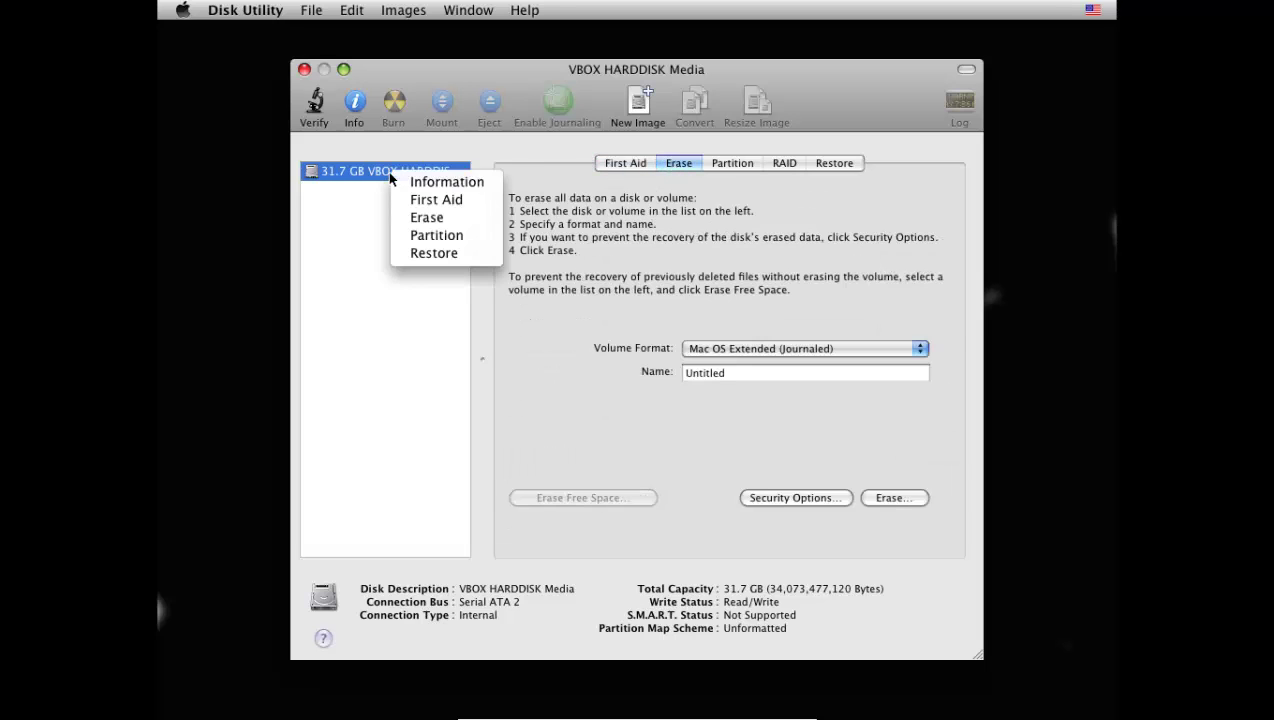
left_click(614, 188)
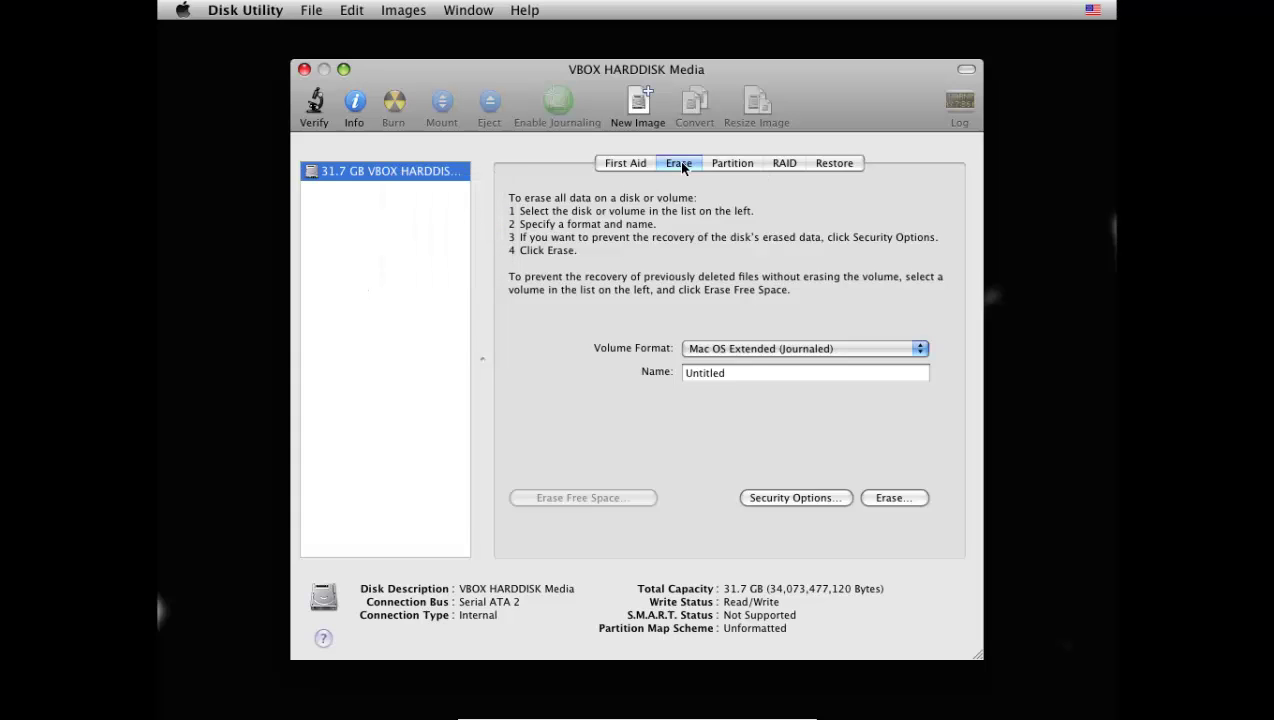
left_click(907, 500)
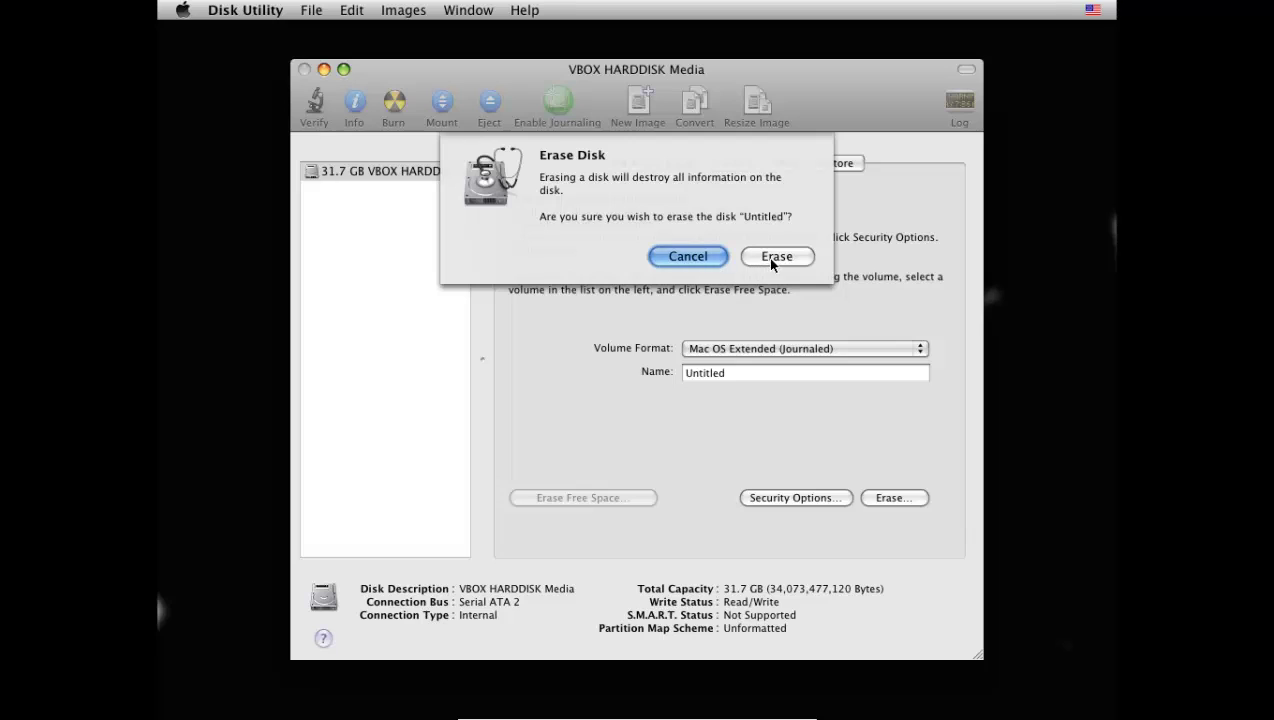
left_click(768, 257)
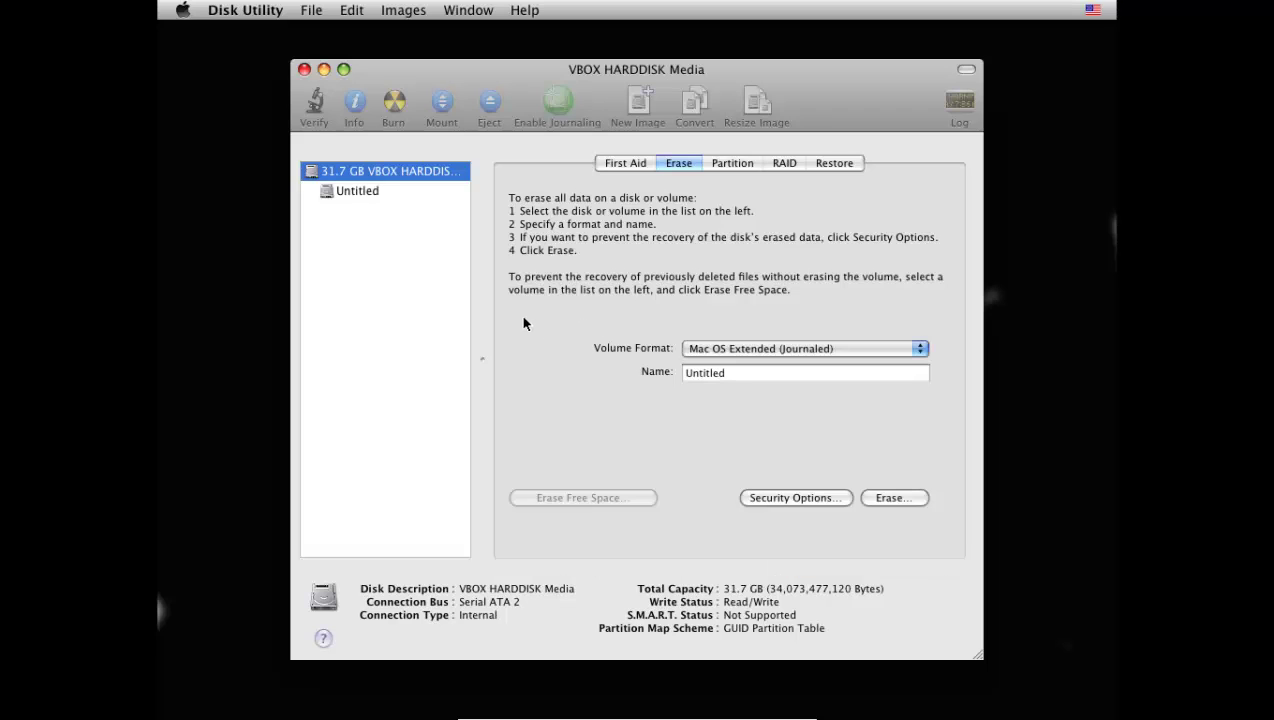
- Try renaming the Untitled volume, leave it as Untitled, and close Disk Utility
left_click(356, 192)
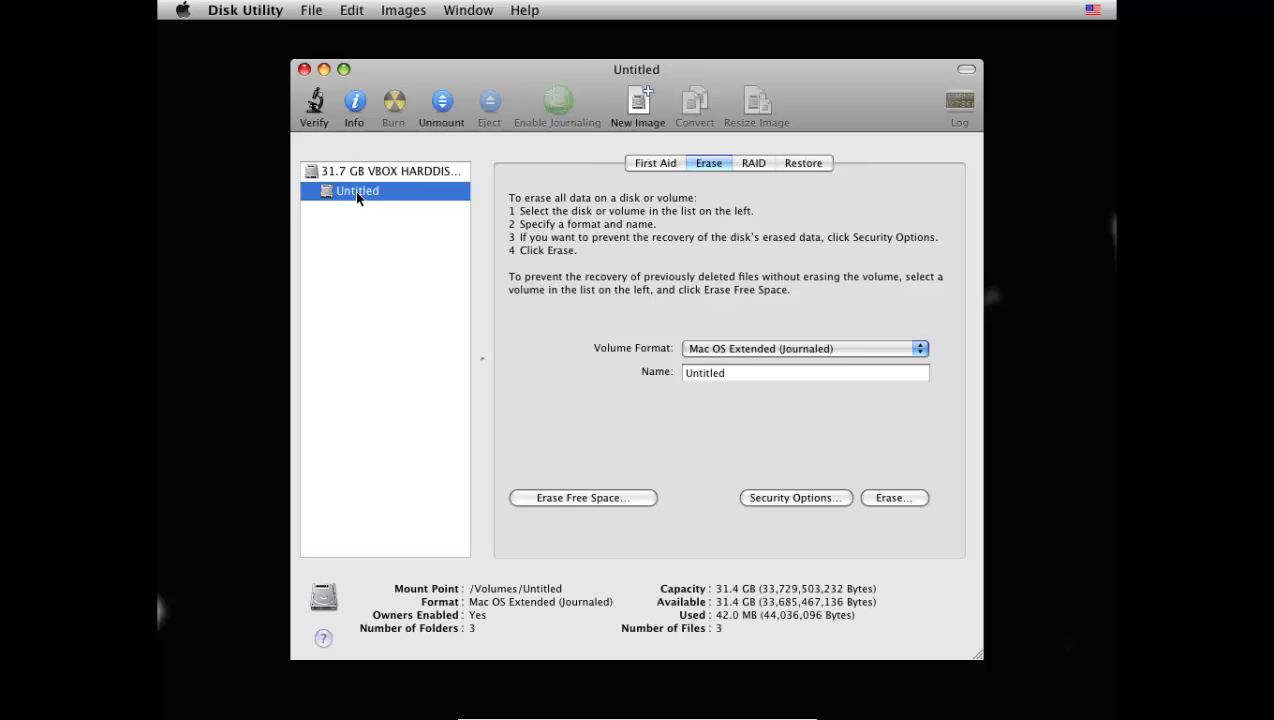
right_click(356, 192)
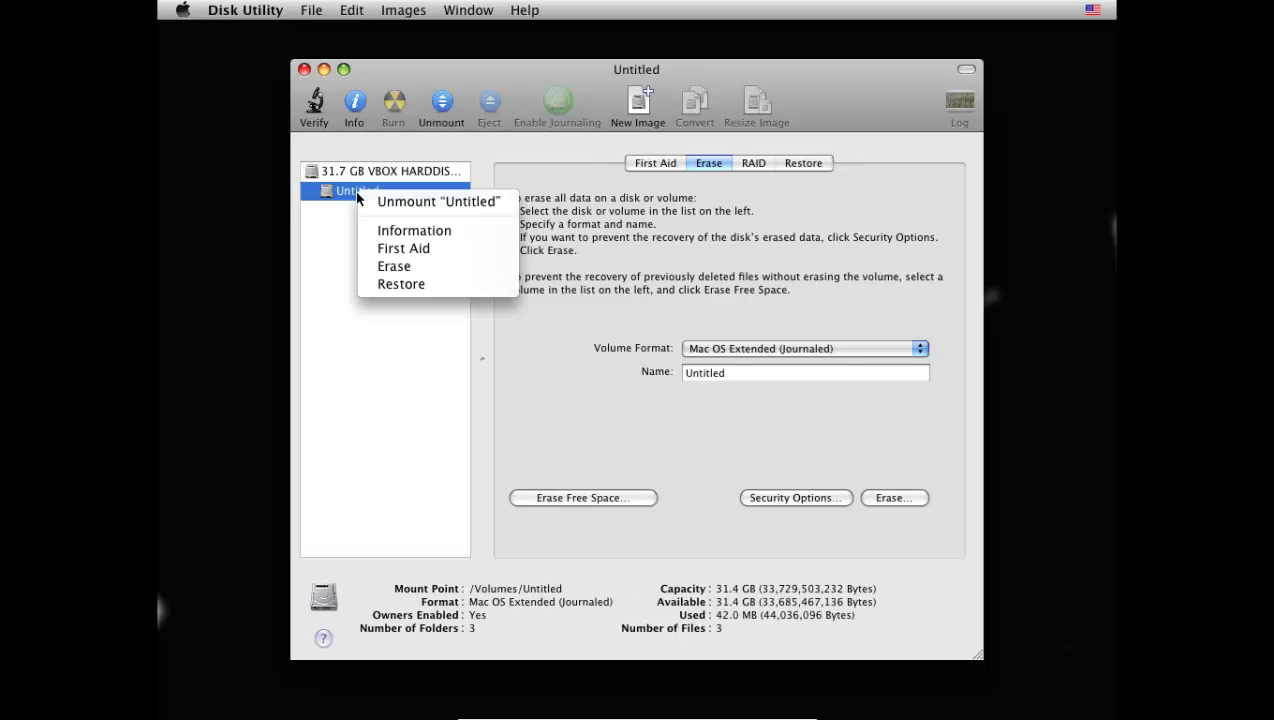
left_click(340, 245)
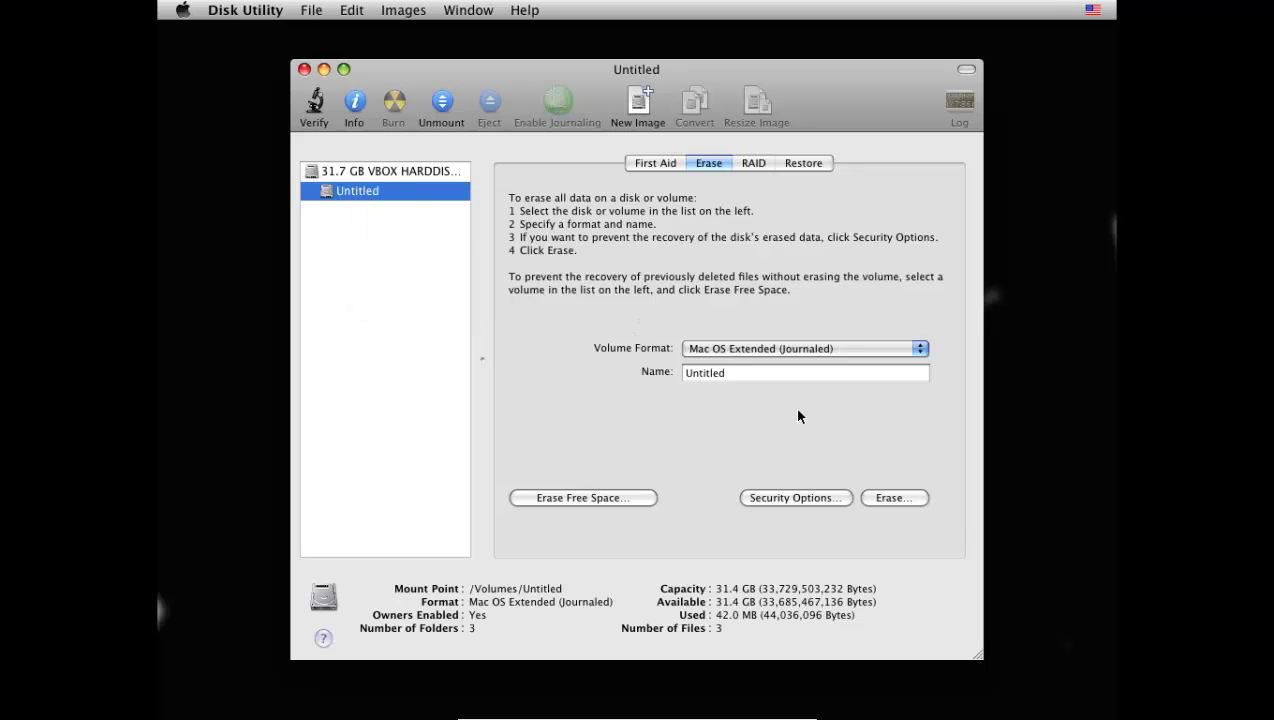
double_click(763, 376)
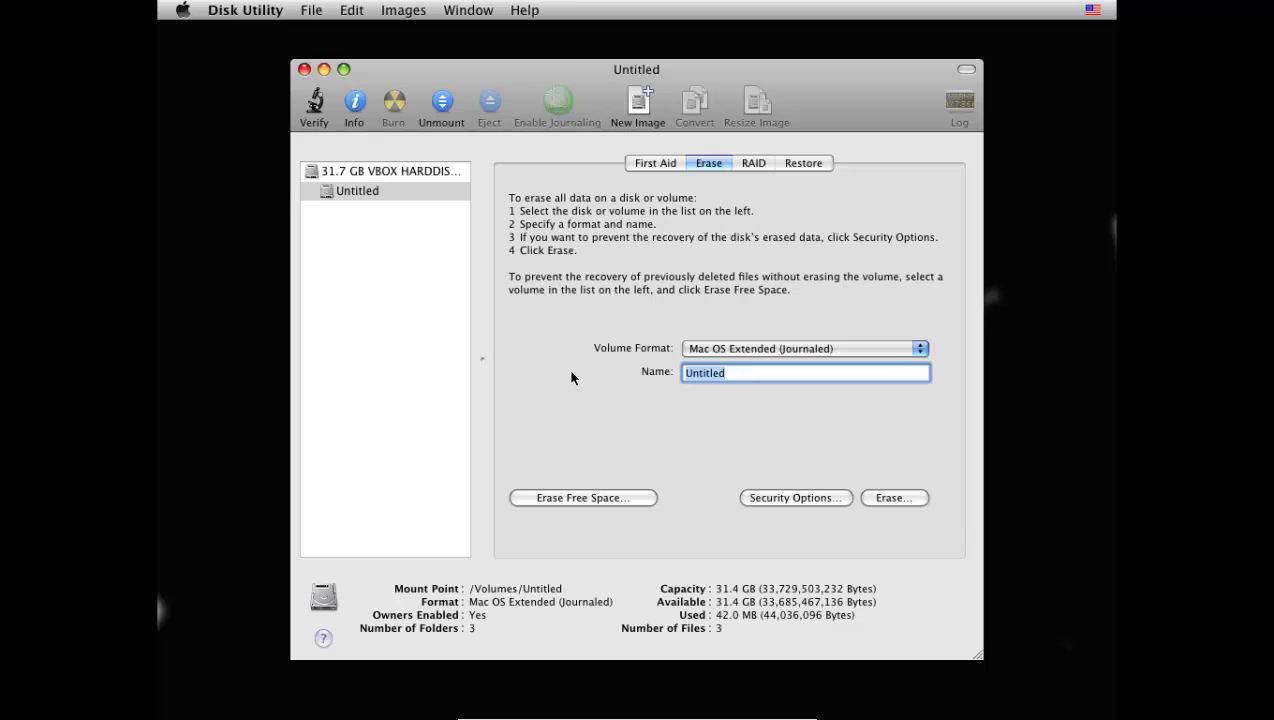
key("BackSpace")
type("Snow Leopard")
left_click(398, 381)
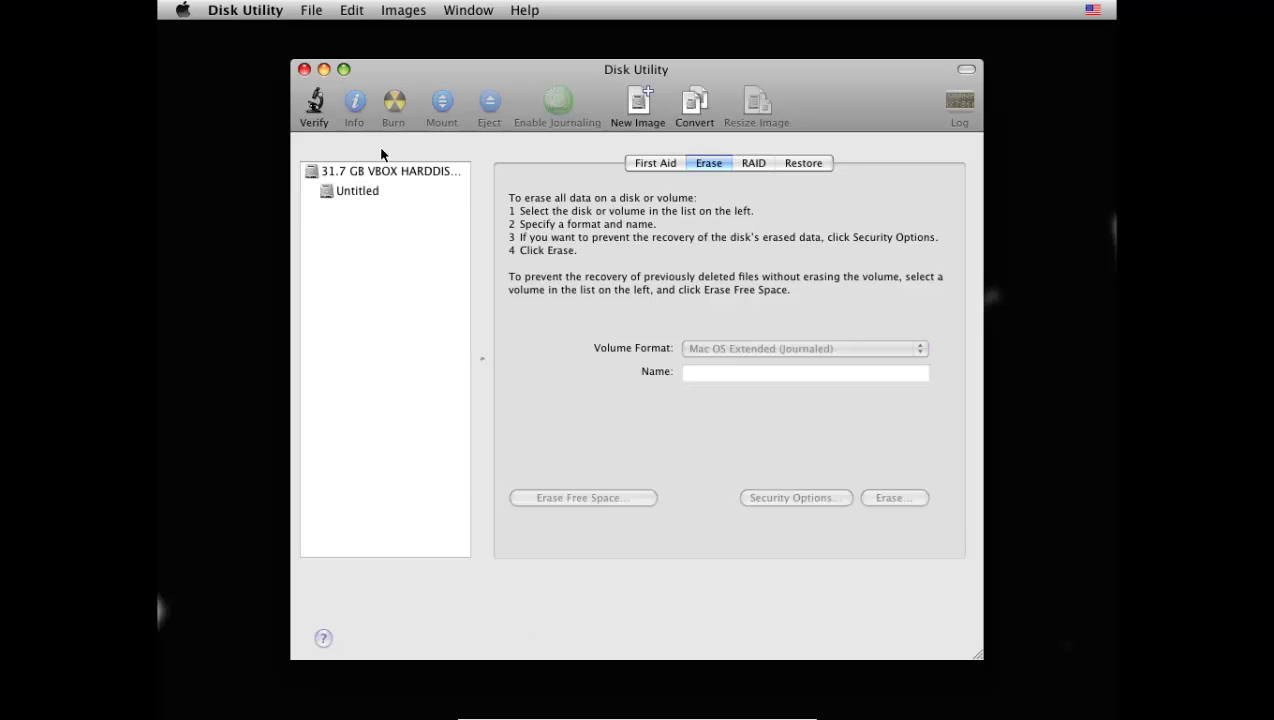
left_click(304, 69)
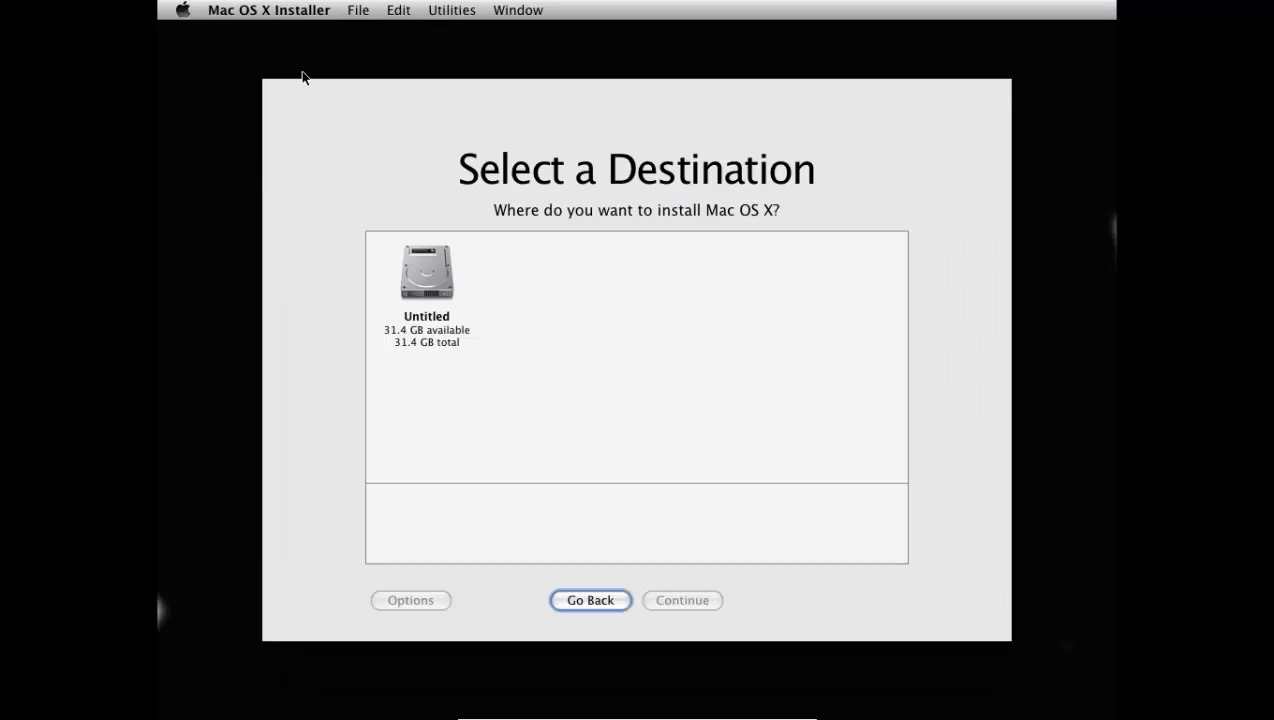
- Select the Untitled volume as the install destination and continue to the summary
left_click(416, 294)
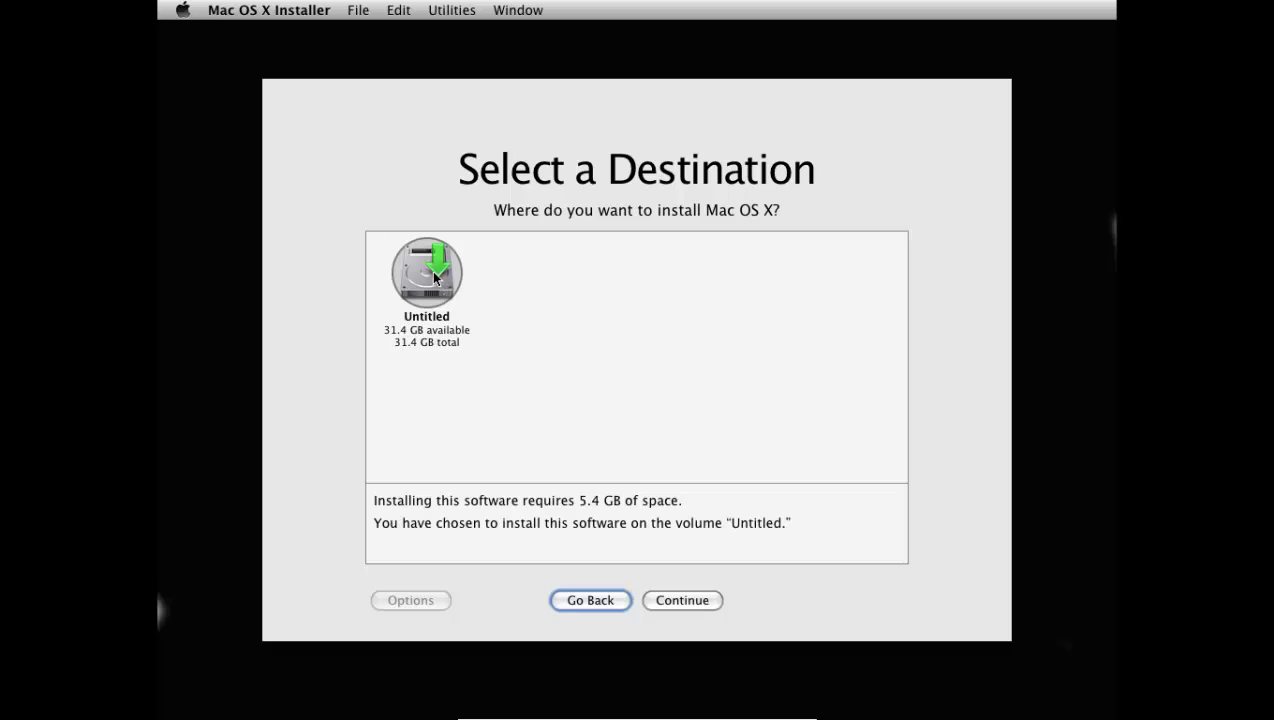
left_click(698, 603)
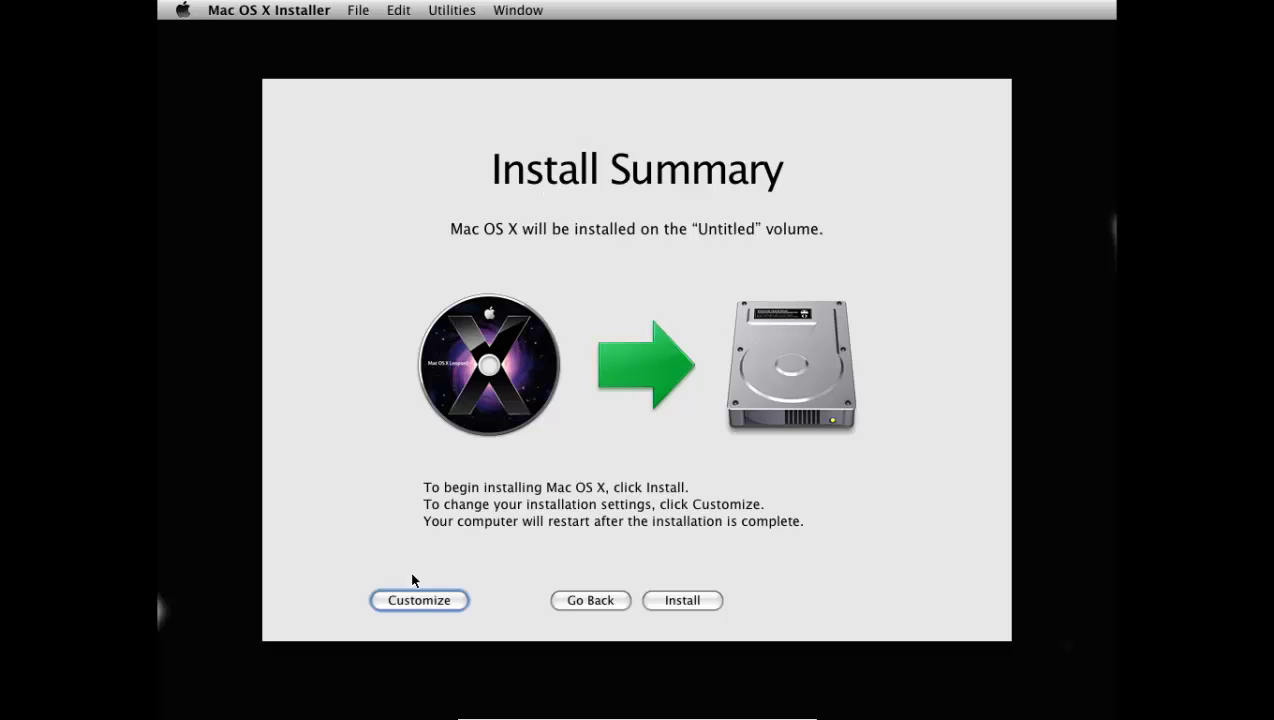
- Customize the install to add Mac_OS_X_10.6.1, Mac_OS_X_10.6.2, Chameleon_RC3_PCEFI_10.5 and Legacy_kernel_10.2.0
left_click(414, 601)
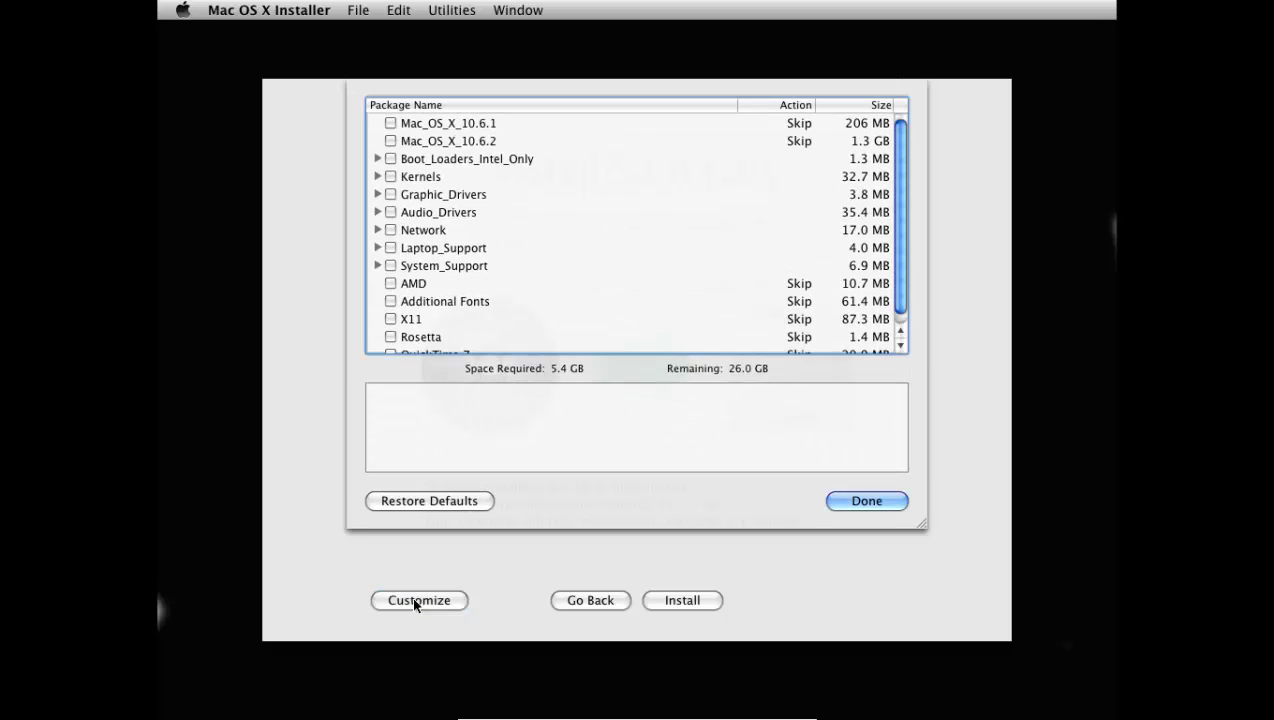
left_click(391, 124)
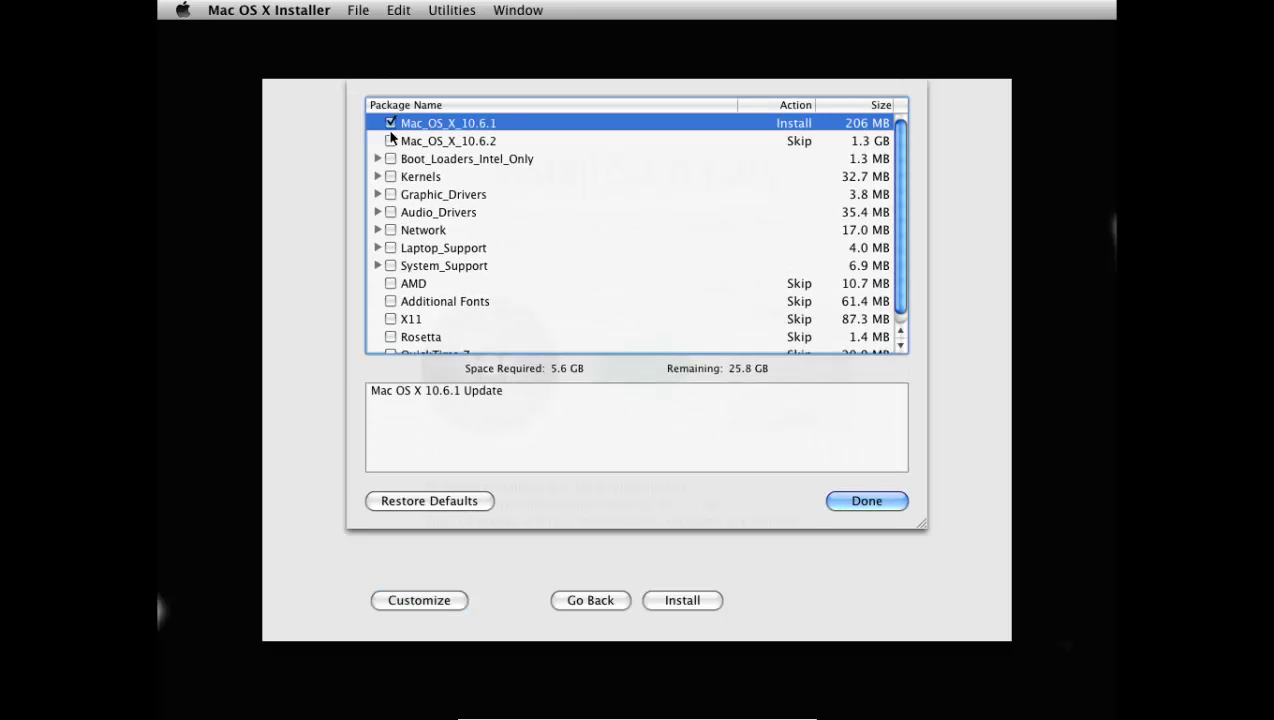
left_click(391, 142)
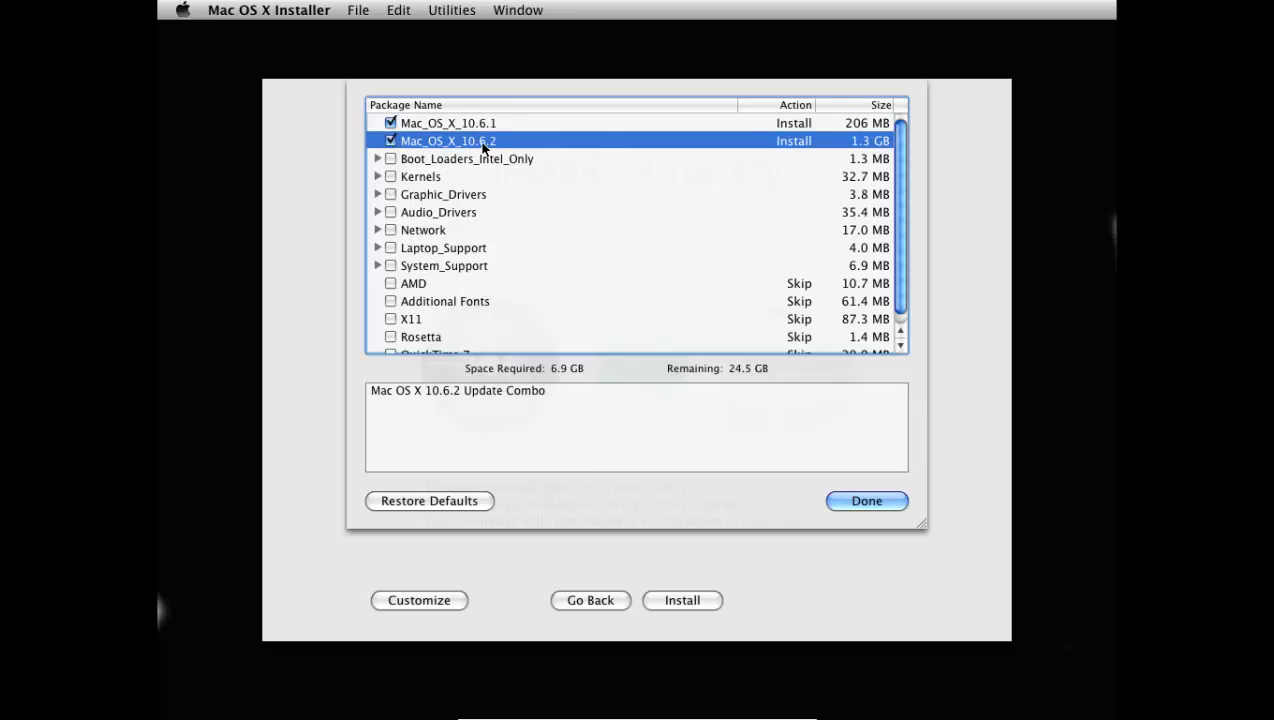
left_click(378, 159)
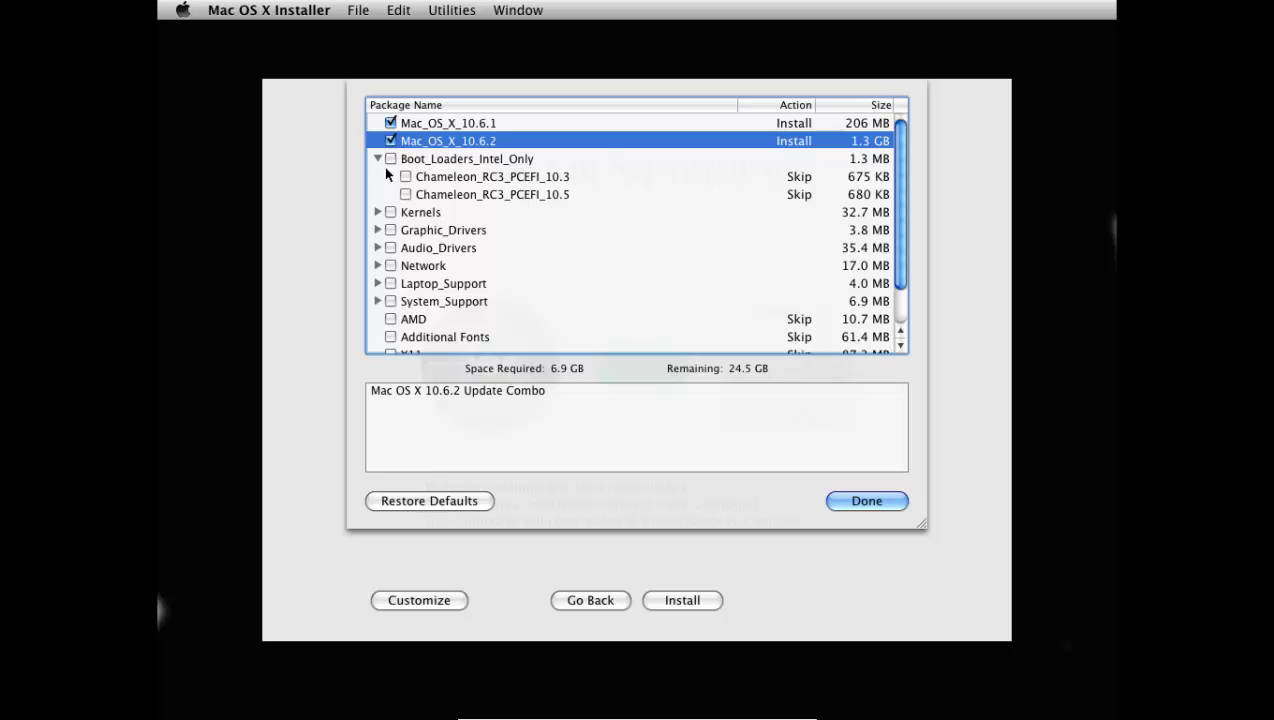
left_click(405, 194)
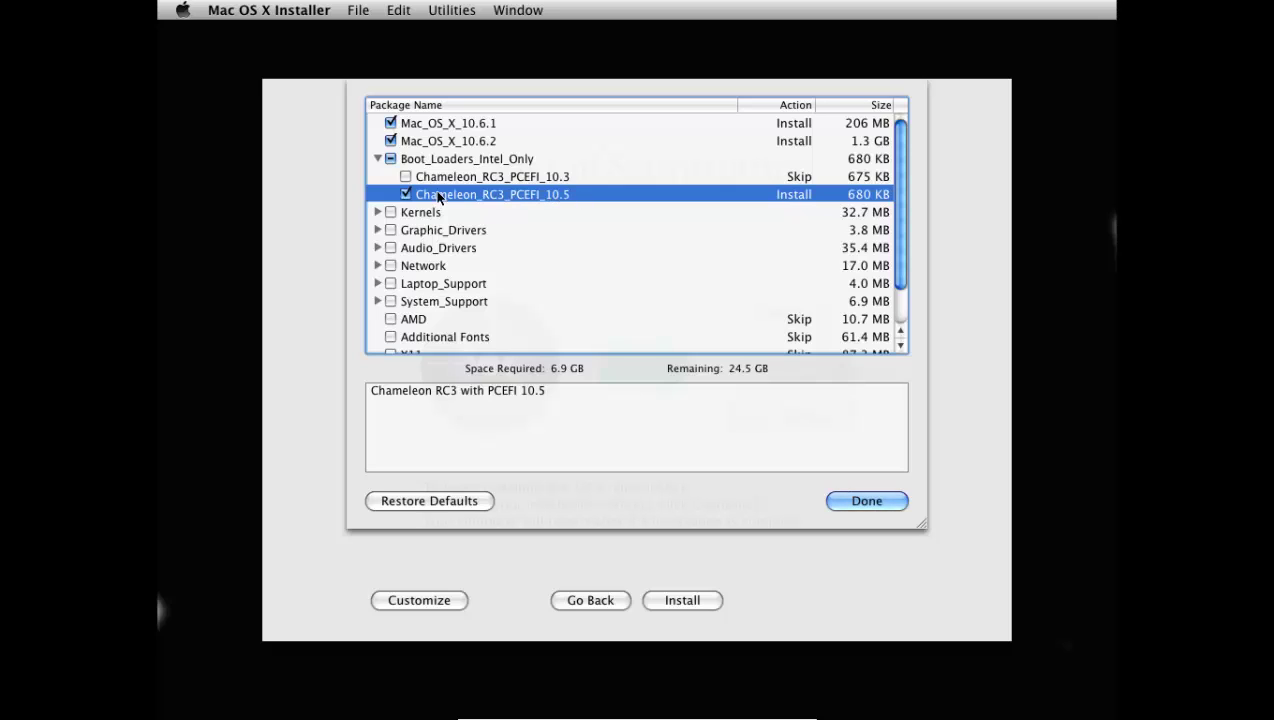
left_click(378, 159)
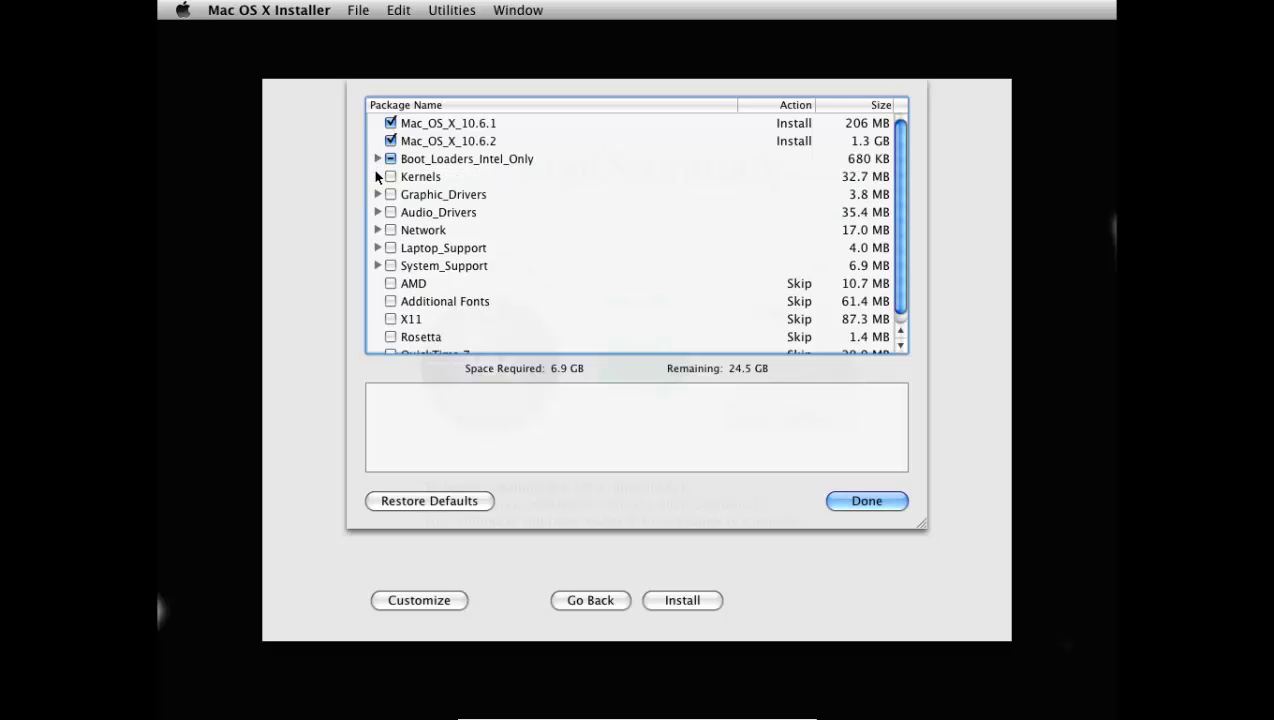
left_click(378, 177)
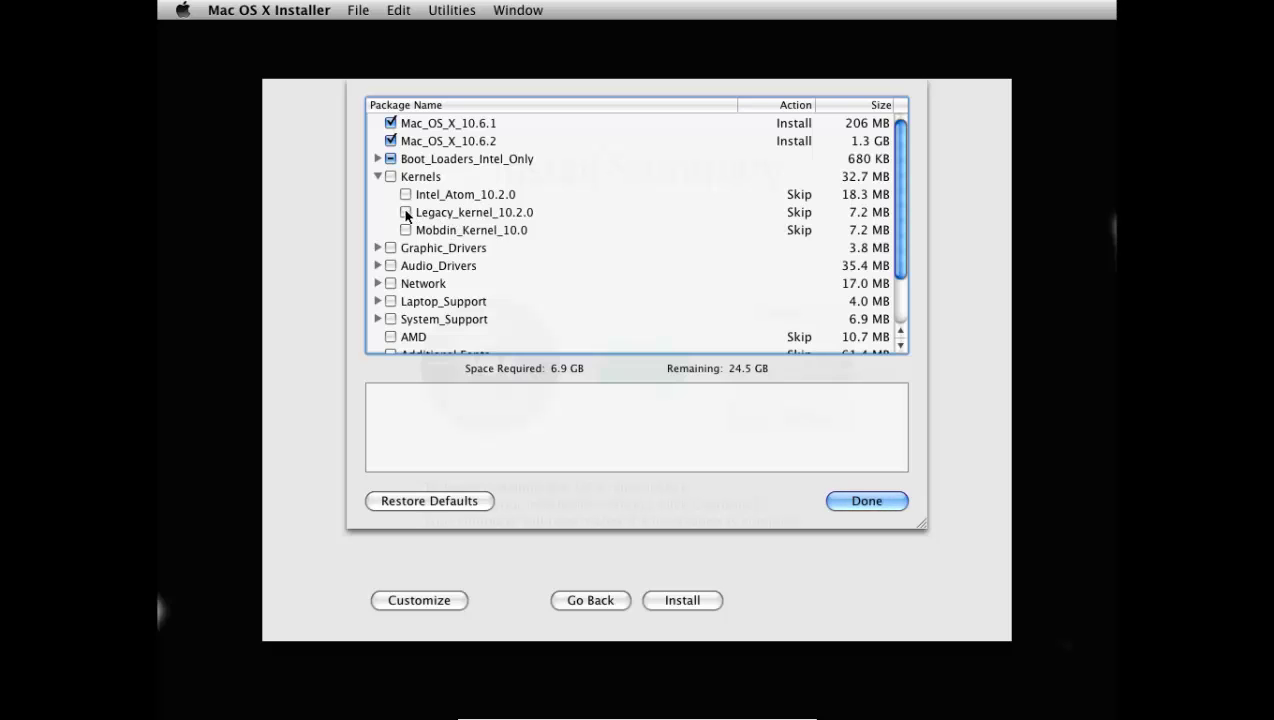
left_click(406, 213)
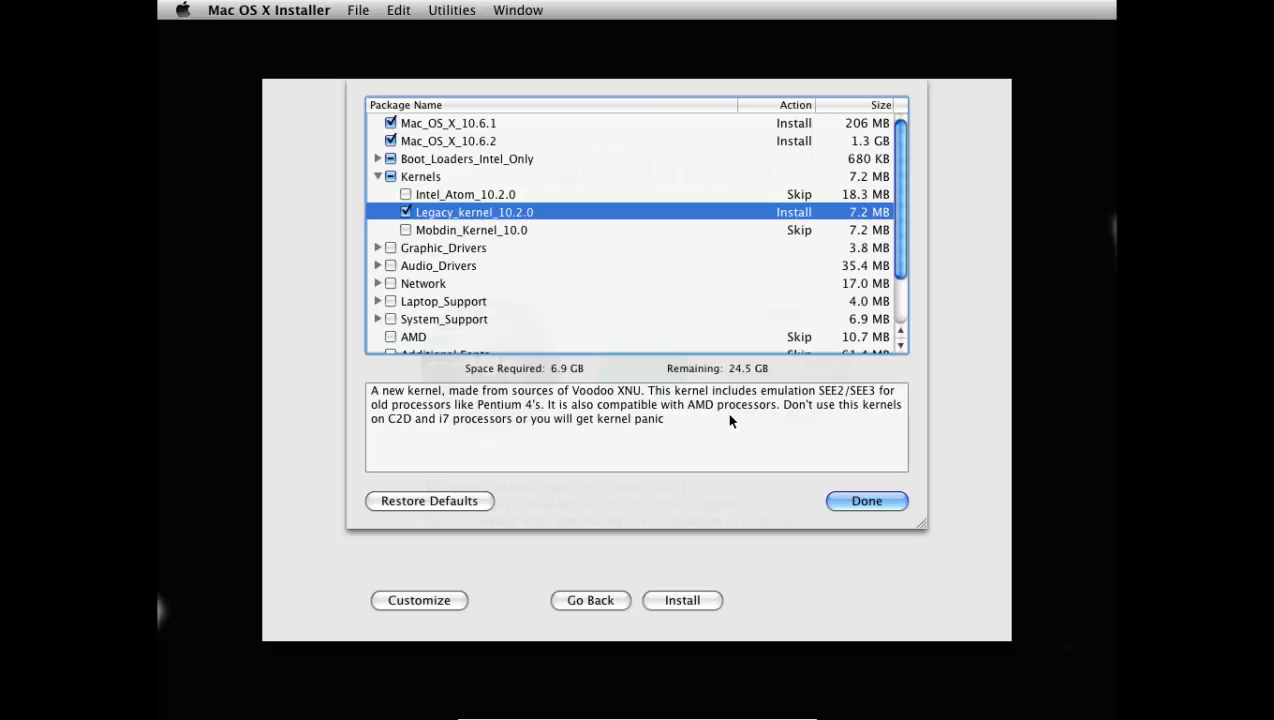
left_click(378, 176)
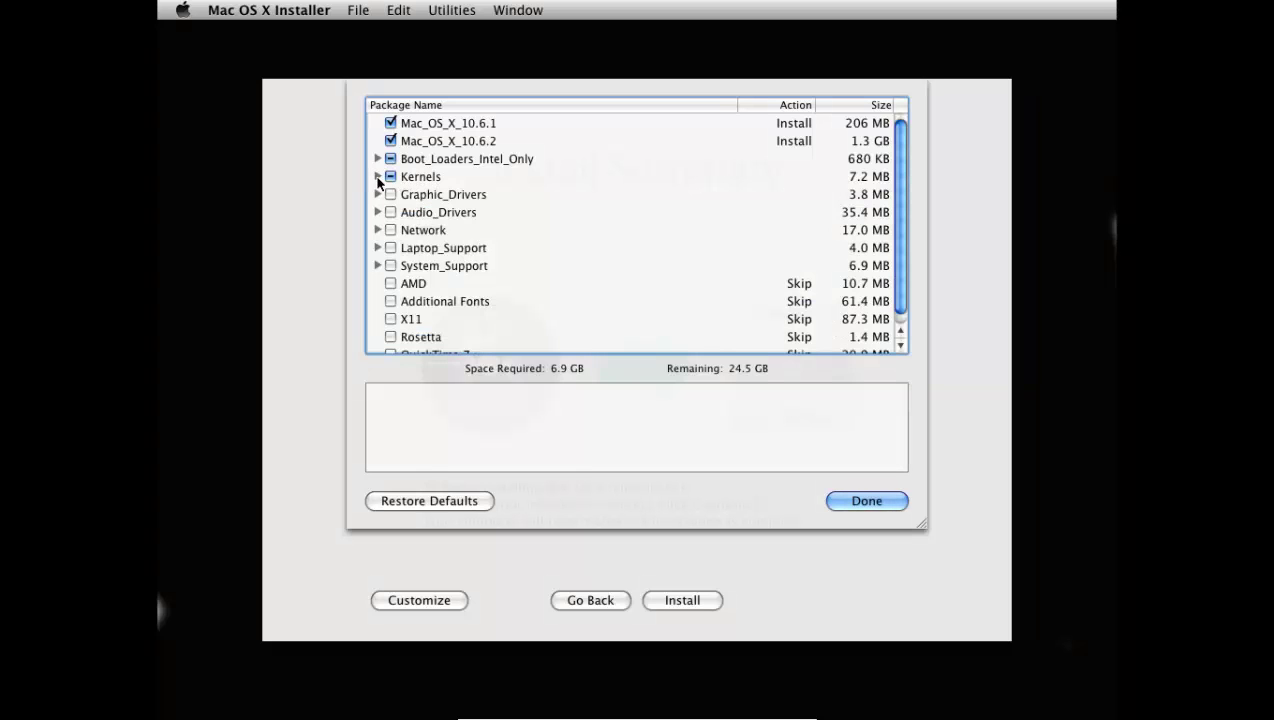
left_click(866, 503)
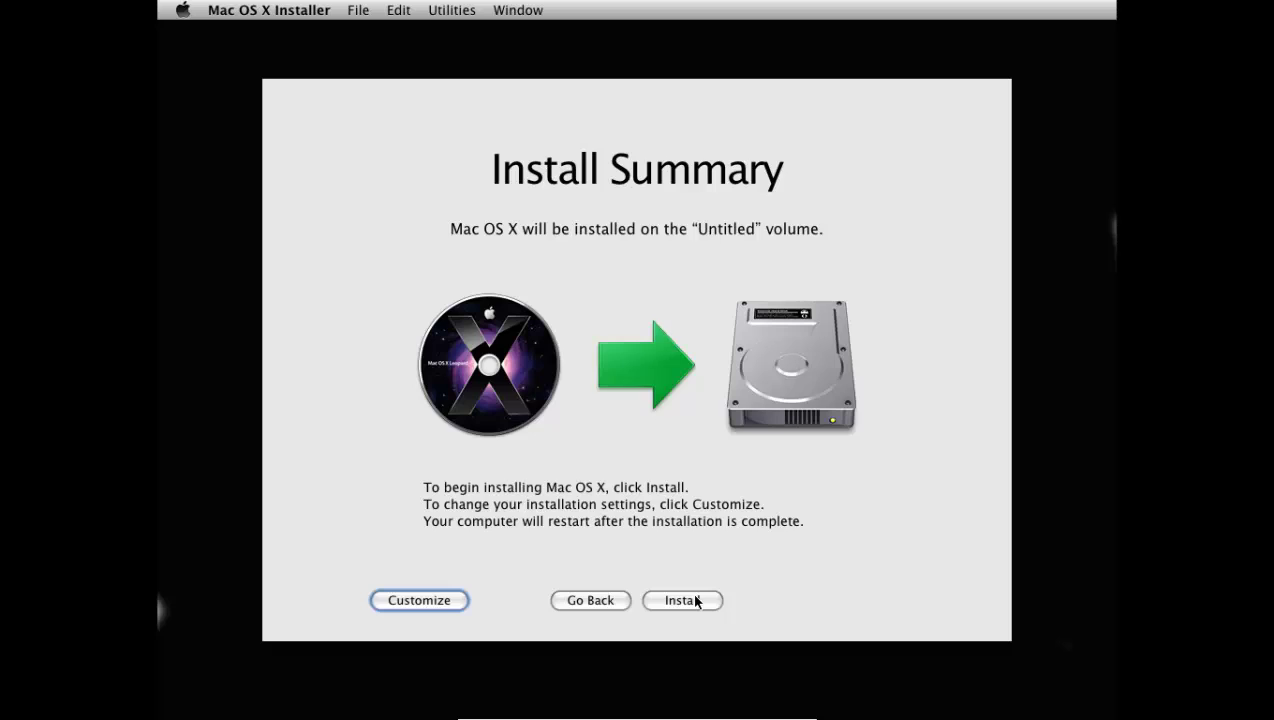
- Begin the Mac OS X installation, skipping the installation DVD consistency check
left_click(697, 600)
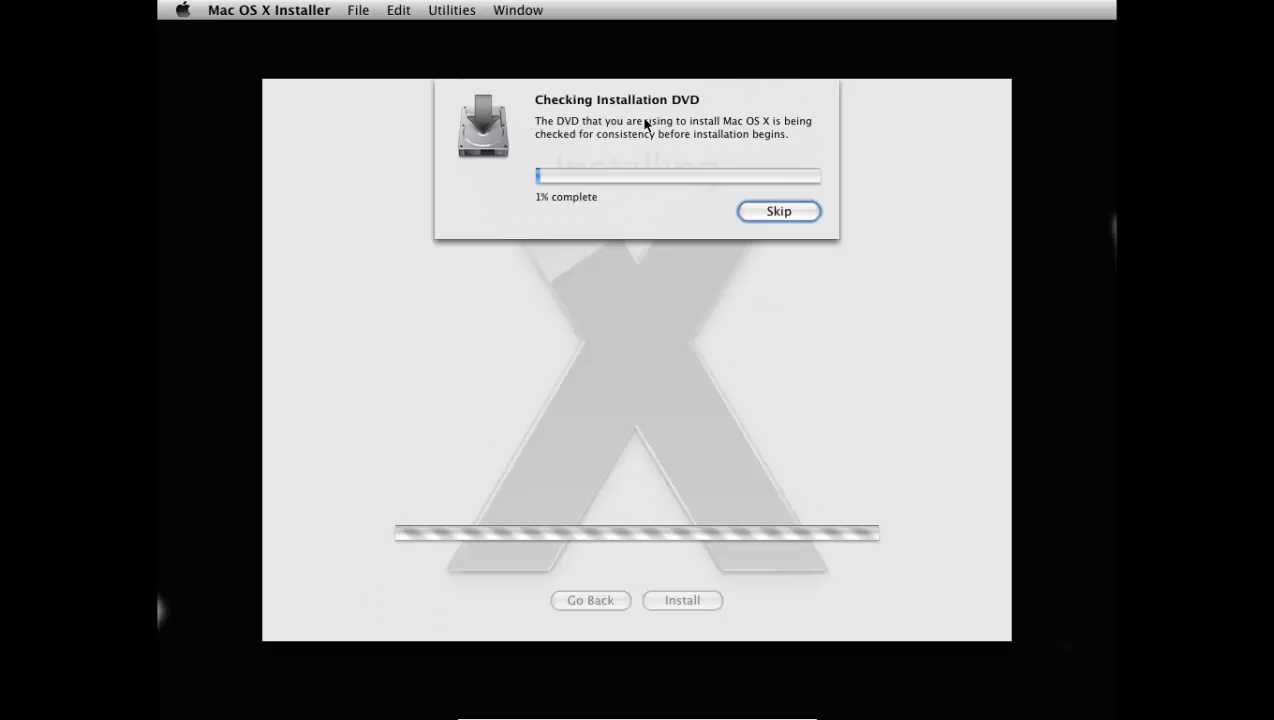
left_click(778, 211)
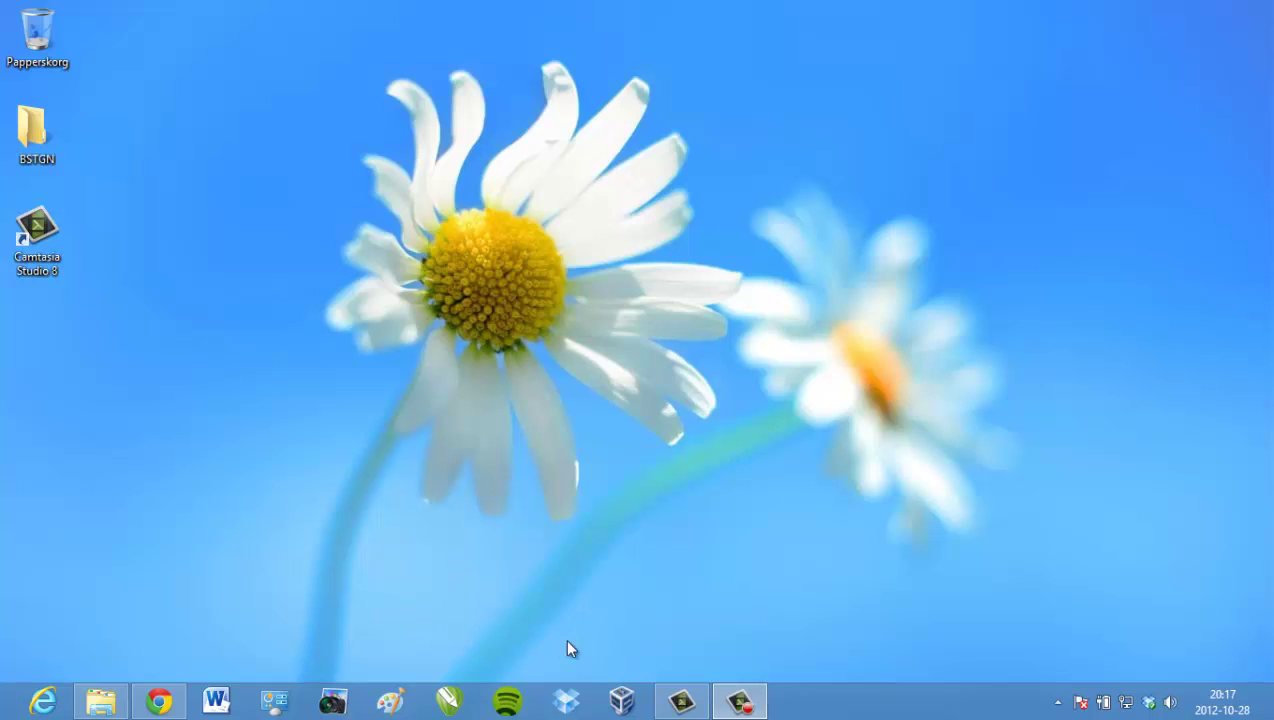
- Start the SnowLeopard VM, check which disc its optical drive holds, and switch to full screen
left_click(615, 697)
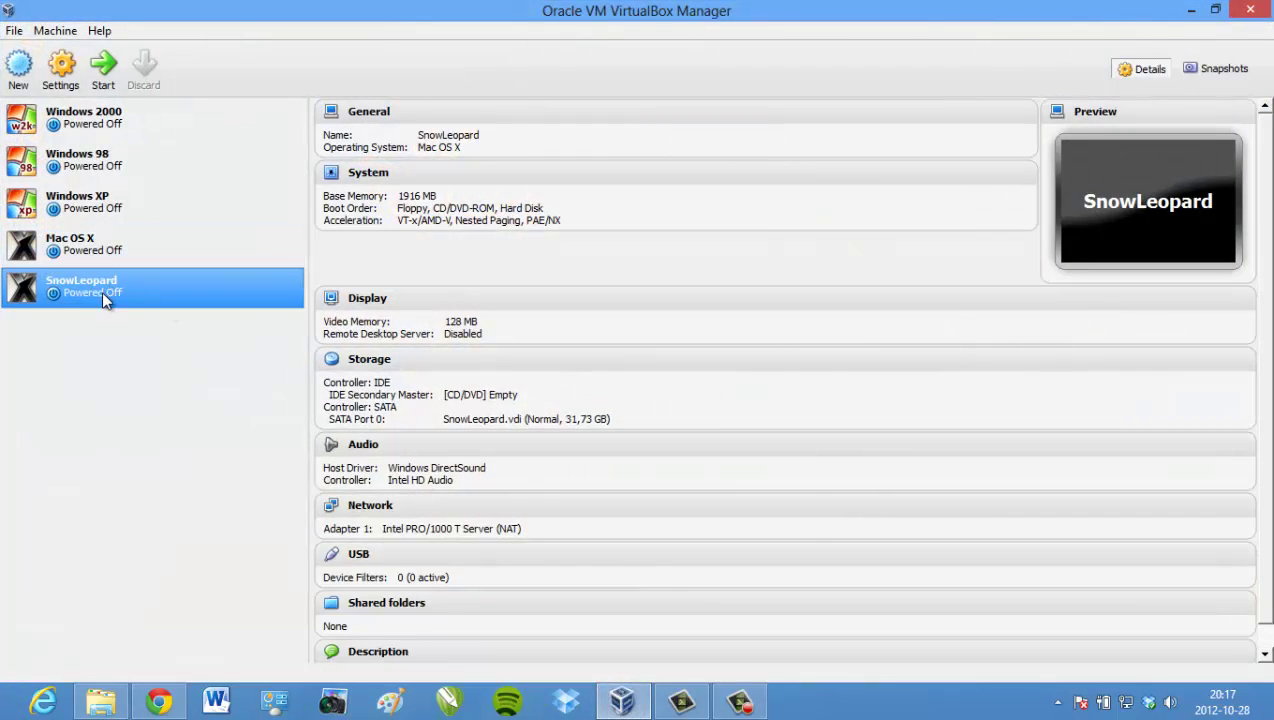
left_click(101, 70)
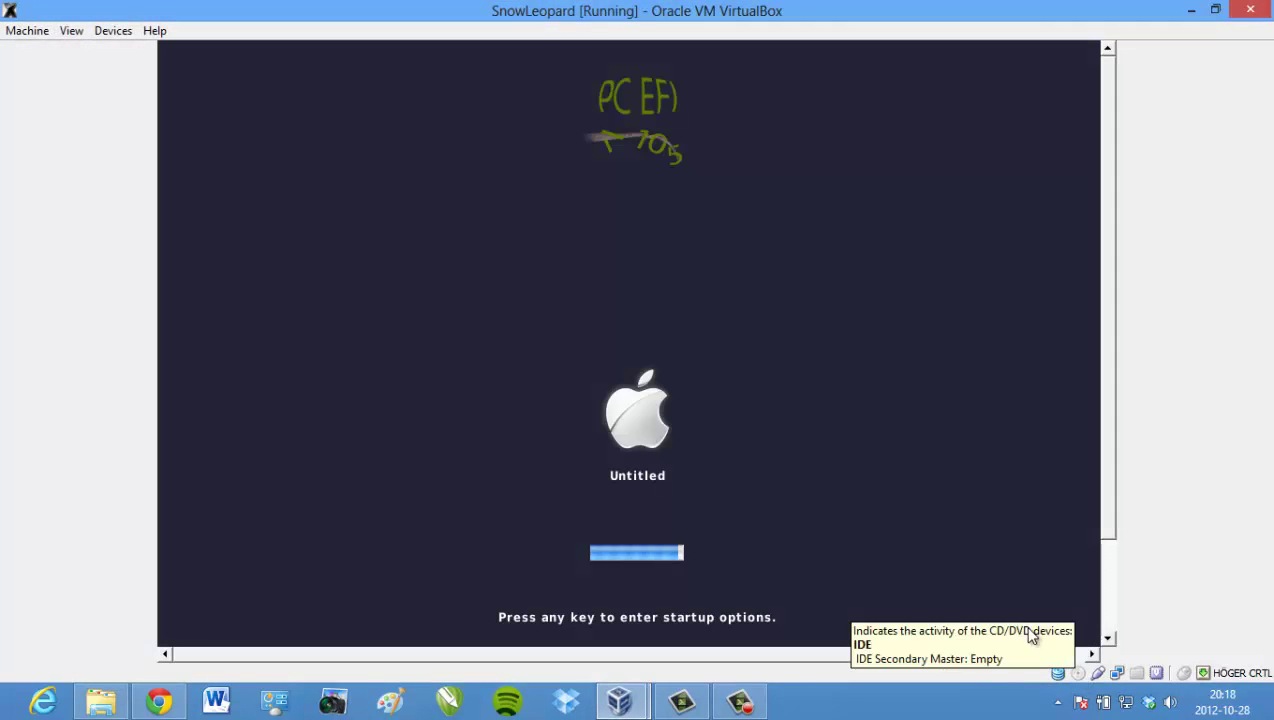
right_click(1079, 675)
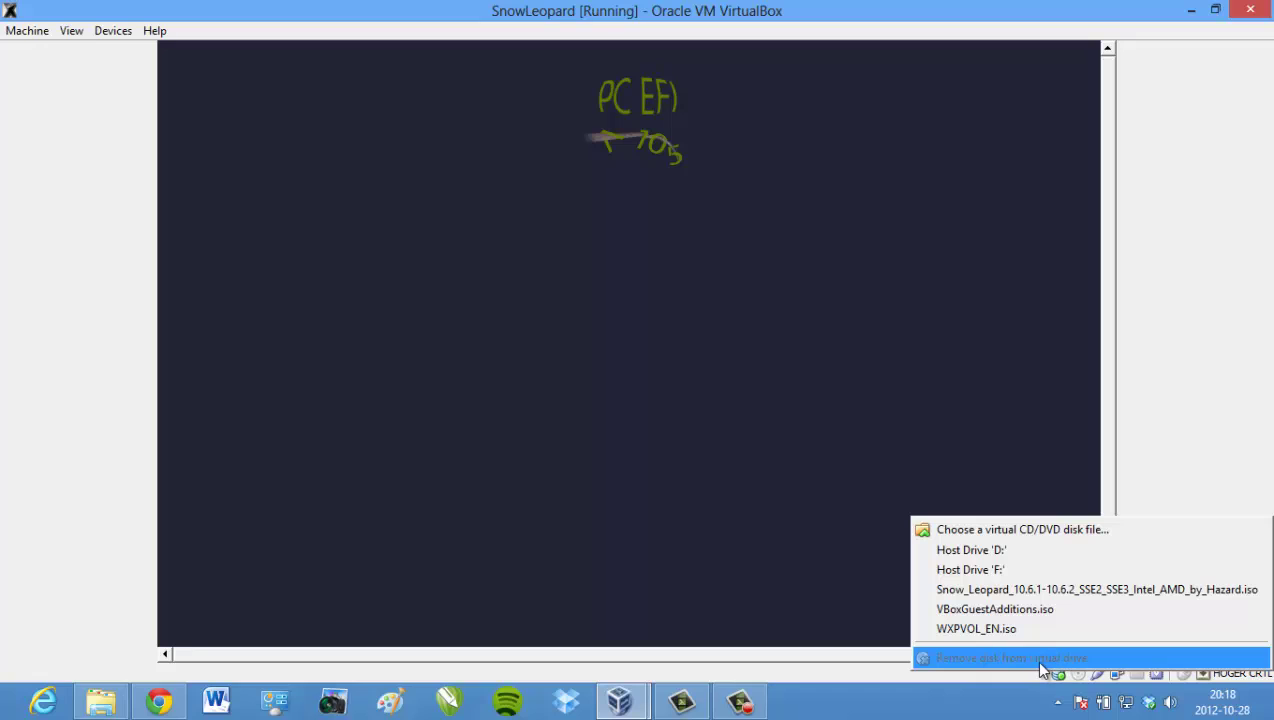
left_click(1165, 340)
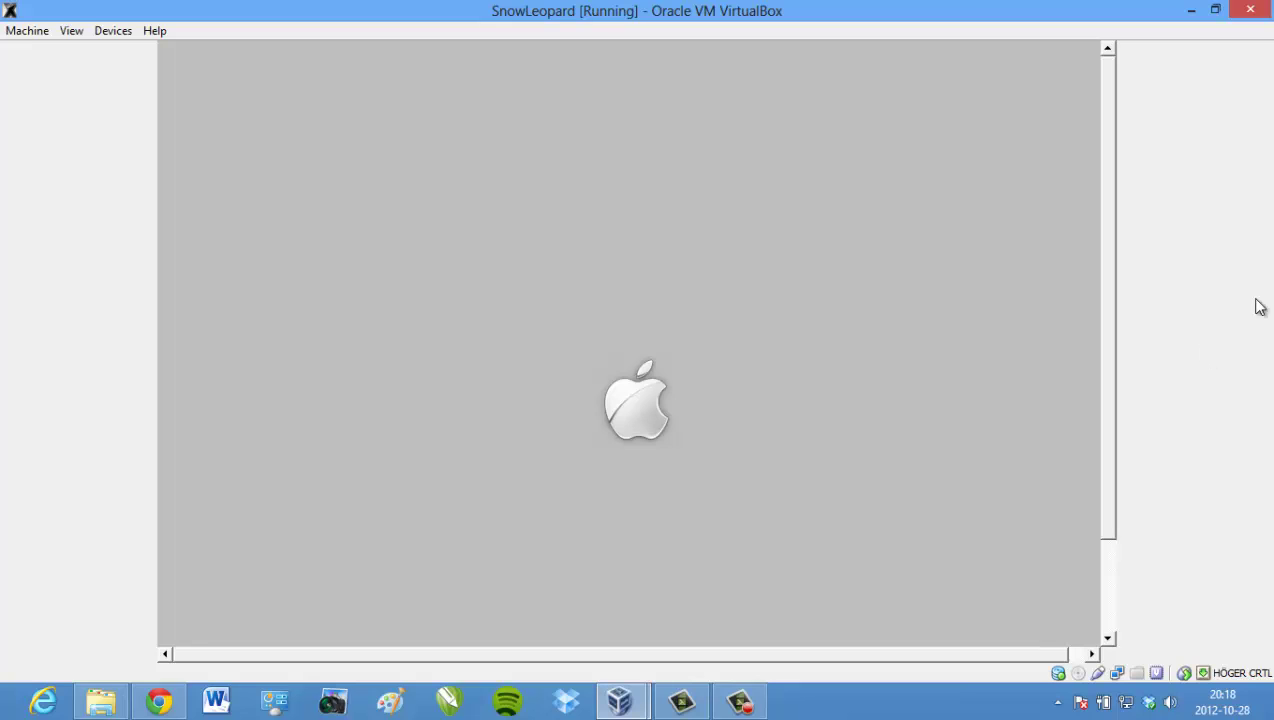
left_click_drag(1108, 325, 1109, 366)
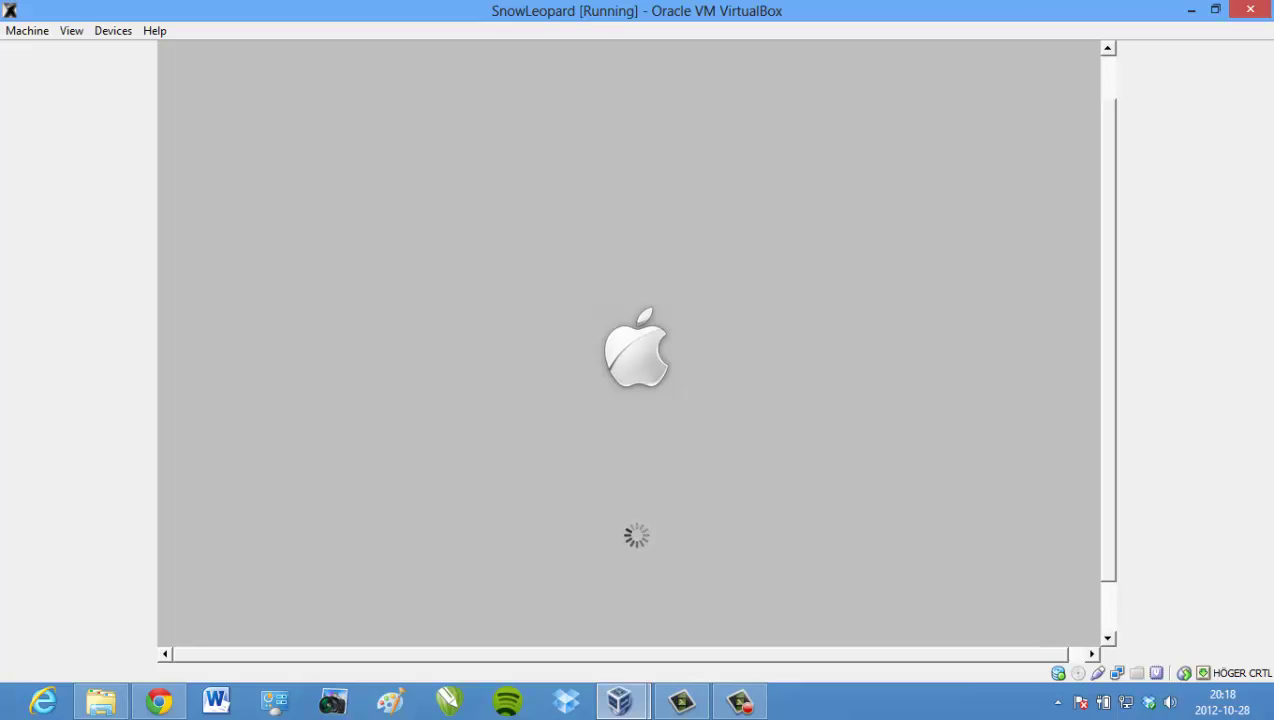
key("ctrl+f")
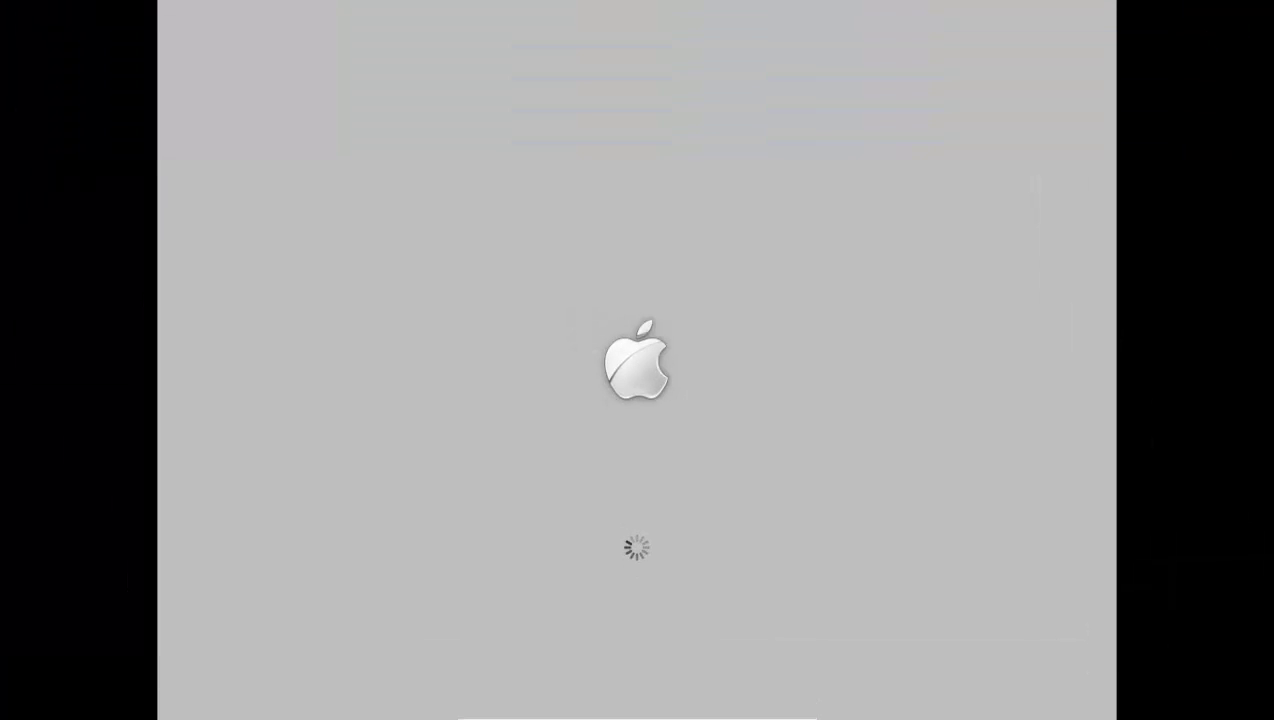
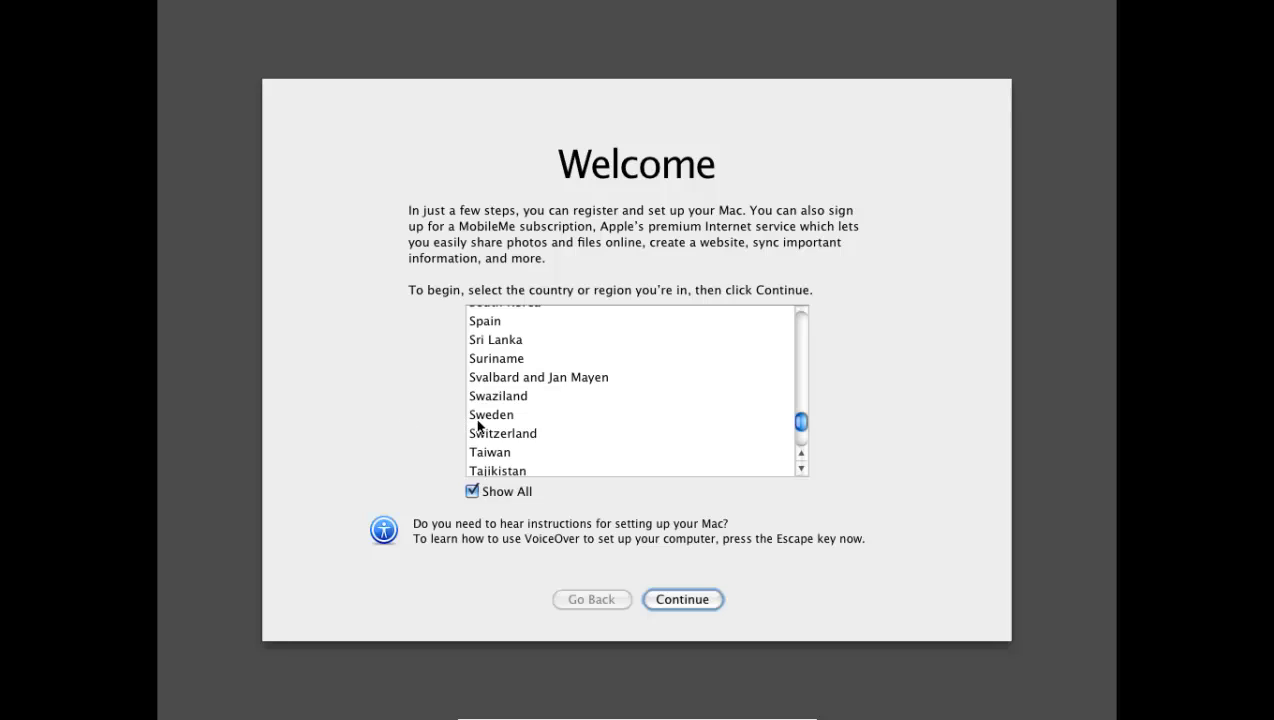
- Choose Sweden as the country and Swedish – Pro as the keyboard layout
left_click(480, 416)
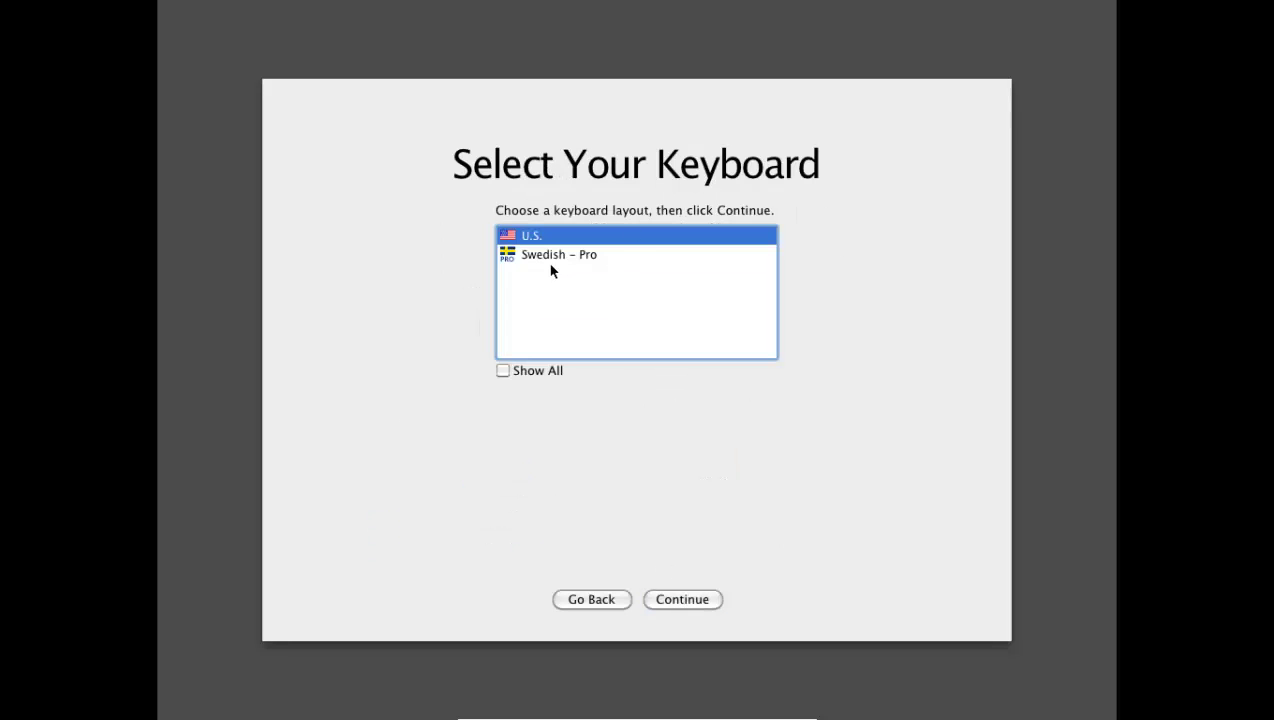
left_click(547, 256)
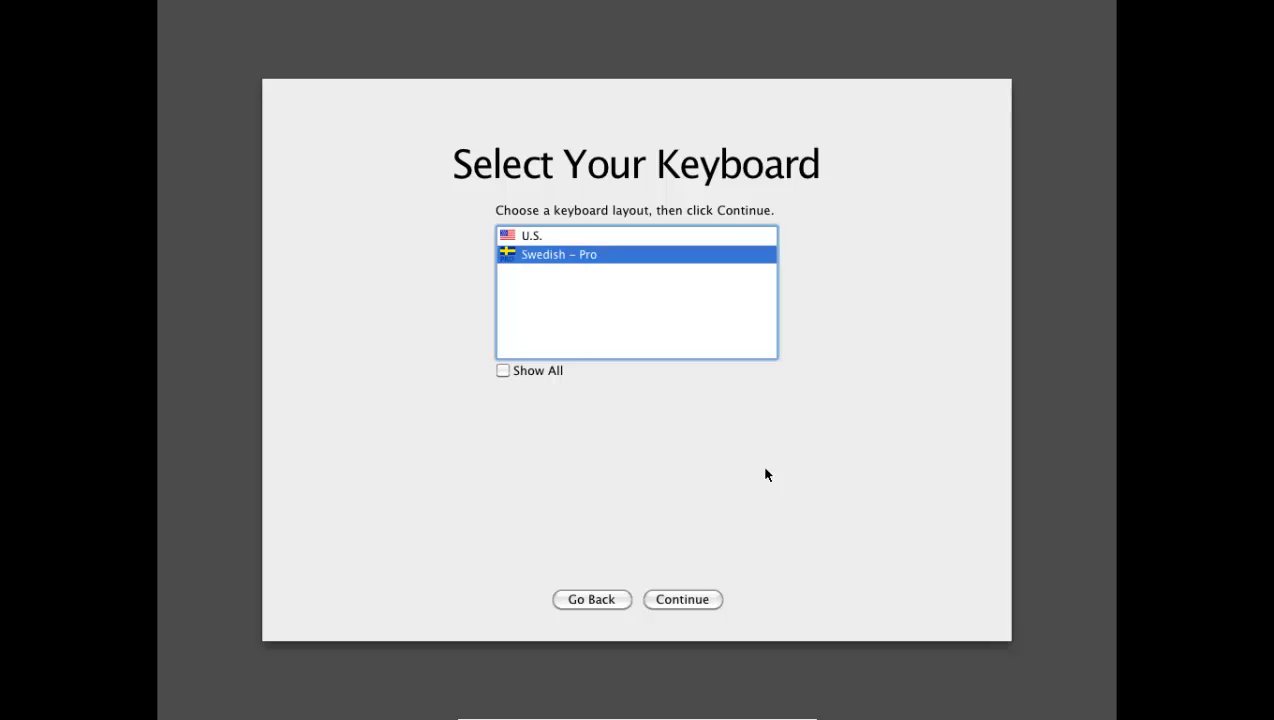
left_click(702, 603)
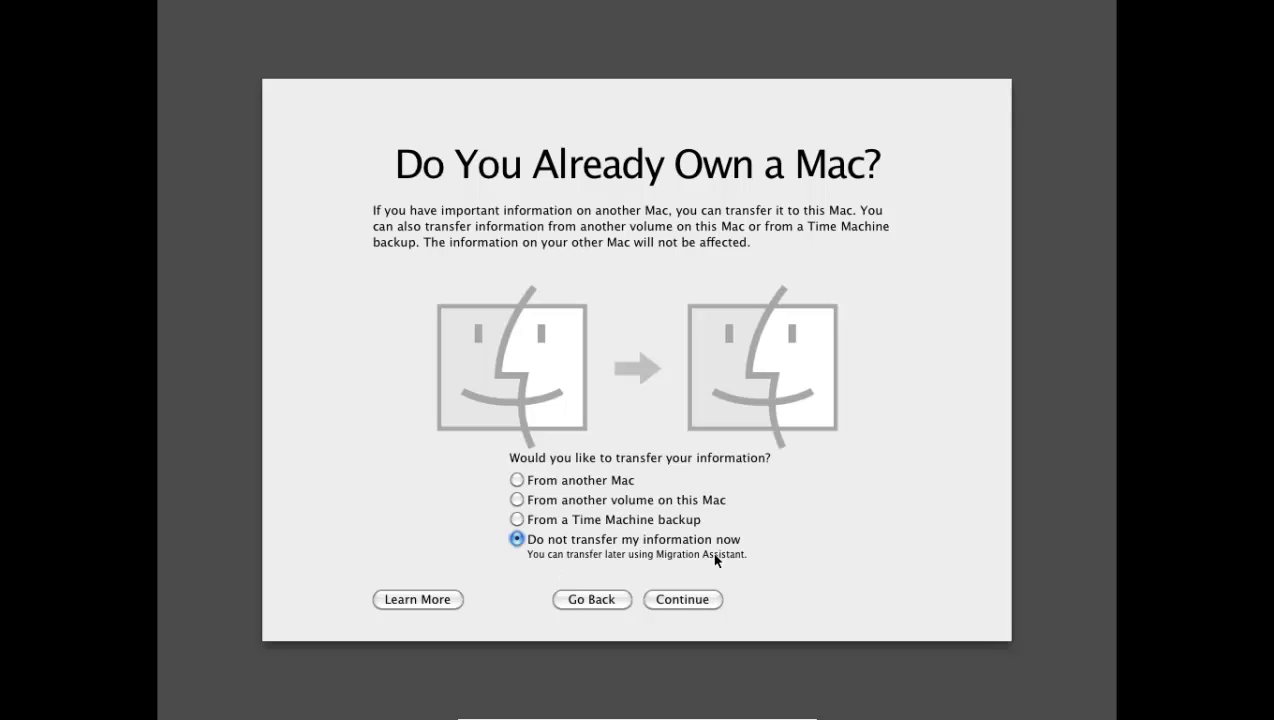
- Skip information transfer, Apple ID and registration, confirming the no-registration warning
left_click(685, 603)
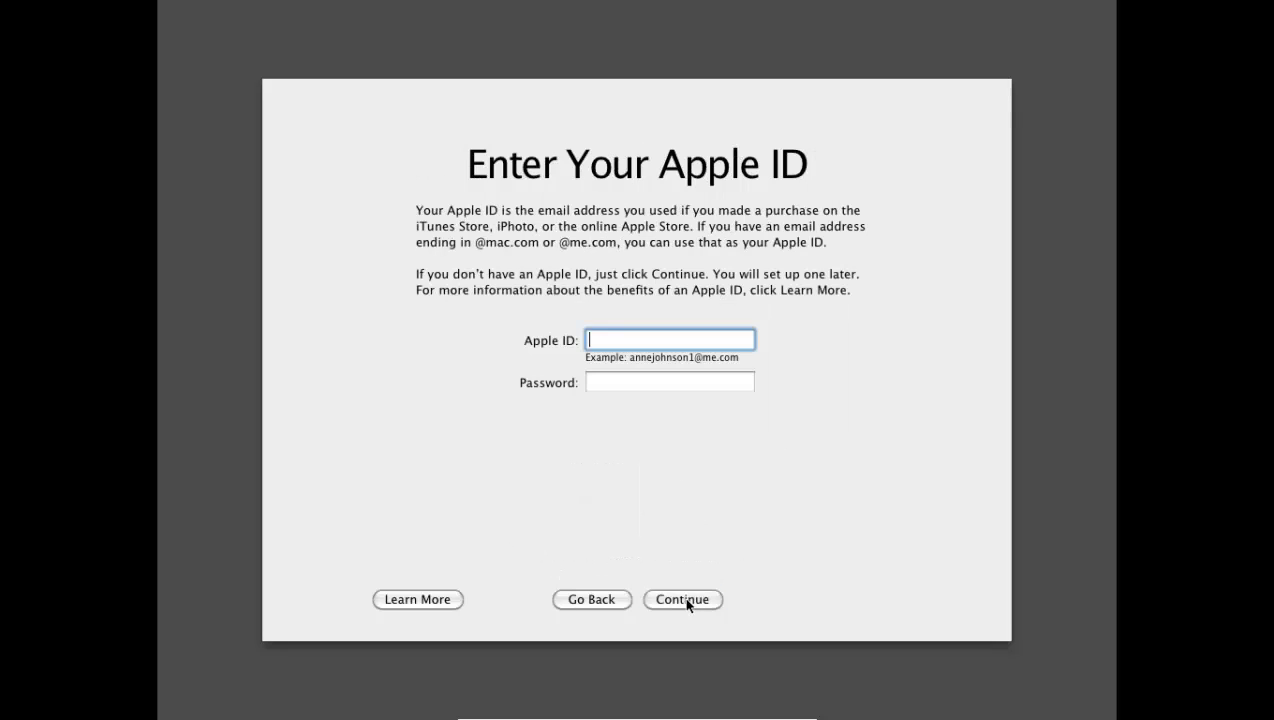
left_click(699, 601)
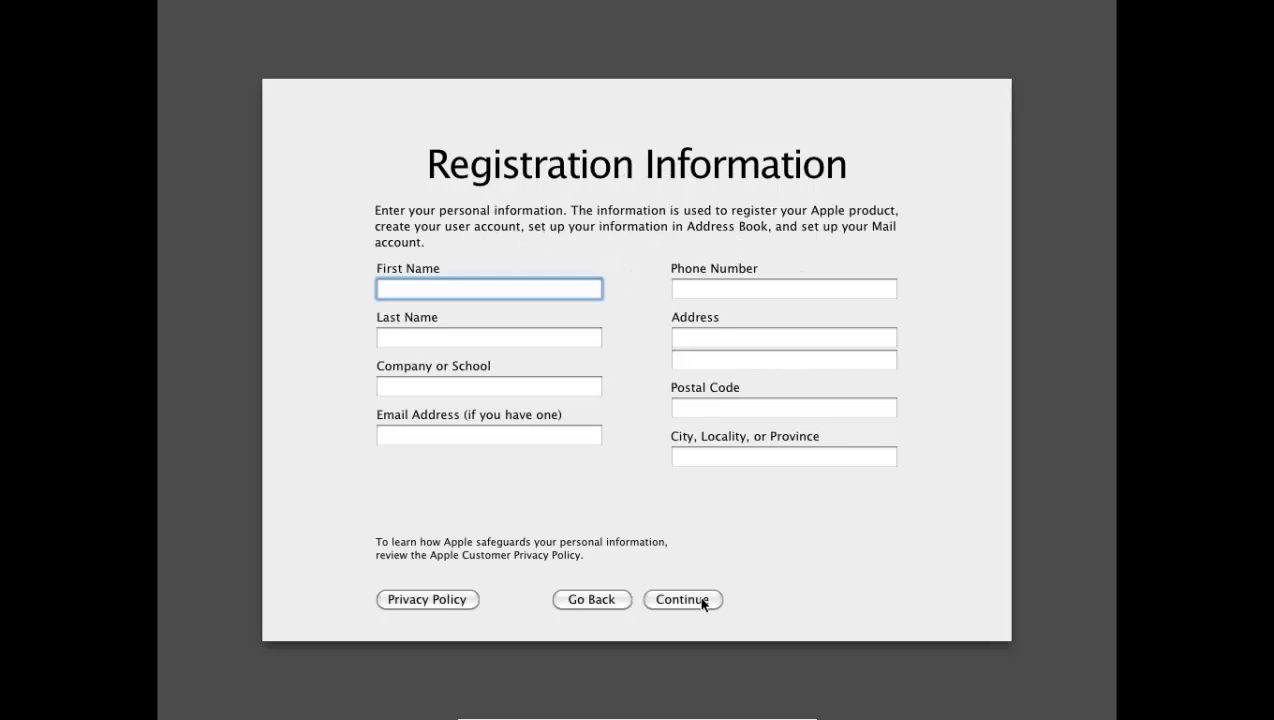
left_click(703, 601)
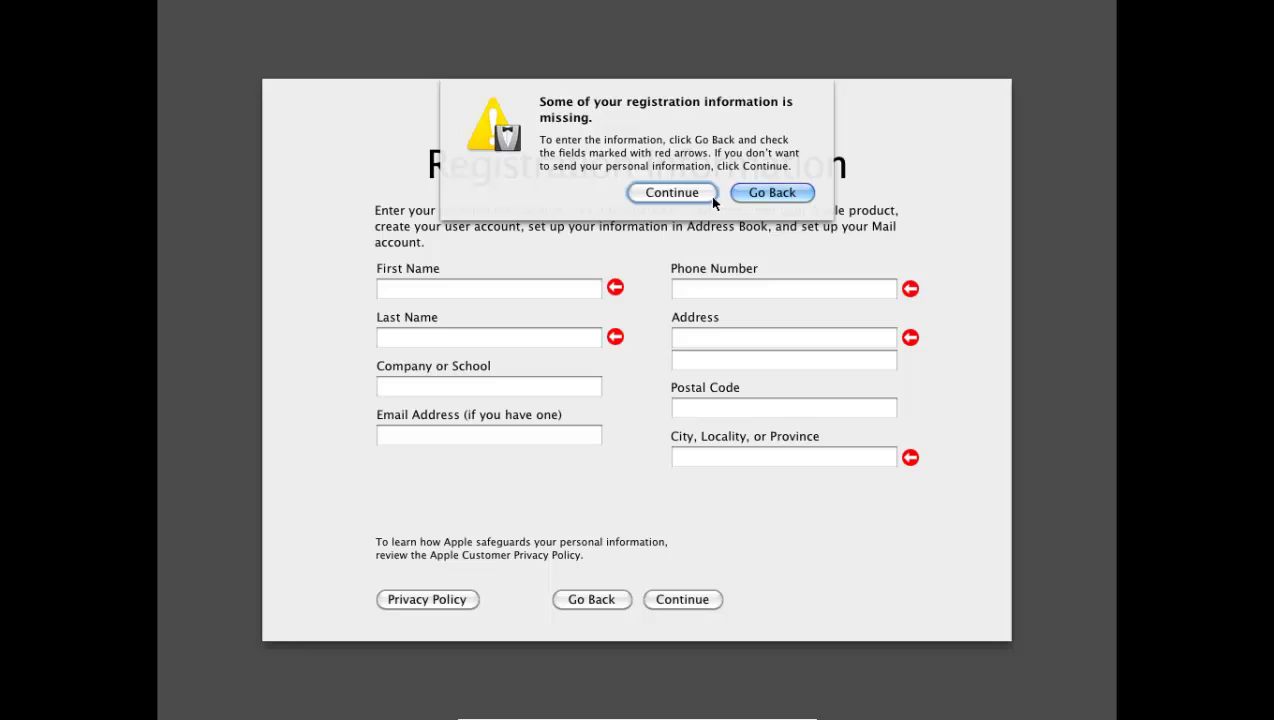
left_click(661, 193)
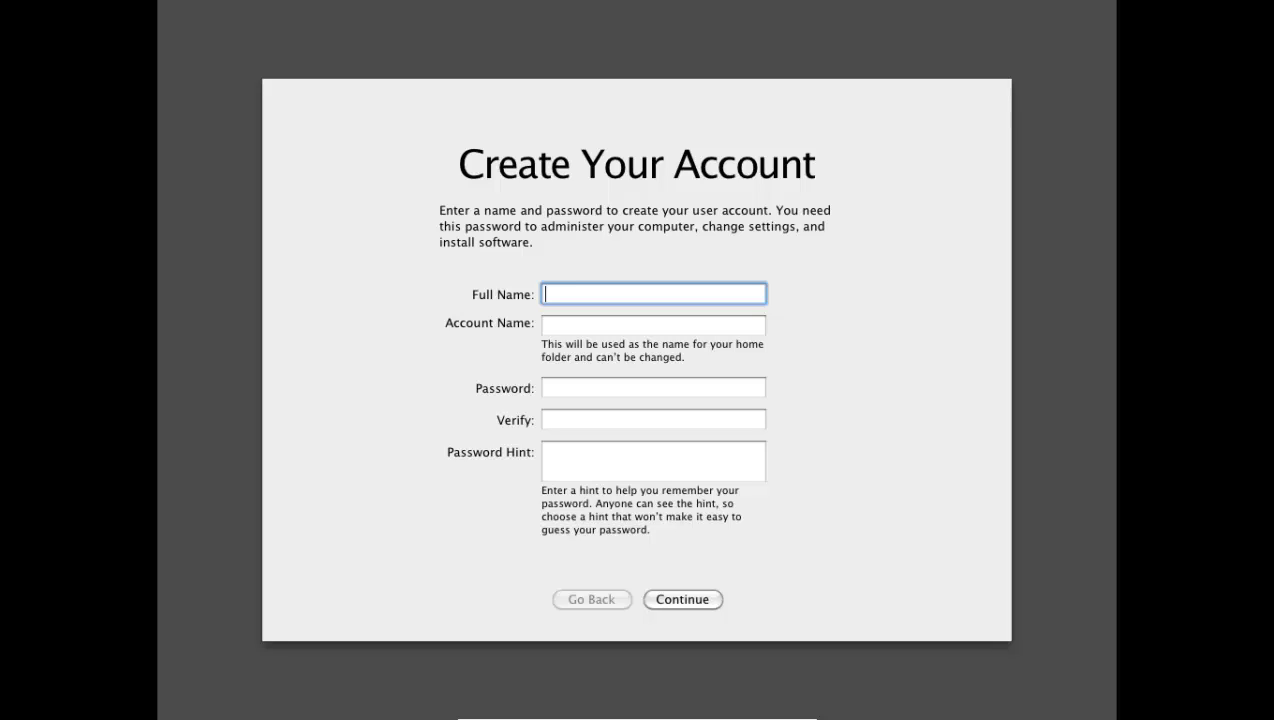
- Enter the user's full name and correct the account name
key("Tab")
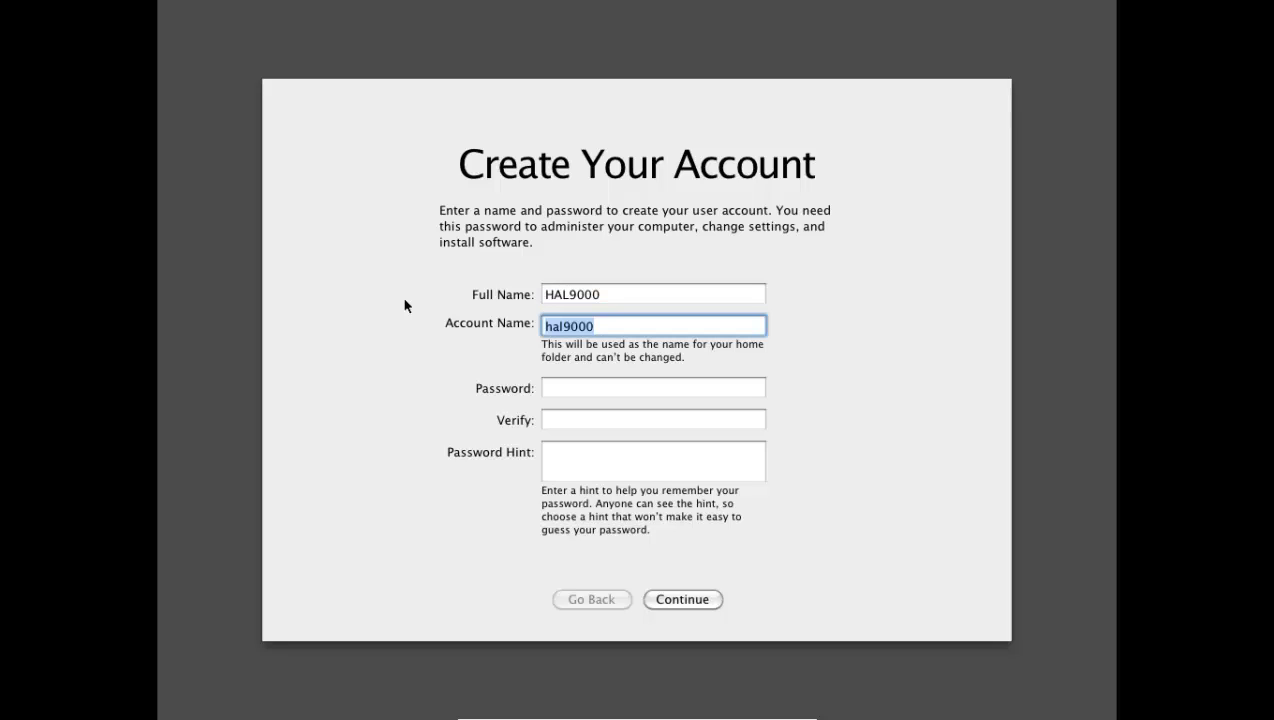
left_click(559, 326)
key("BackSpace")
key("BackSpace")
key("BackSpace")
type("HAL")
- Enter and verify the account password, then type a password hint
left_click(632, 390)
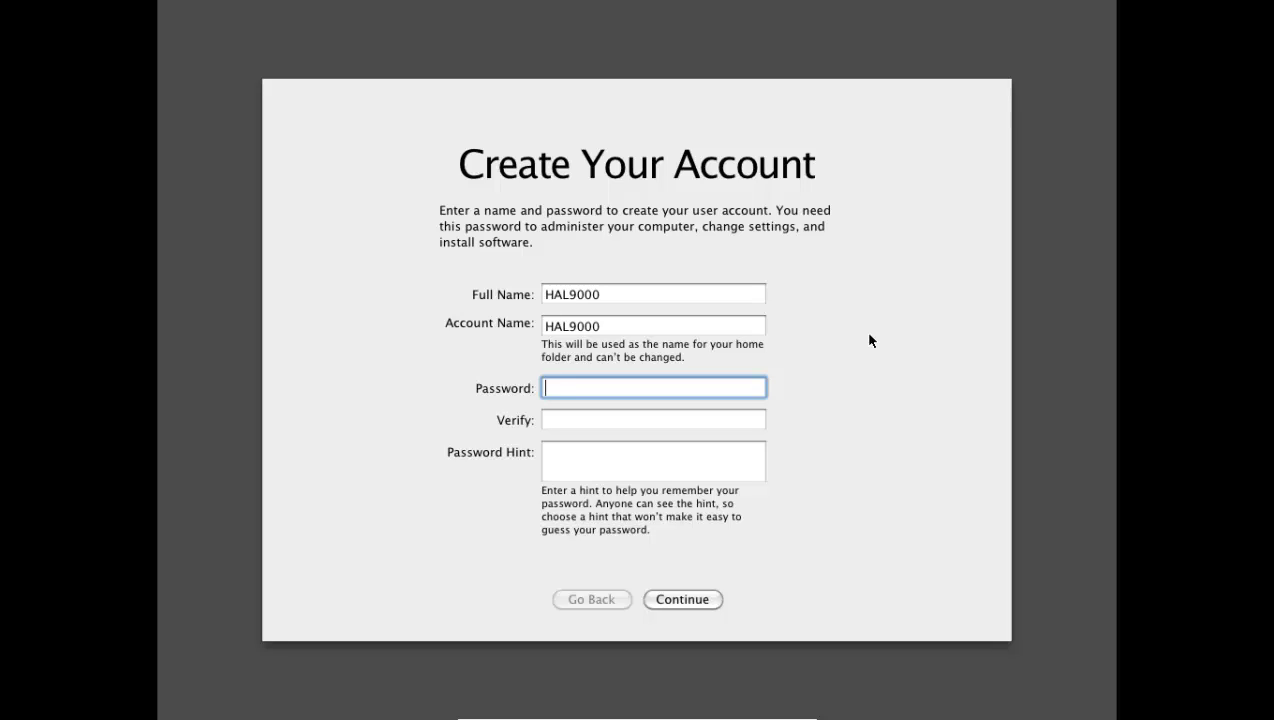
type("•••••••")
key("Tab")
type("••••••")
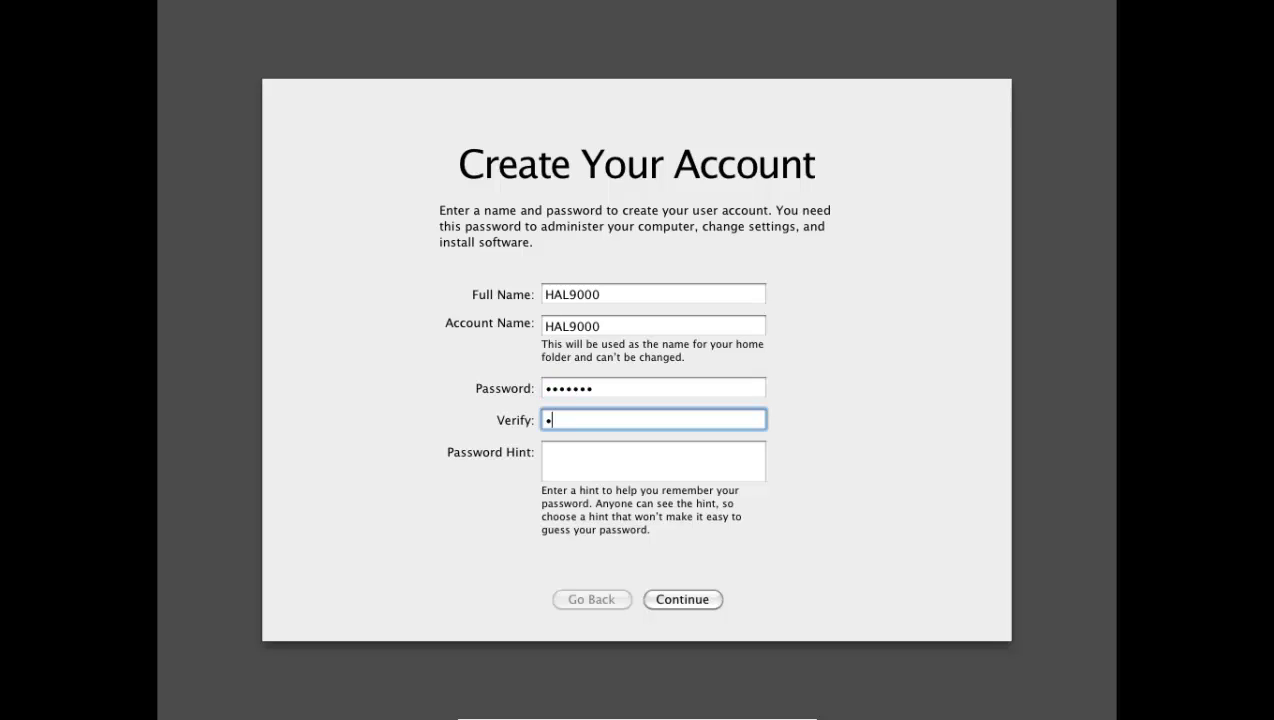
type("•")
key("Tab")
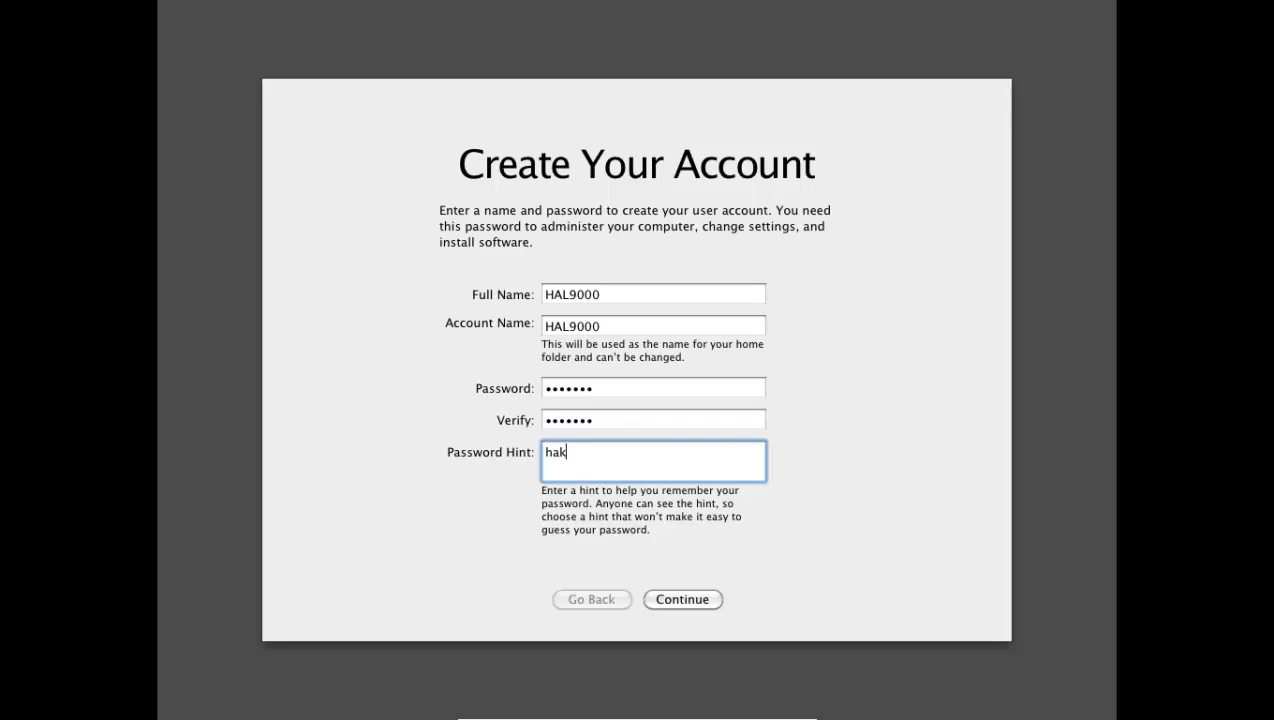
- Submit the account, then revise the hint so it differs from the password
left_click(684, 599)
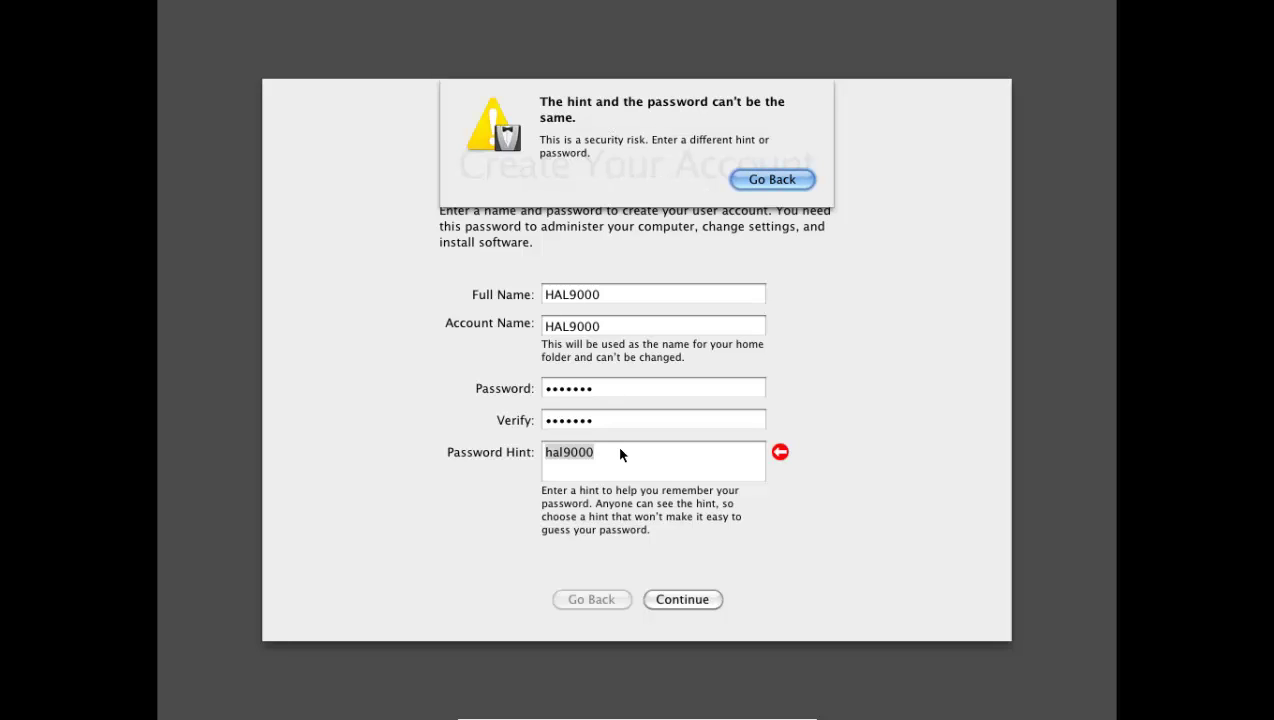
left_click(781, 177)
left_click(565, 452)
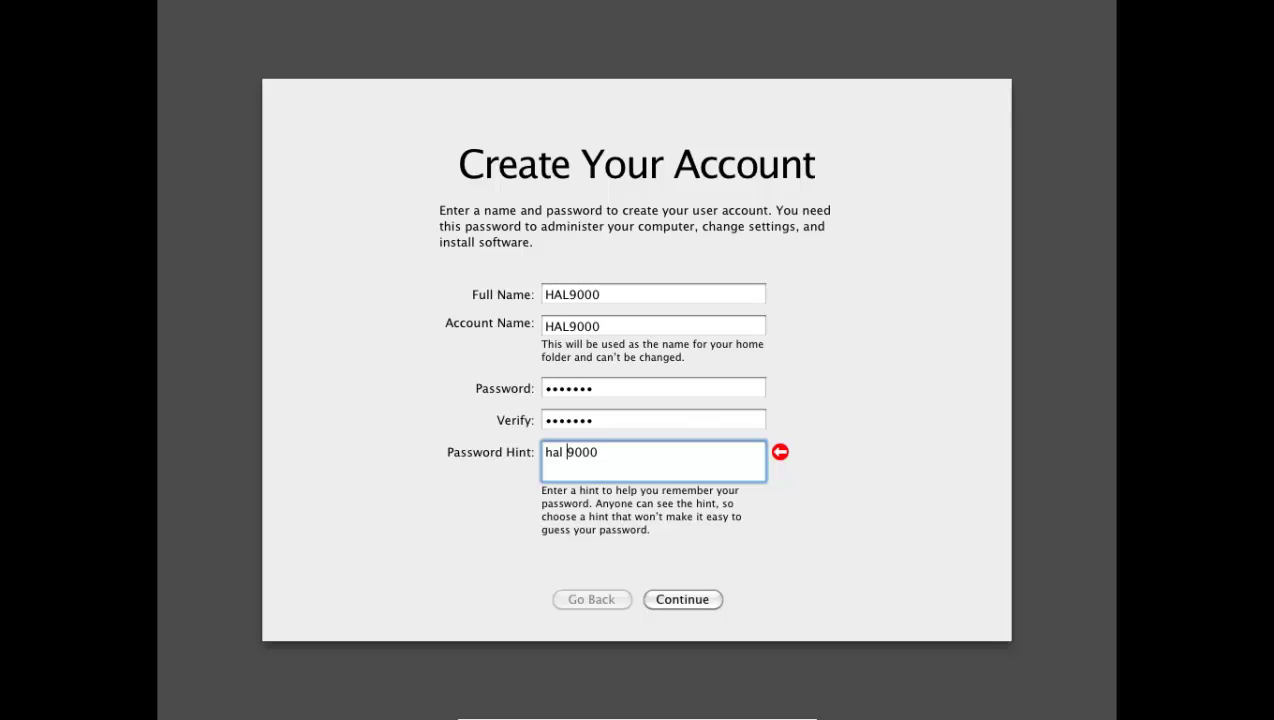
left_click(695, 599)
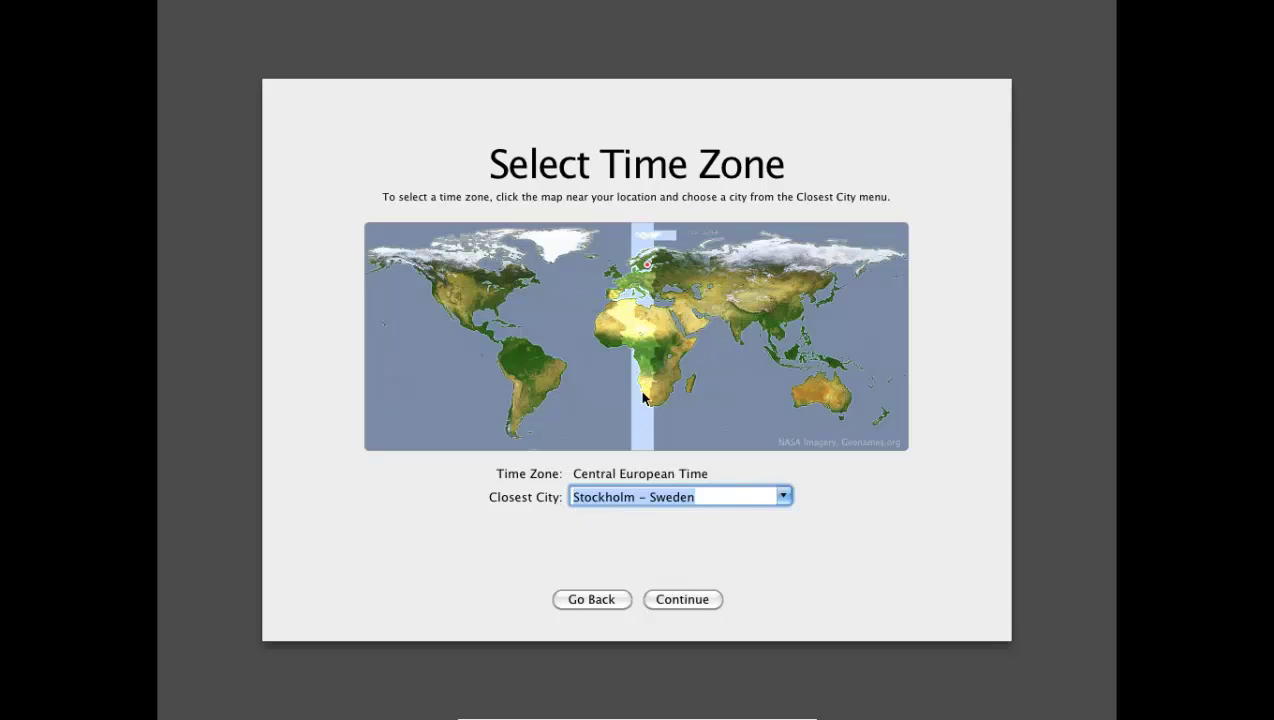
- Accept the Stockholm – Sweden time zone and finish setup with Done
left_click(687, 601)
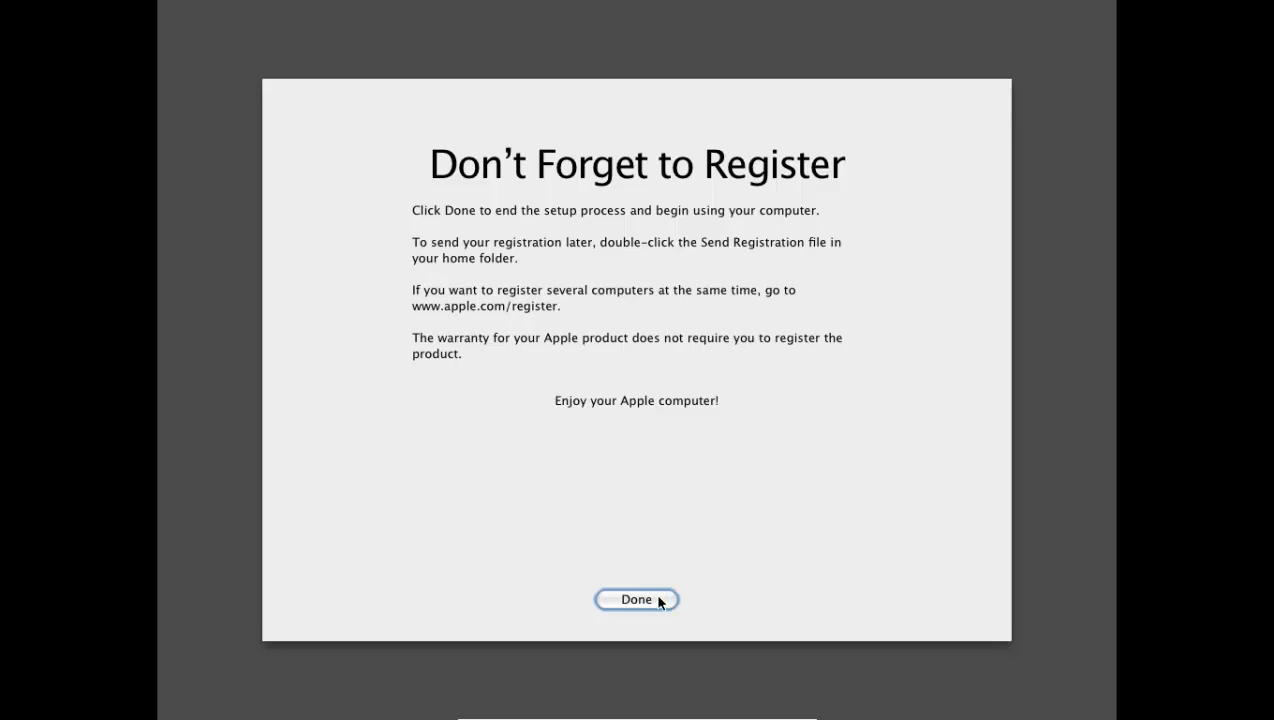
left_click(659, 601)
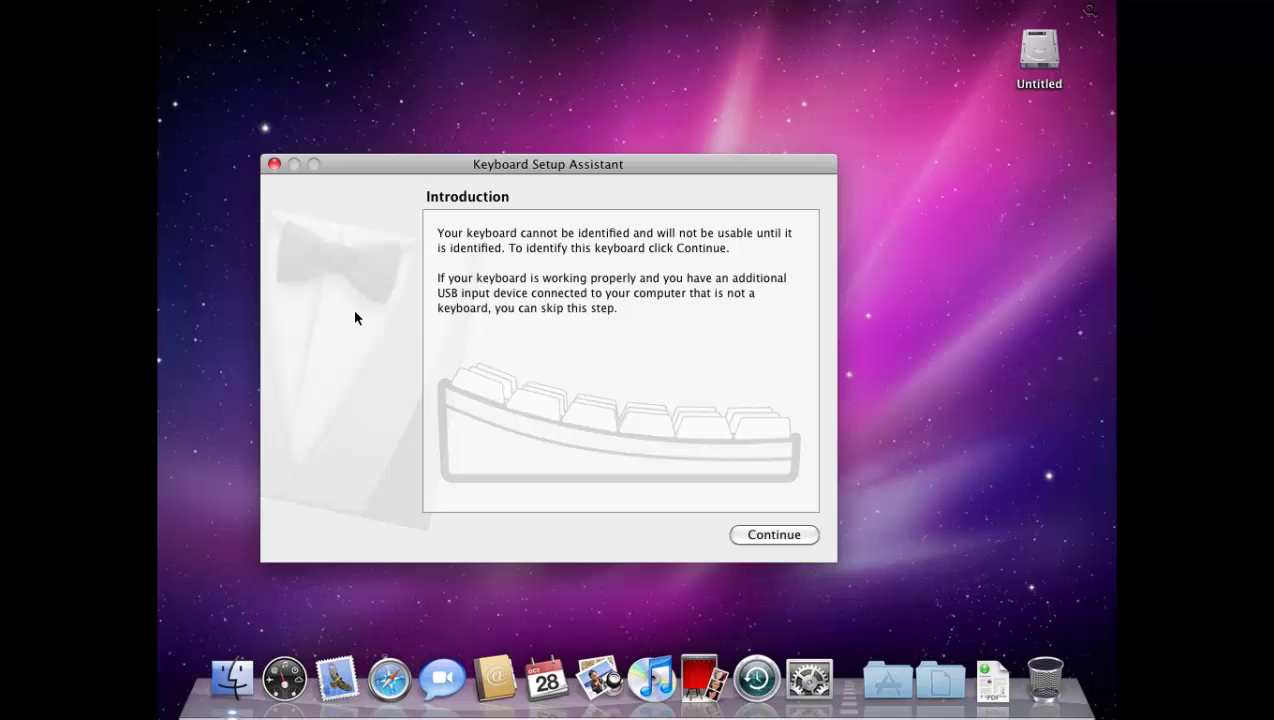
- Identify the keyboard using the key right of left Shift and keep ISO (European)
left_click(757, 537)
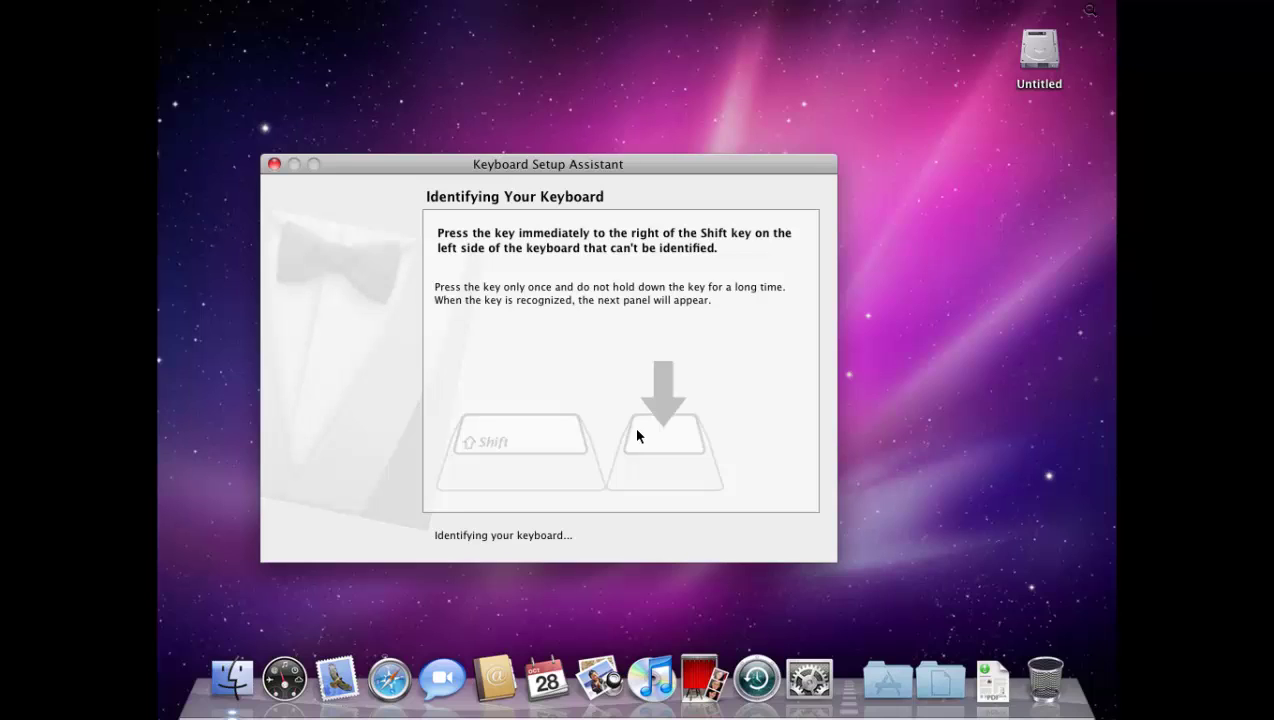
key("less")
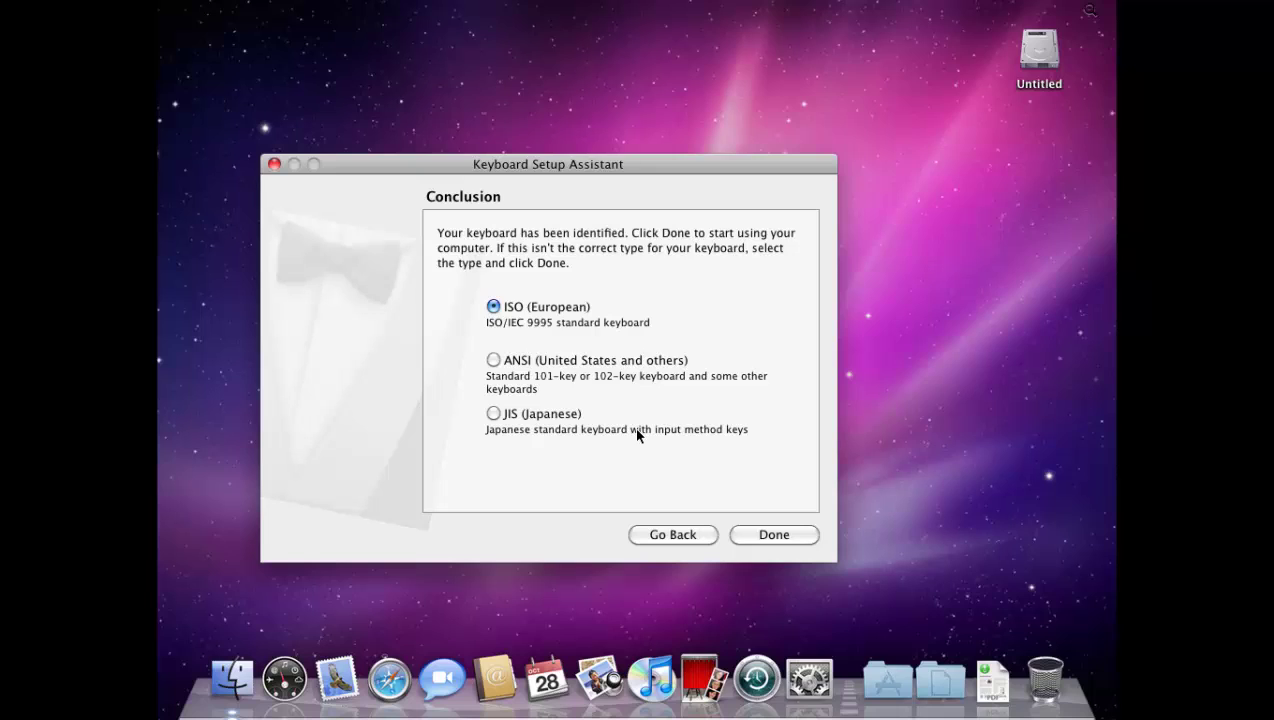
left_click(810, 542)
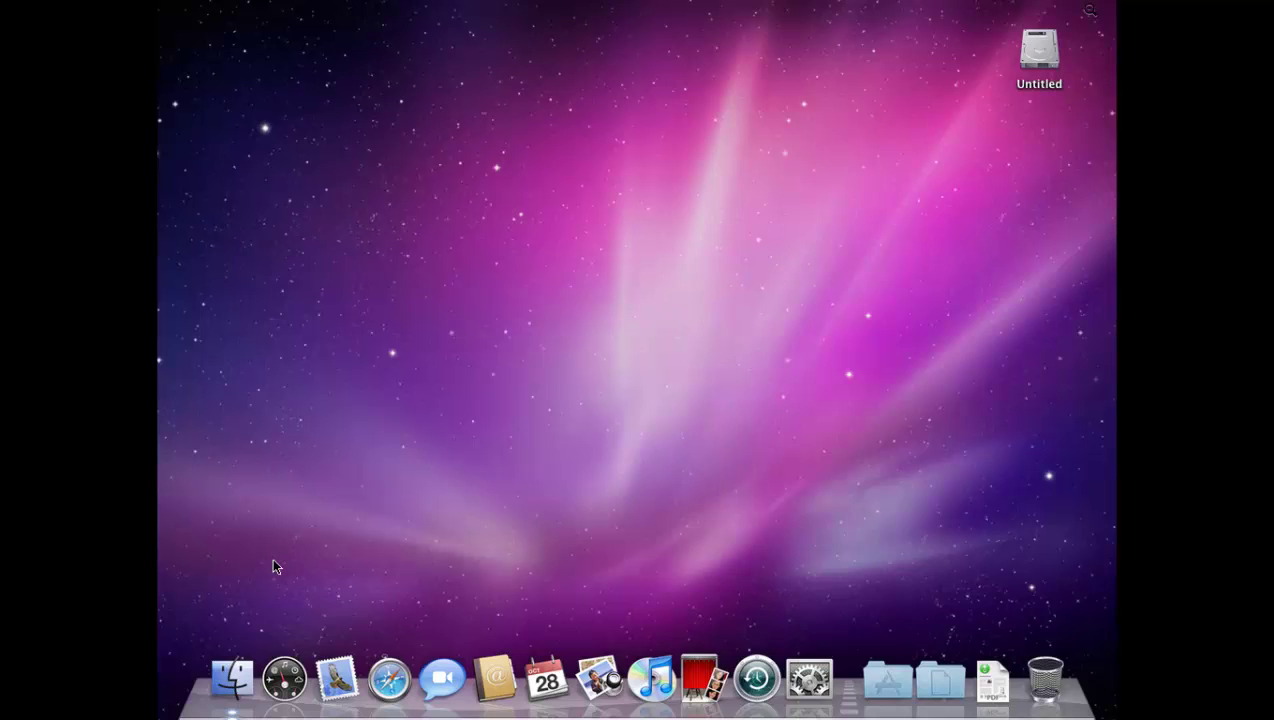
key("ctrl+f")
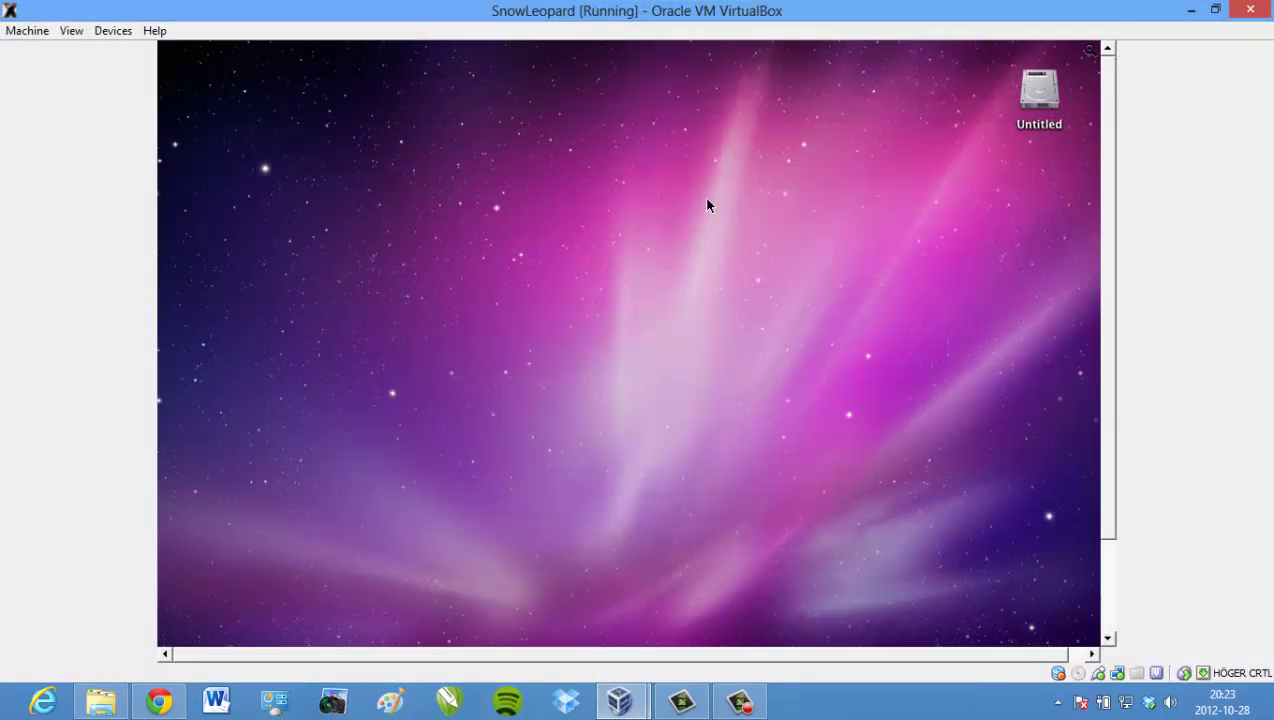
left_click_drag(1109, 196, 1100, 298)
key("ctrl+f")
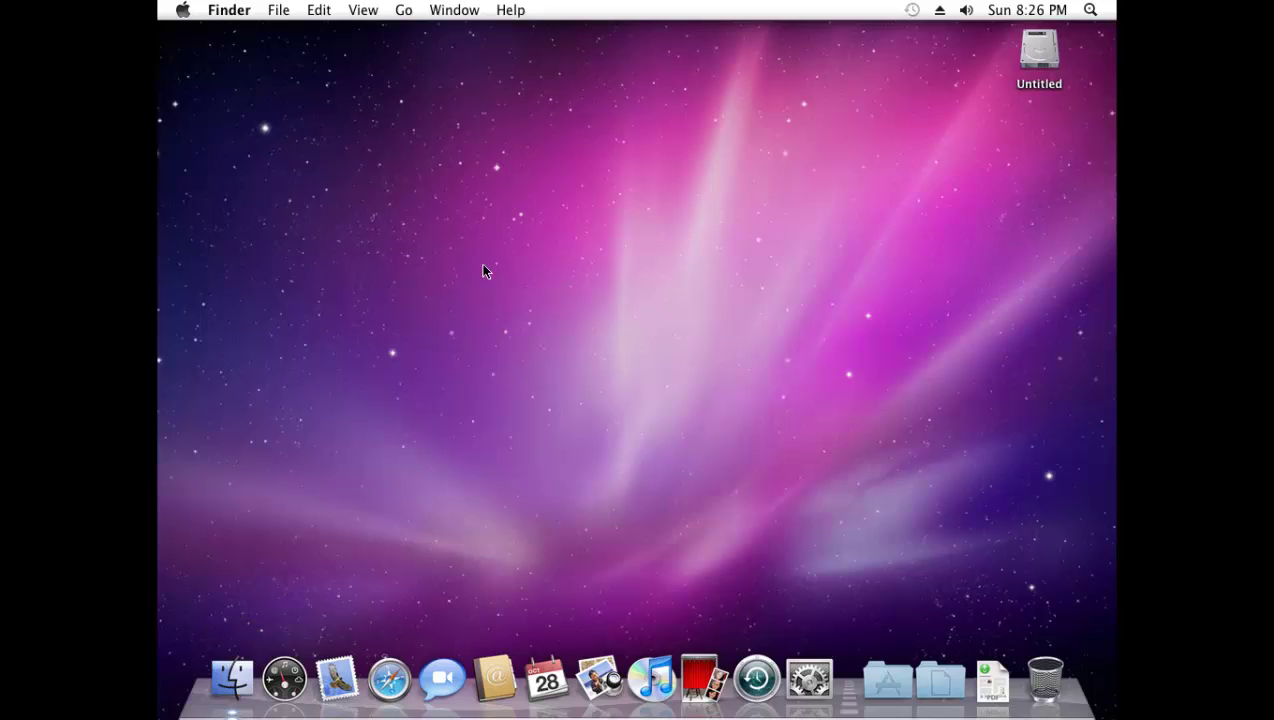
- Dismiss the desktop context menu and bring up a Finder window of the home folder
right_click(449, 211)
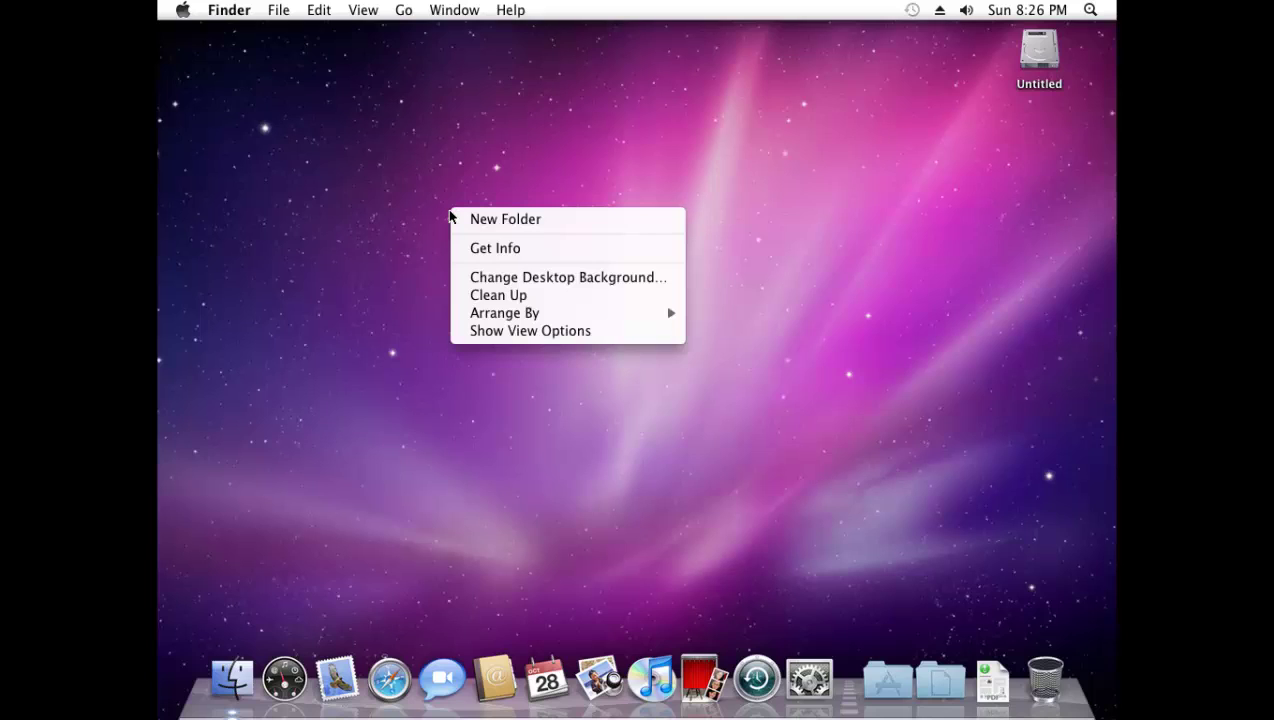
left_click(396, 270)
left_click(238, 672)
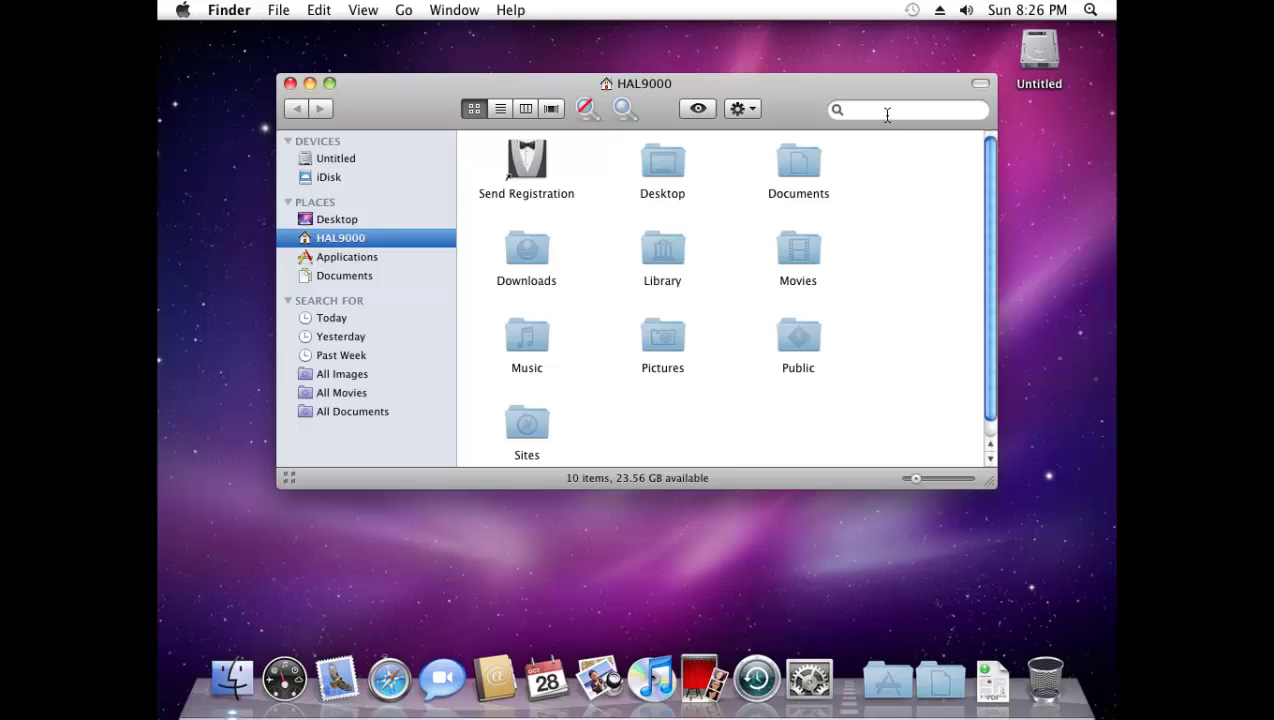
- Check System Preferences > Displays resolutions, which offer only 1024 × 768, then close it
left_click(808, 682)
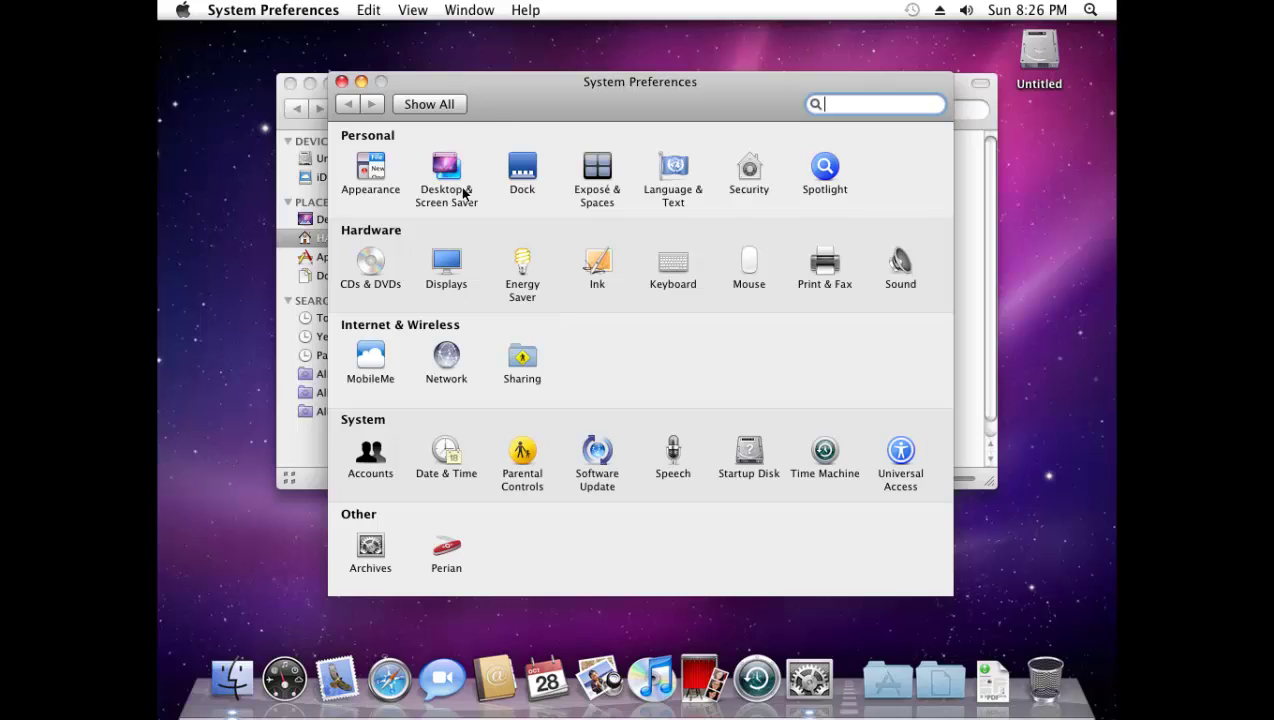
left_click(456, 278)
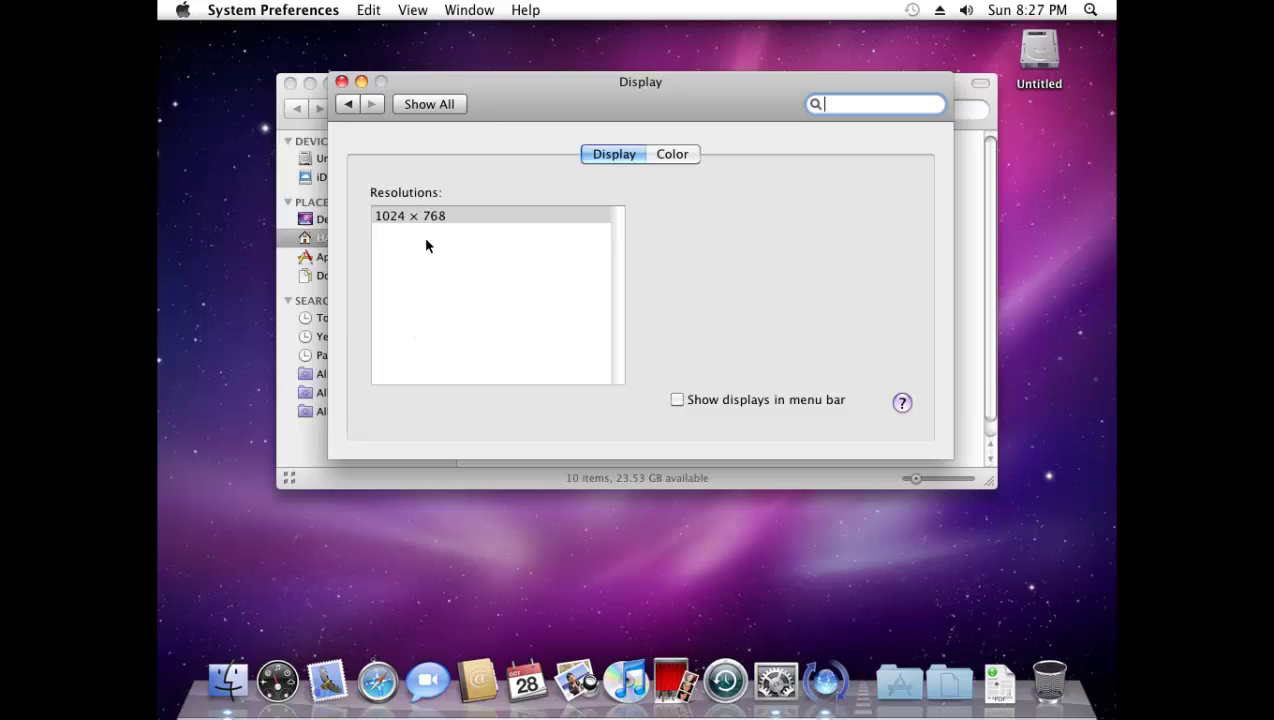
left_click(341, 82)
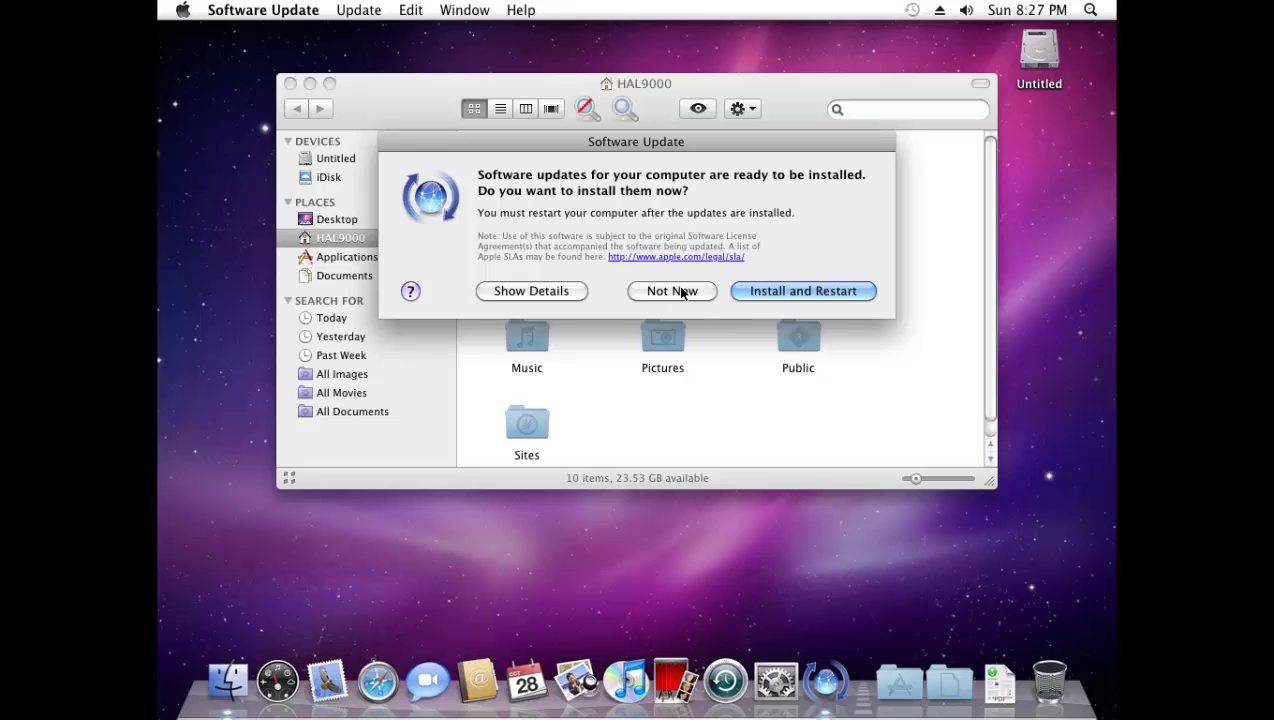
- Decline the software updates with Not Now and go into the Extra folder on Untitled
left_click(680, 291)
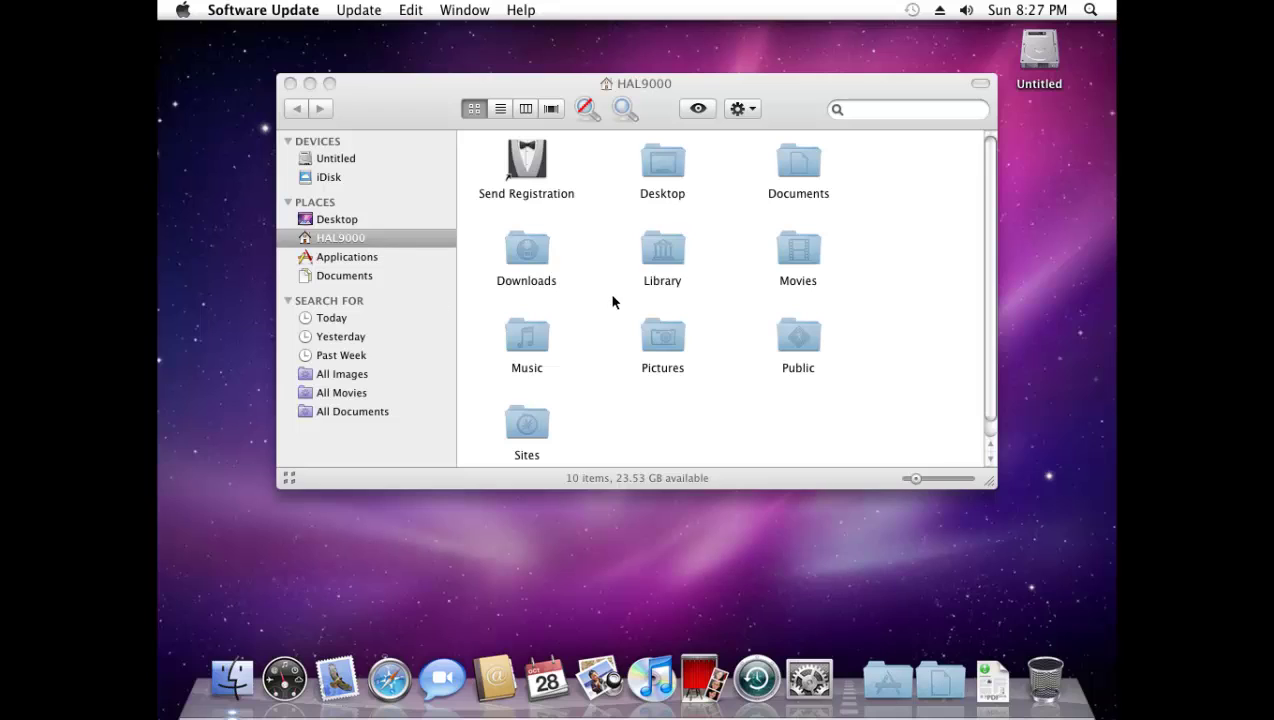
left_click(333, 158)
left_click(333, 160)
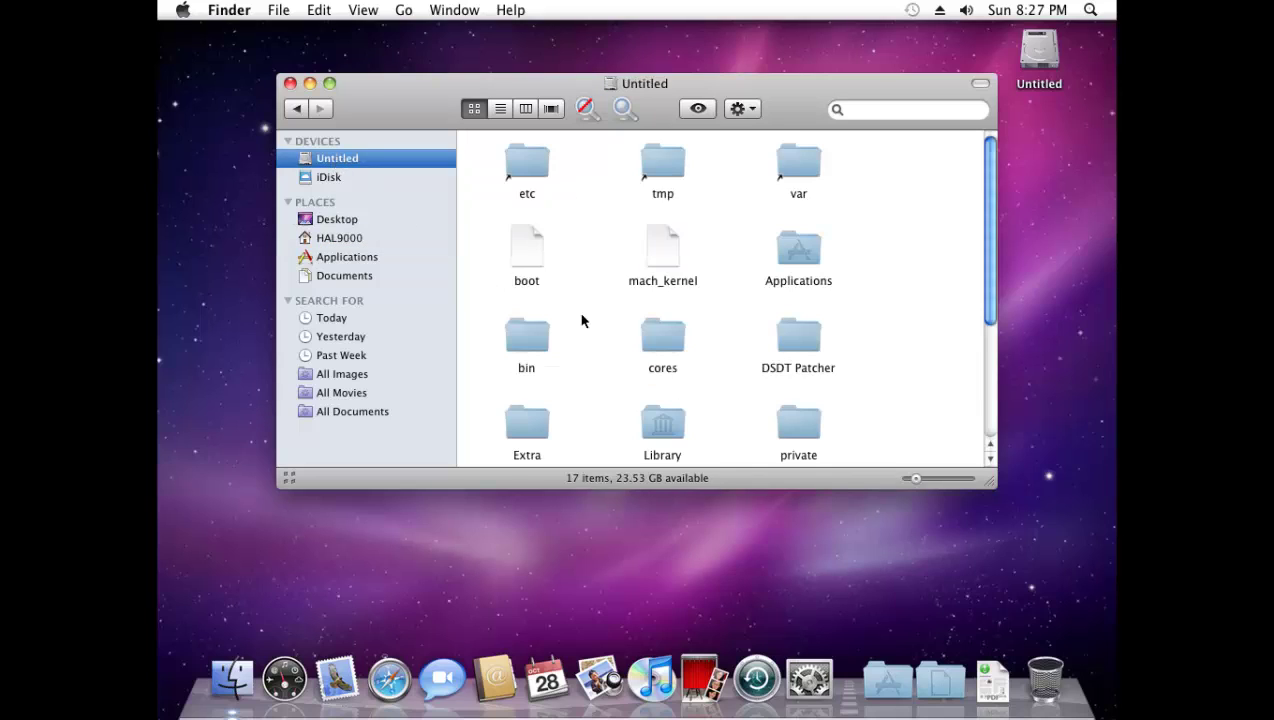
scroll(640, 380, "down", 1)
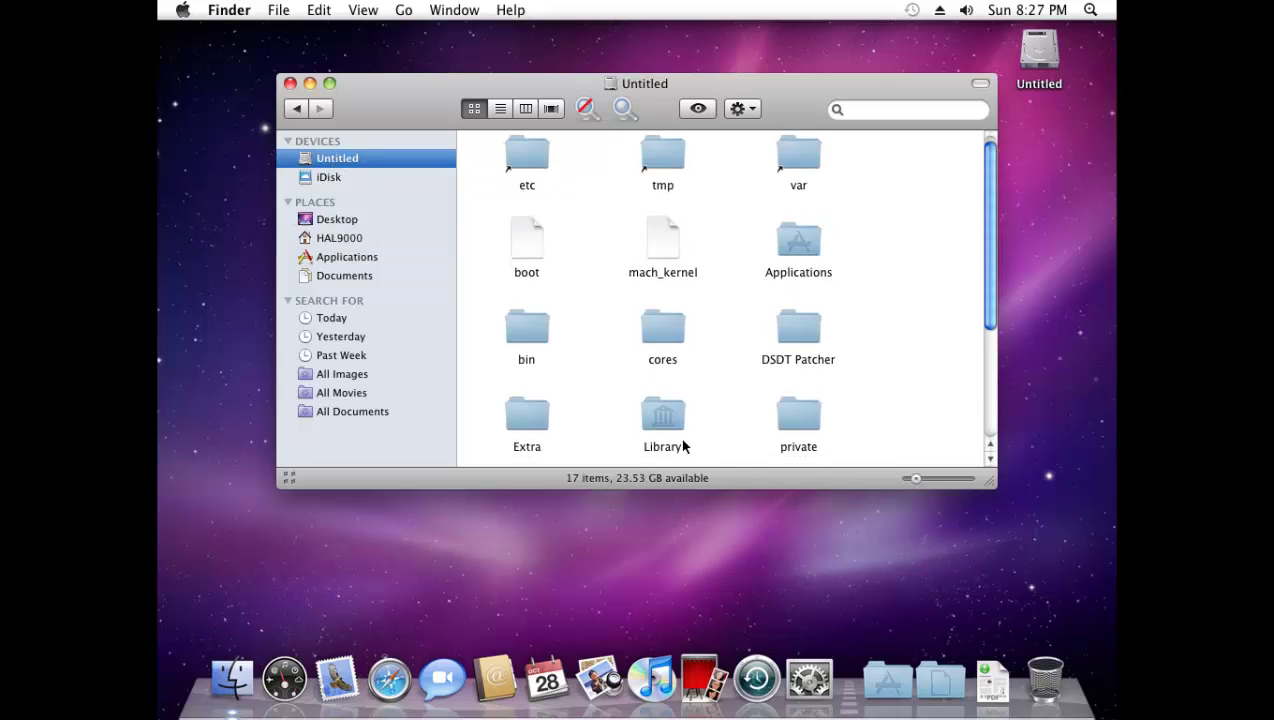
double_click(527, 418)
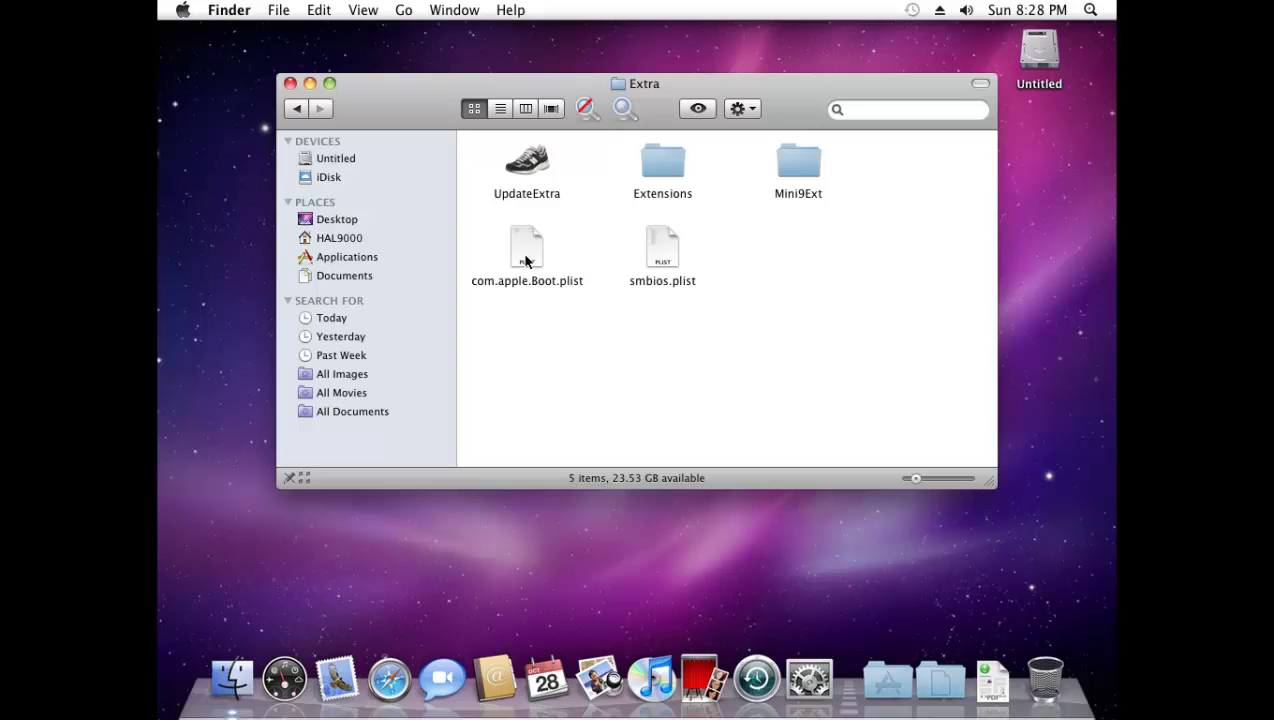
- Select com.apple.Boot.plist and bring up its context menu
left_click(524, 256)
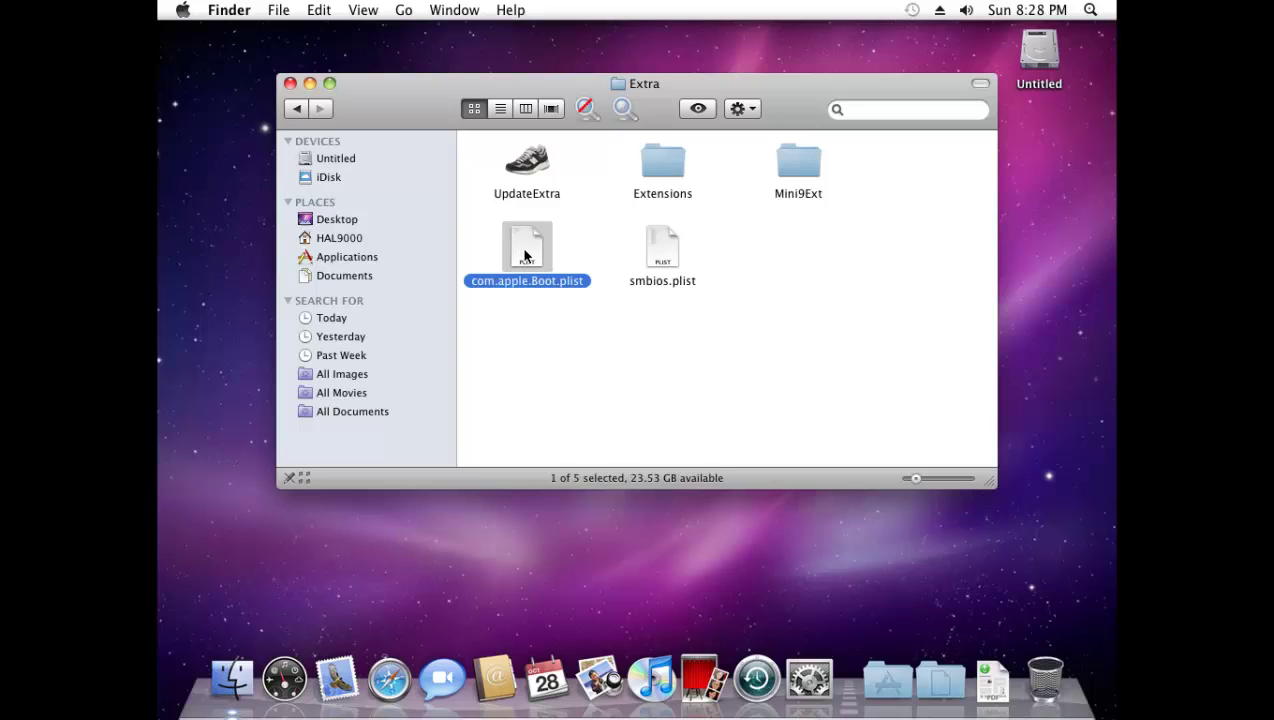
right_click(524, 256)
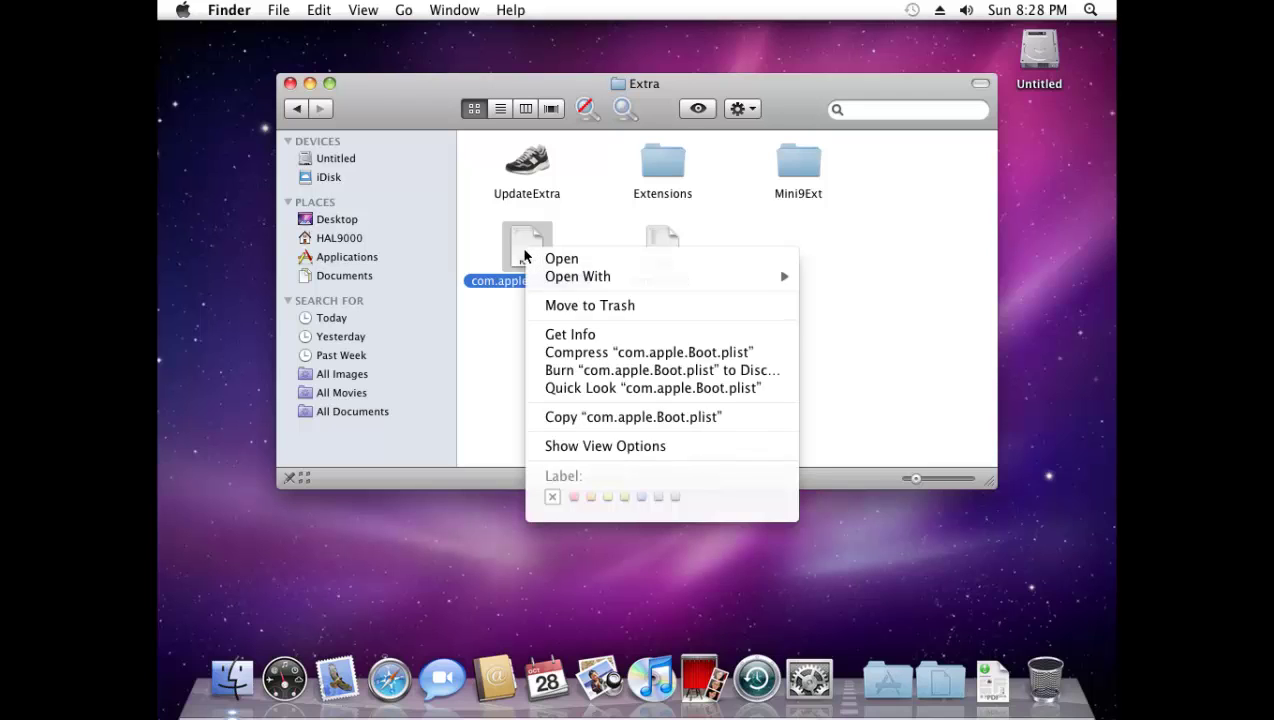
mouse_move(658, 280)
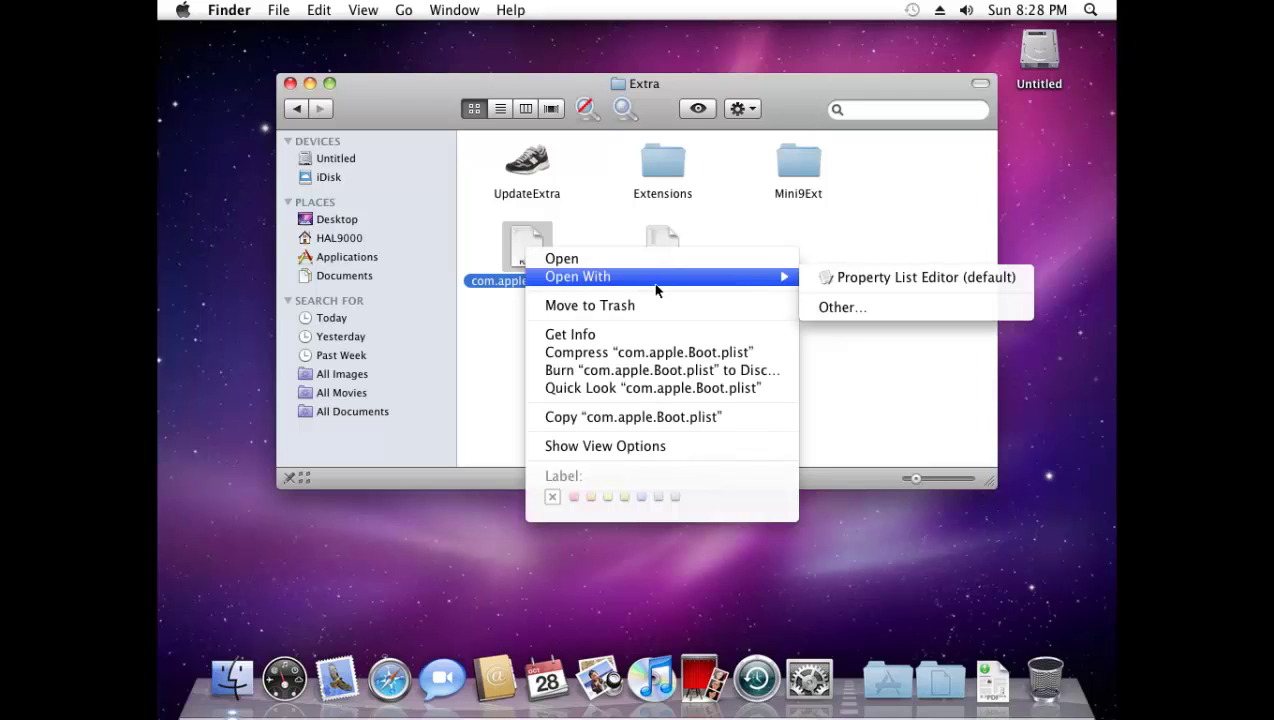
- Open com.apple.Boot.plist in TextEdit via Open With > Other…
left_click(840, 307)
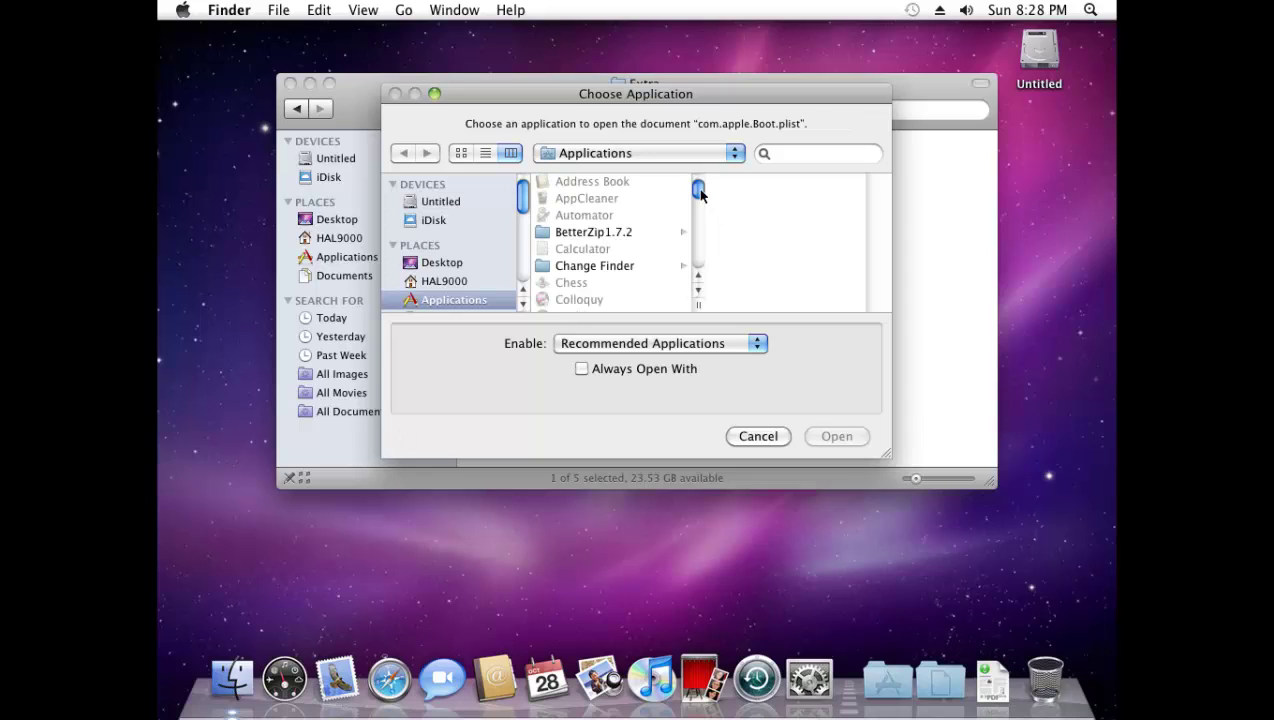
left_click_drag(700, 193, 700, 258)
left_click(573, 257)
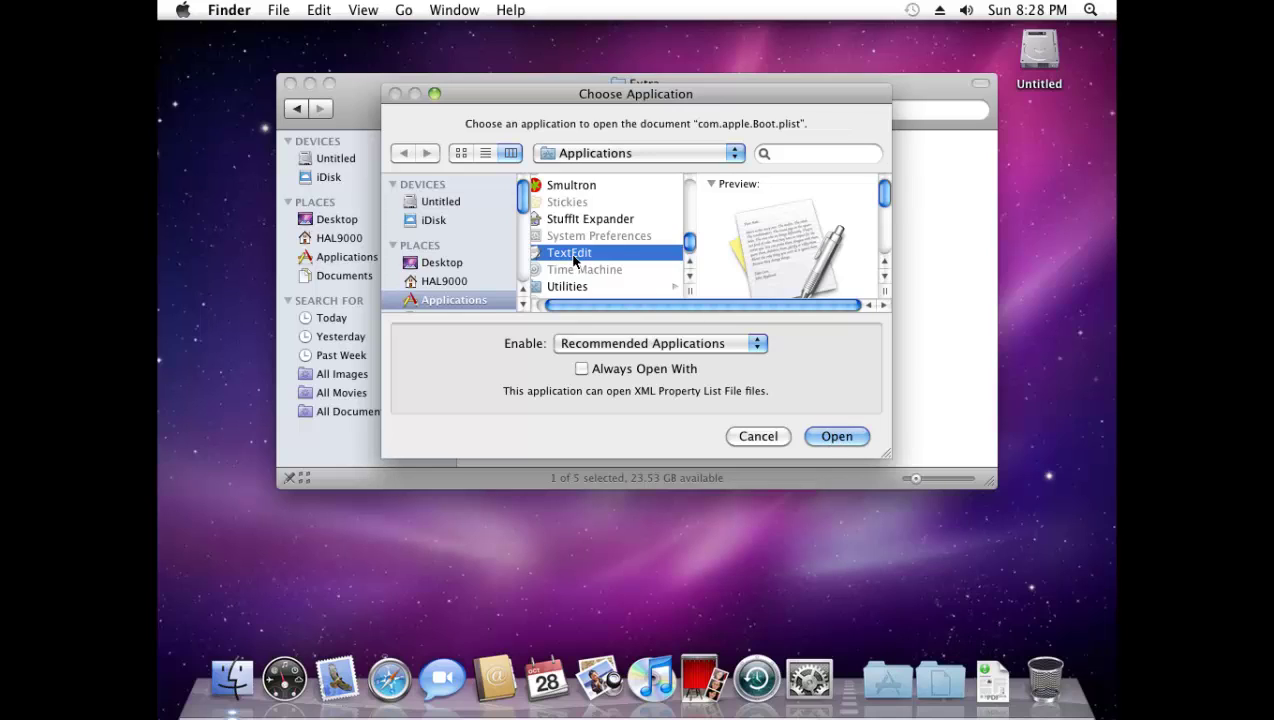
left_click(838, 437)
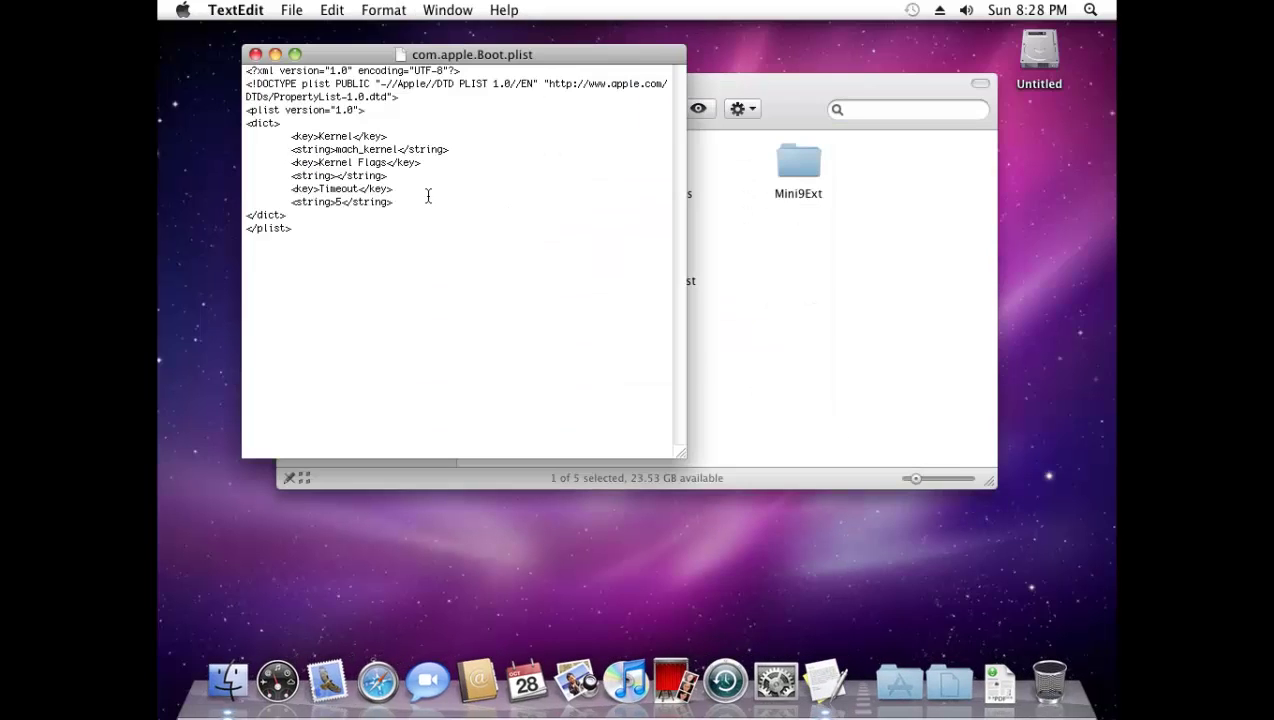
- Insert an indented blank line right after <dict> in com.apple.Boot.plist
left_click(559, 120)
key("Return")
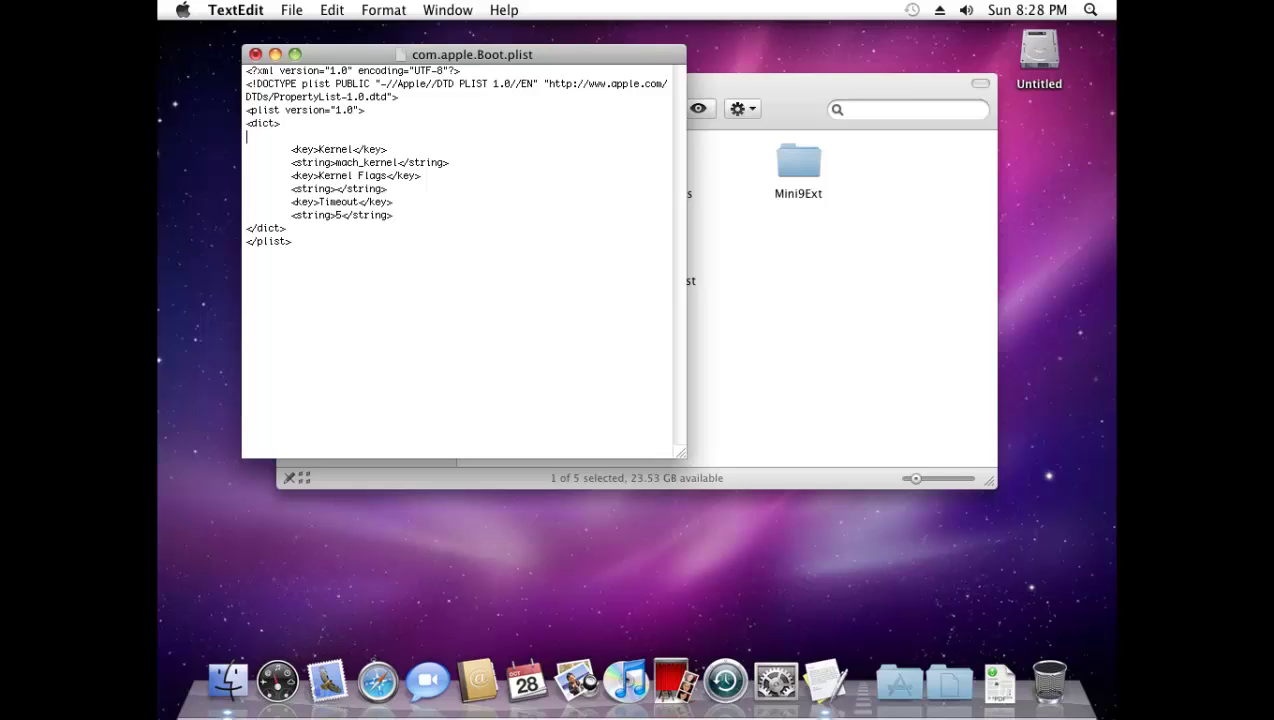
key("Tab")
type(">")
key("BackSpace")
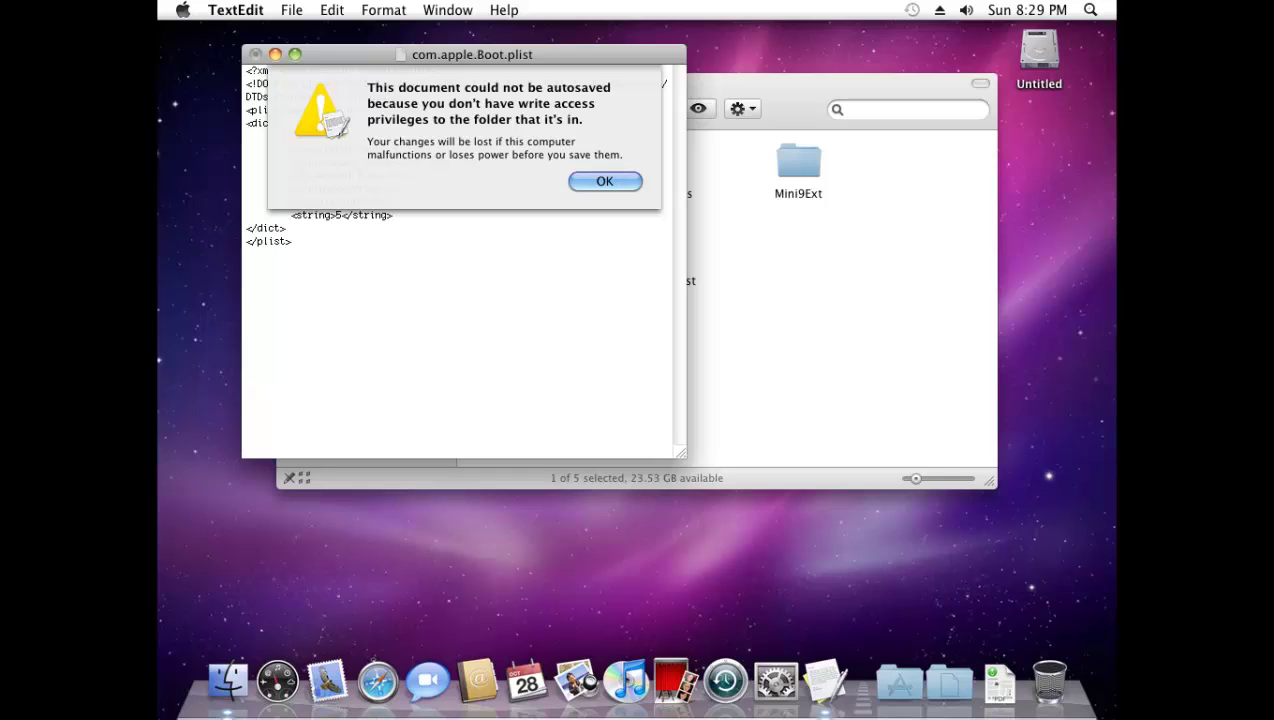
- Dismiss the autosave alert, type <key>Graphics Mode</key>, and start a new line
left_click(584, 183)
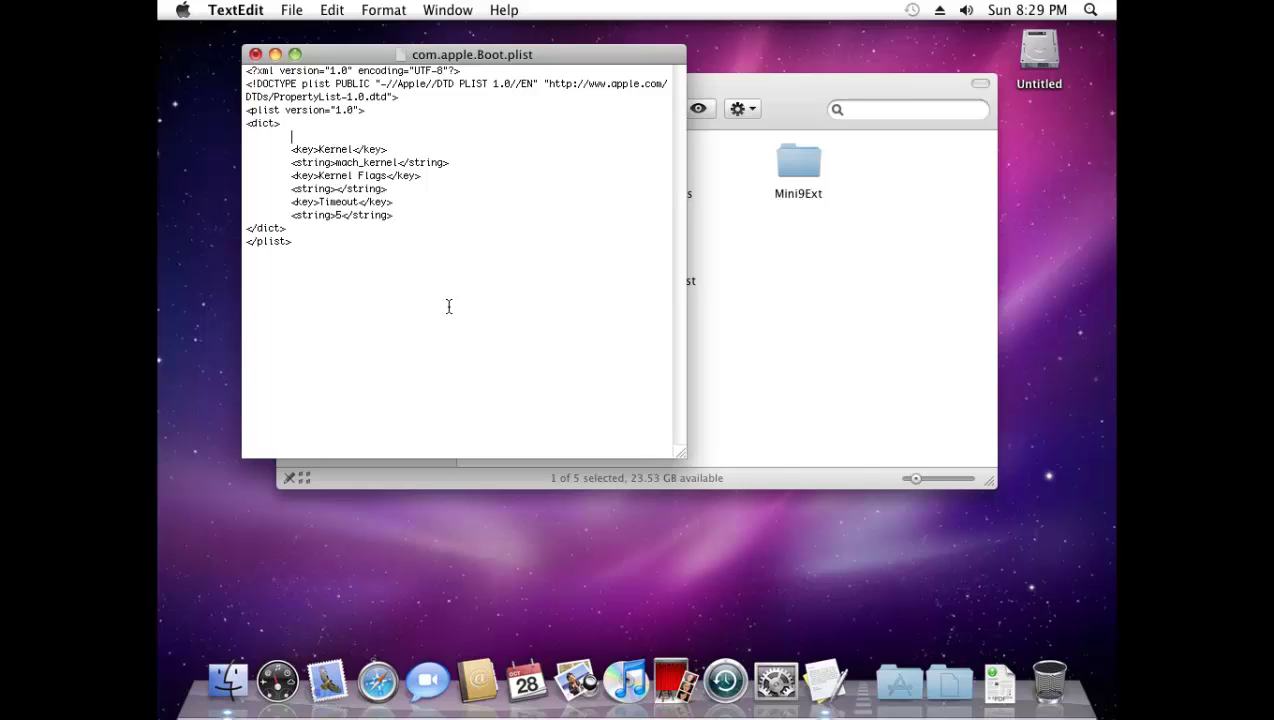
type("<")
type("key>Graphics Mode</key")
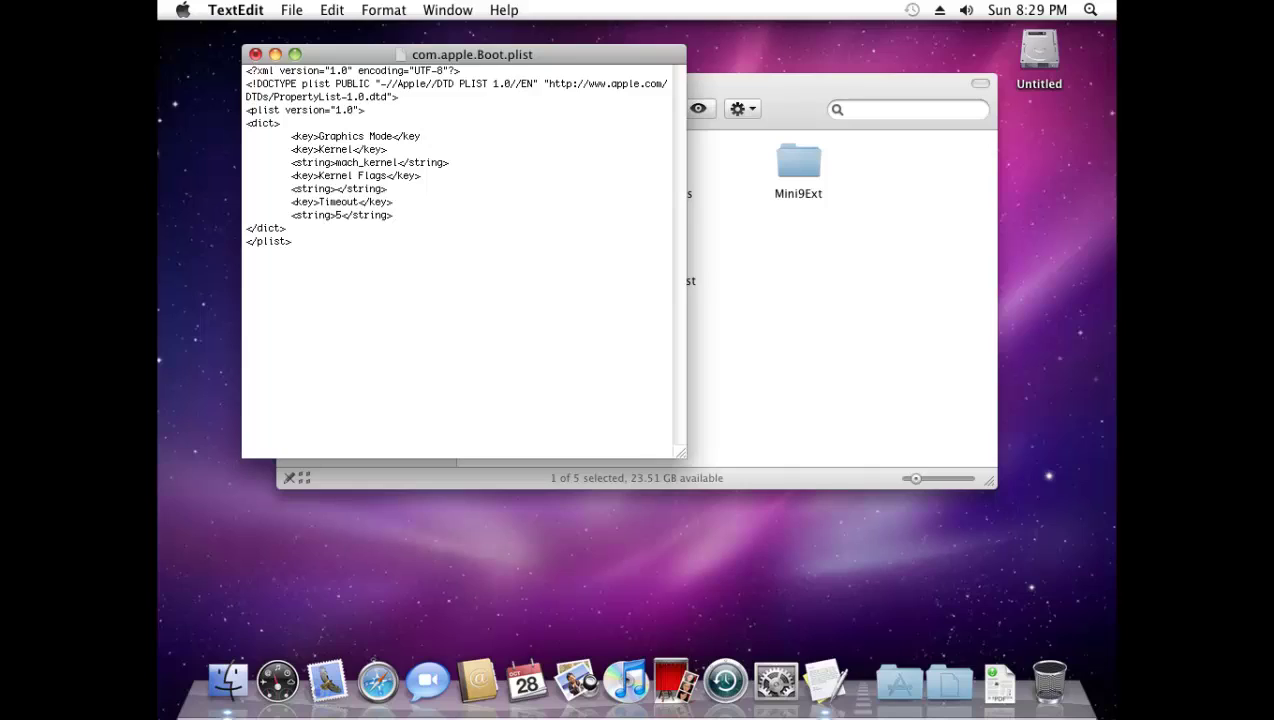
type(">")
key("Return")
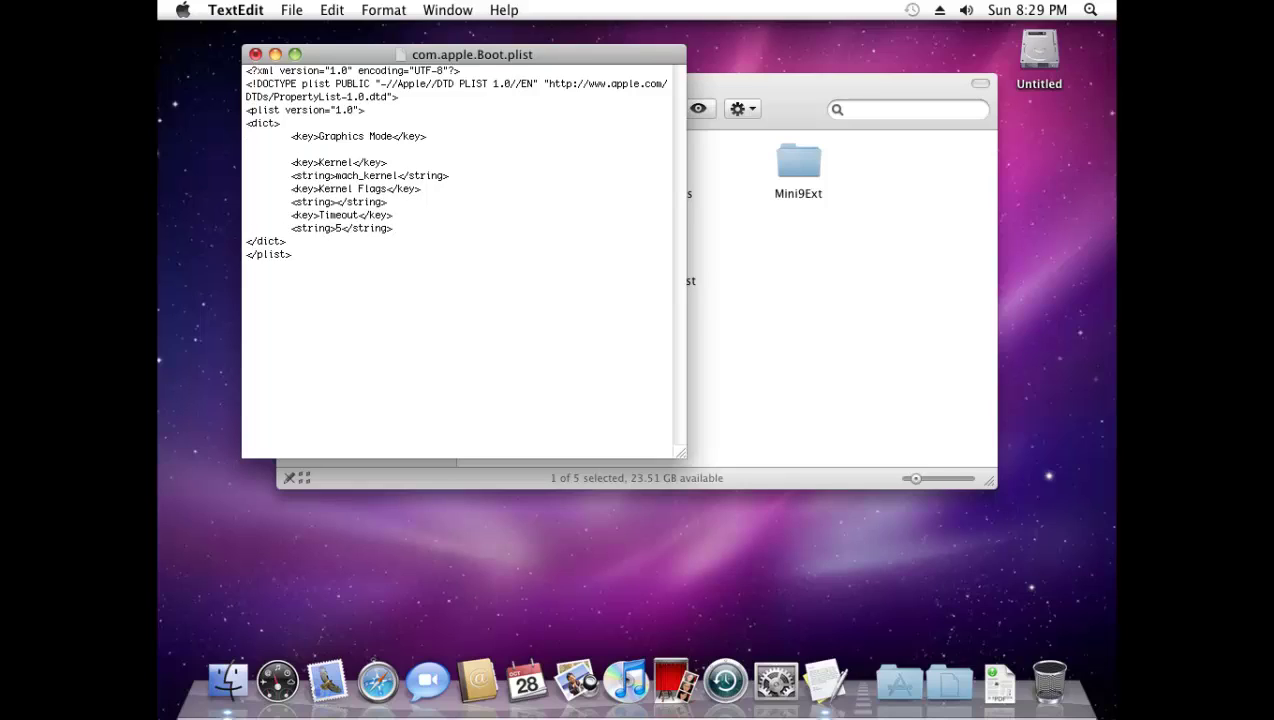
- Type the indented line <string>1360x768x32</string> beneath the Graphics Mode key
key("Tab")
type("<string>")
type("1360")
type("x768x32")
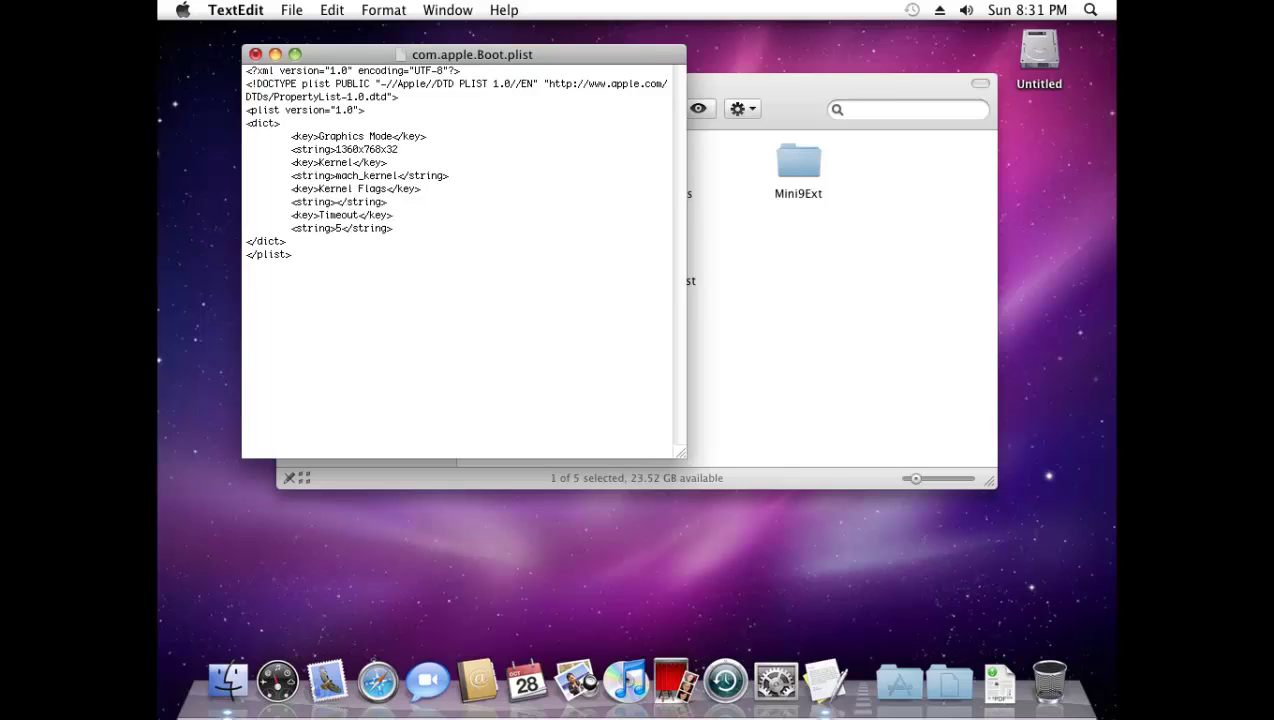
type("</string>")
- Copy the Graphics Mode key and 1360x768x32 value lines from the plist
left_click_drag(461, 149, 284, 145)
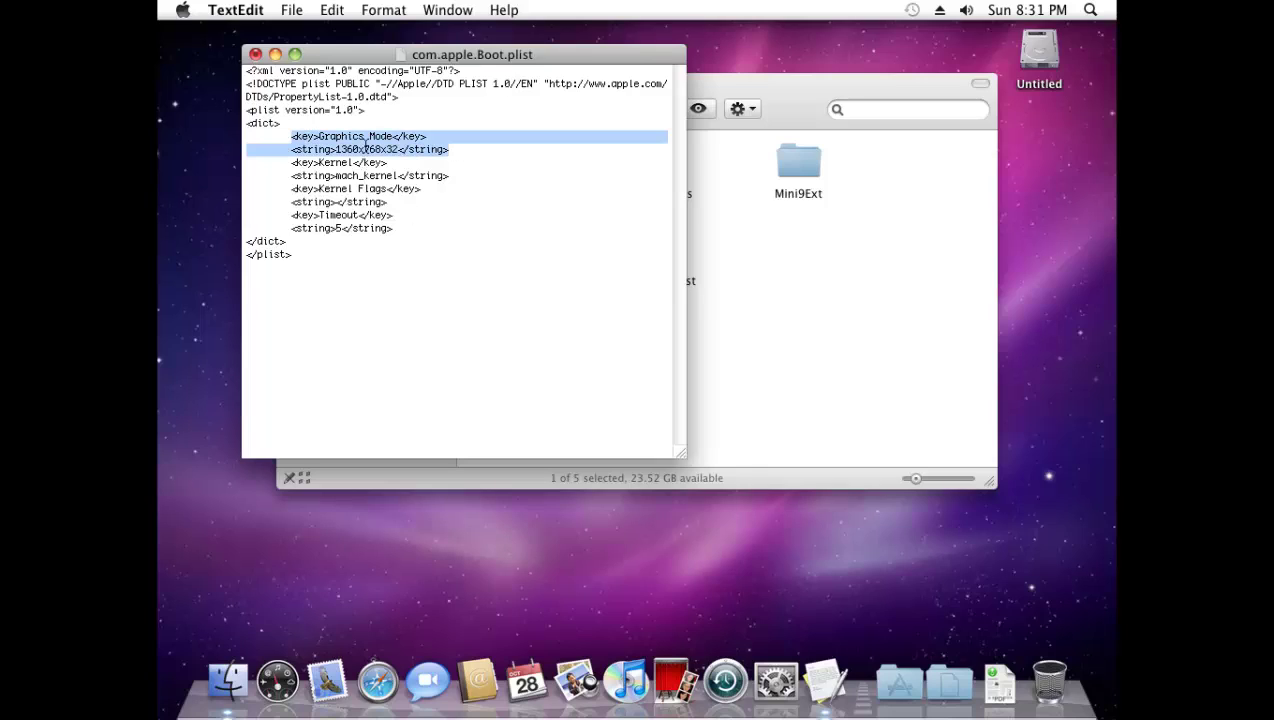
right_click(365, 148)
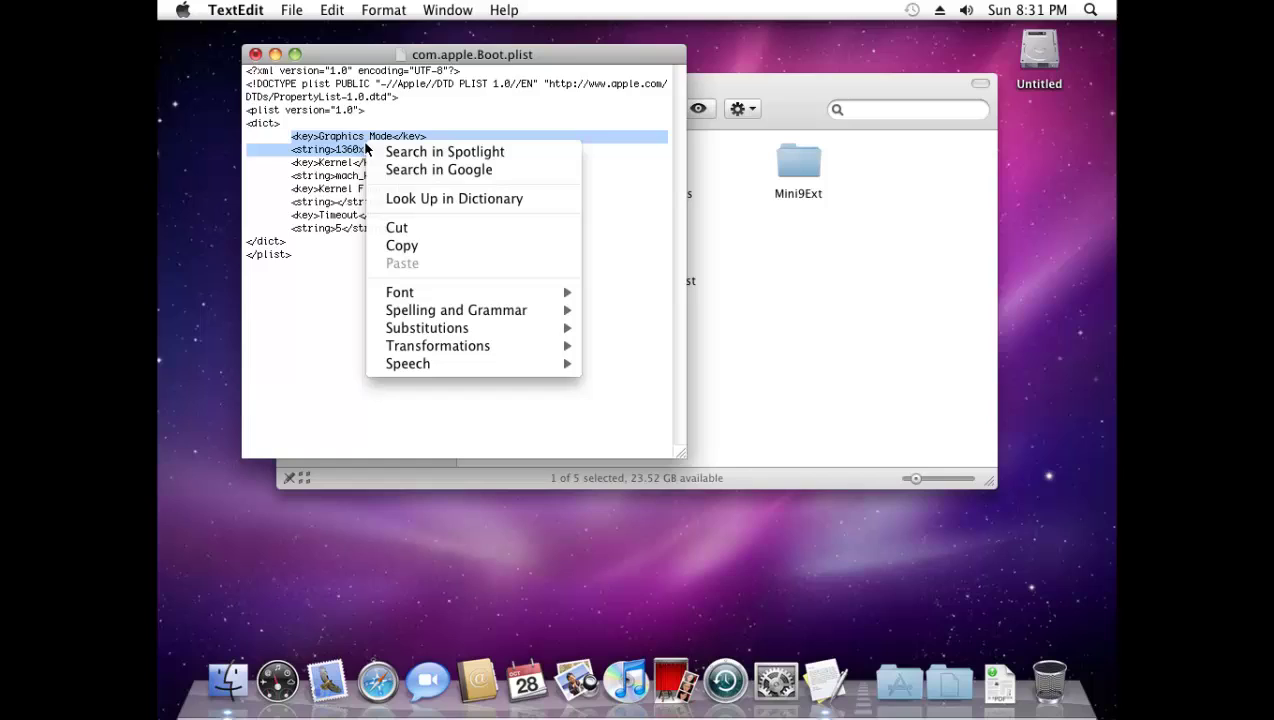
left_click(412, 246)
left_click(456, 149)
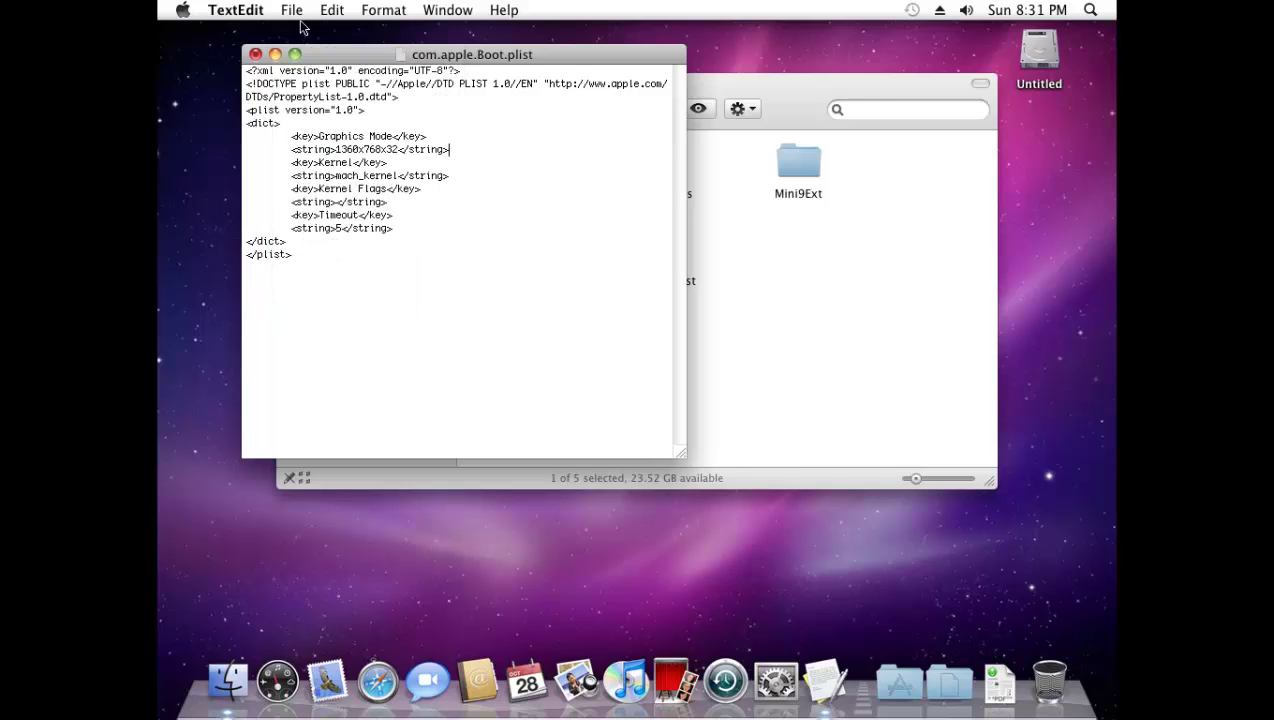
- Save the edited file as com.apple.Boot.plist on the Desktop, without a .txt extension
left_click(299, 12)
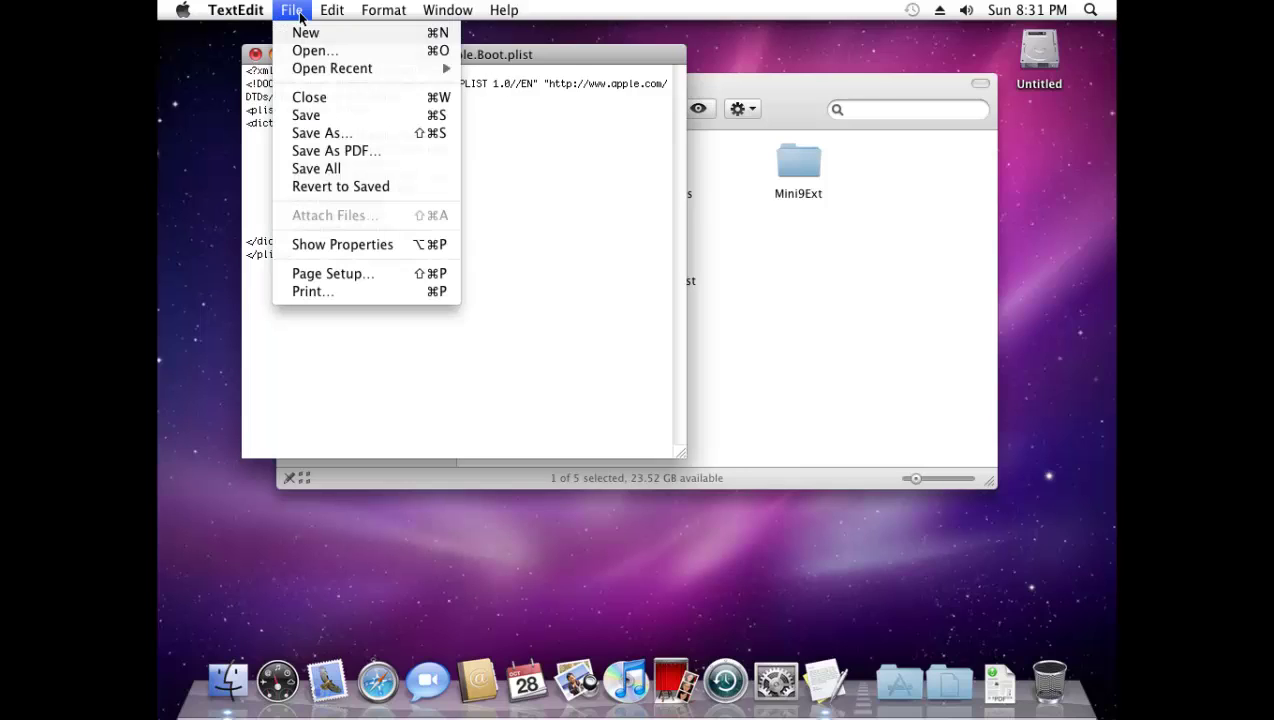
left_click(335, 135)
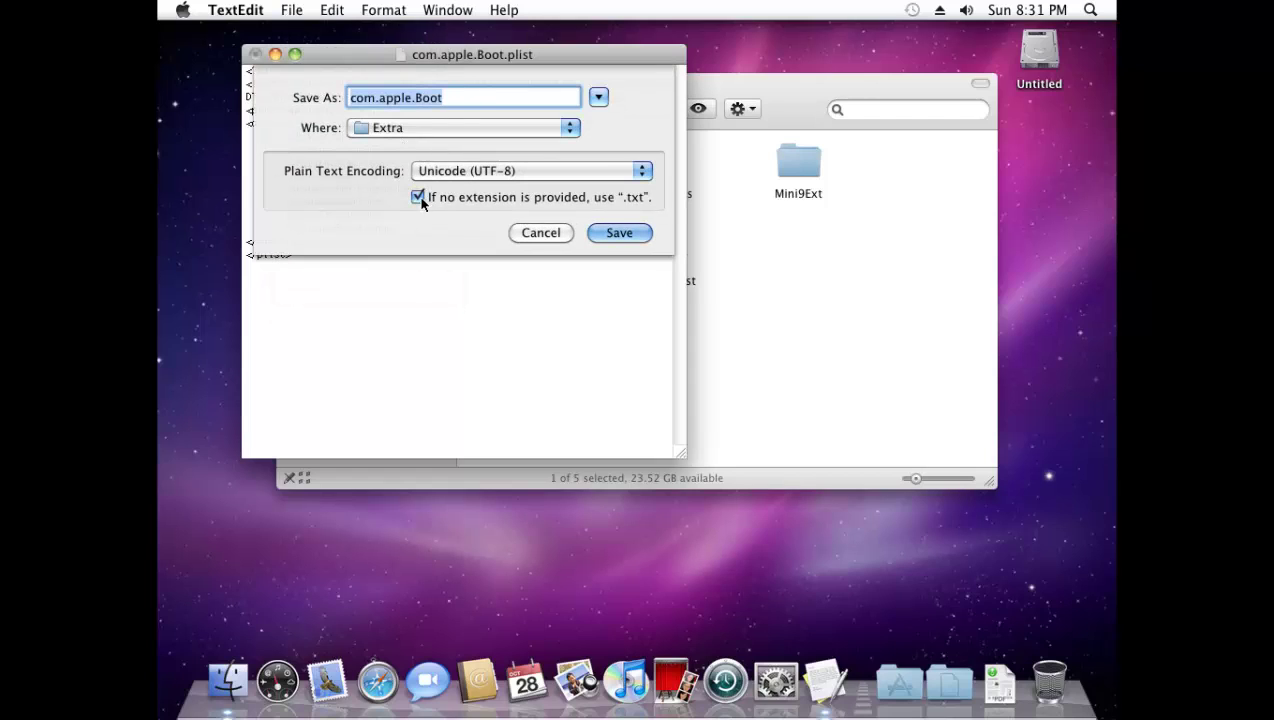
left_click(417, 197)
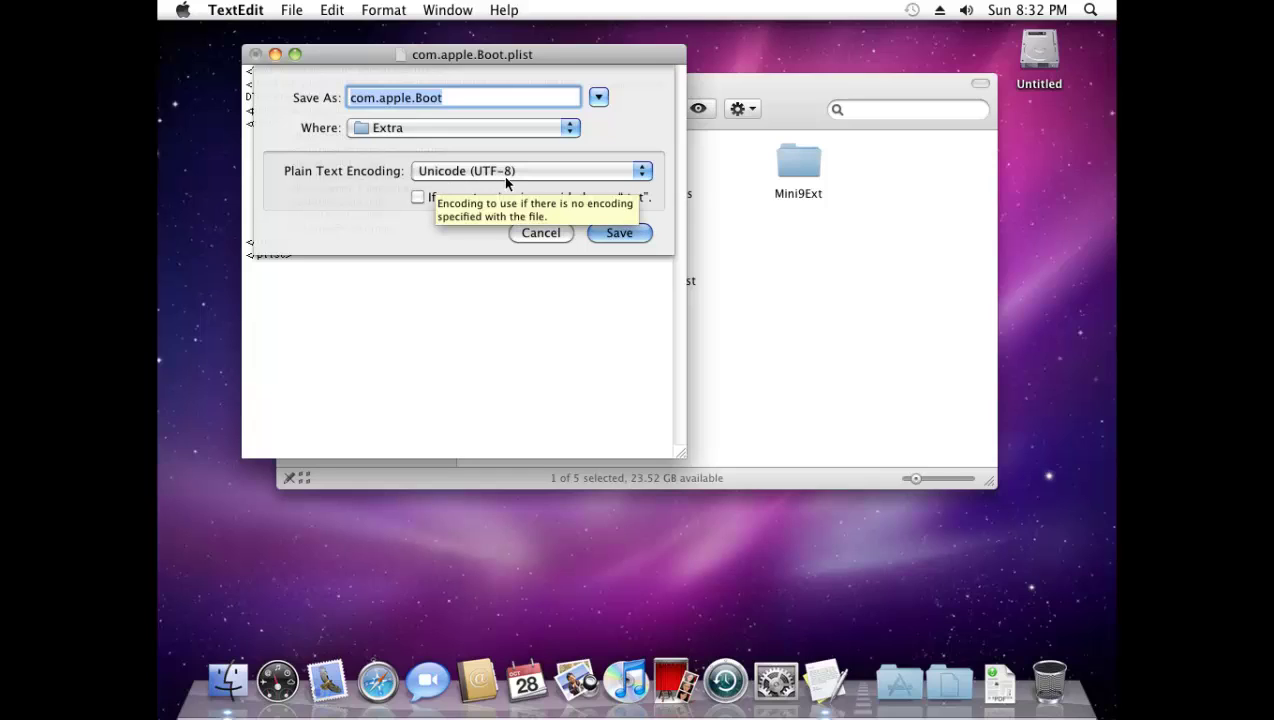
left_click(469, 97)
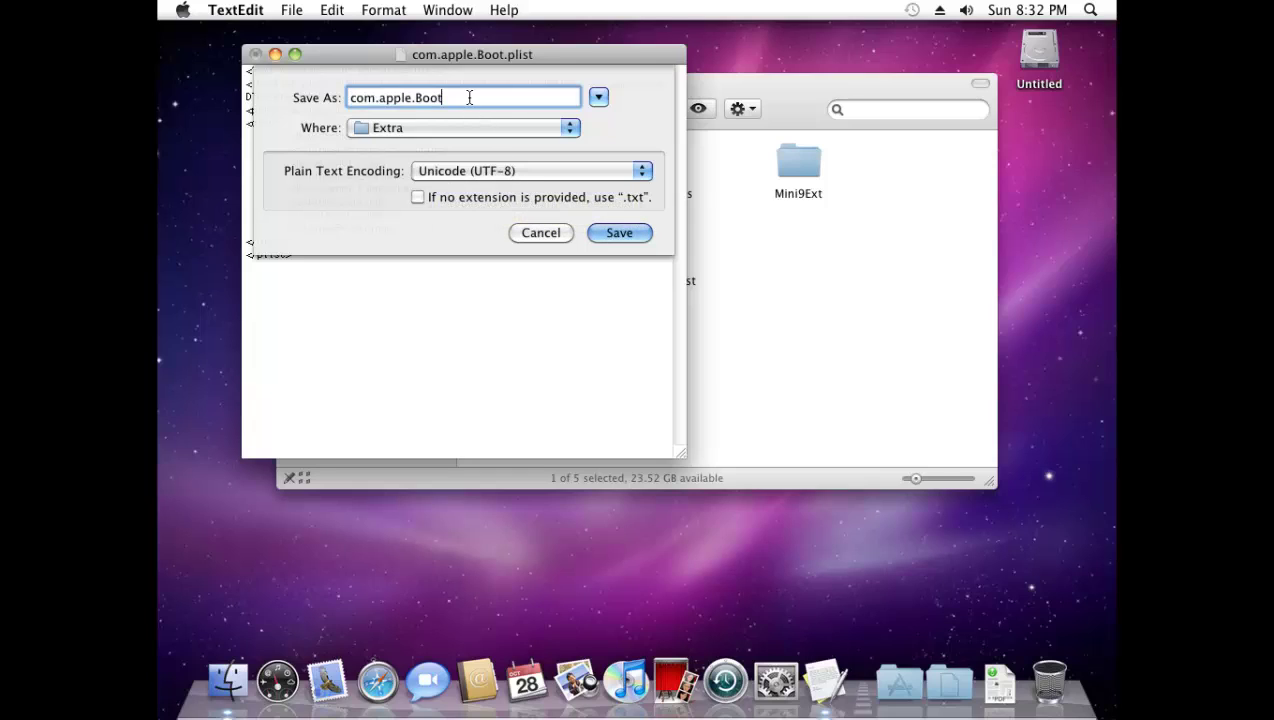
type(".plist")
left_click(405, 130)
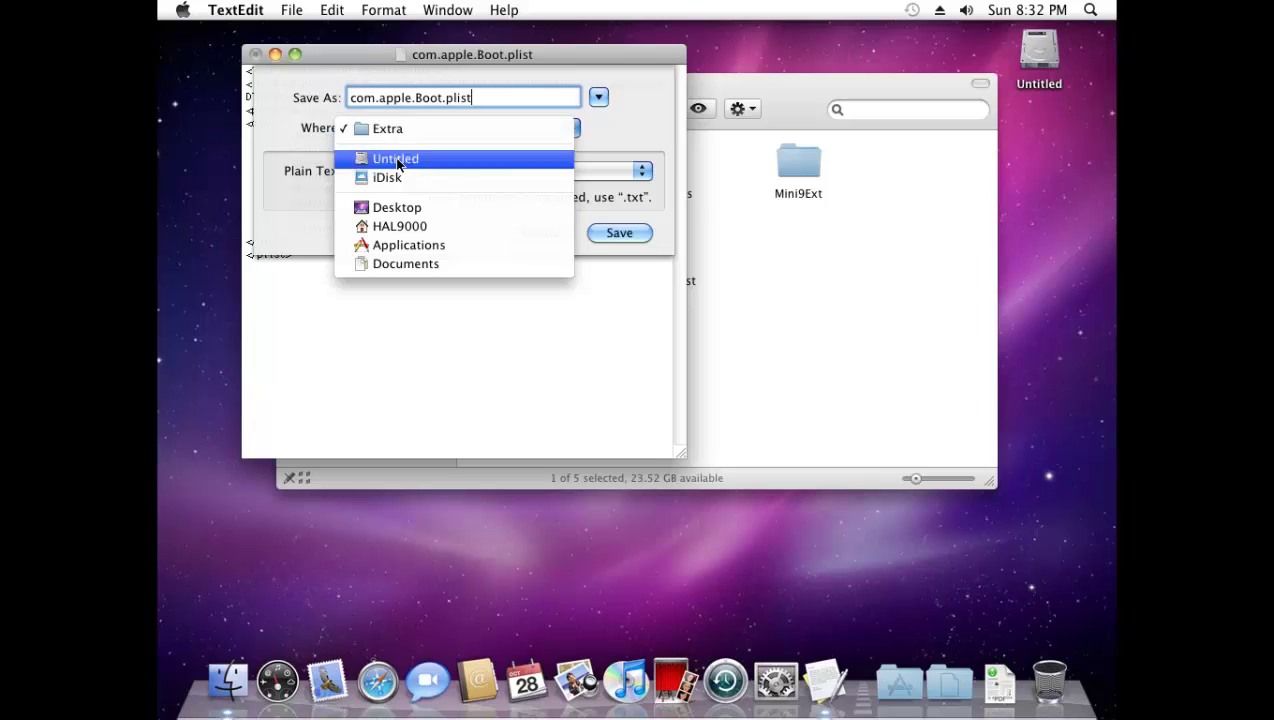
left_click(383, 208)
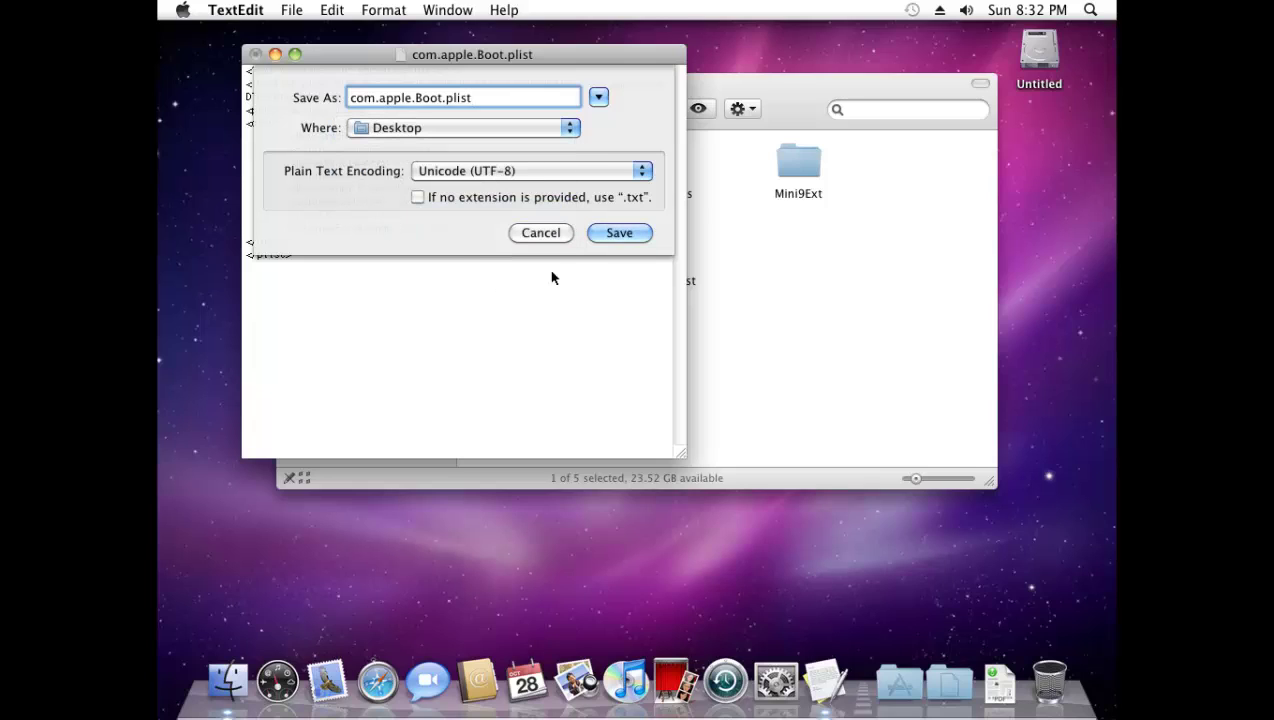
left_click(617, 233)
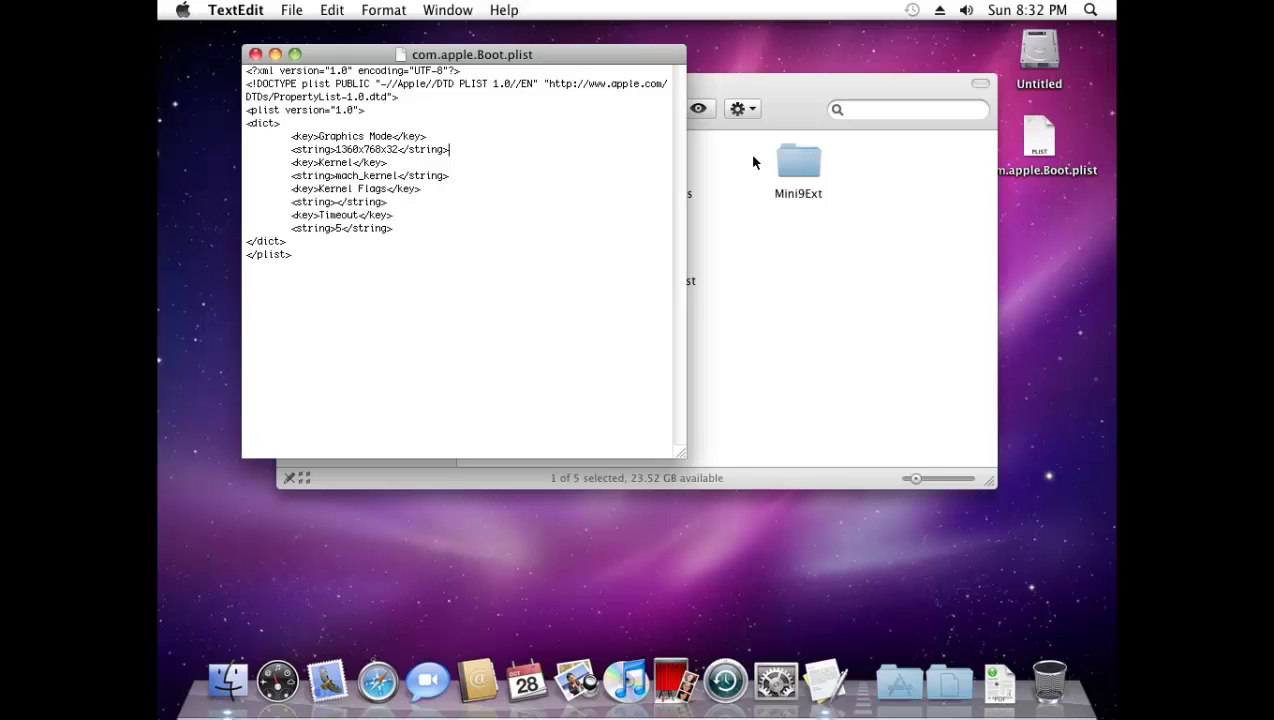
- Close the plist, move the Desktop copy into Extra, replace the old file, and enter the admin password
left_click(255, 55)
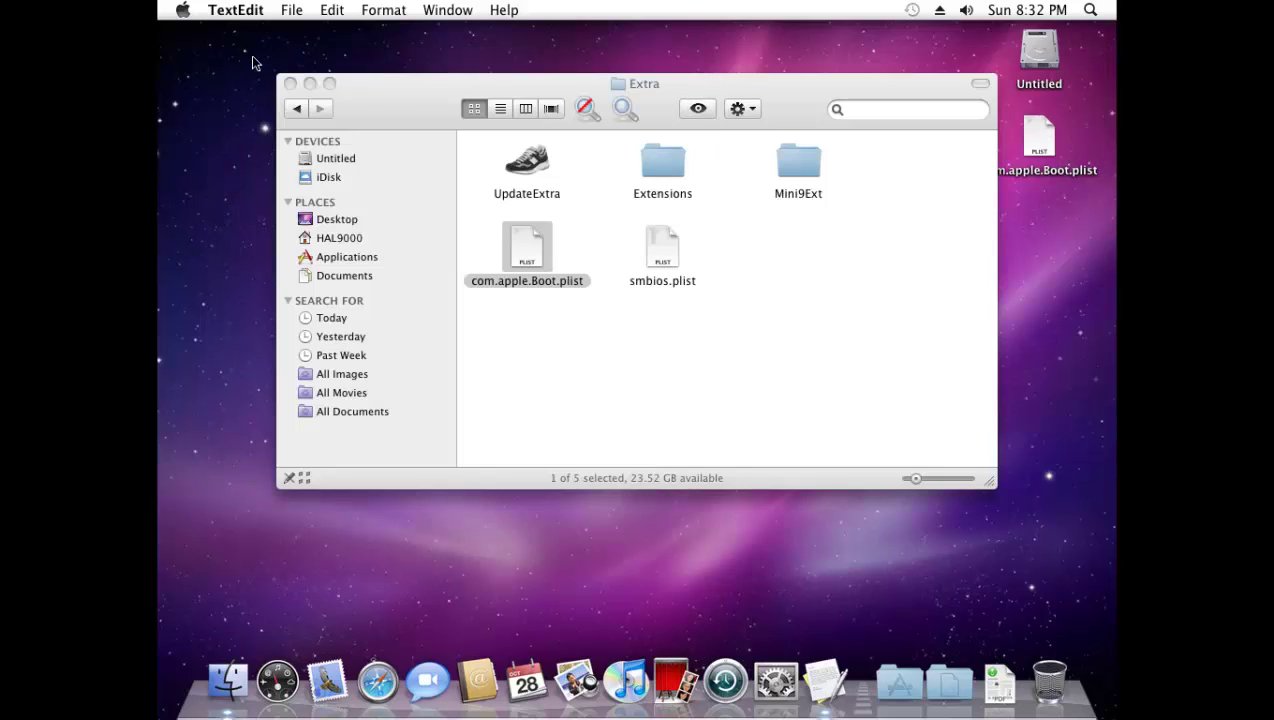
left_click_drag(1031, 150, 711, 317)
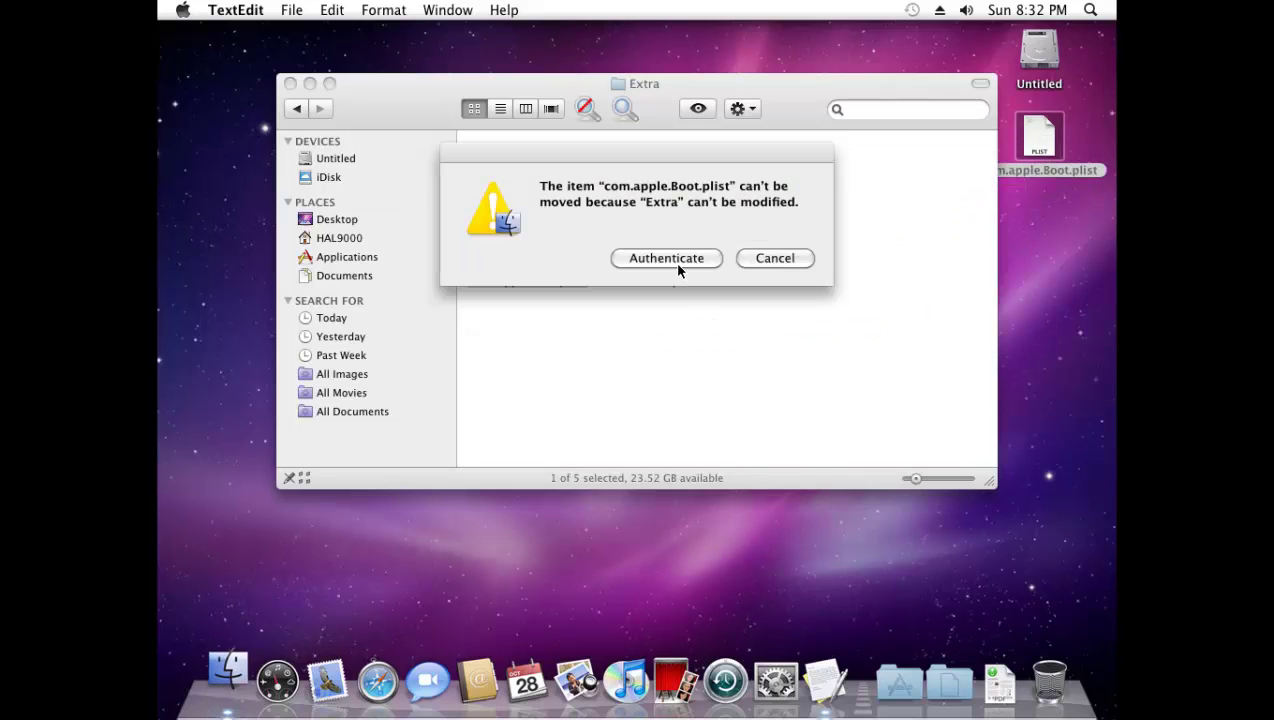
left_click(666, 258)
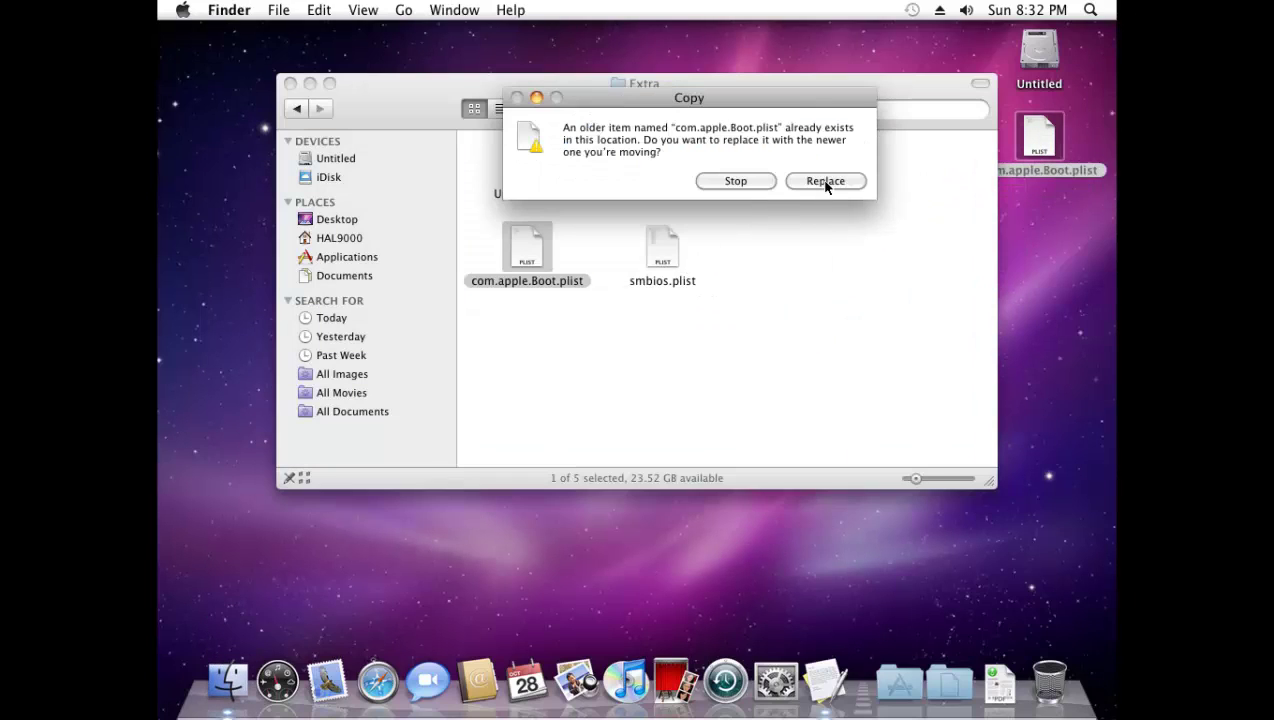
left_click(826, 182)
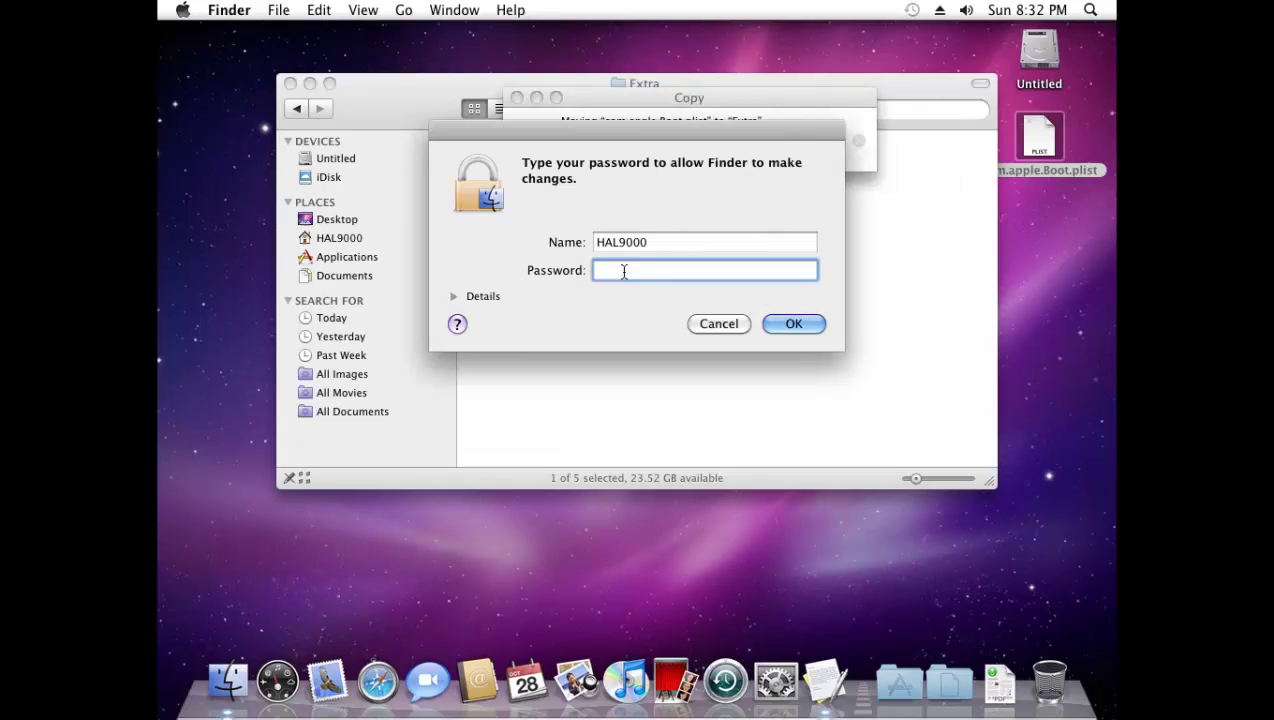
left_click(808, 323)
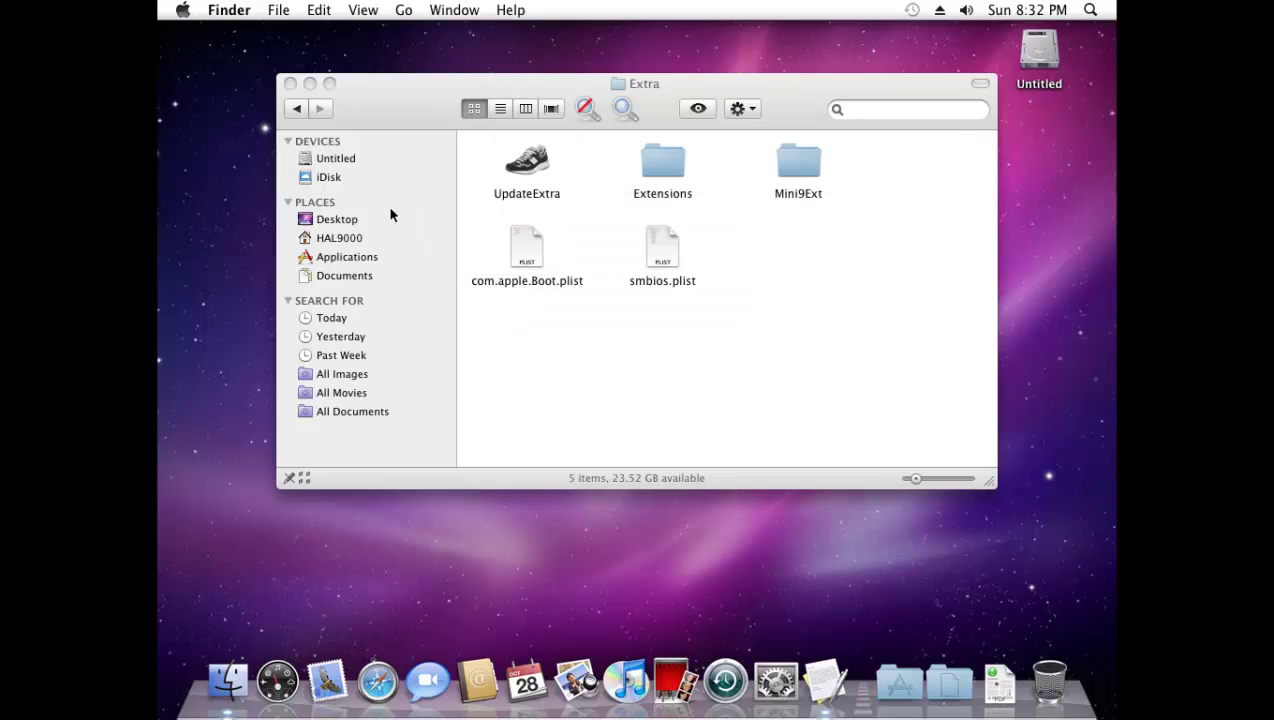
- Browse the Untitled disk to Library > Preferences > SystemConfiguration
left_click(339, 161)
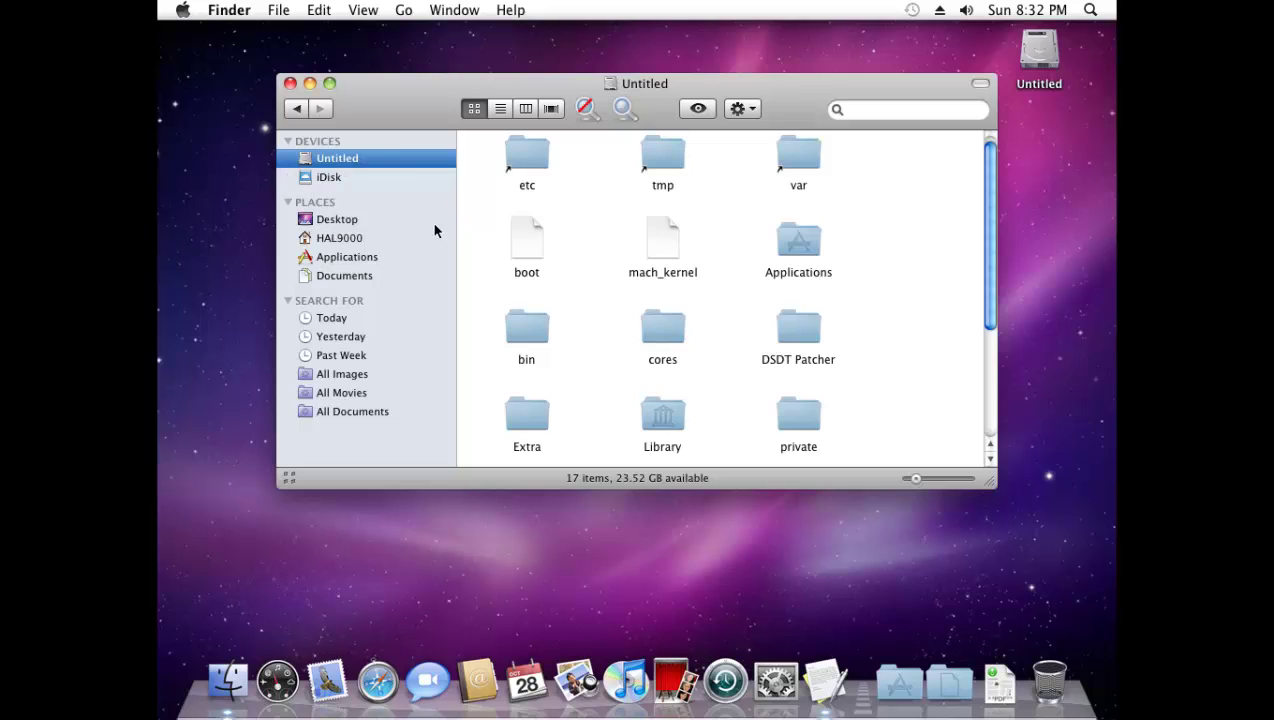
double_click(650, 415)
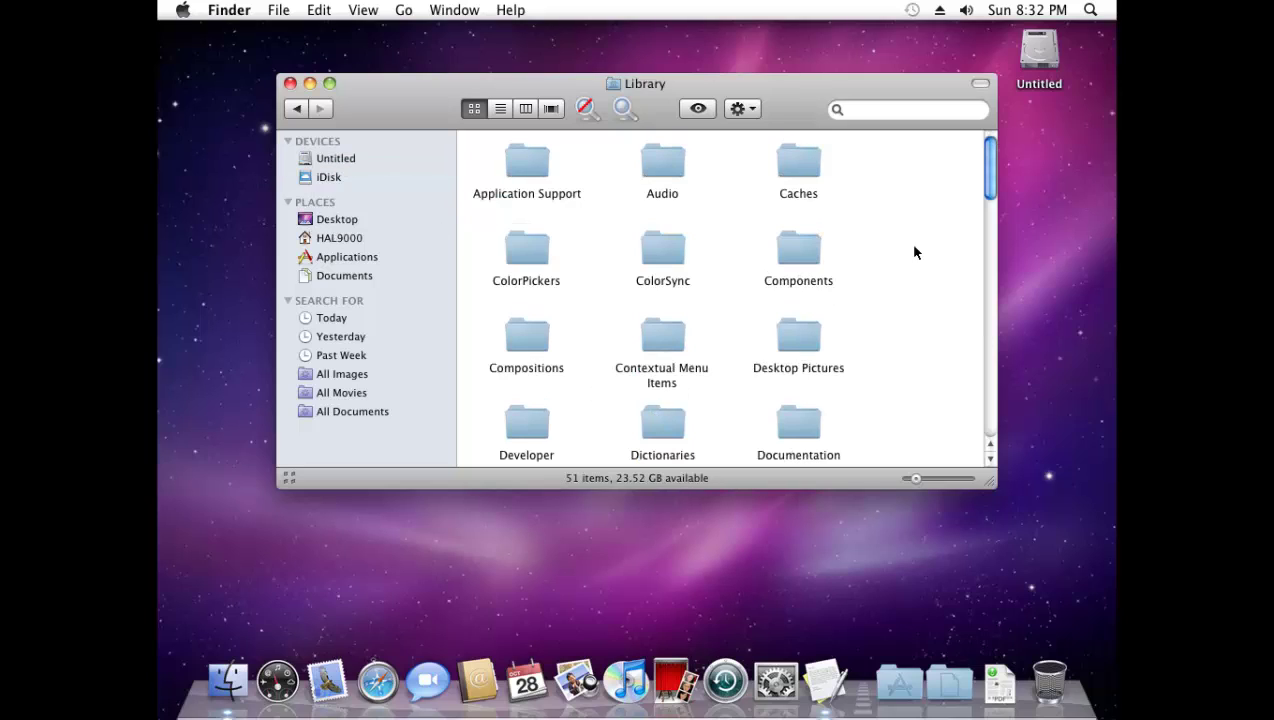
left_click_drag(987, 166, 987, 303)
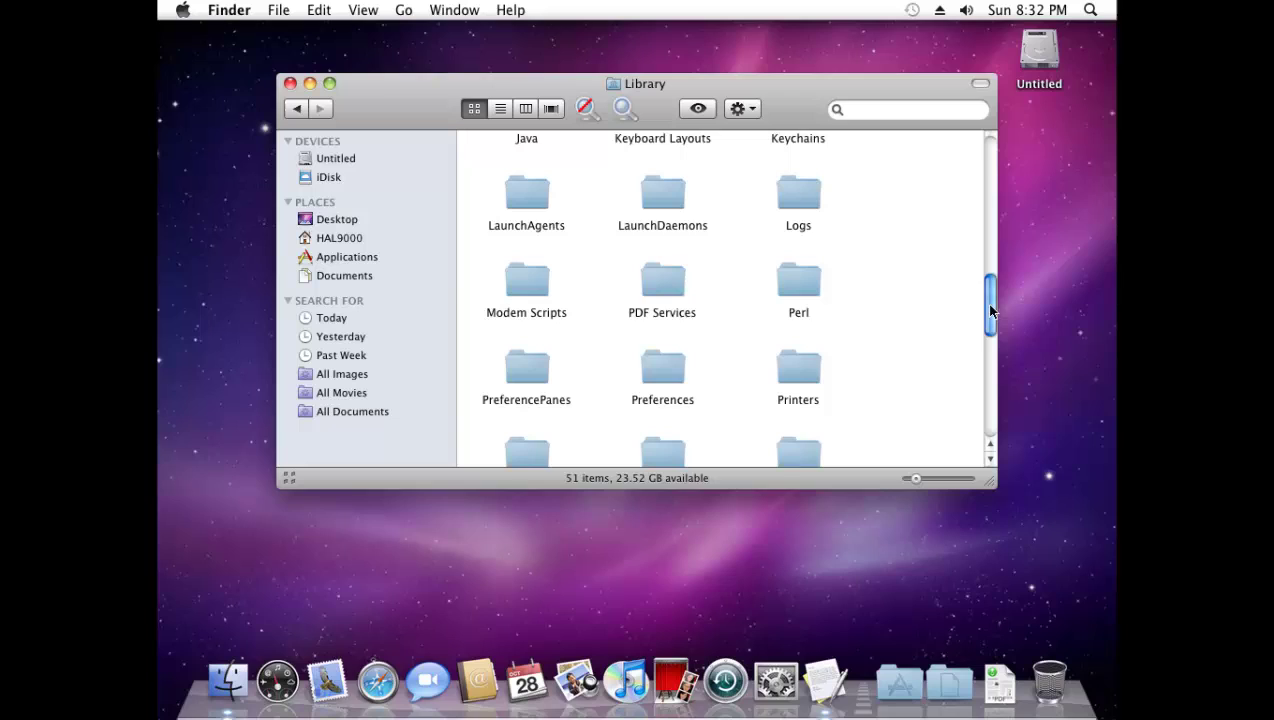
double_click(662, 372)
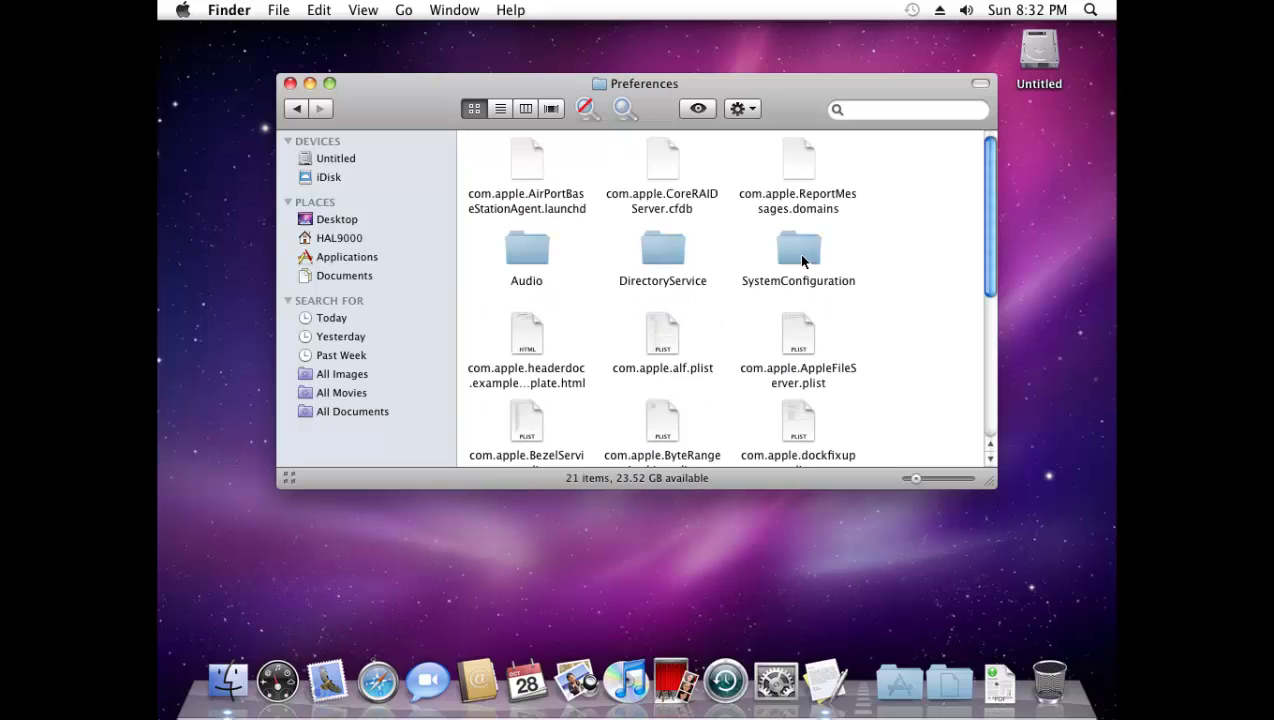
double_click(801, 260)
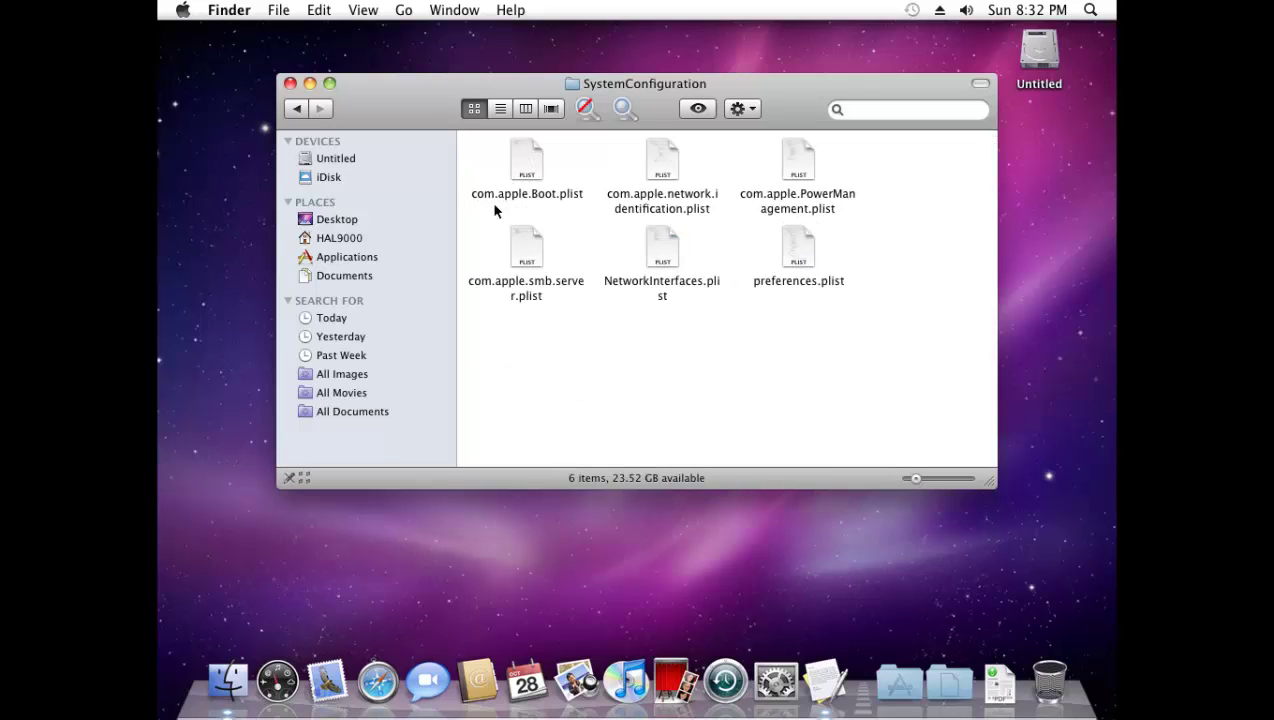
- Choose Open With > Other… for com.apple.Boot.plist
right_click(535, 178)
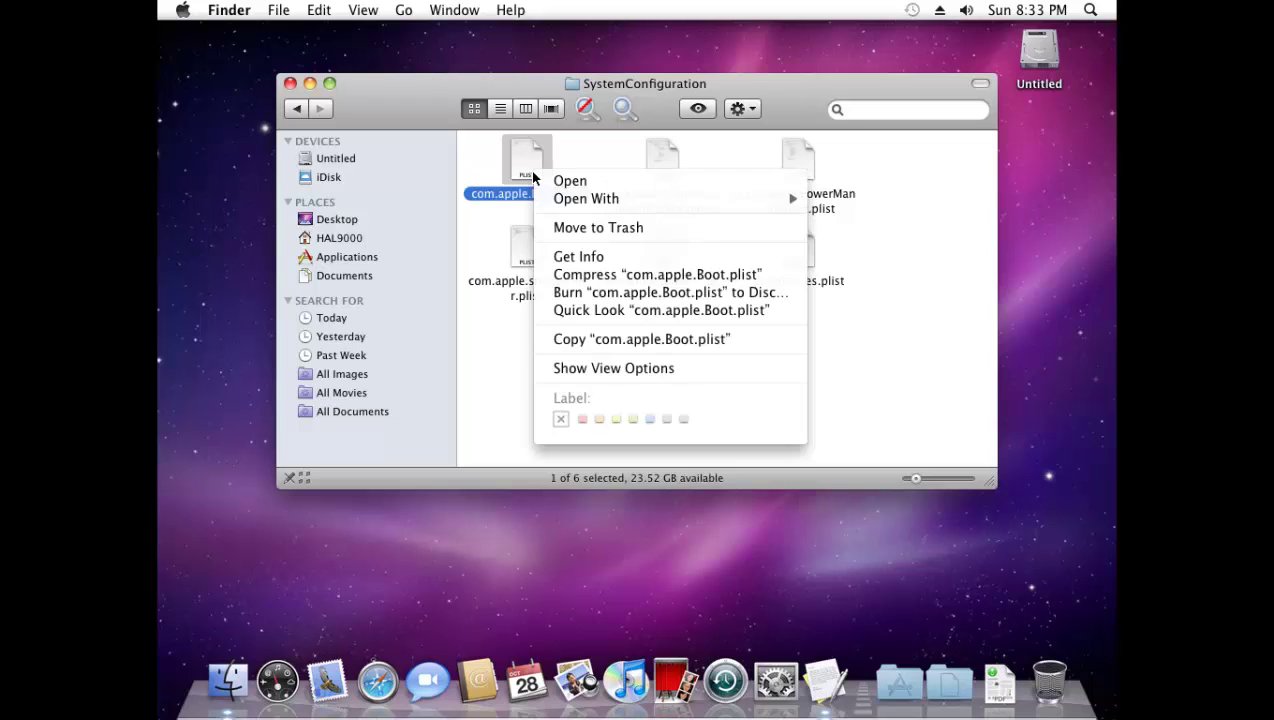
mouse_move(707, 198)
left_click(828, 230)
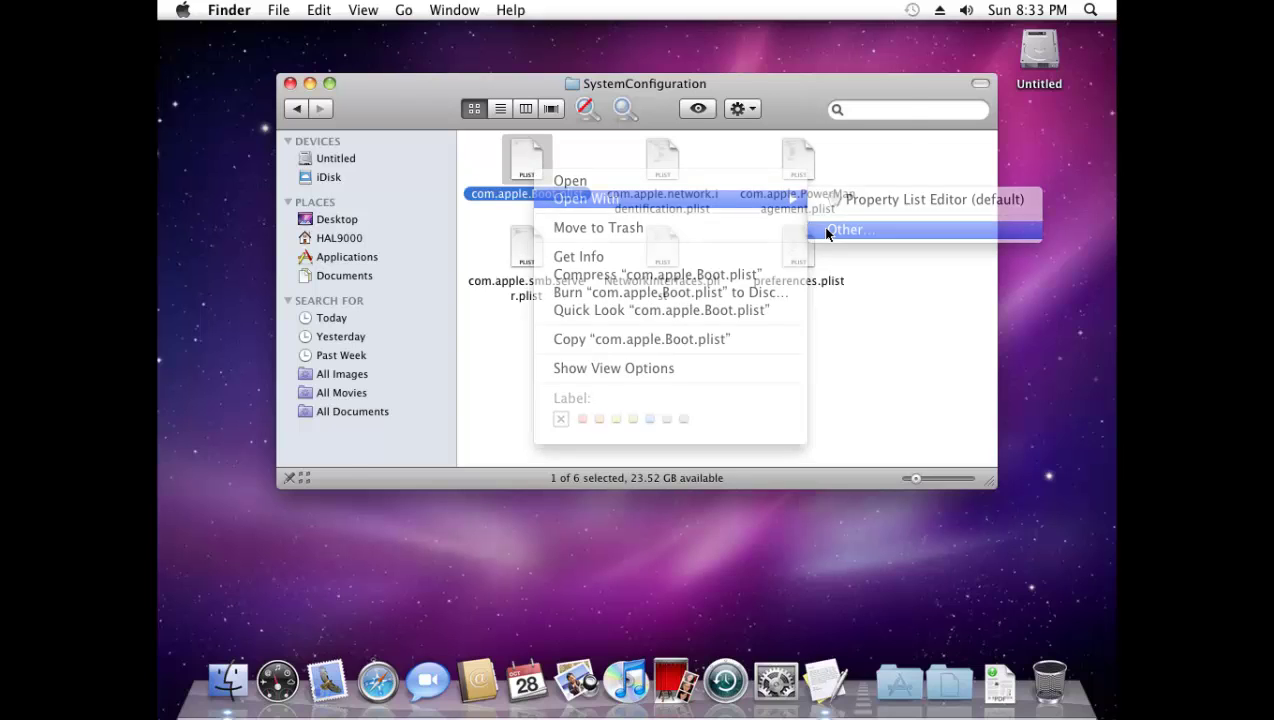
left_click_drag(697, 201, 697, 256)
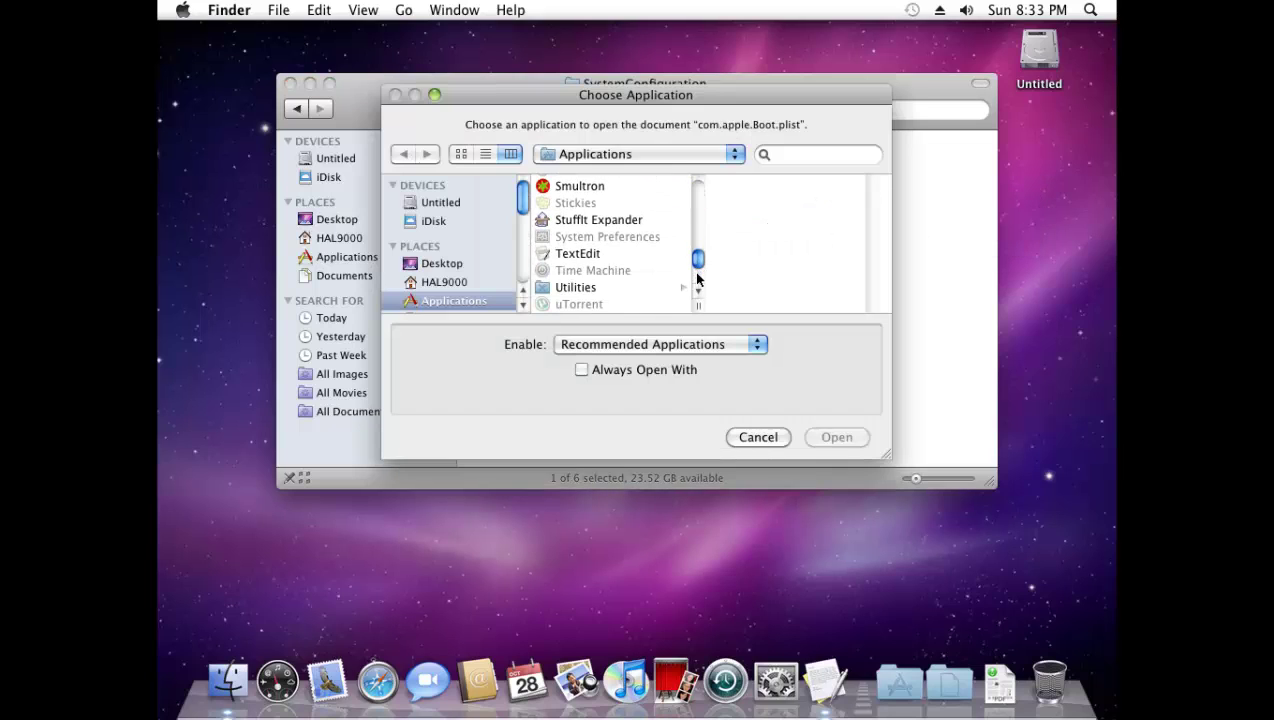
- Open the plist in TextEdit and paste the Graphics Mode 1360x768x32 lines after <dict>, above the Kernel key
left_click(590, 253)
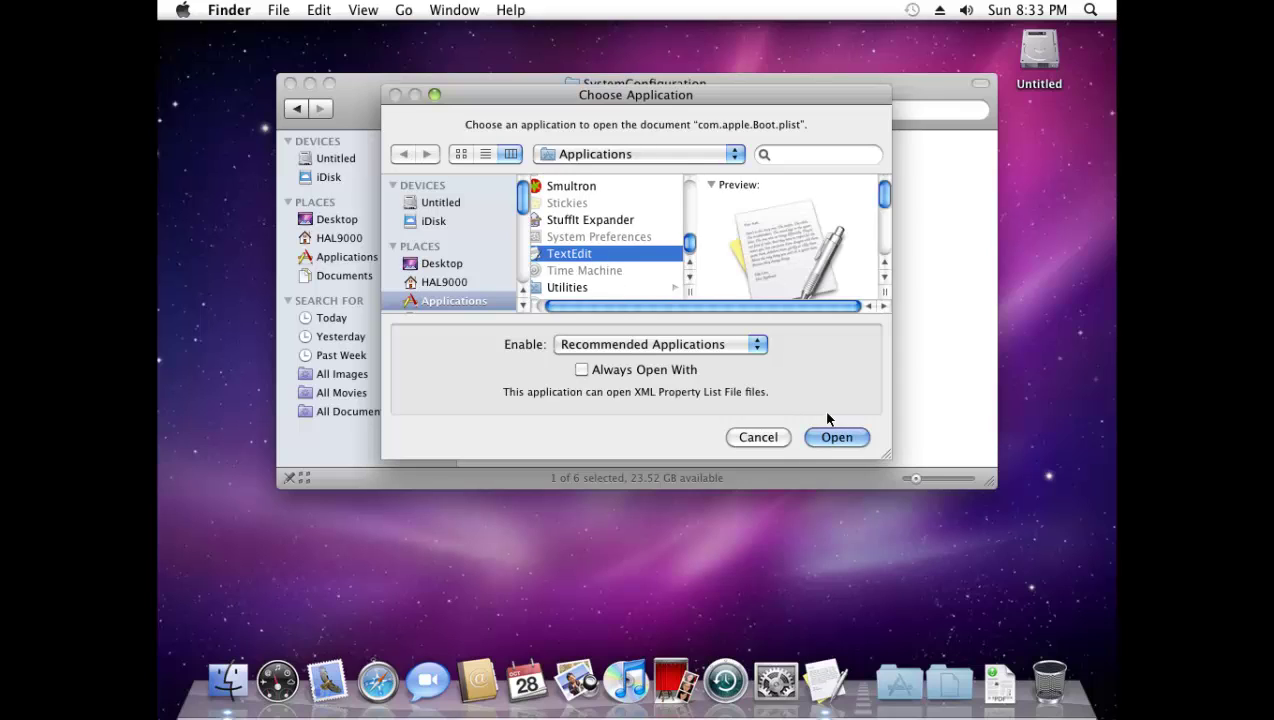
left_click(836, 438)
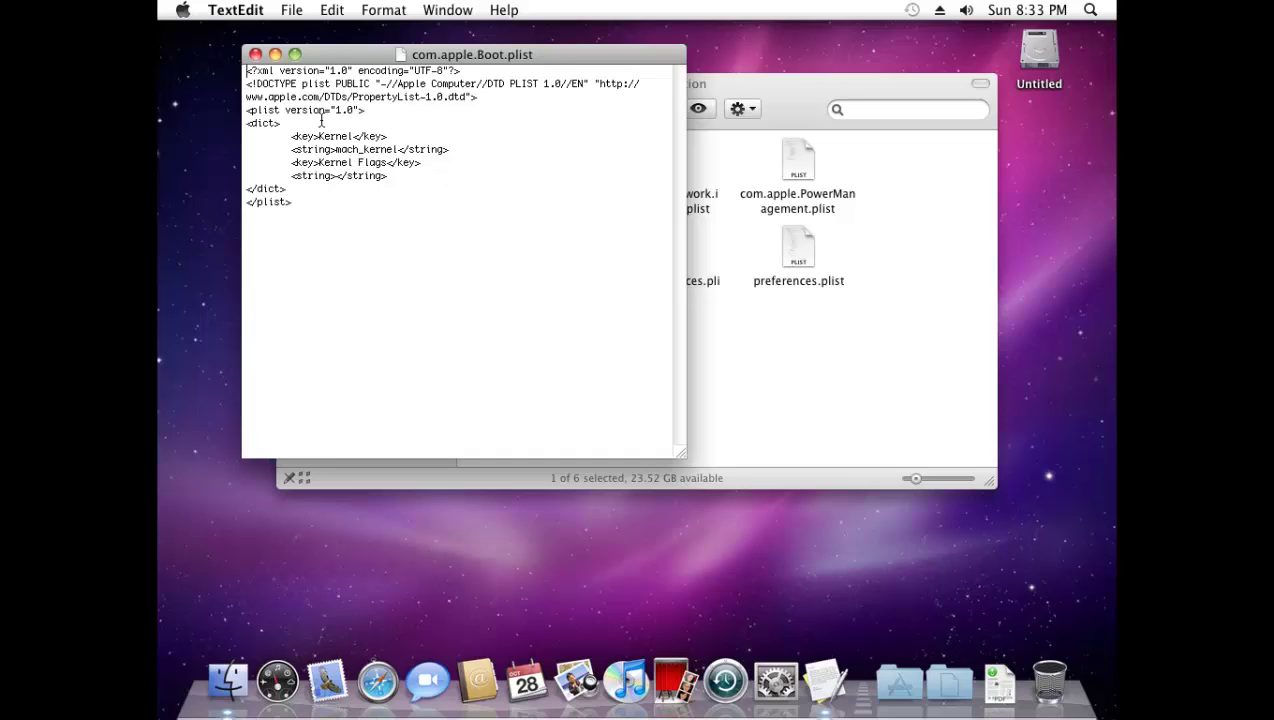
left_click(322, 122)
key("Return")
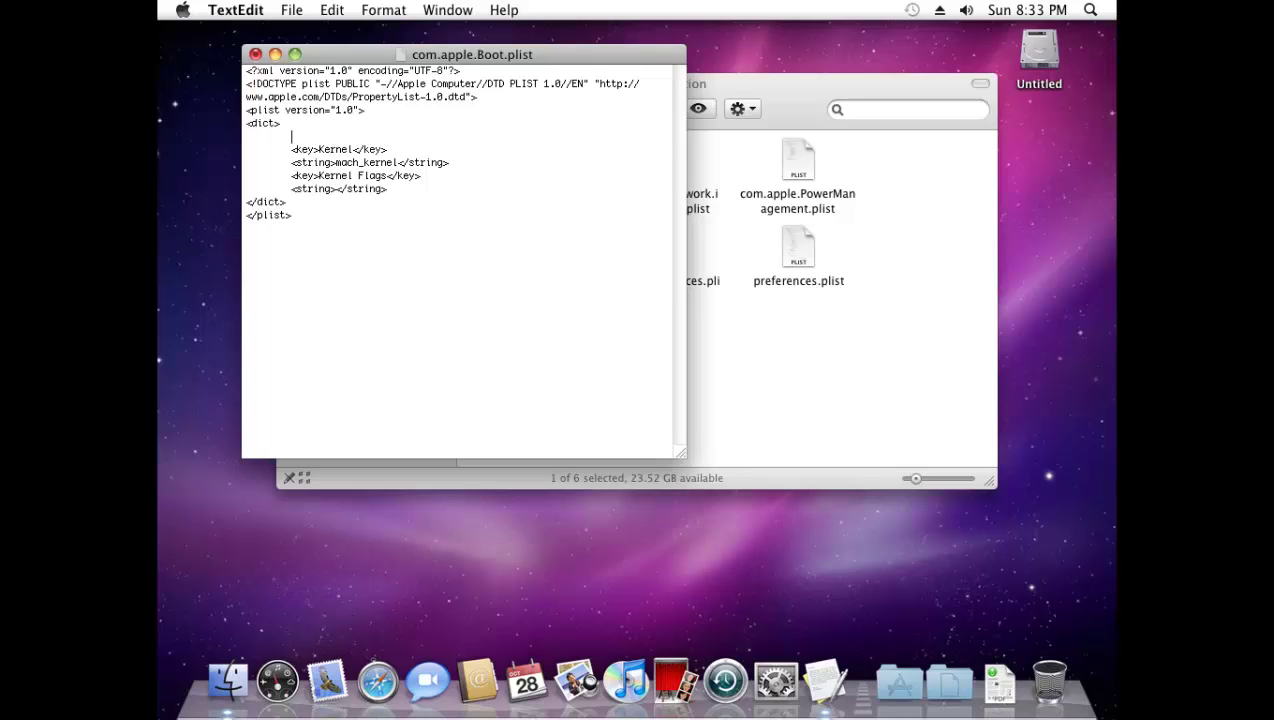
right_click(312, 133)
left_click(343, 174)
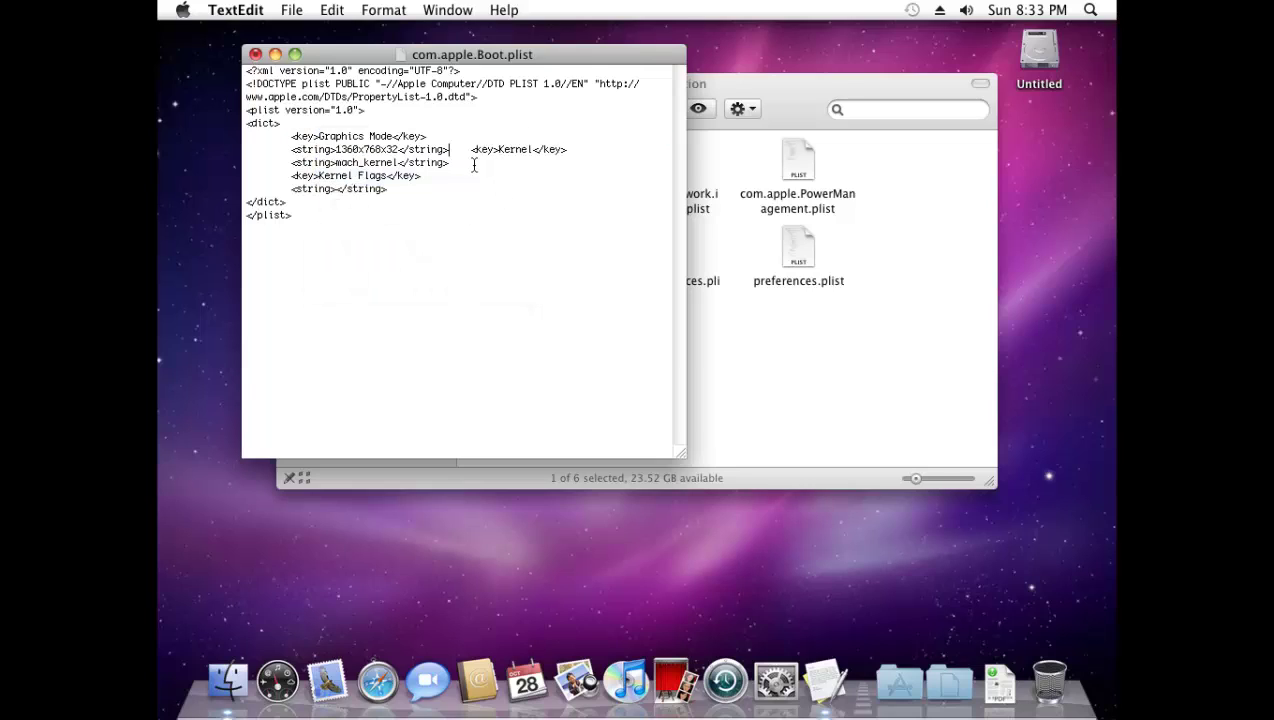
key("Return")
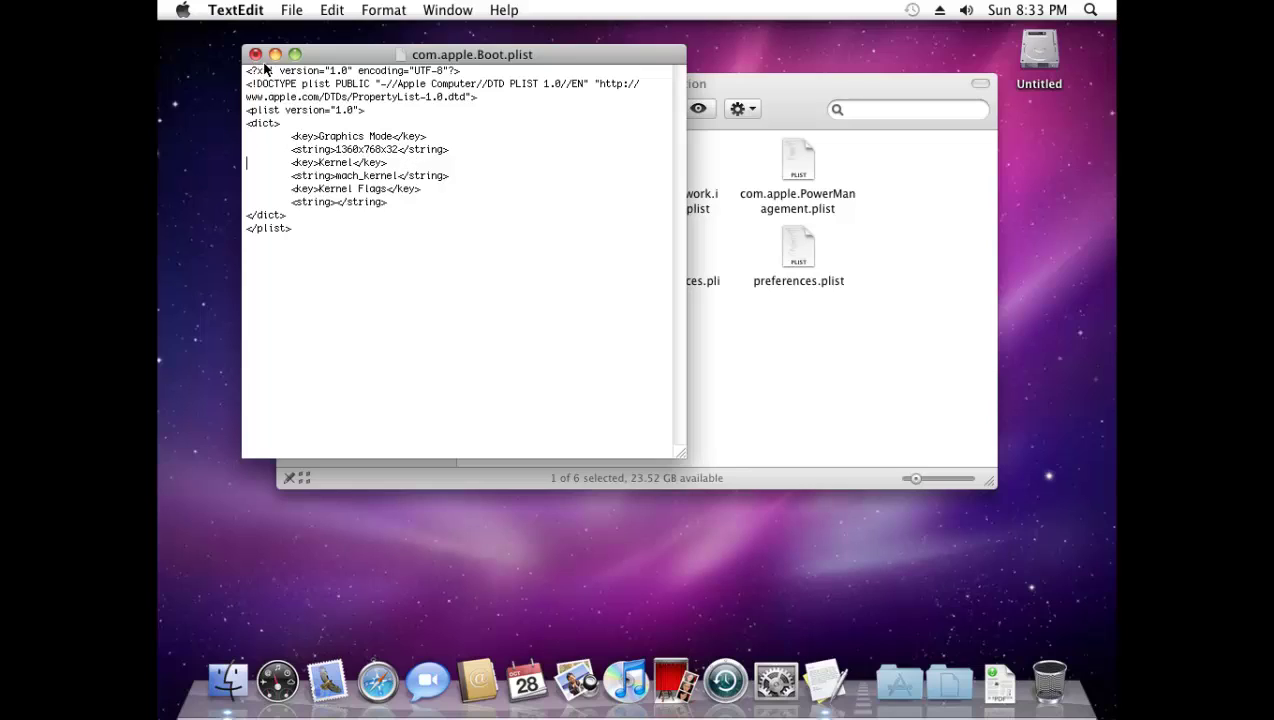
- Save the edited file to the Desktop as com.apple.Boot.plist, without a .txt extension
left_click(296, 10)
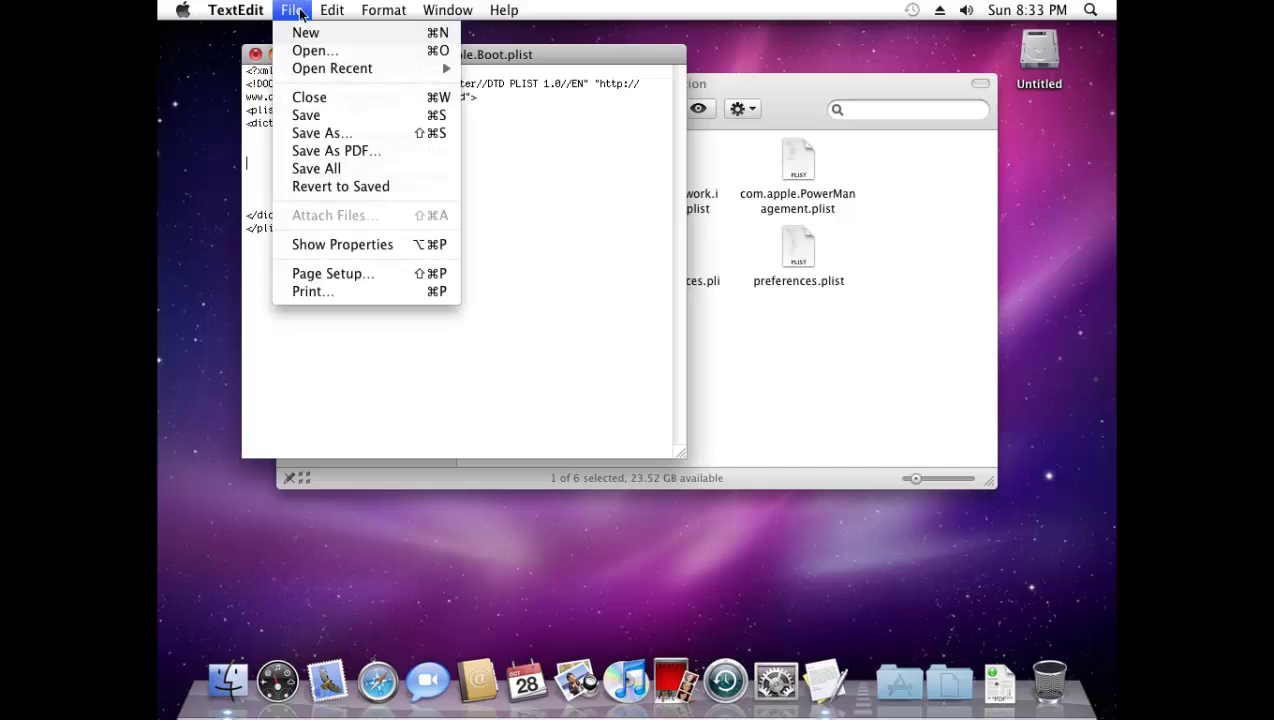
left_click(363, 135)
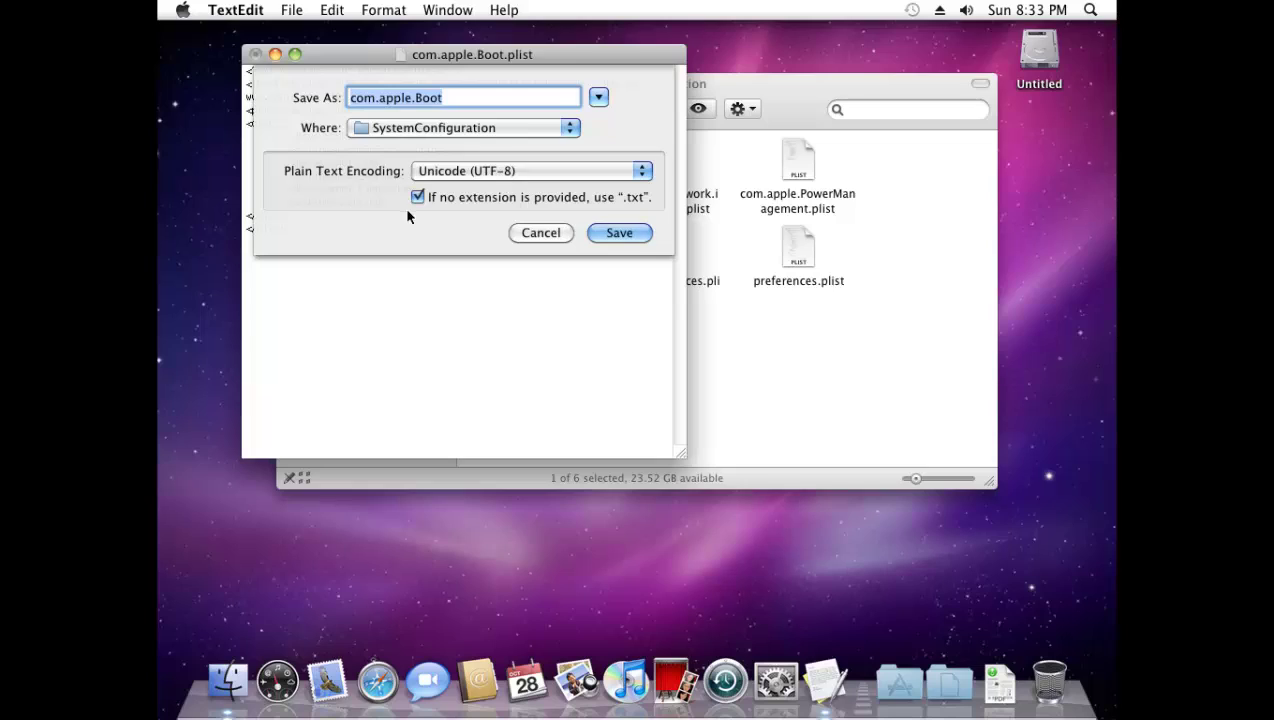
left_click(417, 197)
key("Right")
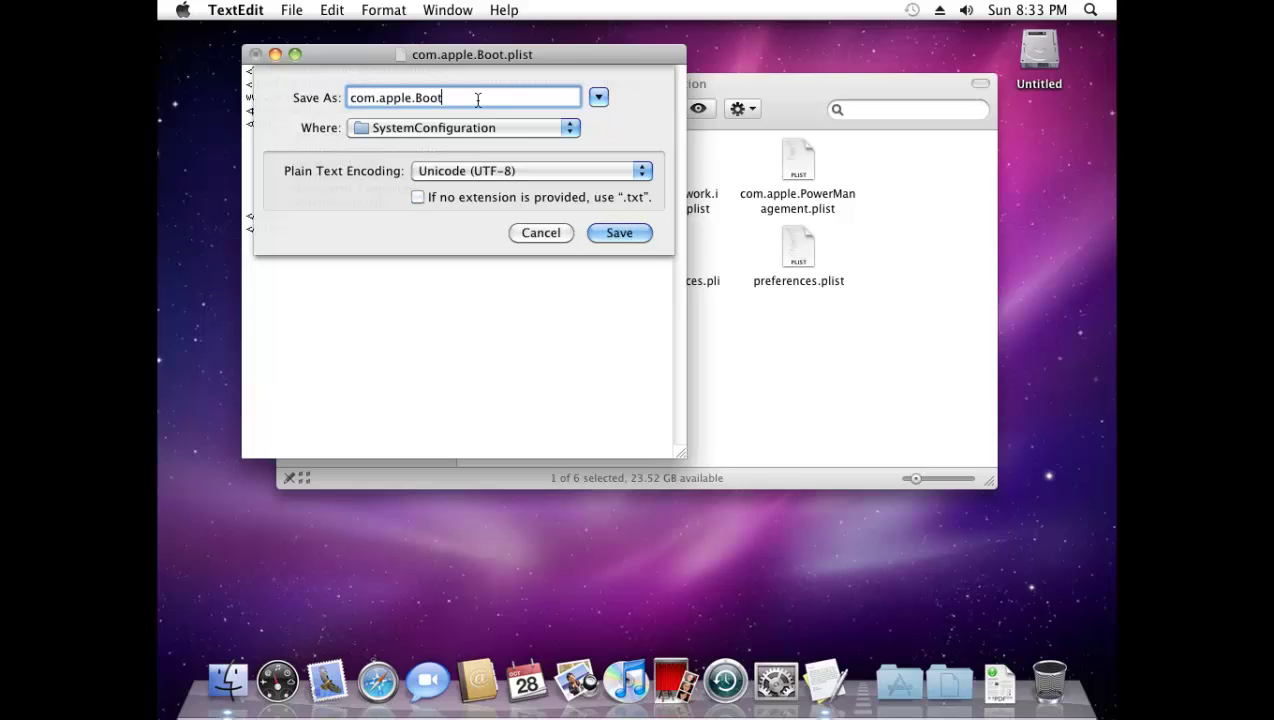
type(".plist")
left_click(441, 128)
left_click(410, 208)
left_click(622, 234)
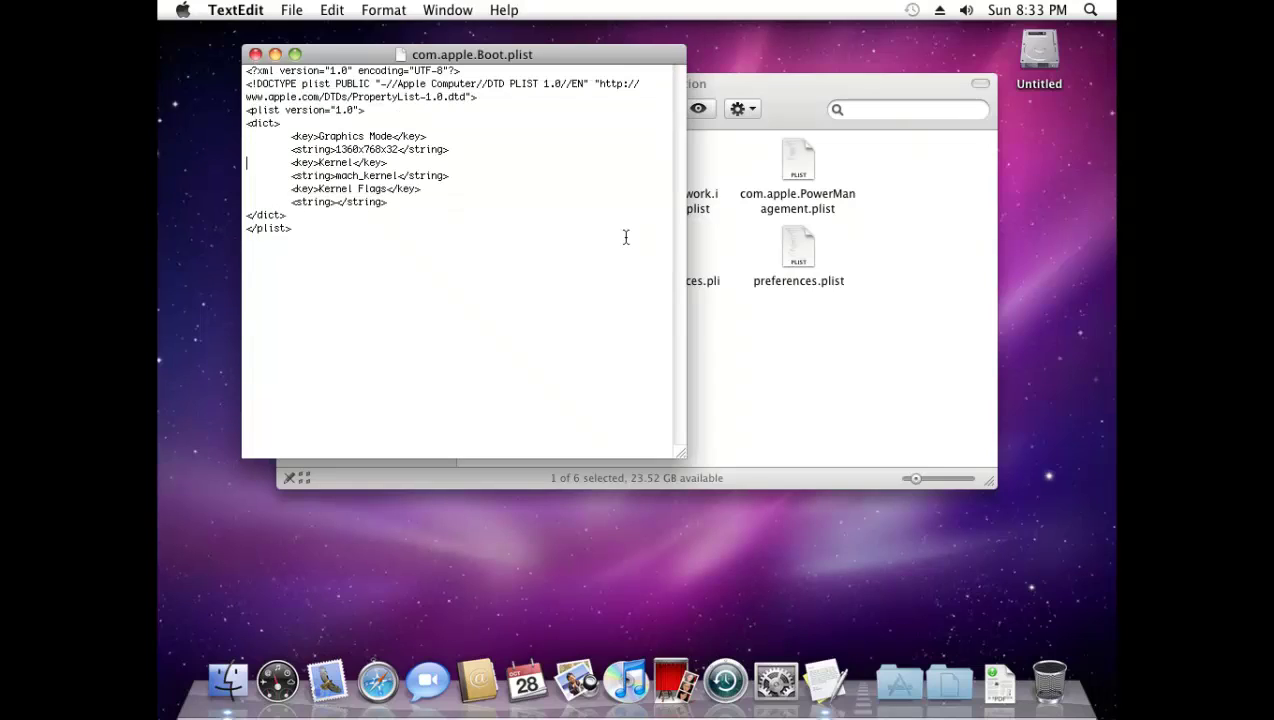
- Close the document, move the Desktop plist into SystemConfiguration, replace the original, and authenticate
left_click(256, 54)
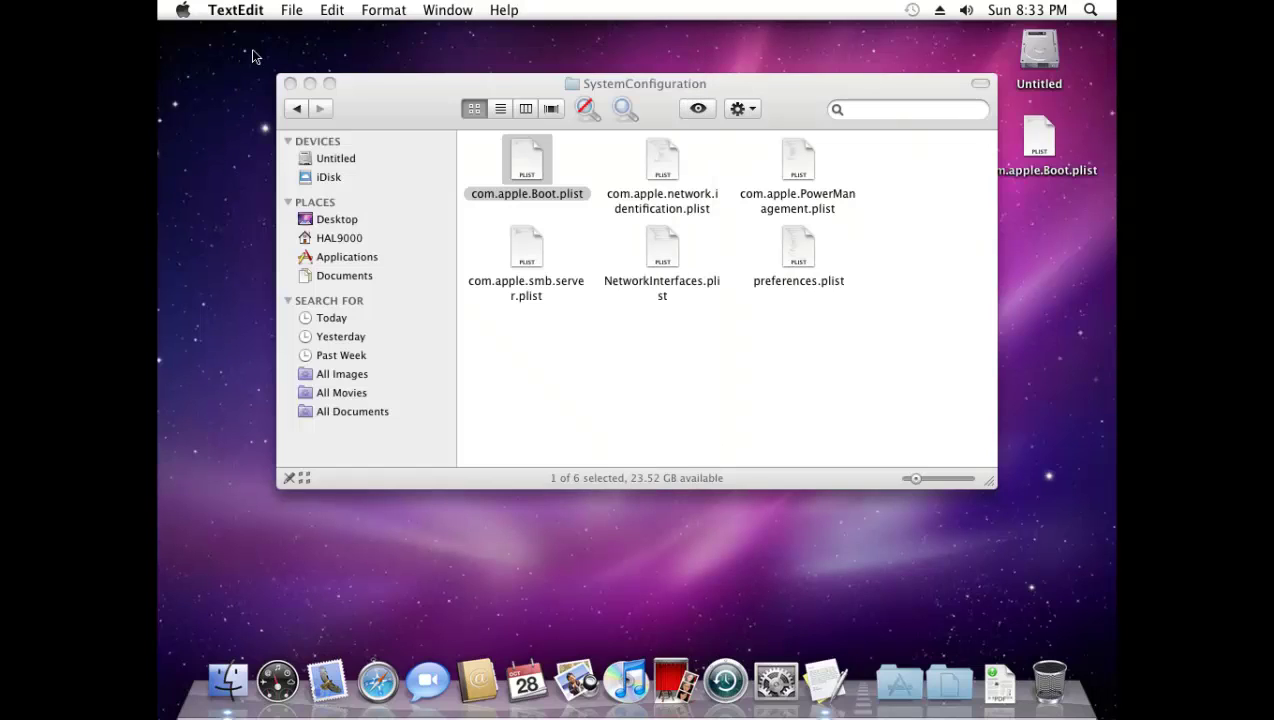
left_click_drag(1048, 148, 838, 342)
left_click(670, 265)
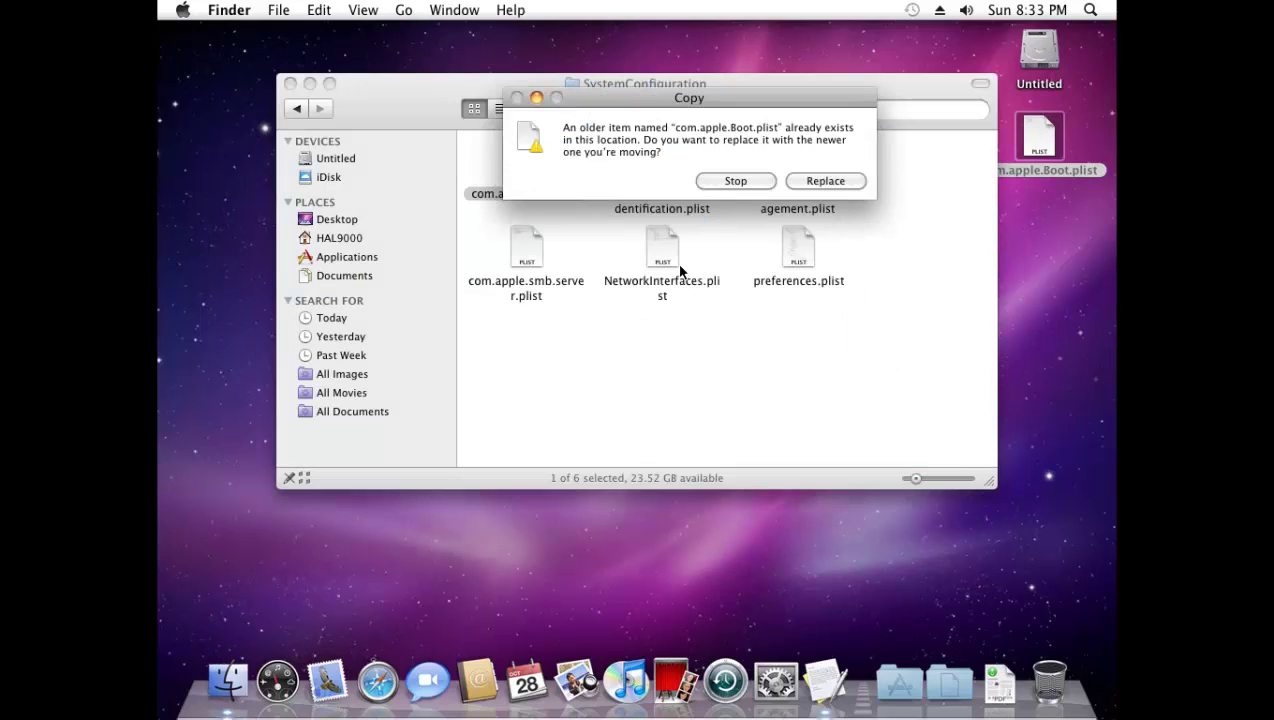
left_click(840, 183)
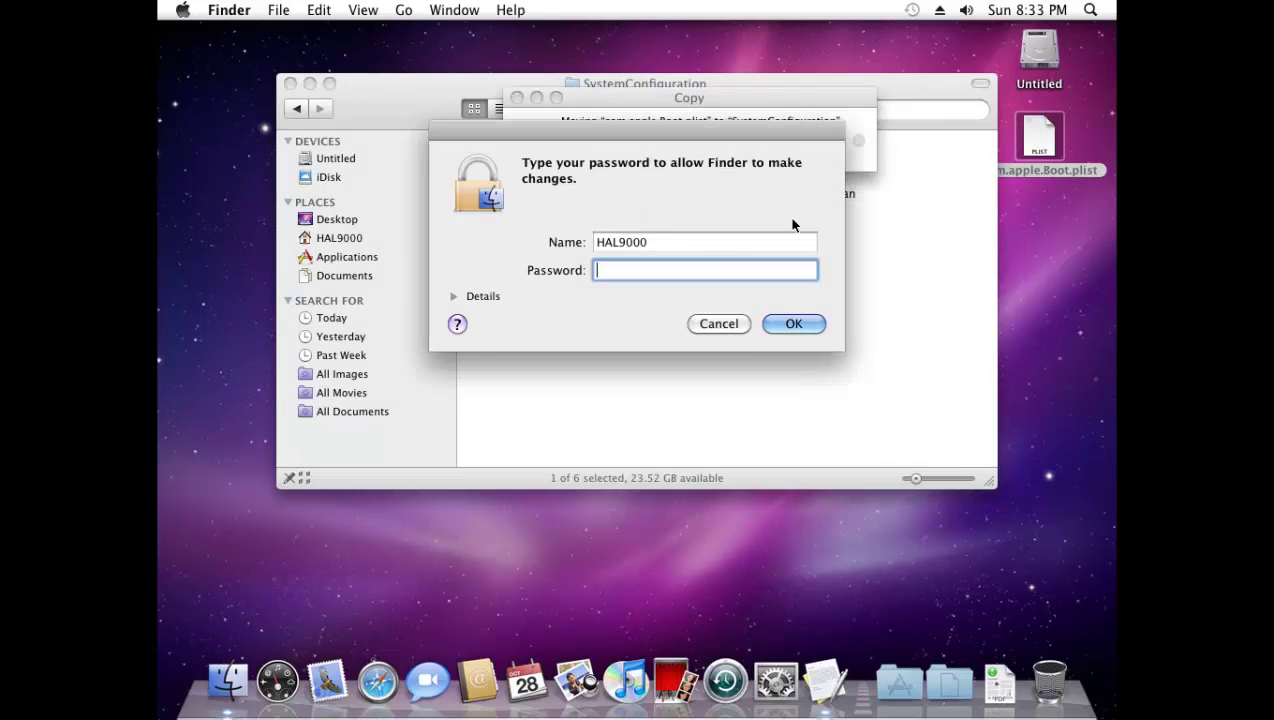
type("•••••••")
left_click(810, 326)
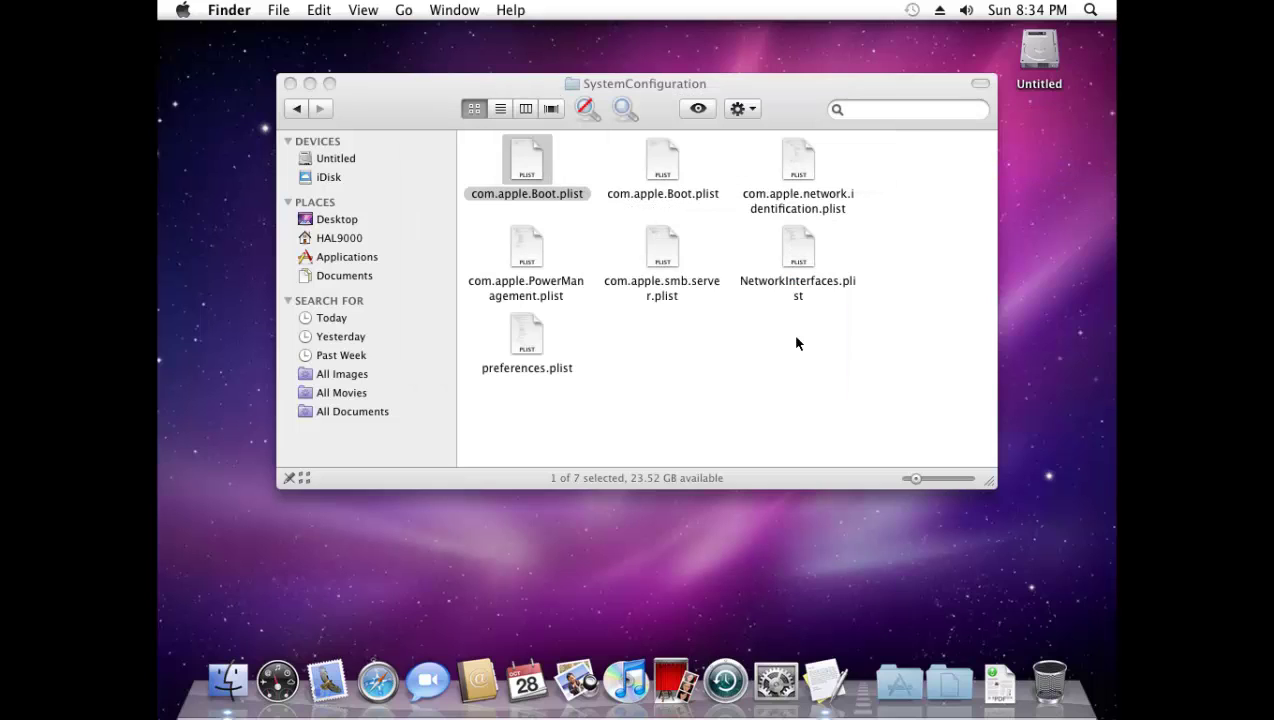
left_click(789, 350)
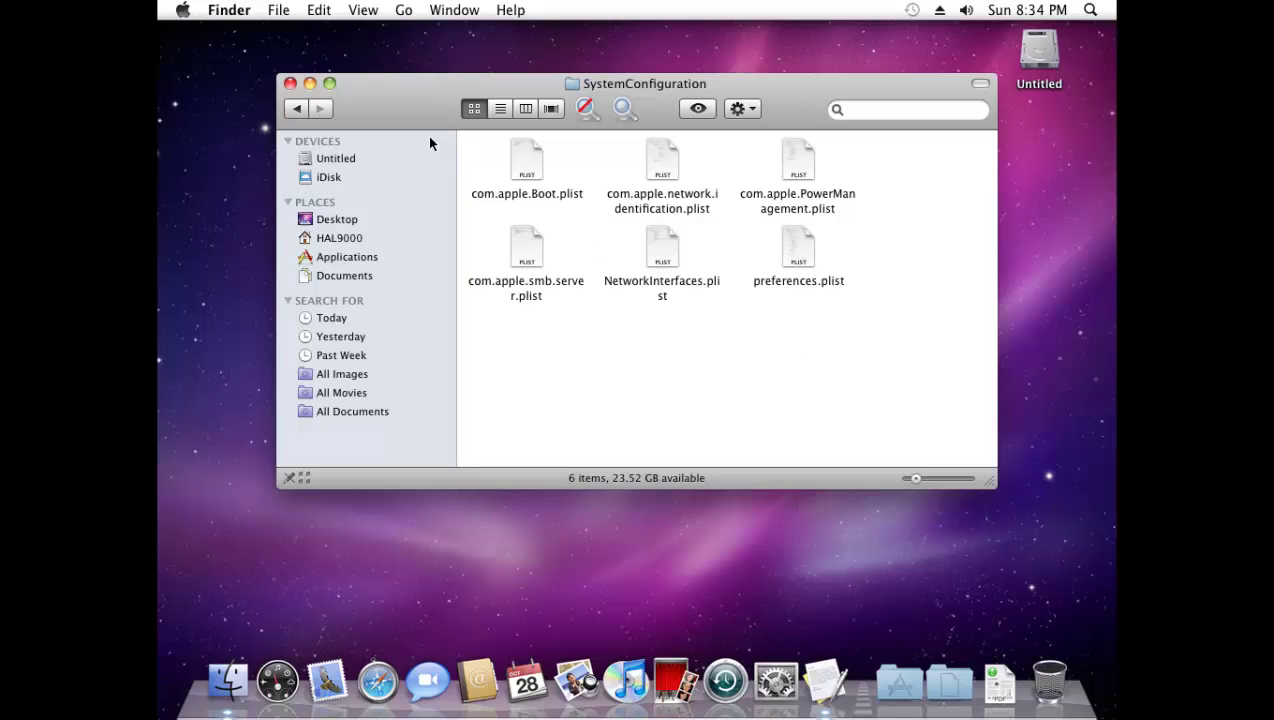
- Close the SystemConfiguration Finder window
left_click(290, 84)
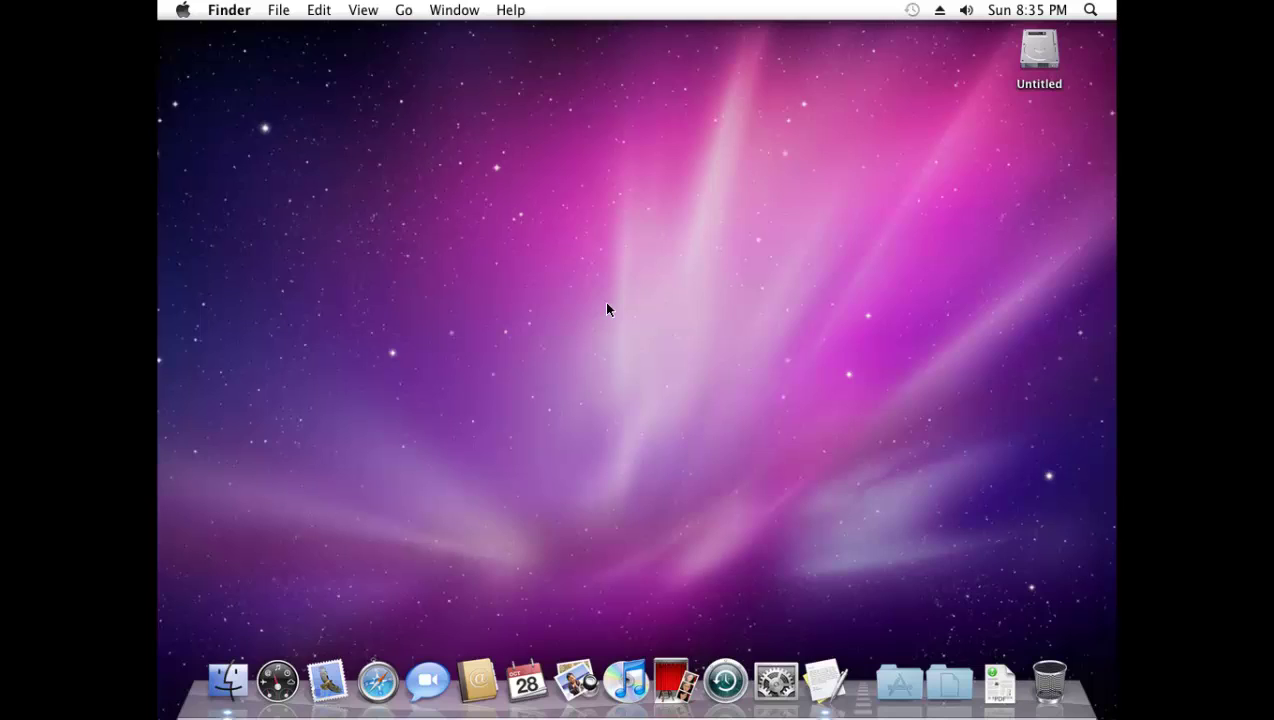
- Shut down the Snow Leopard guest from the Apple menu and confirm
left_click(183, 12)
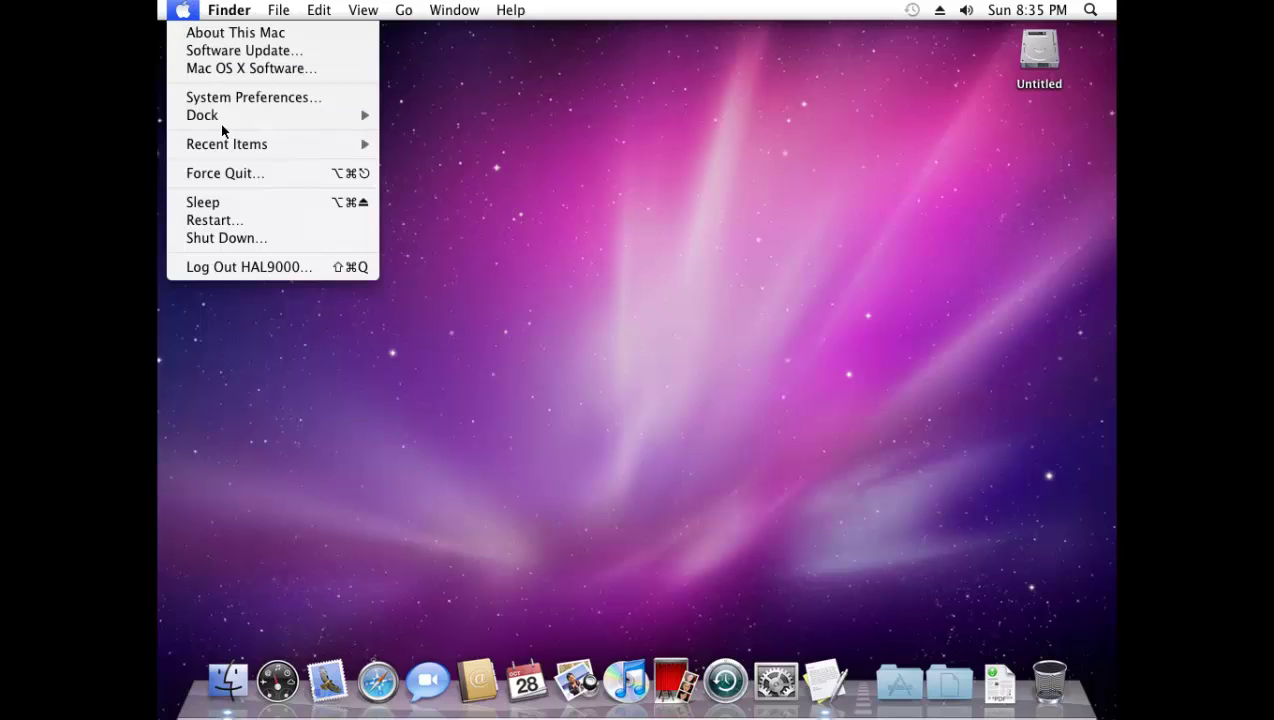
left_click(252, 241)
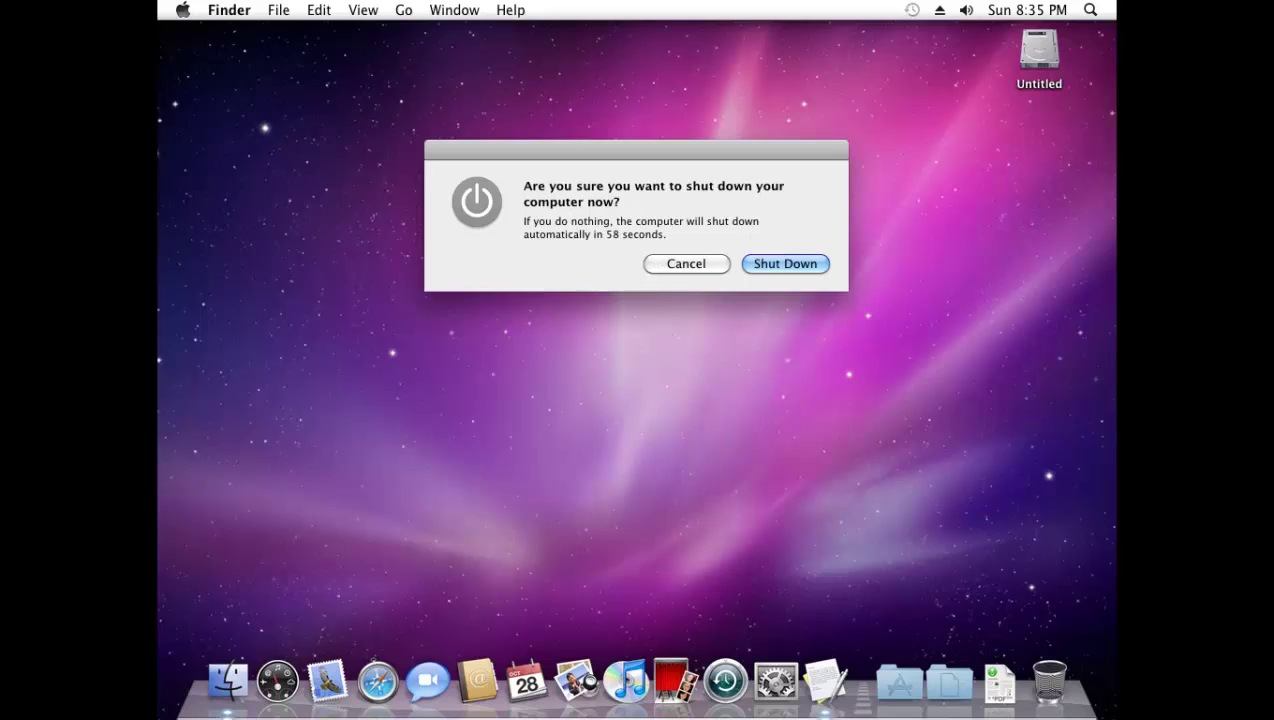
left_click(766, 262)
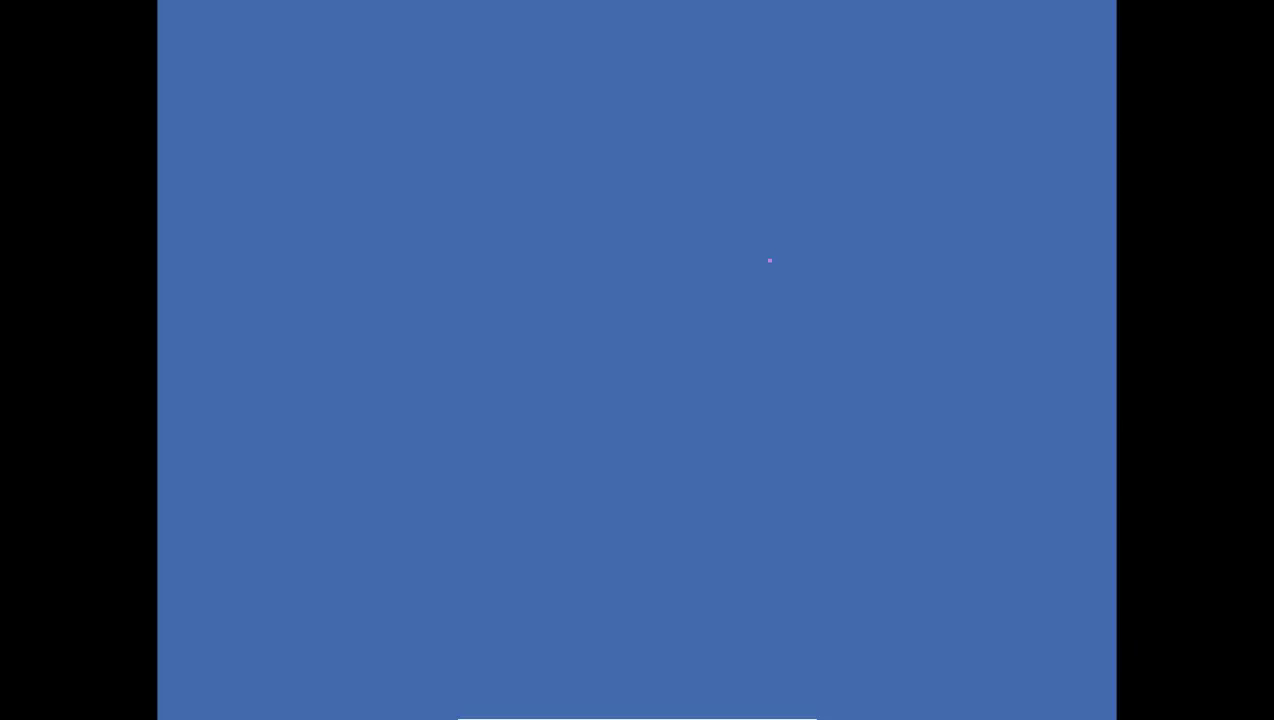
- Leave full screen, close the VM window, and power off the machine
key("ctrl+f")
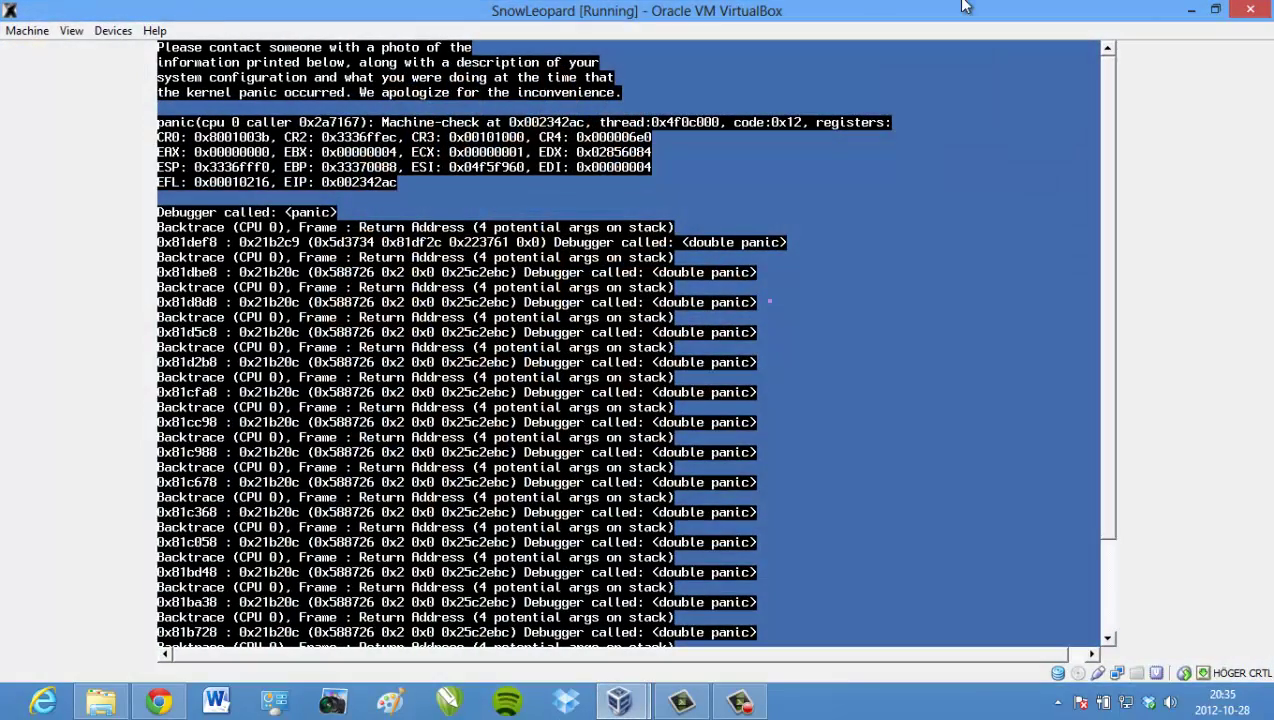
left_click(1249, 12)
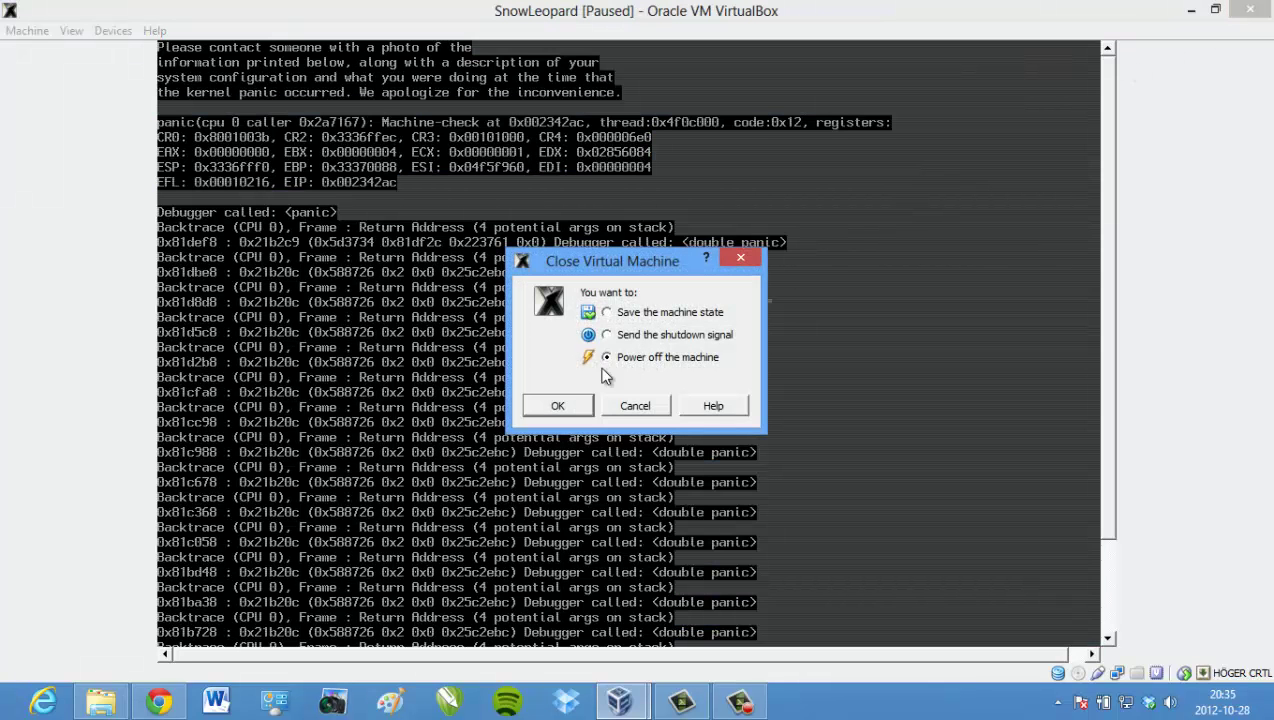
left_click(560, 405)
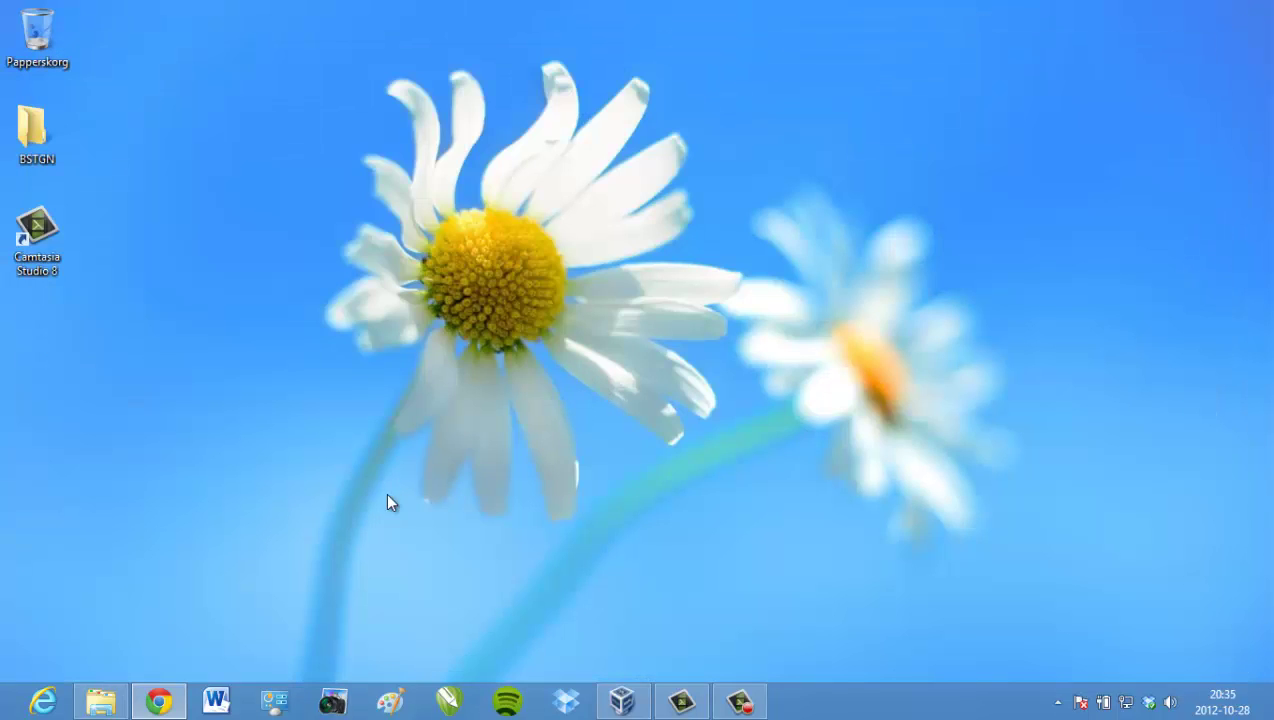
- Search Google for gedit in a new Chrome tab
left_click(157, 702)
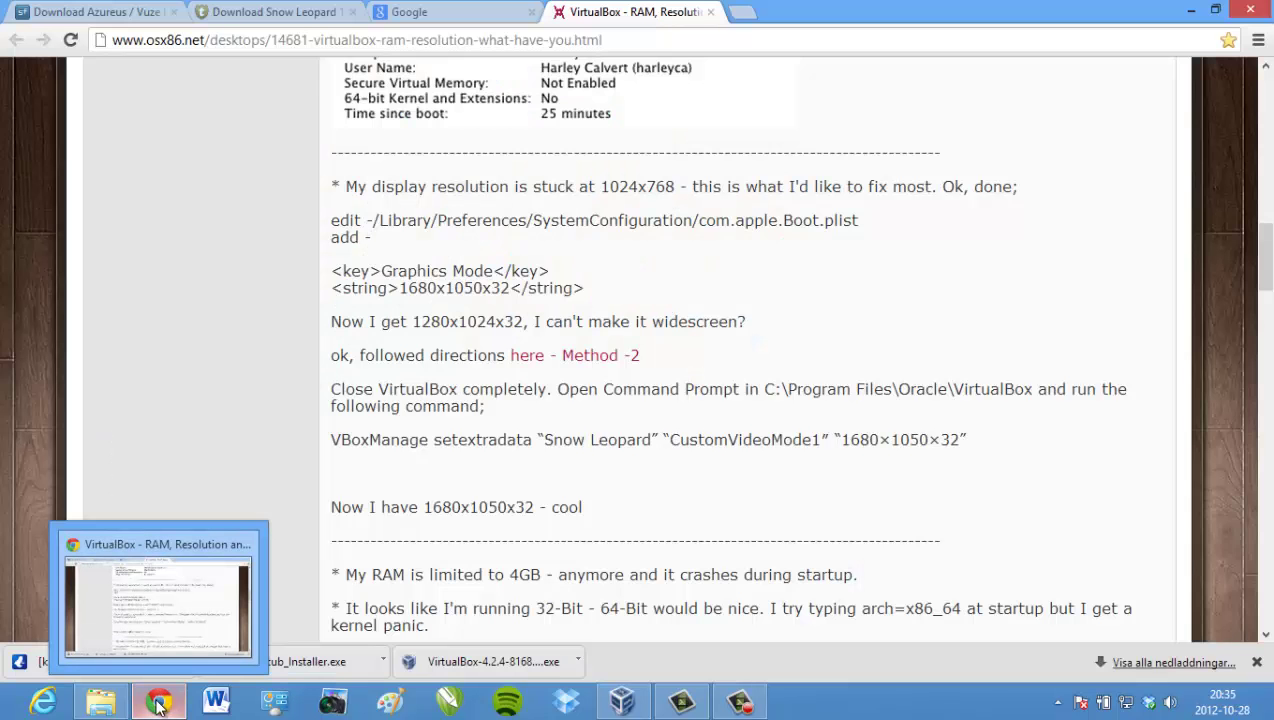
left_click(747, 11)
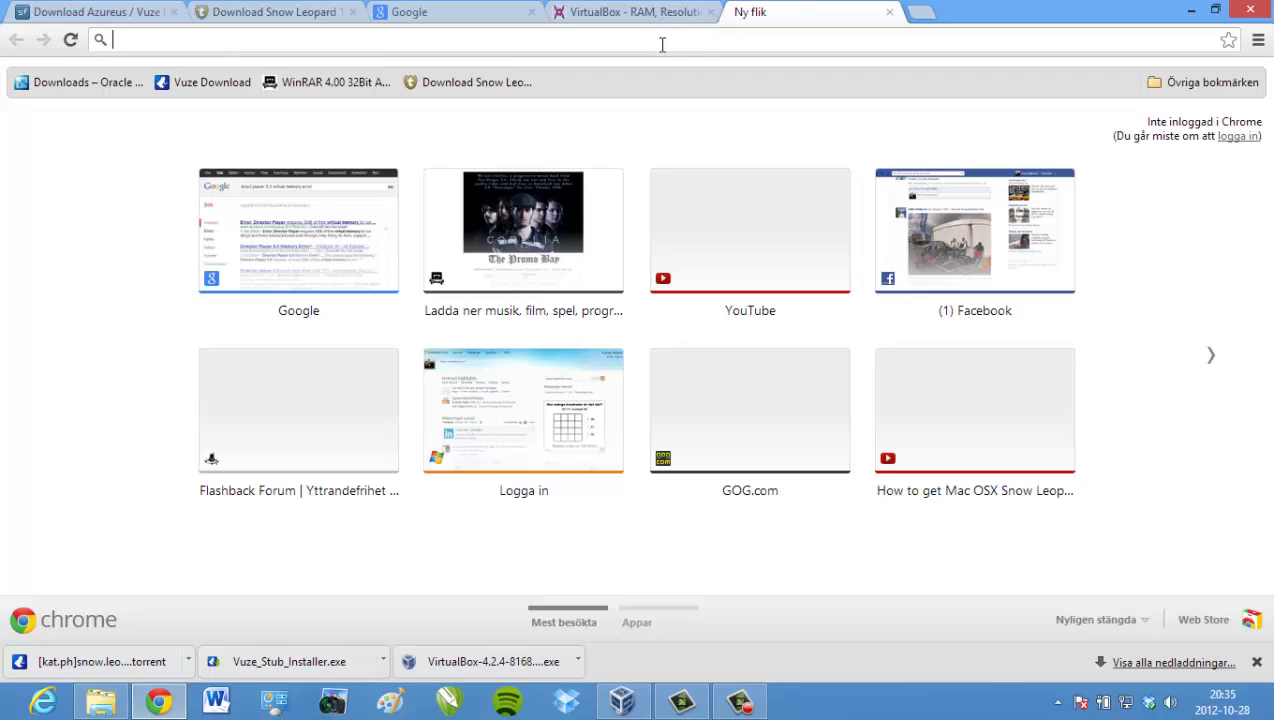
type("google.se")
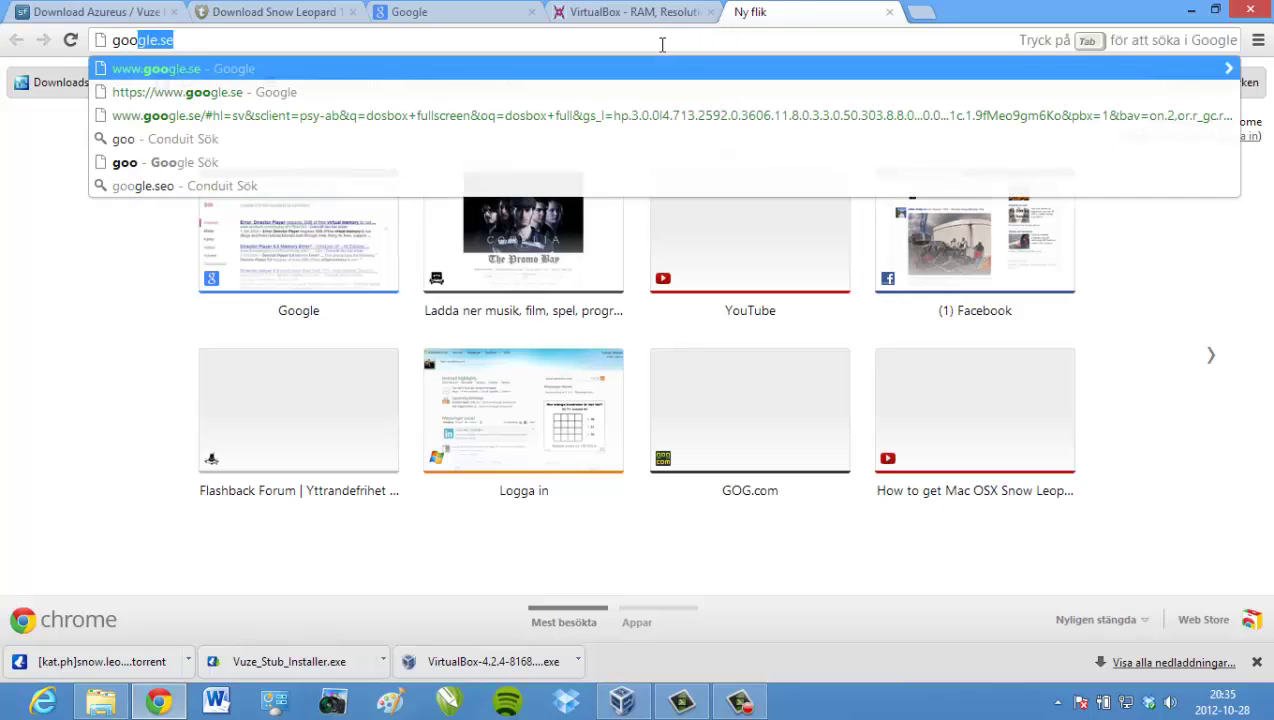
key("Return")
type("ge")
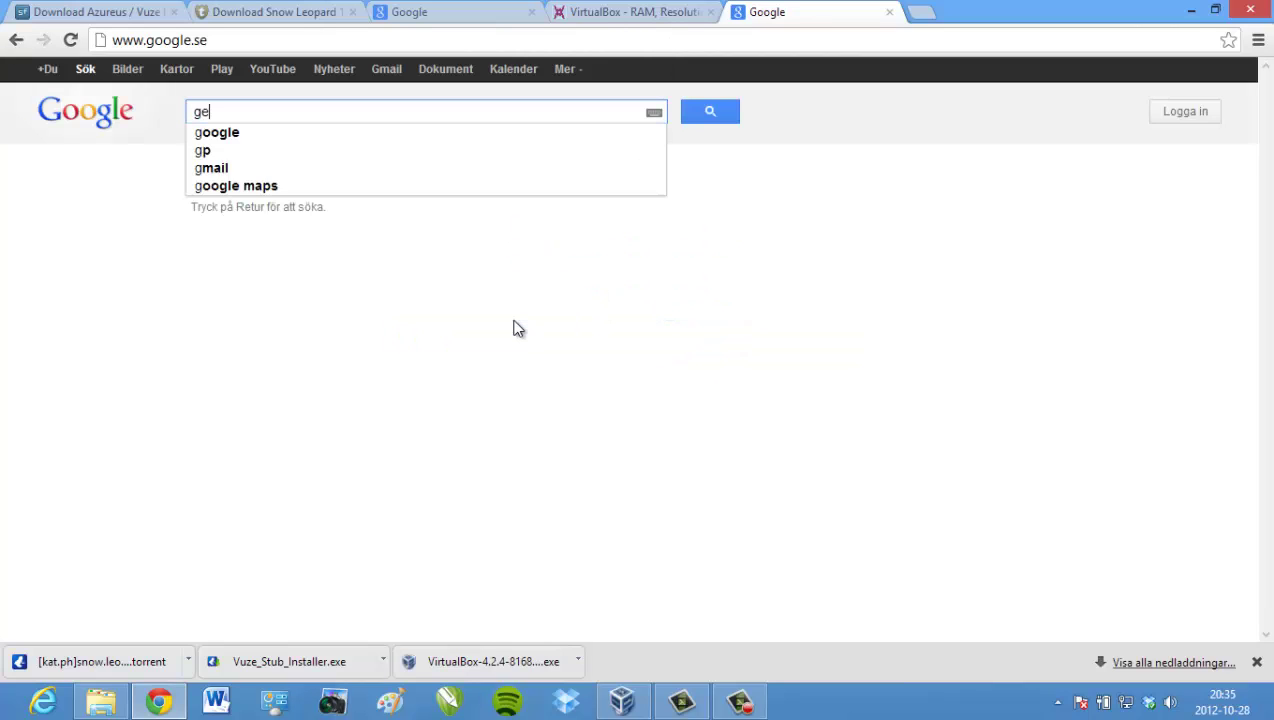
type("dit")
key("Return")
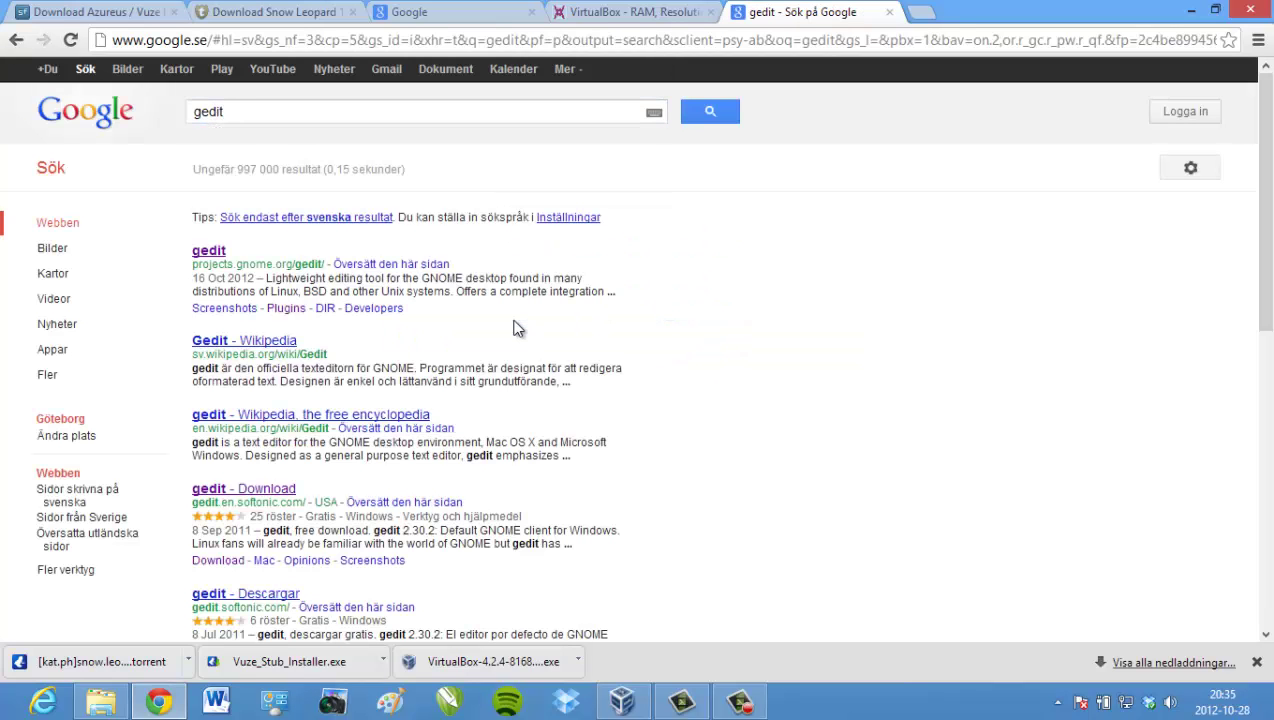
- Download gedit-setup-2.30.1-1.exe from the official GNOME gedit project page
left_click(250, 490)
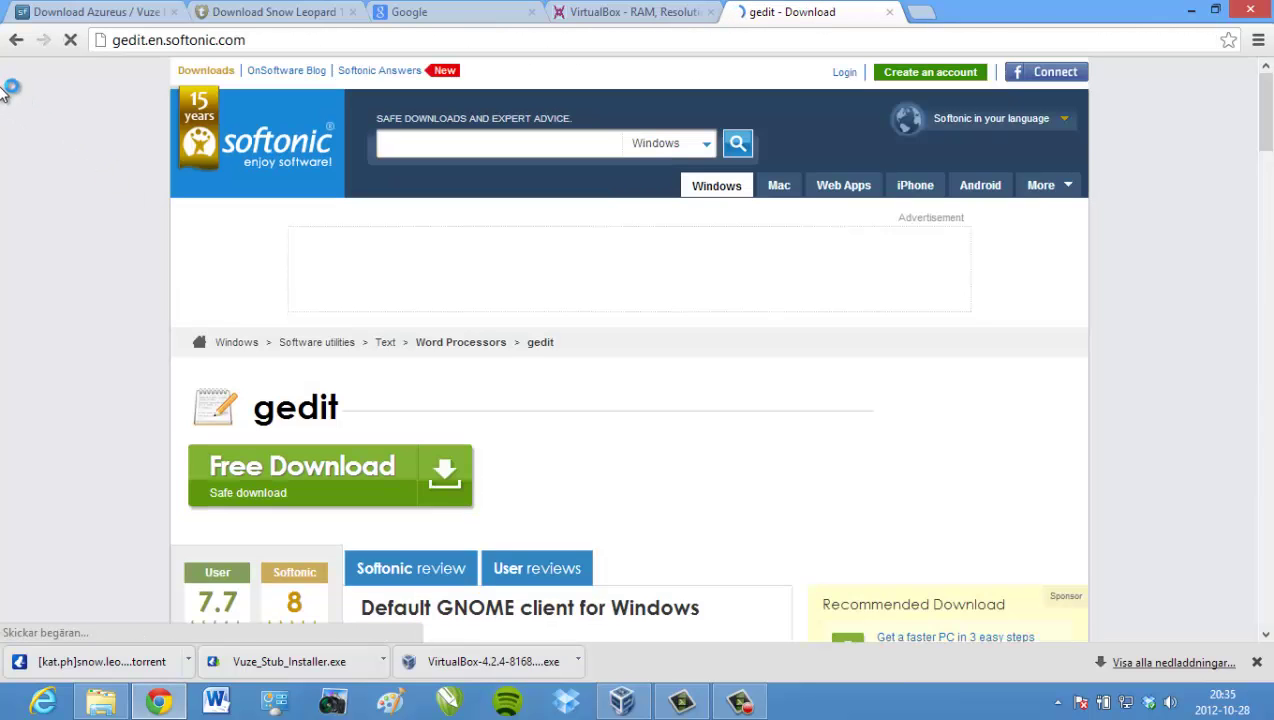
left_click(16, 40)
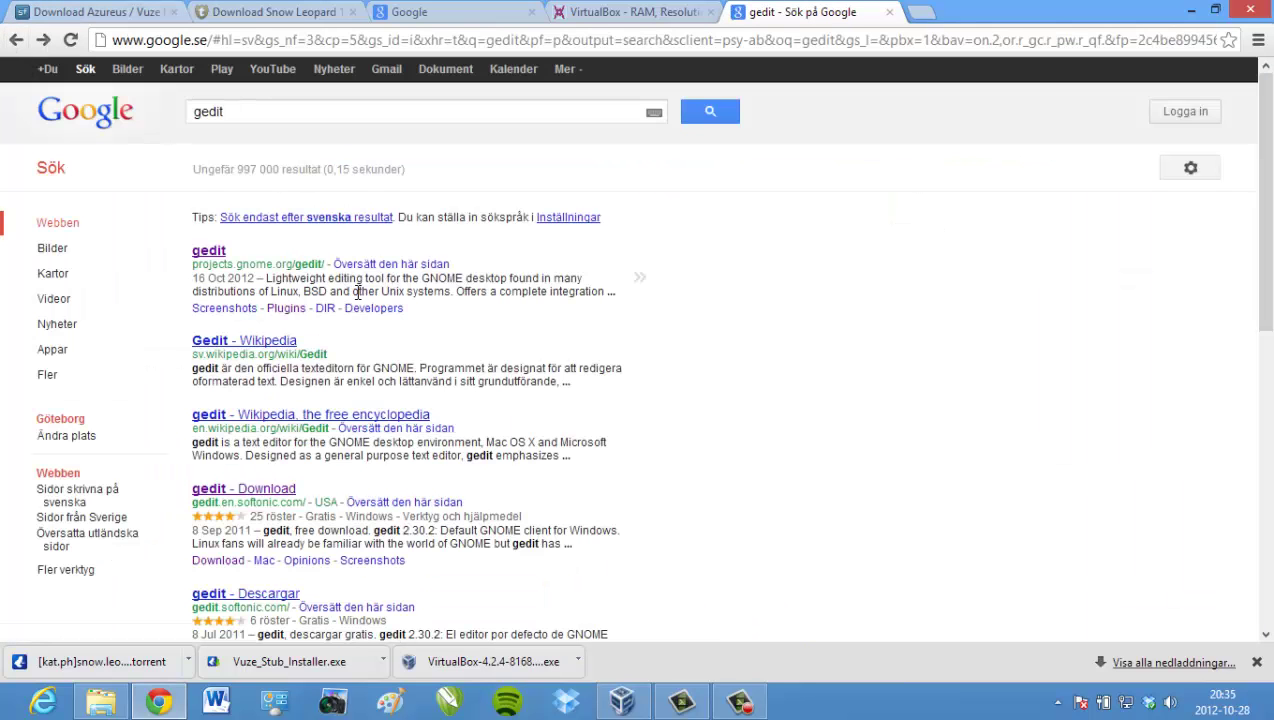
left_click(216, 257)
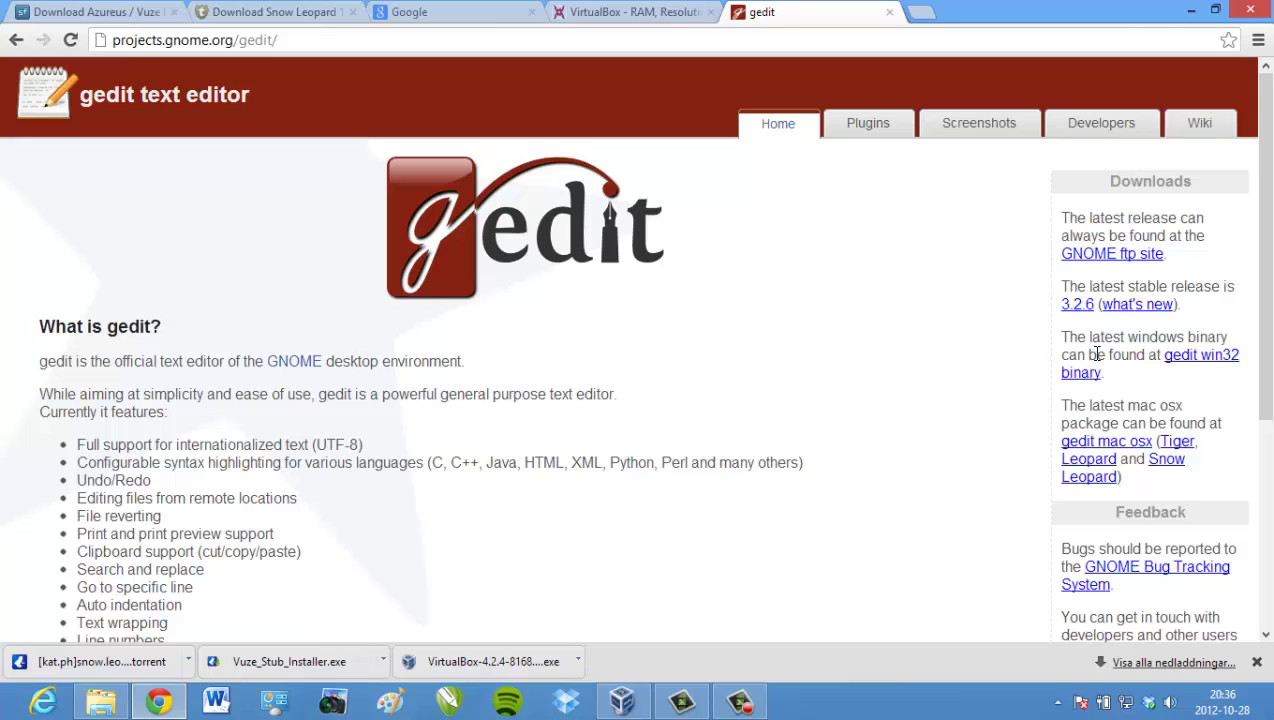
left_click(1208, 362)
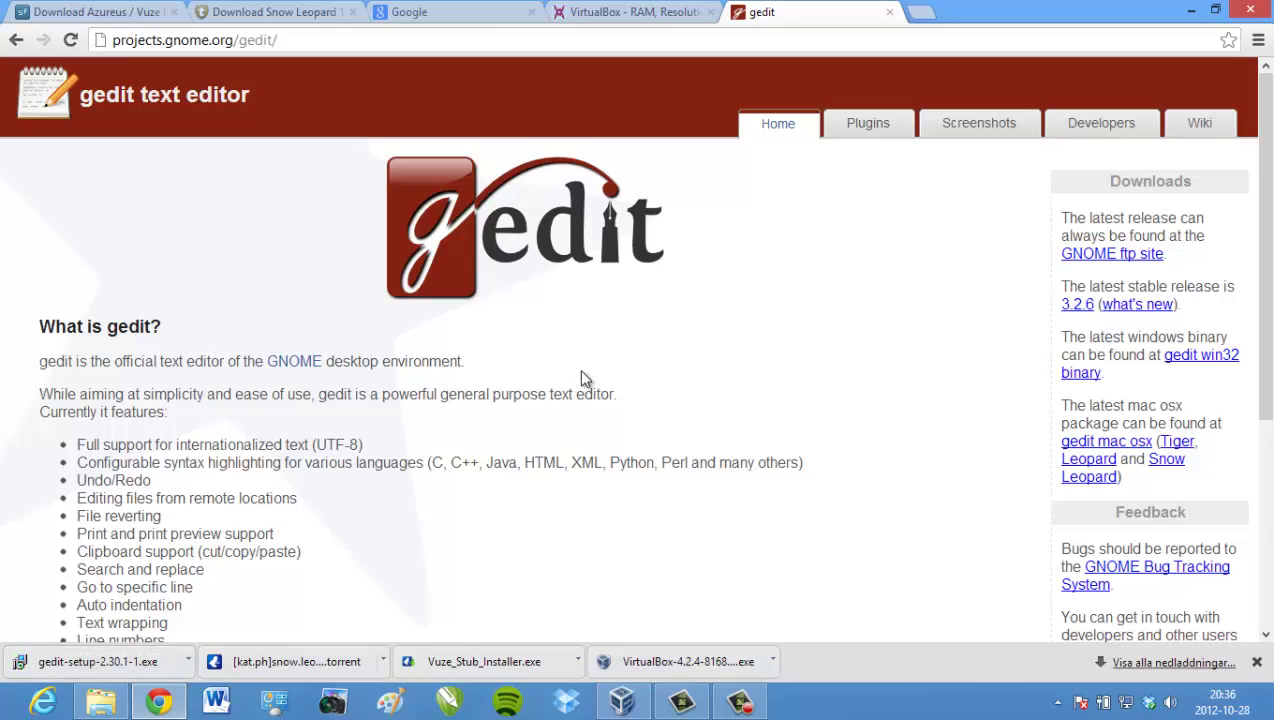
- Close the gedit tab, minimize Chrome, and restore the Vuze Downloads Explorer window
left_click(890, 13)
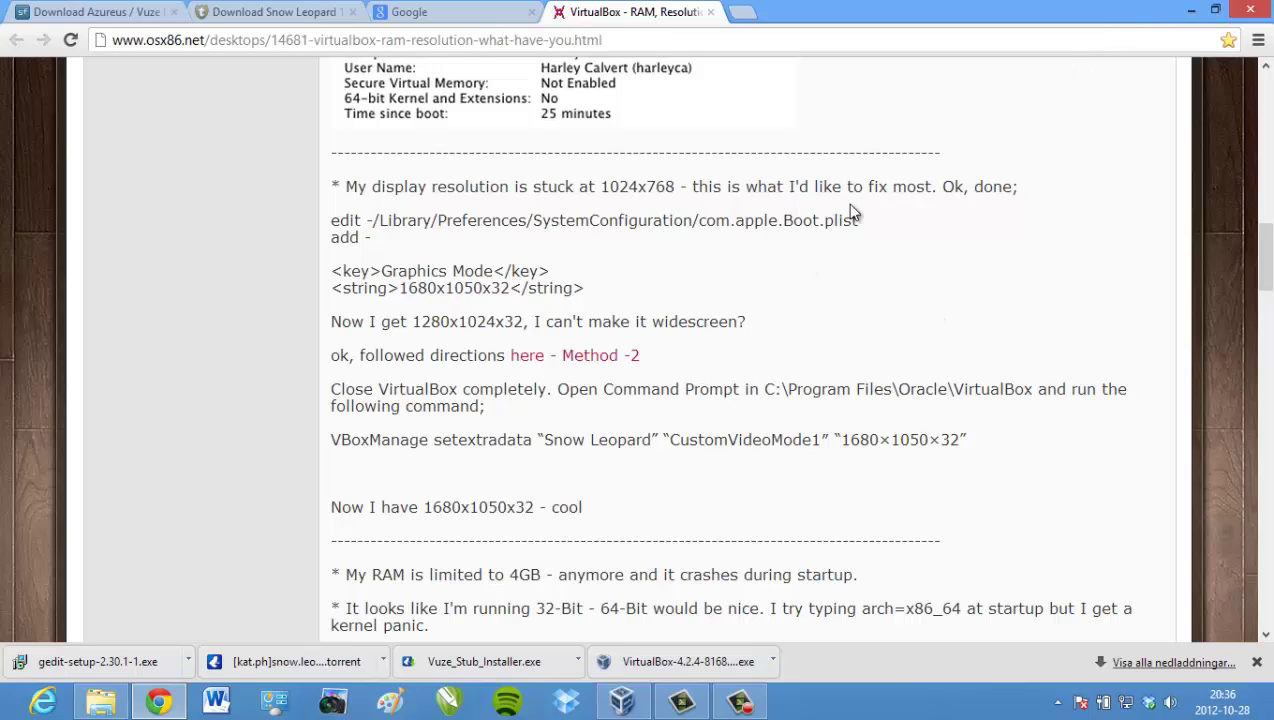
left_click(1190, 12)
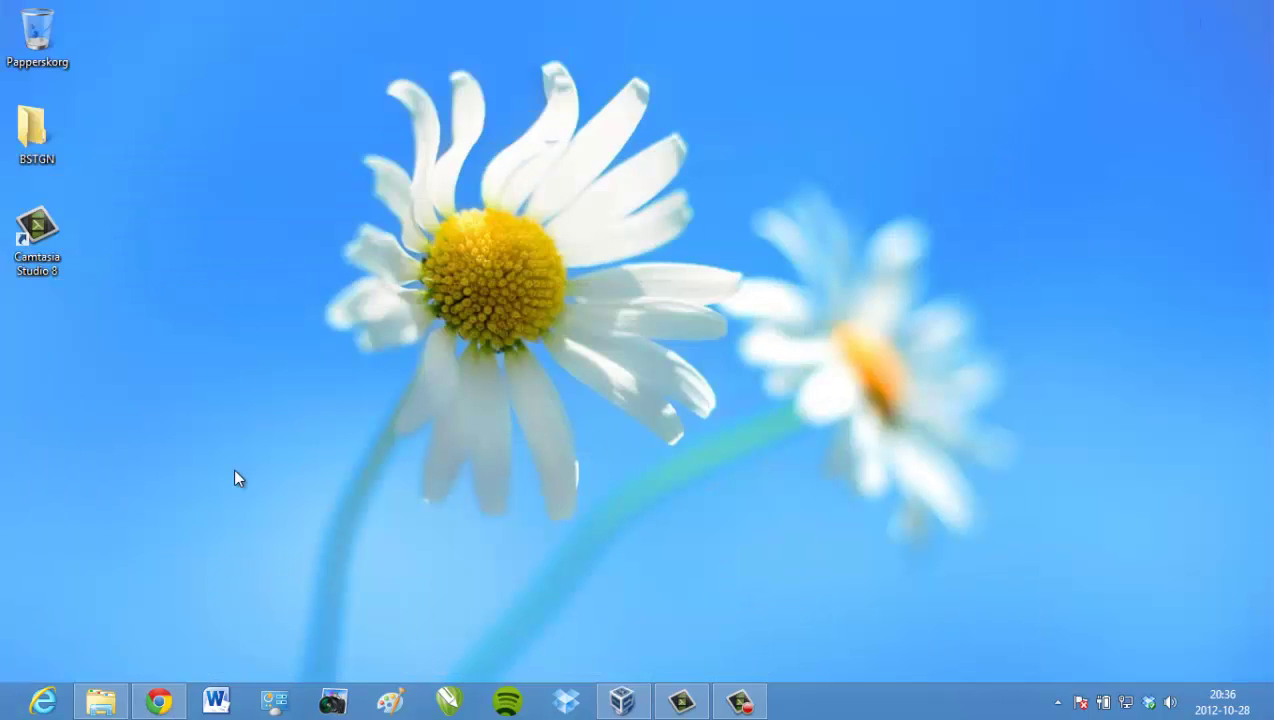
left_click(100, 701)
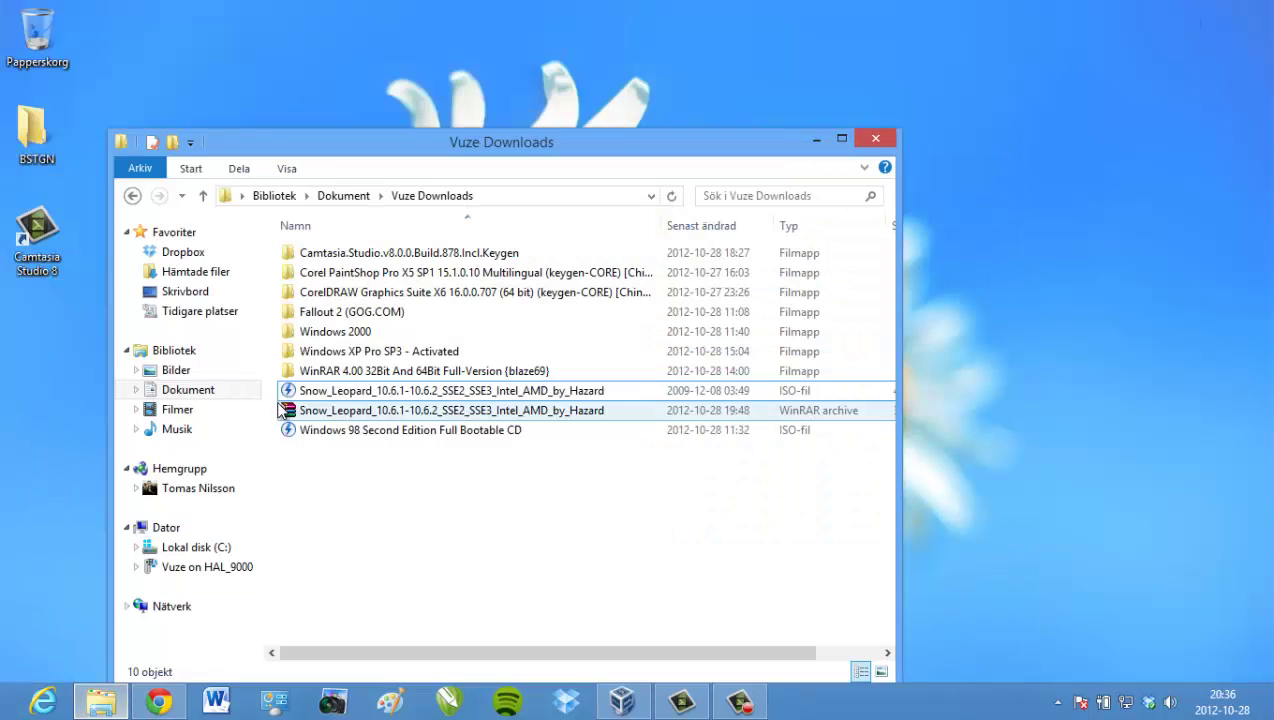
- Navigate to C:\Program\Oracle and open the VirtualBox folder's context menu
left_click(208, 392)
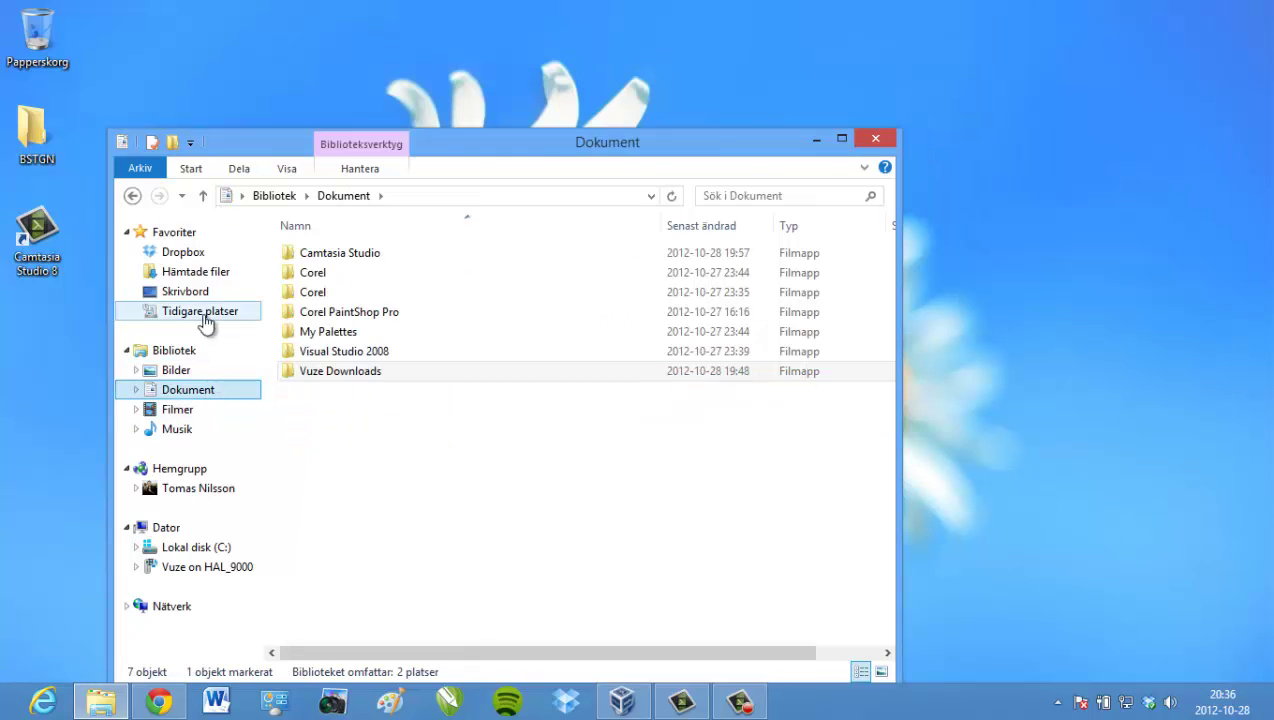
left_click(207, 541)
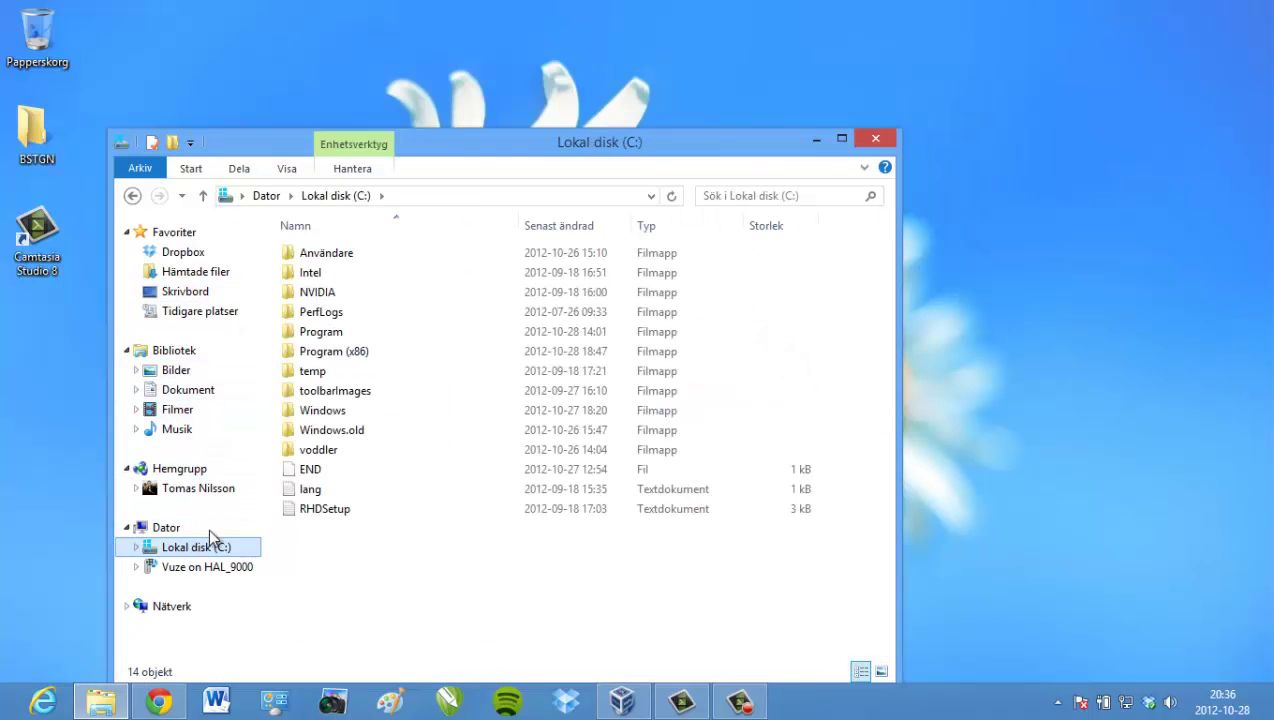
double_click(326, 336)
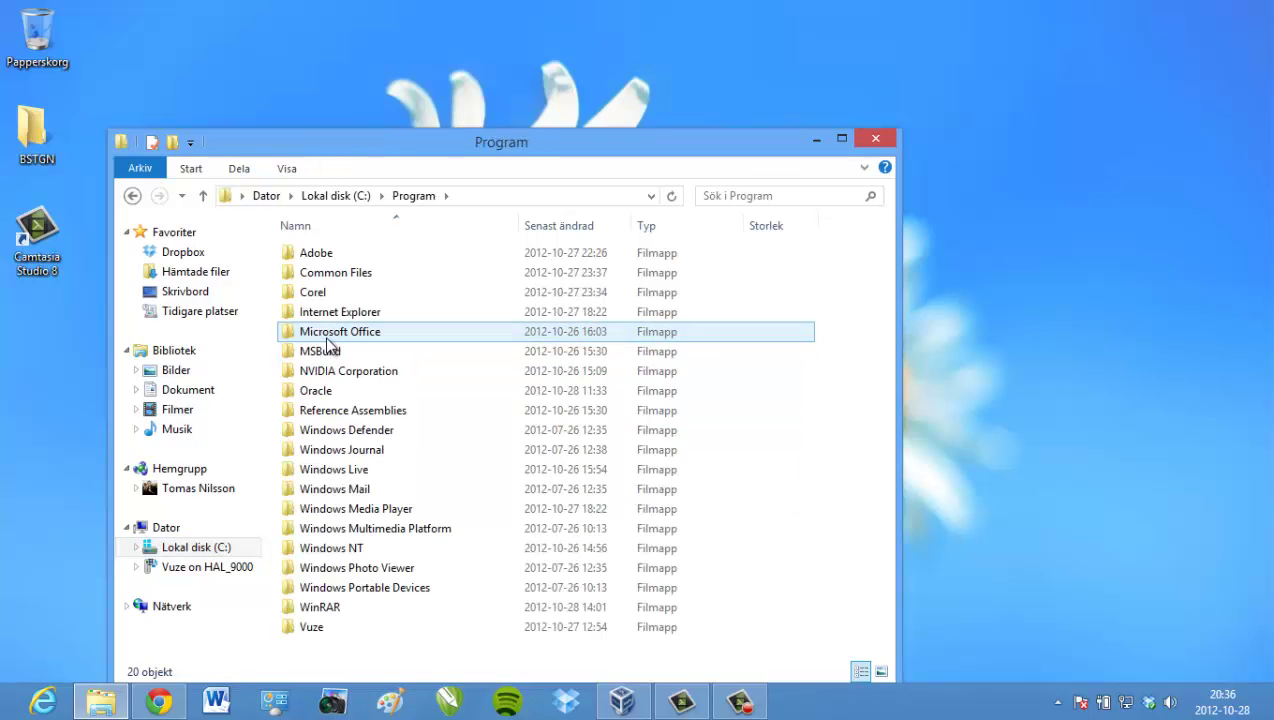
double_click(324, 394)
left_click(337, 260)
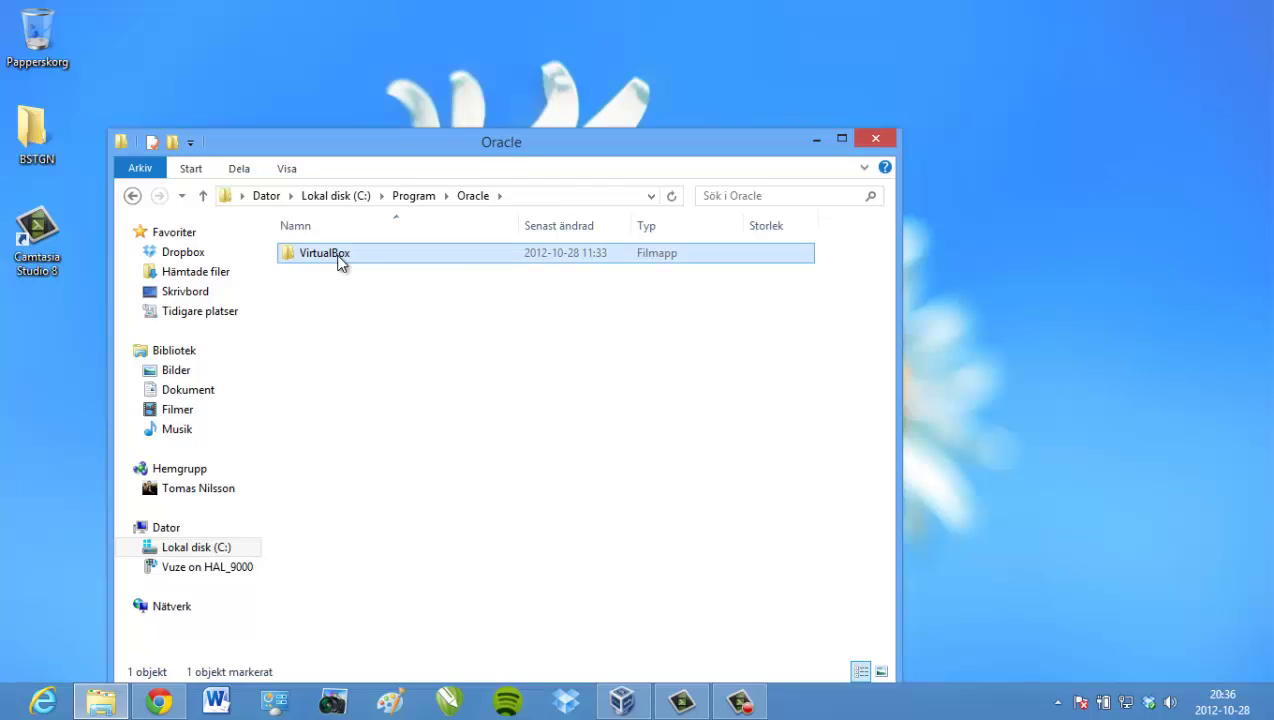
double_click(337, 260)
left_click(132, 195)
right_click(322, 261)
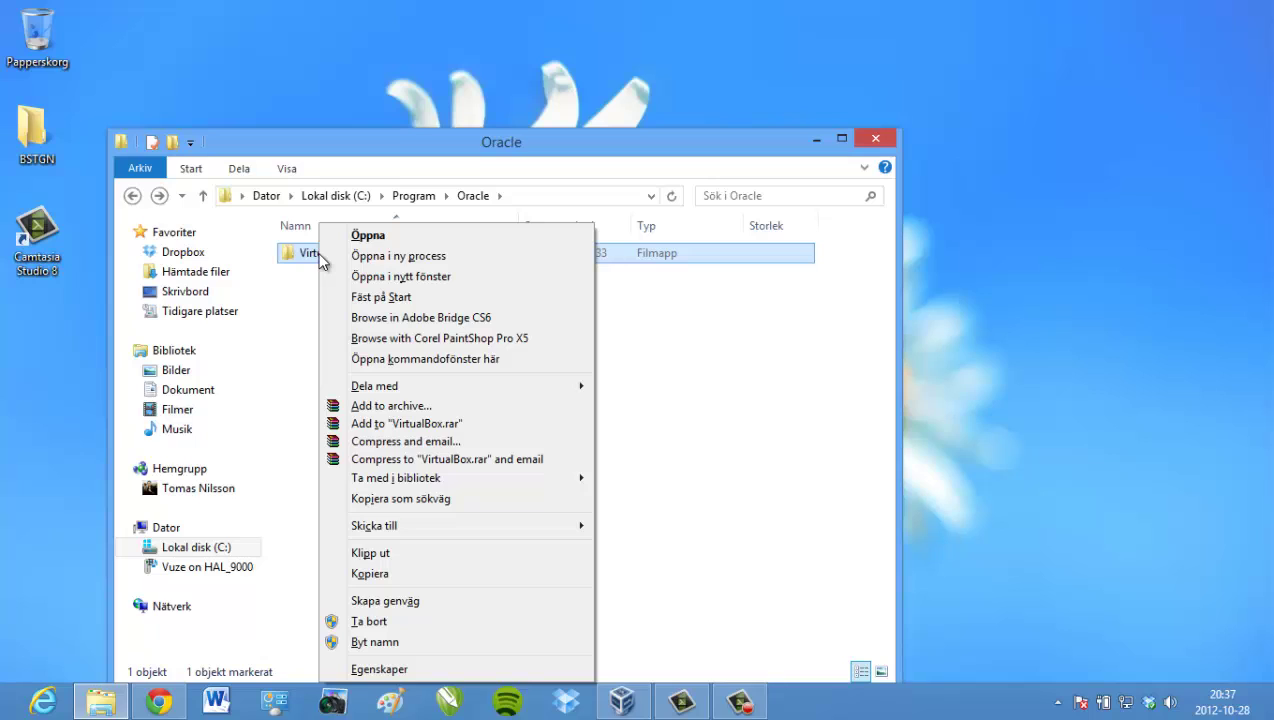
- Open a command window in the VirtualBox folder and type VBoxManage setextradata " to begin the command
left_click(402, 360)
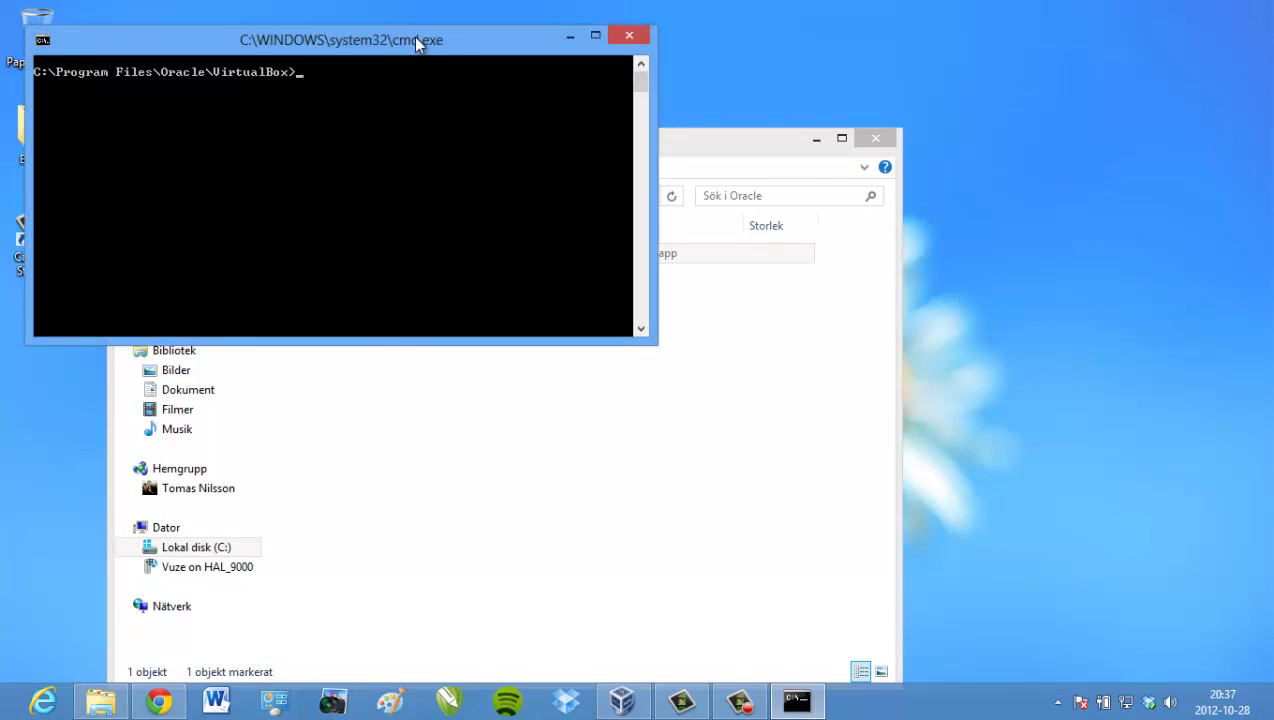
left_click_drag(417, 40, 572, 89)
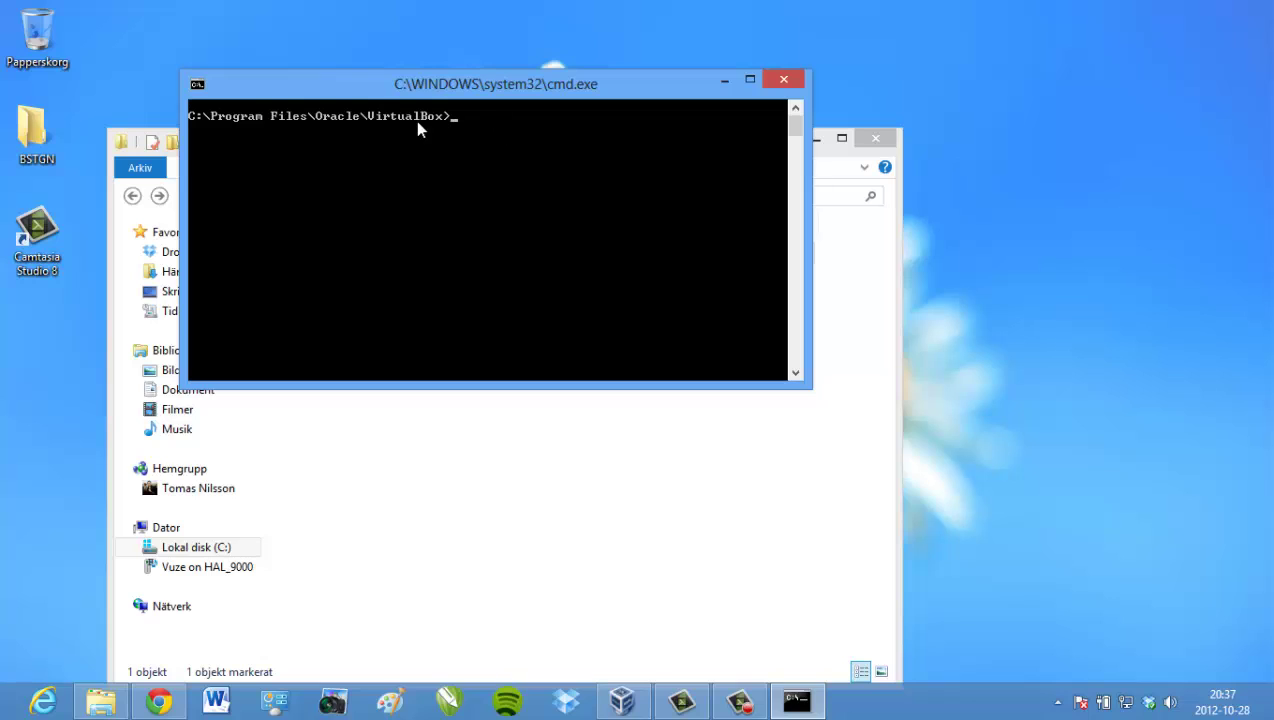
left_click_drag(467, 79, 475, 126)
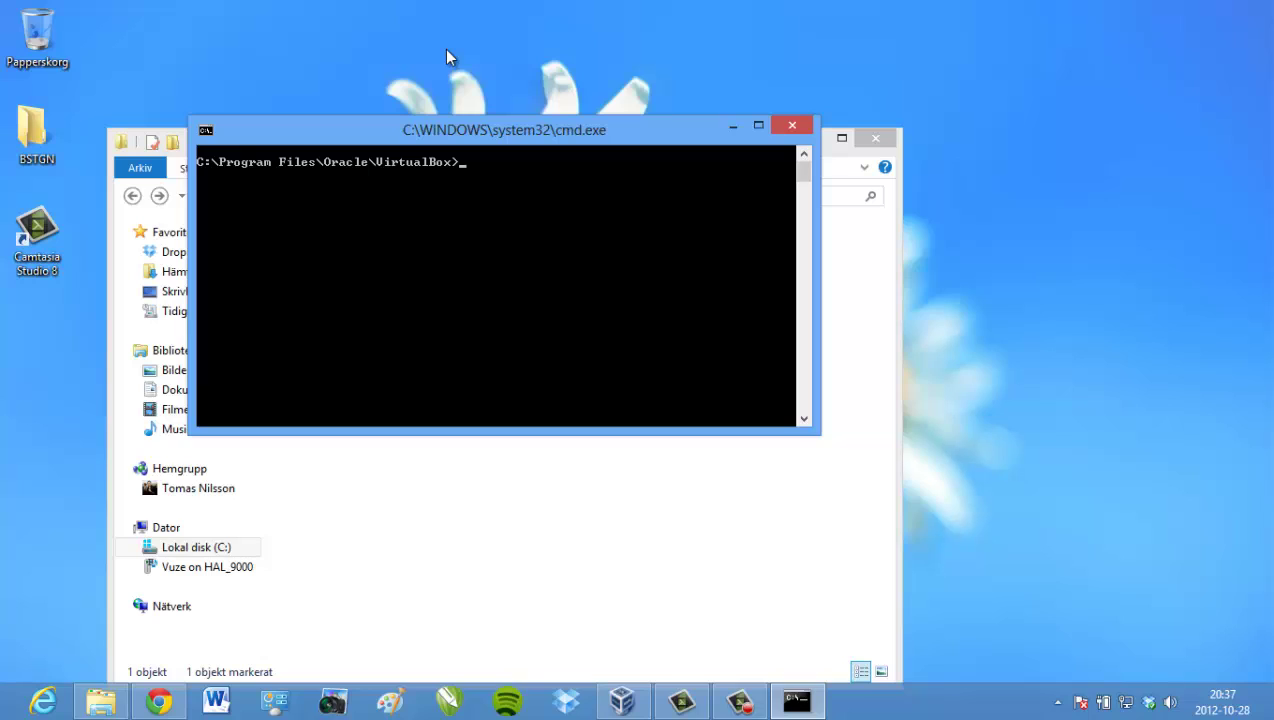
type("VBoxManage setext")
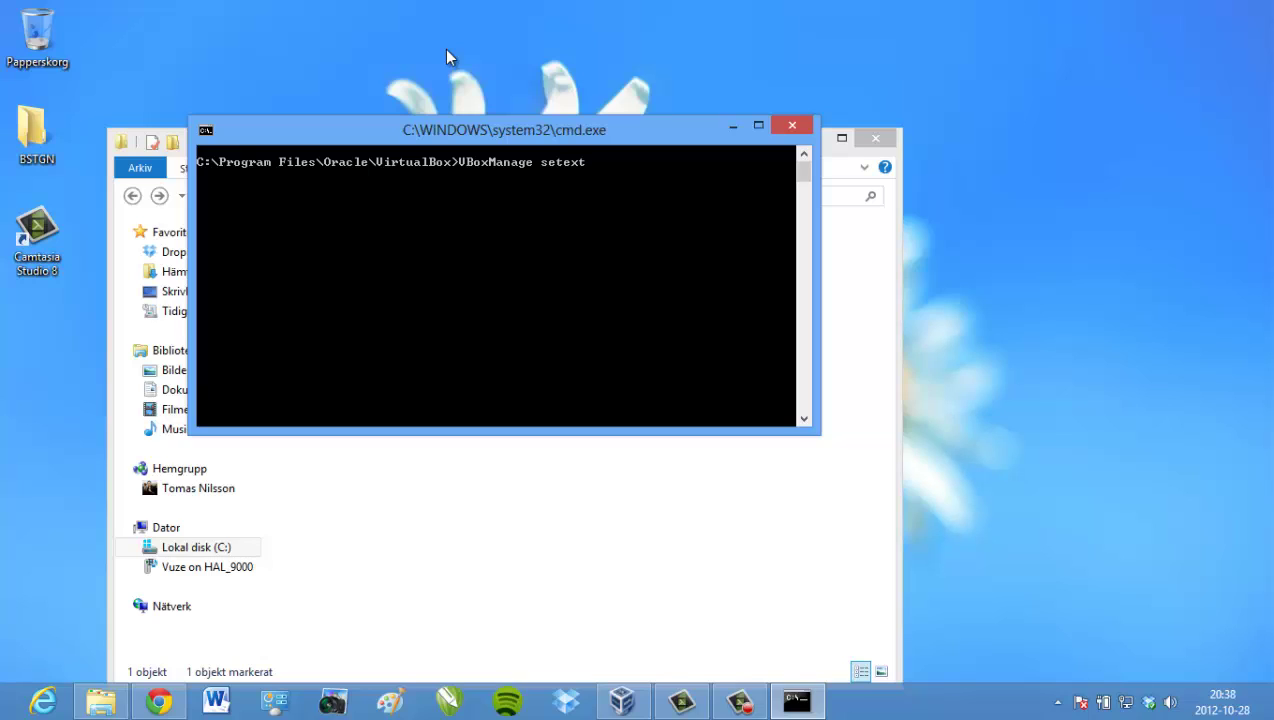
type("radata")
type("\"")
- Confirm the VM name, then run VBoxManage setextradata "SnowLeopard" "CustomVideoMode1" "1360x768x32"
left_click(620, 703)
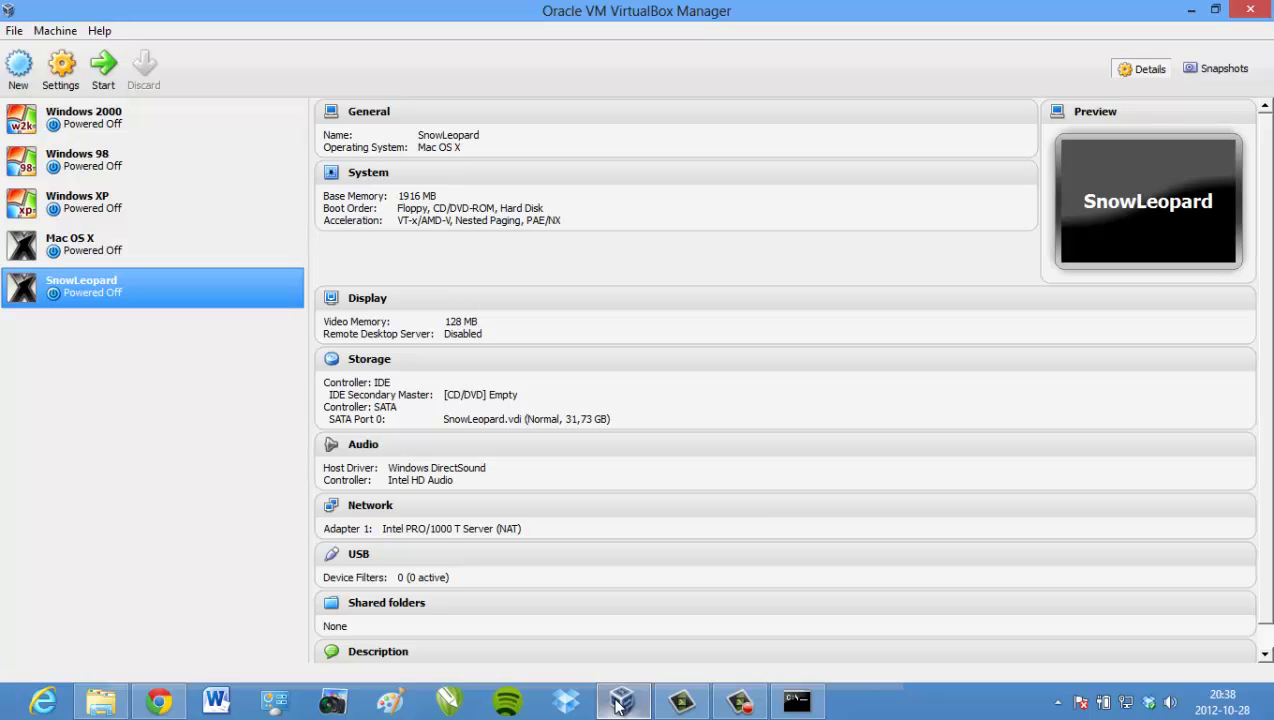
left_click(619, 703)
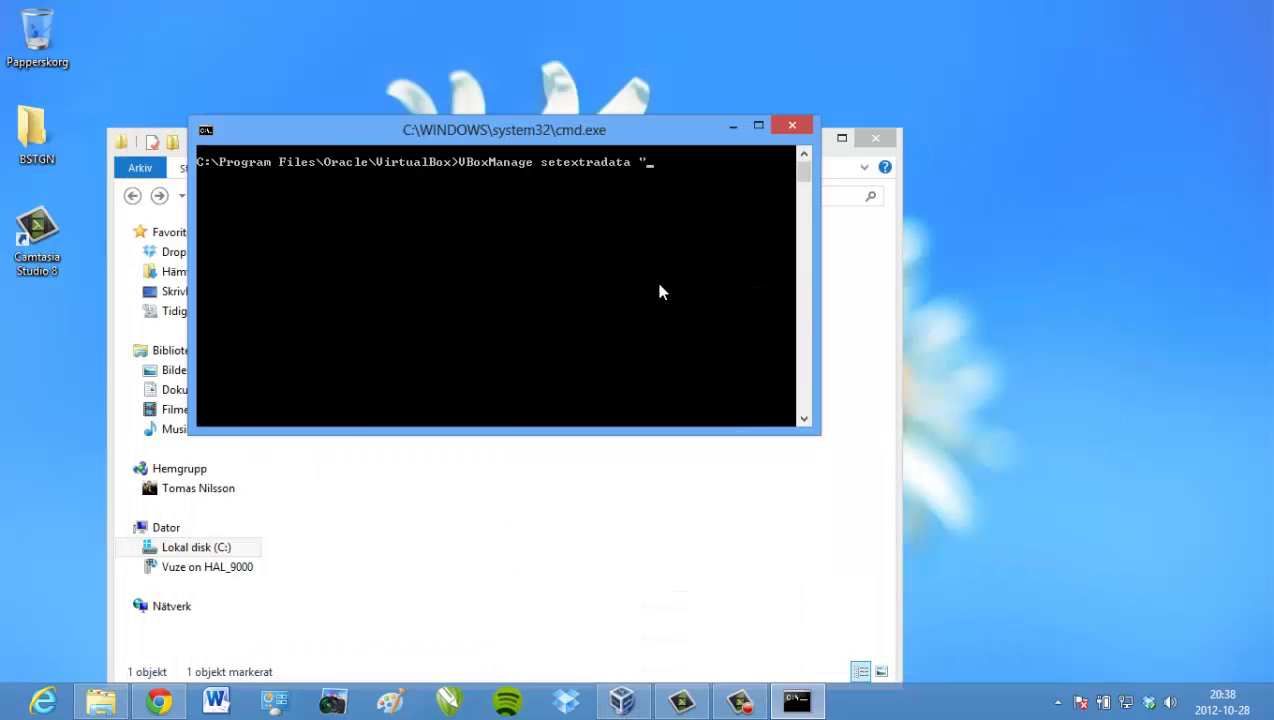
type("SnowLeopard\" \"Custom")
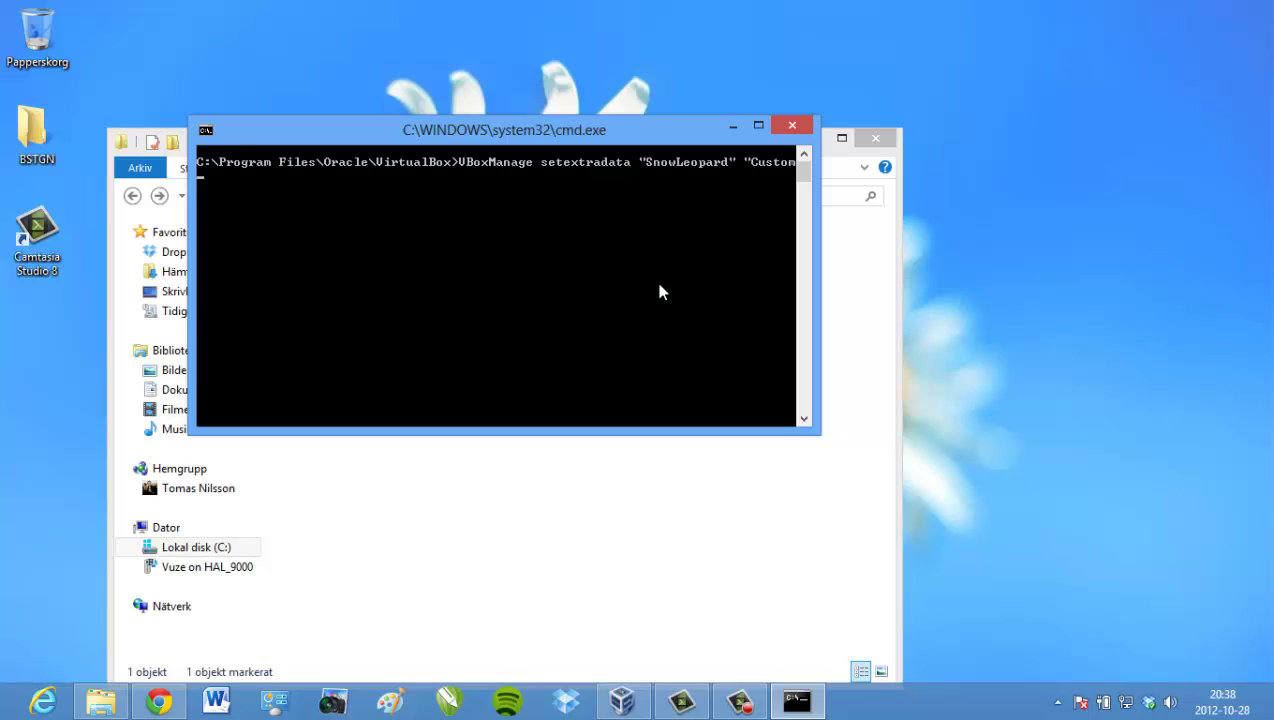
type("V")
type("ideoMode1")
type("1360")
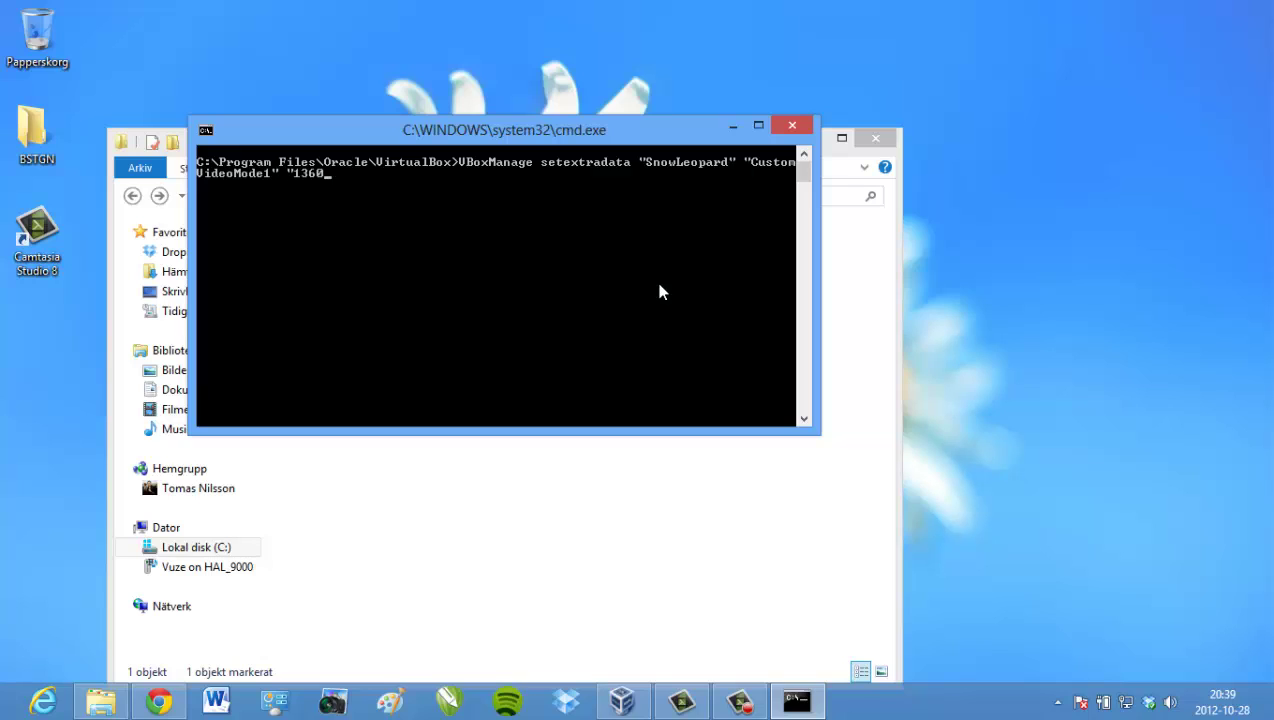
type("x768x32\"")
key("Return")
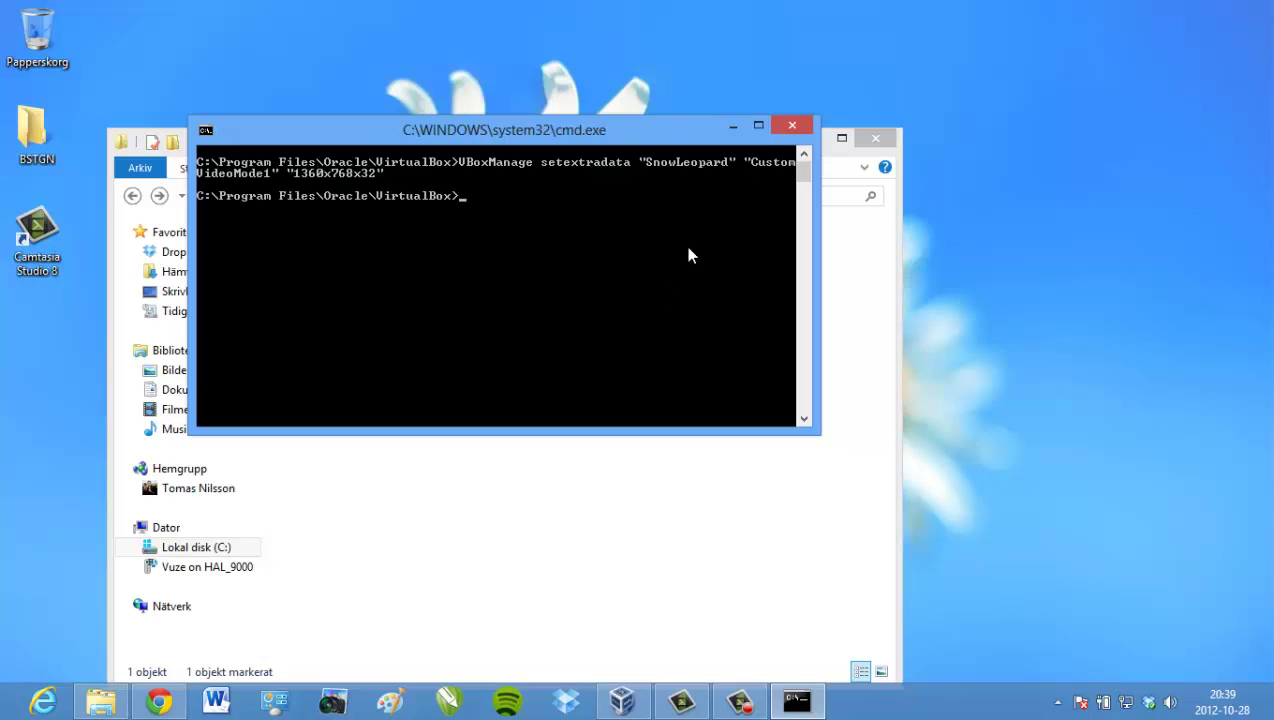
- Close the command prompt and browse to C:\Users\<user>\VirtualBox VMs\SnowLeopard
left_click(788, 130)
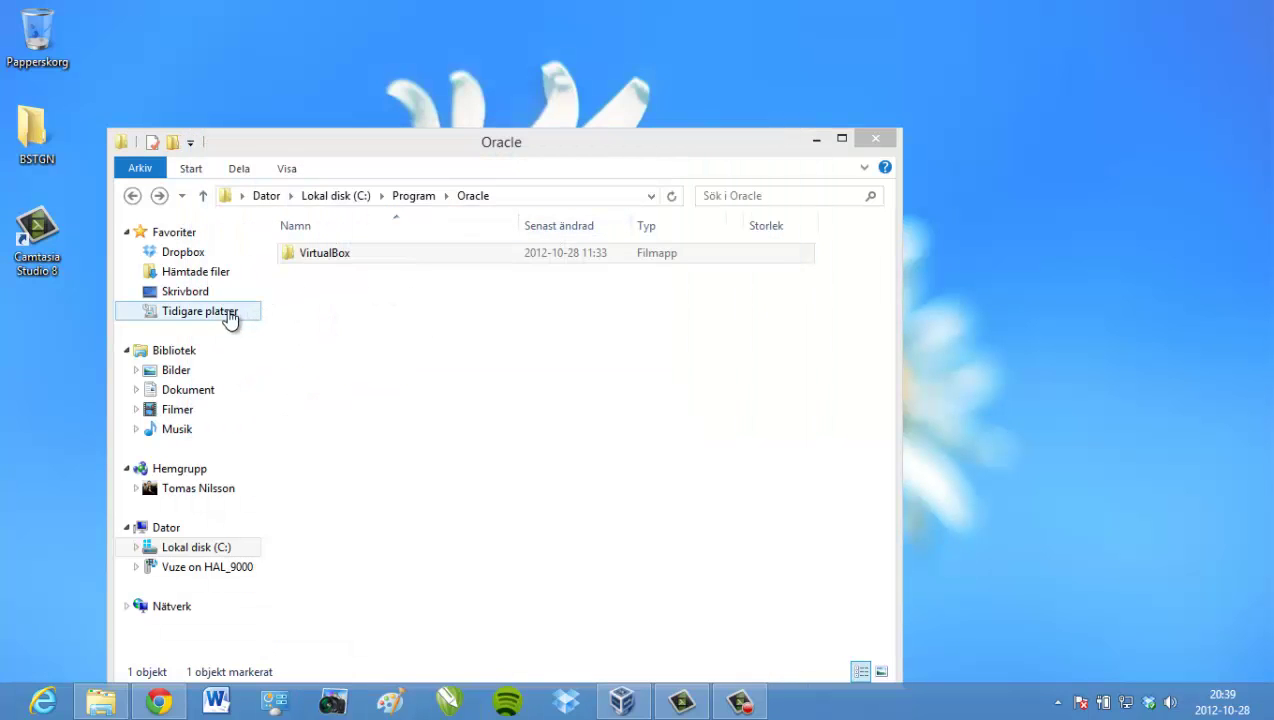
left_click(212, 549)
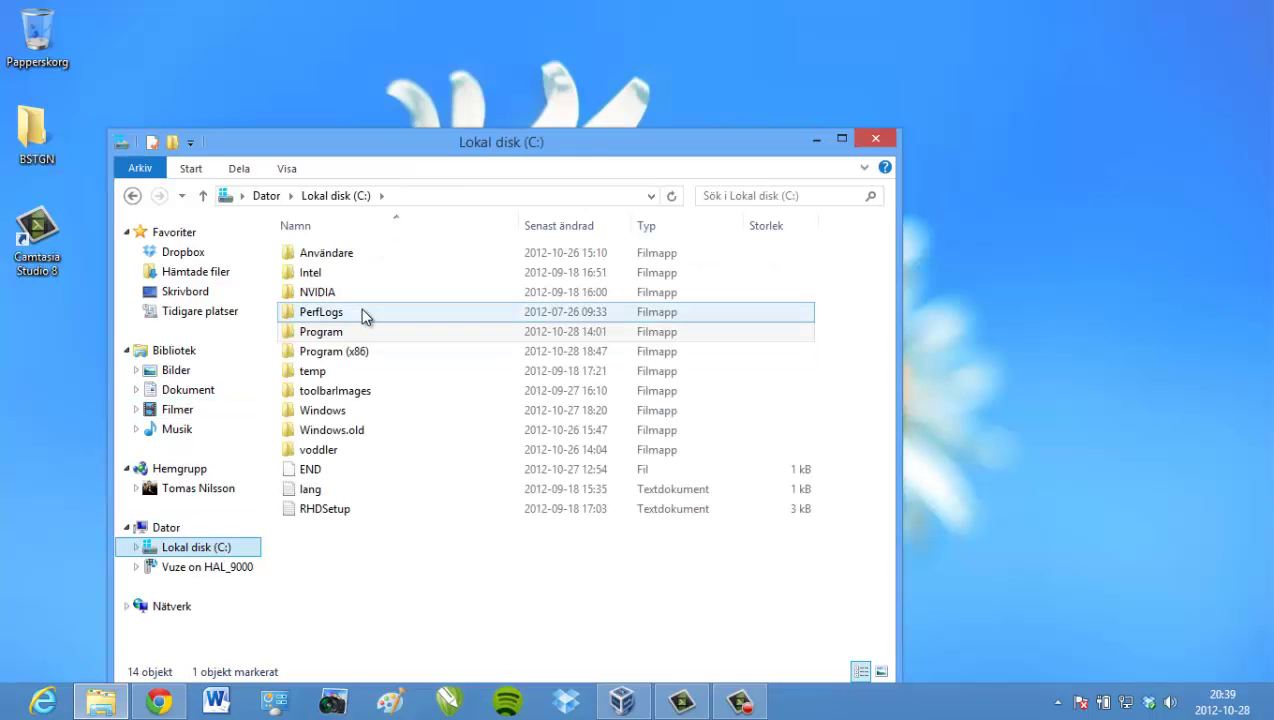
double_click(352, 259)
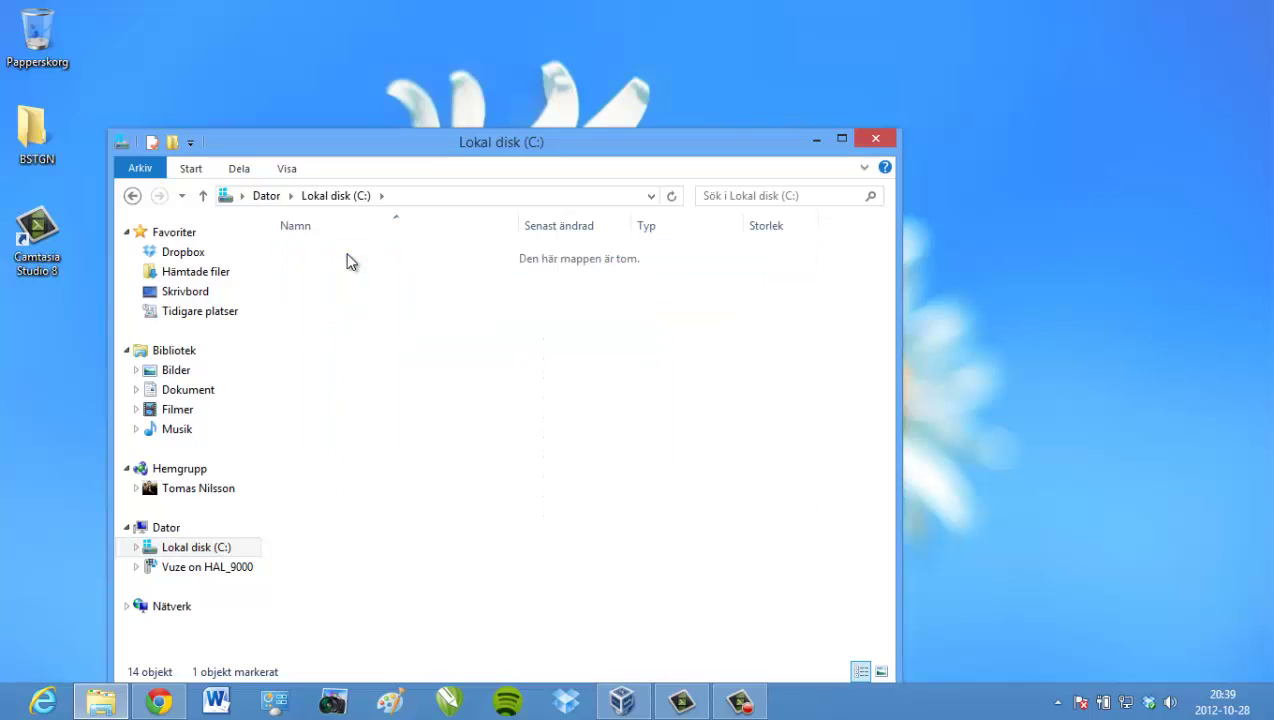
double_click(340, 272)
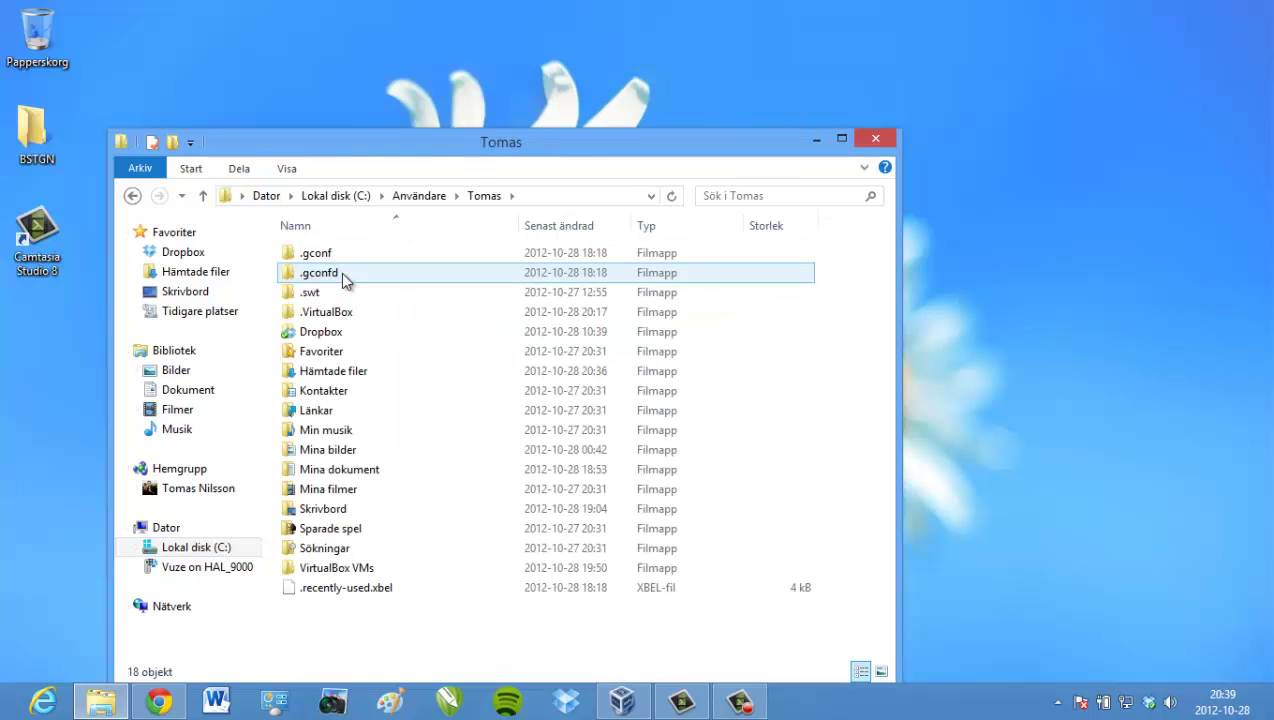
left_click(352, 568)
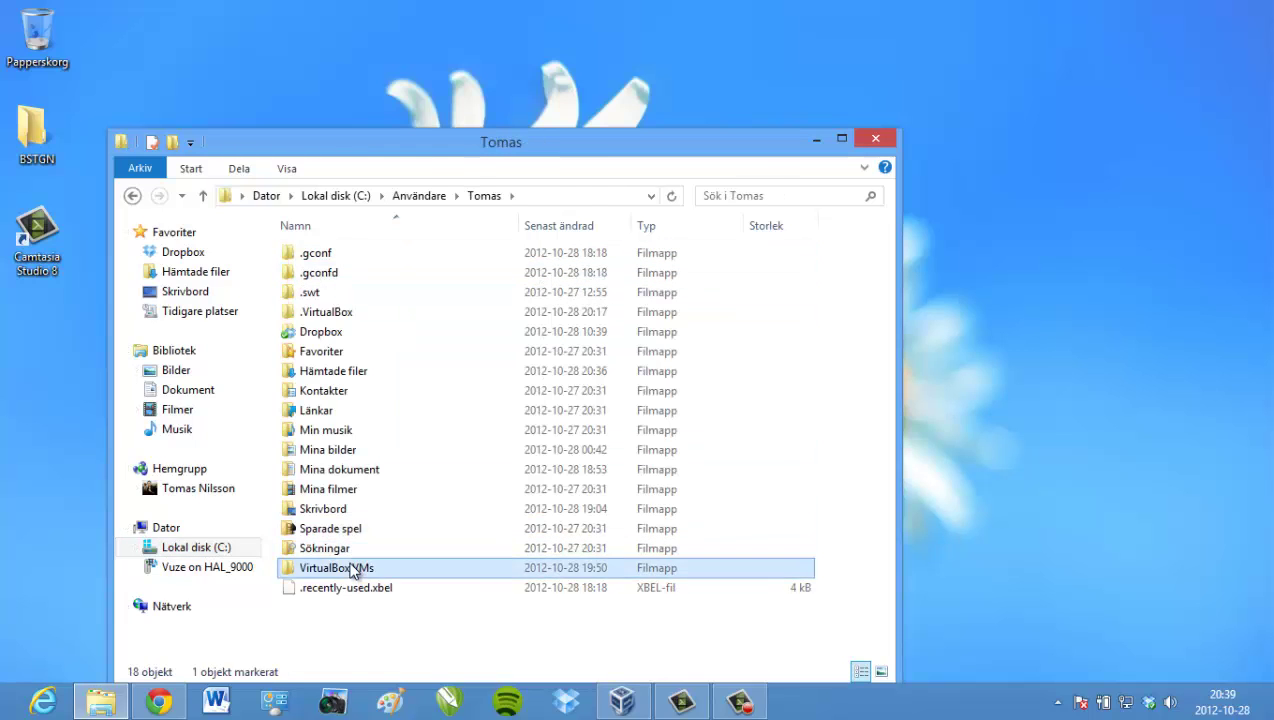
double_click(352, 568)
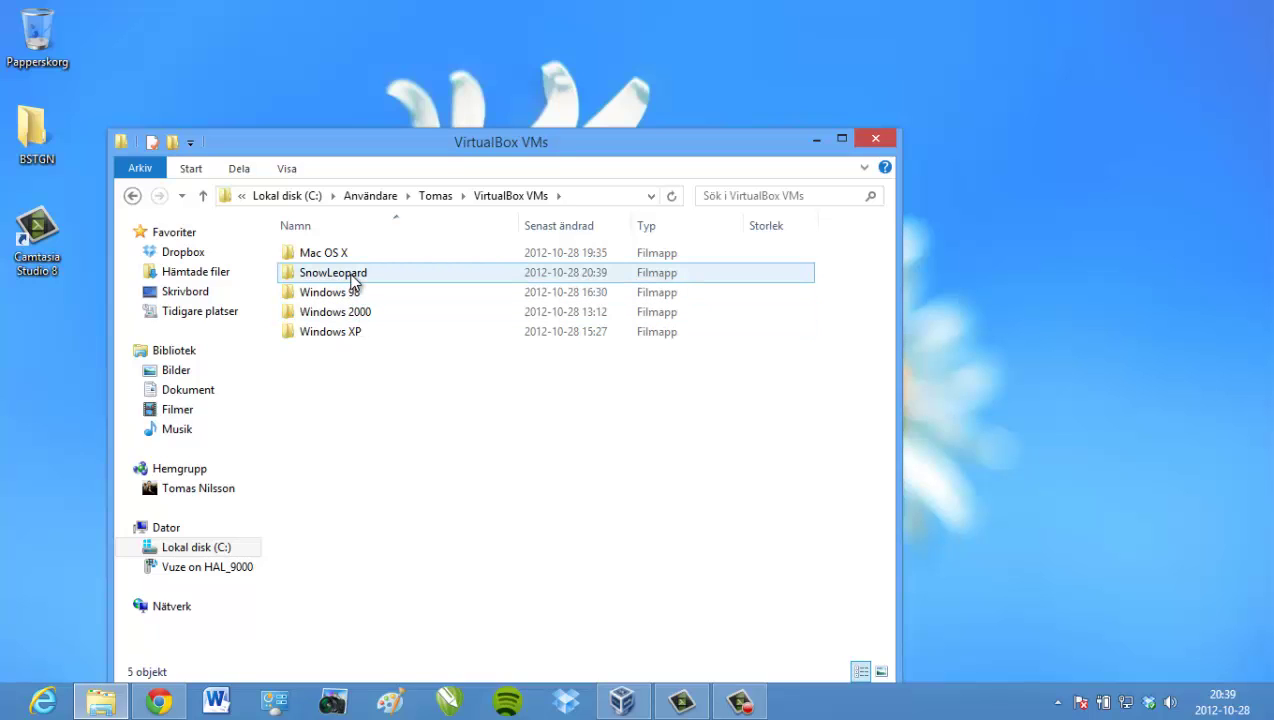
double_click(352, 282)
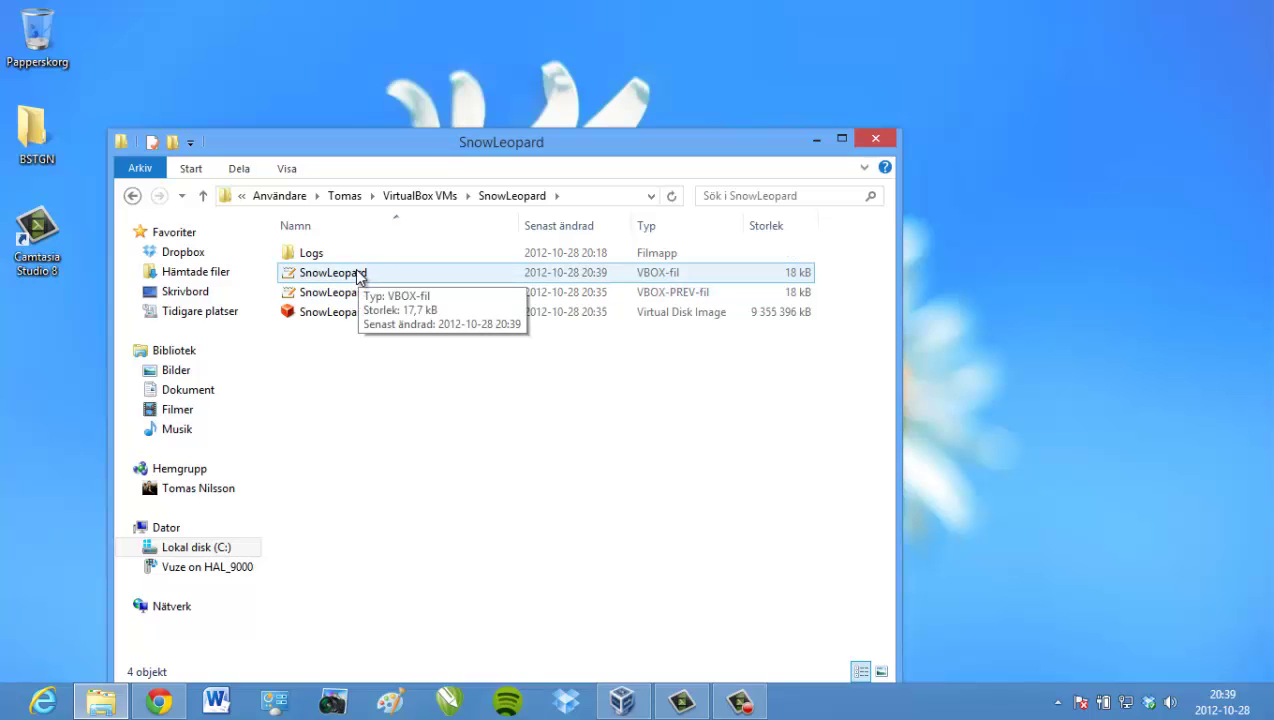
- View SnowLeopard.vbox as text to check CustomVideoMode1 is 1360x768x32, then close it
left_click(360, 277)
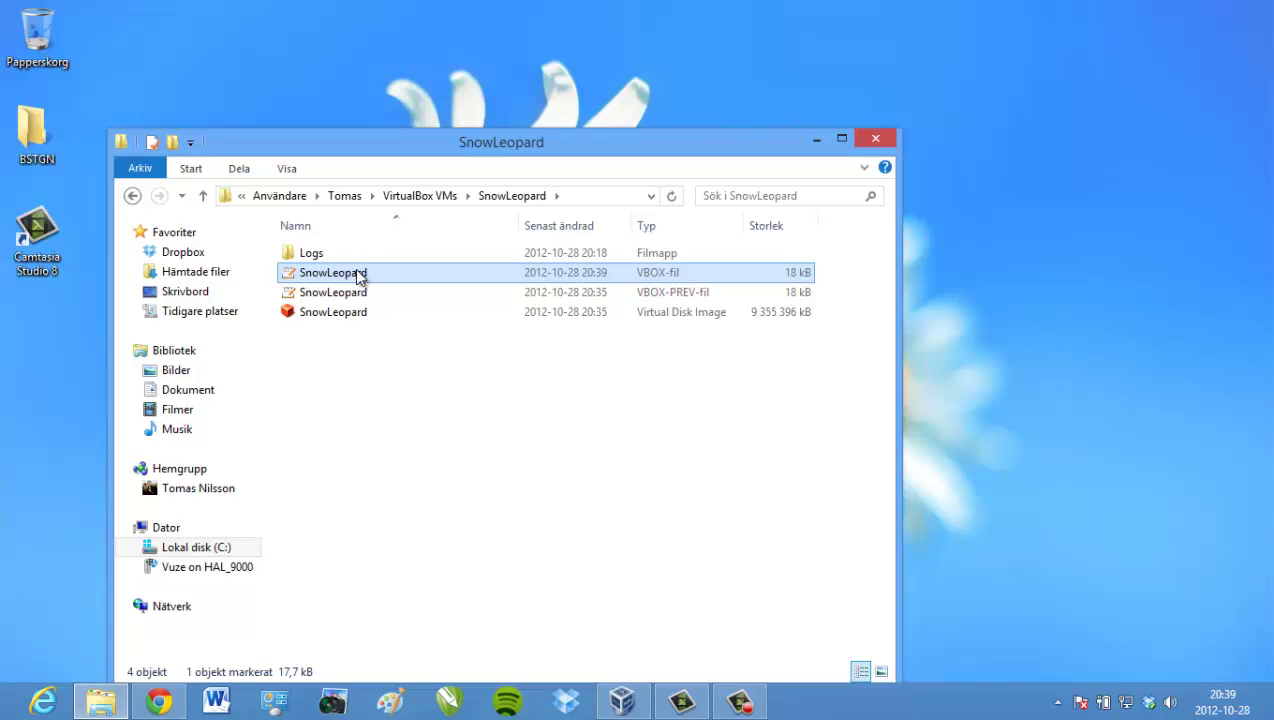
double_click(360, 277)
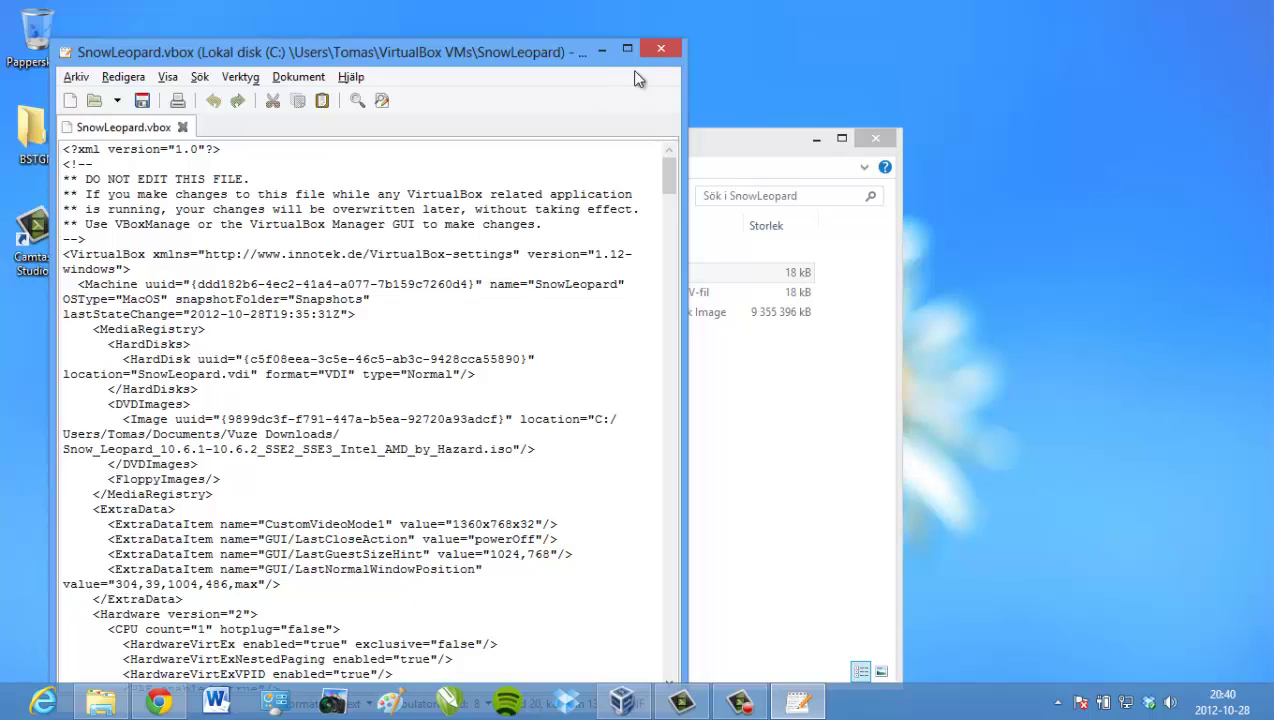
left_click(653, 47)
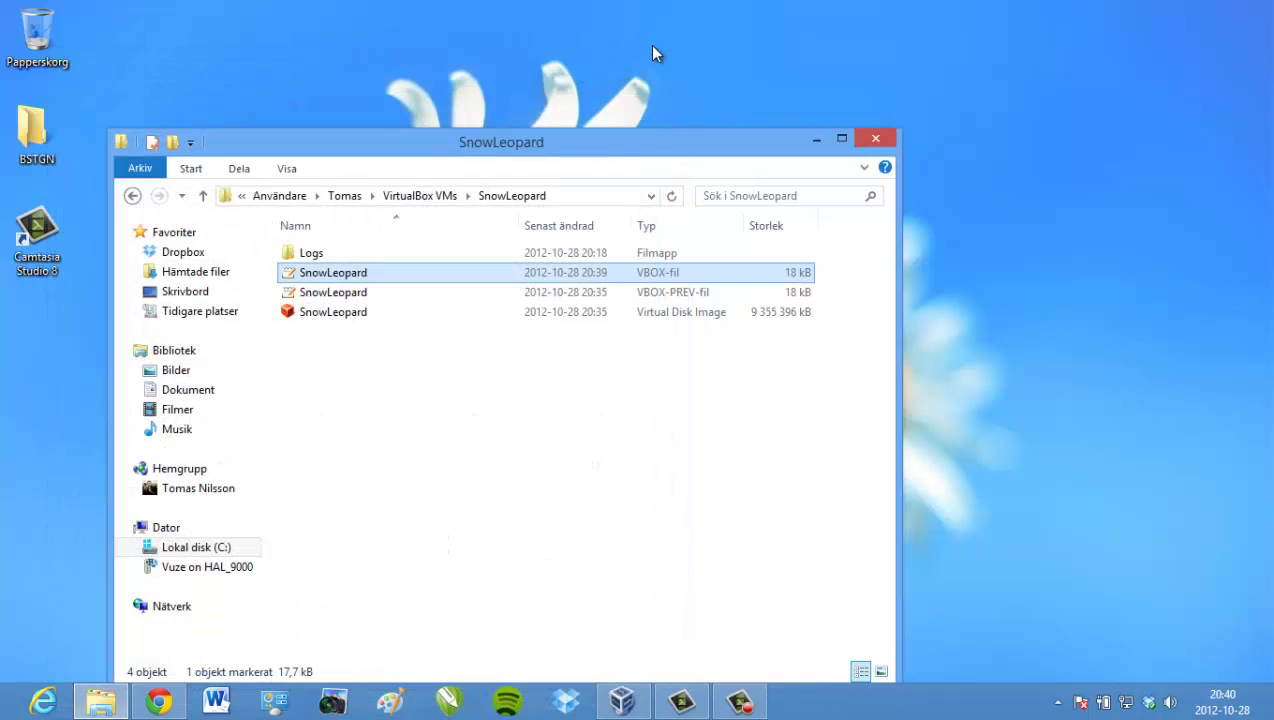
left_click(475, 434)
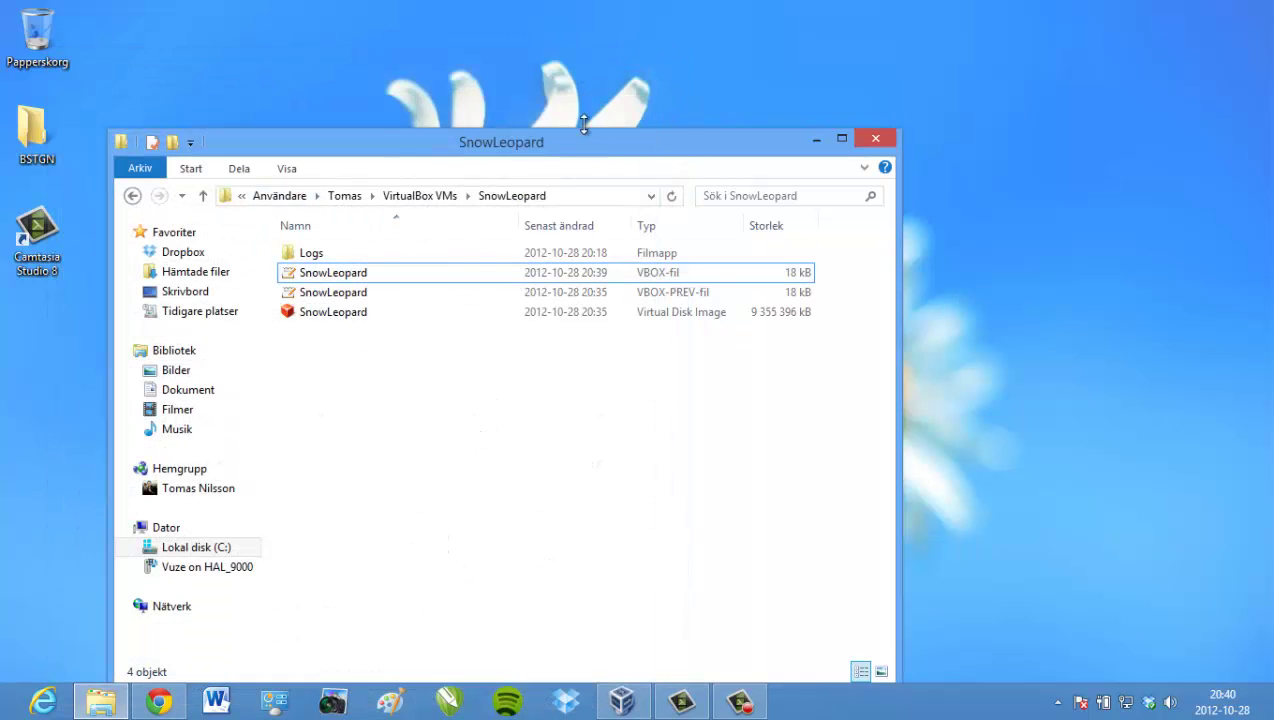
- Close Explorer, start the SnowLeopard VM from VirtualBox Manager and switch it to fullscreen
left_click(862, 143)
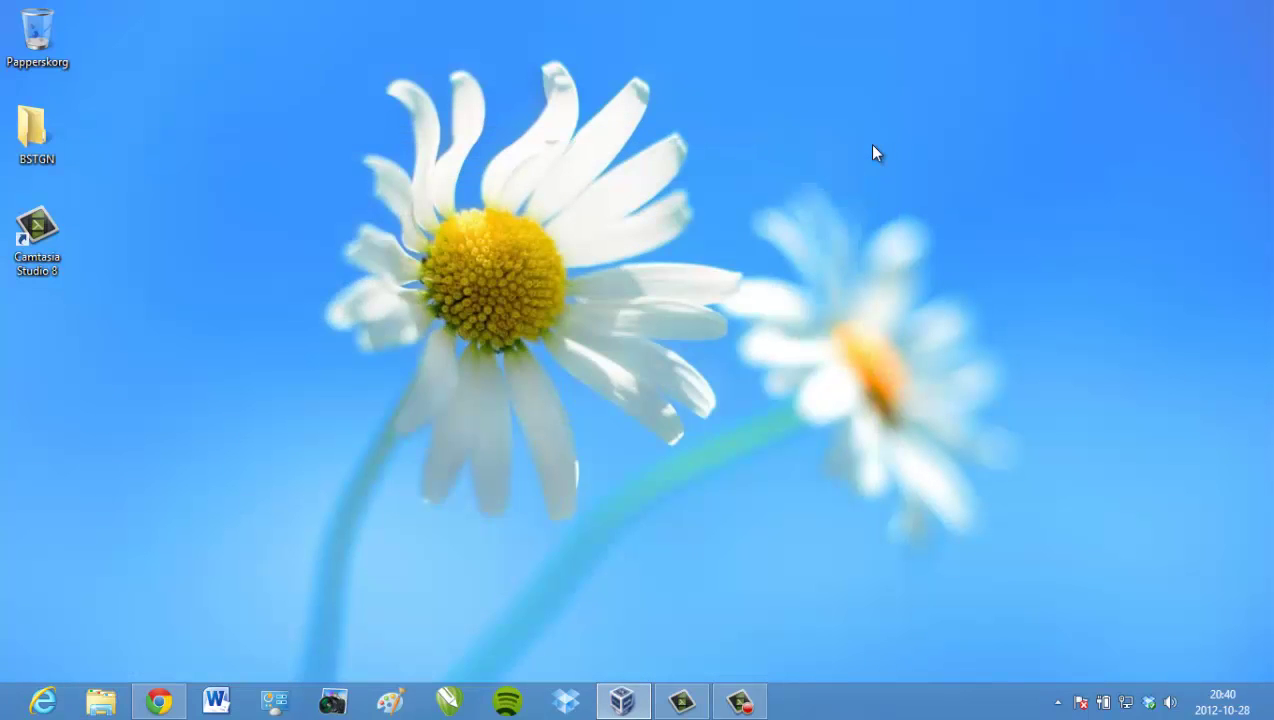
left_click(621, 701)
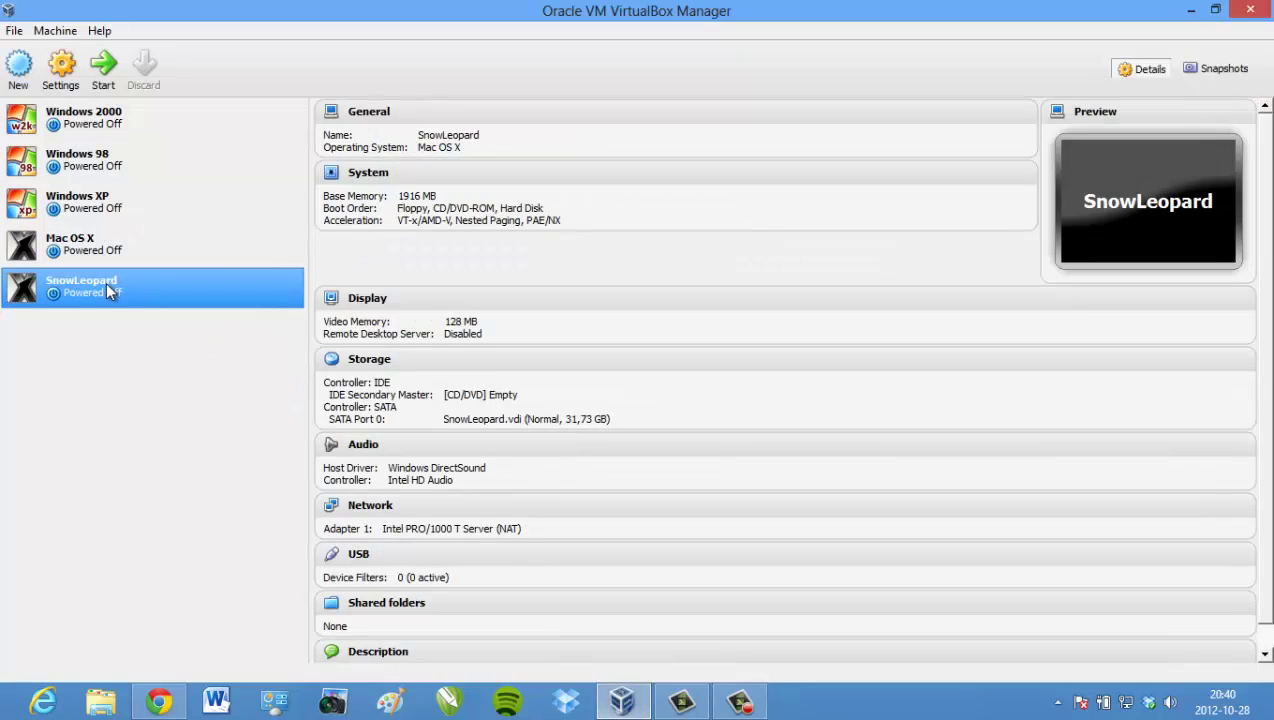
left_click(1190, 10)
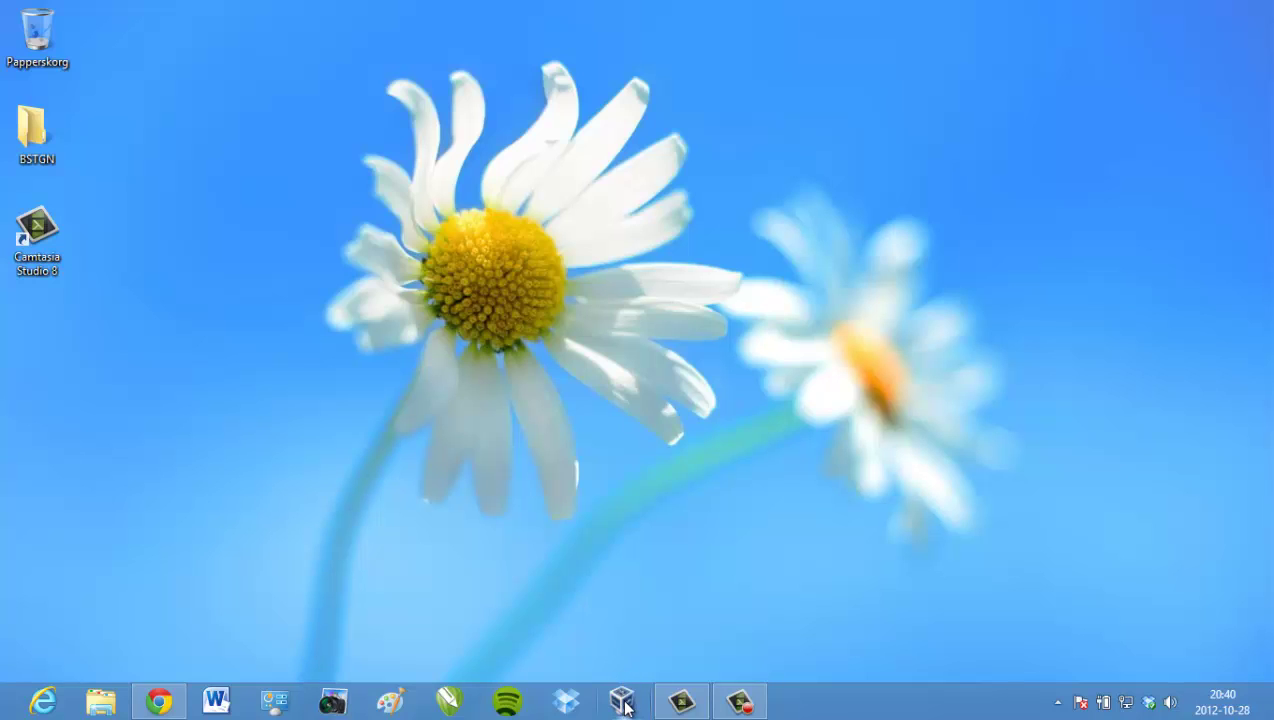
left_click(621, 696)
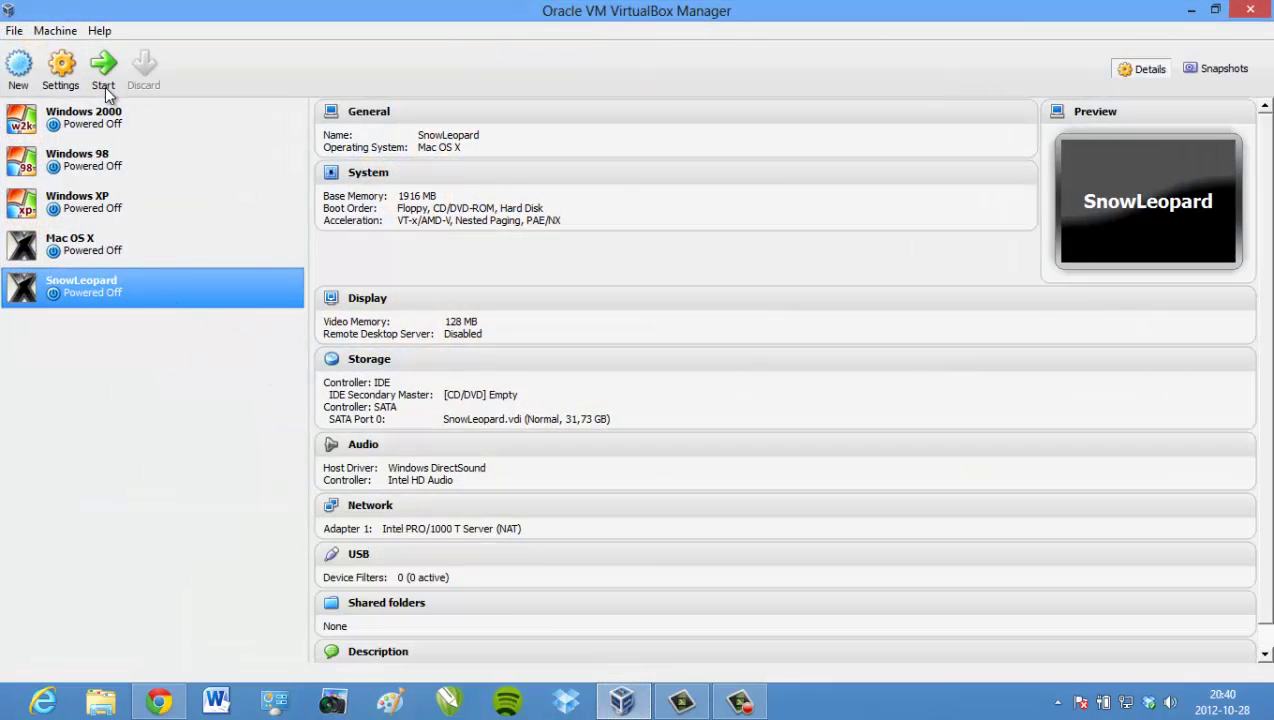
left_click(101, 66)
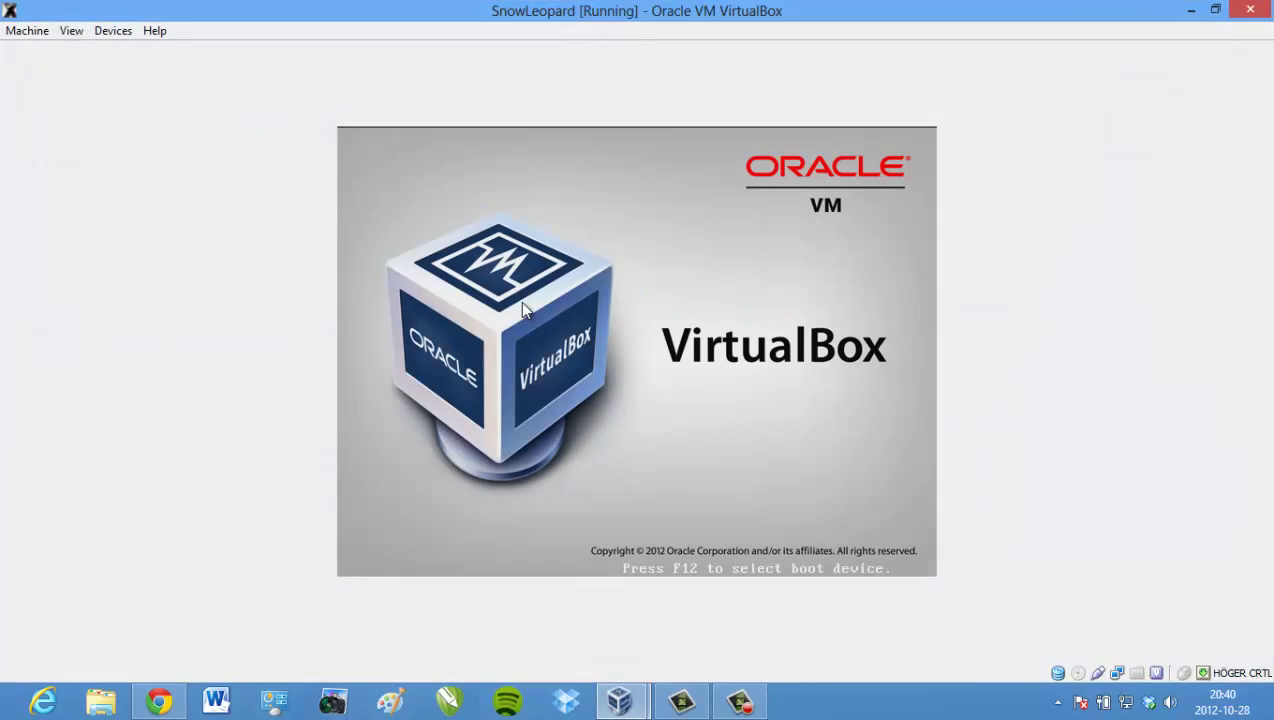
key("ctrl+f")
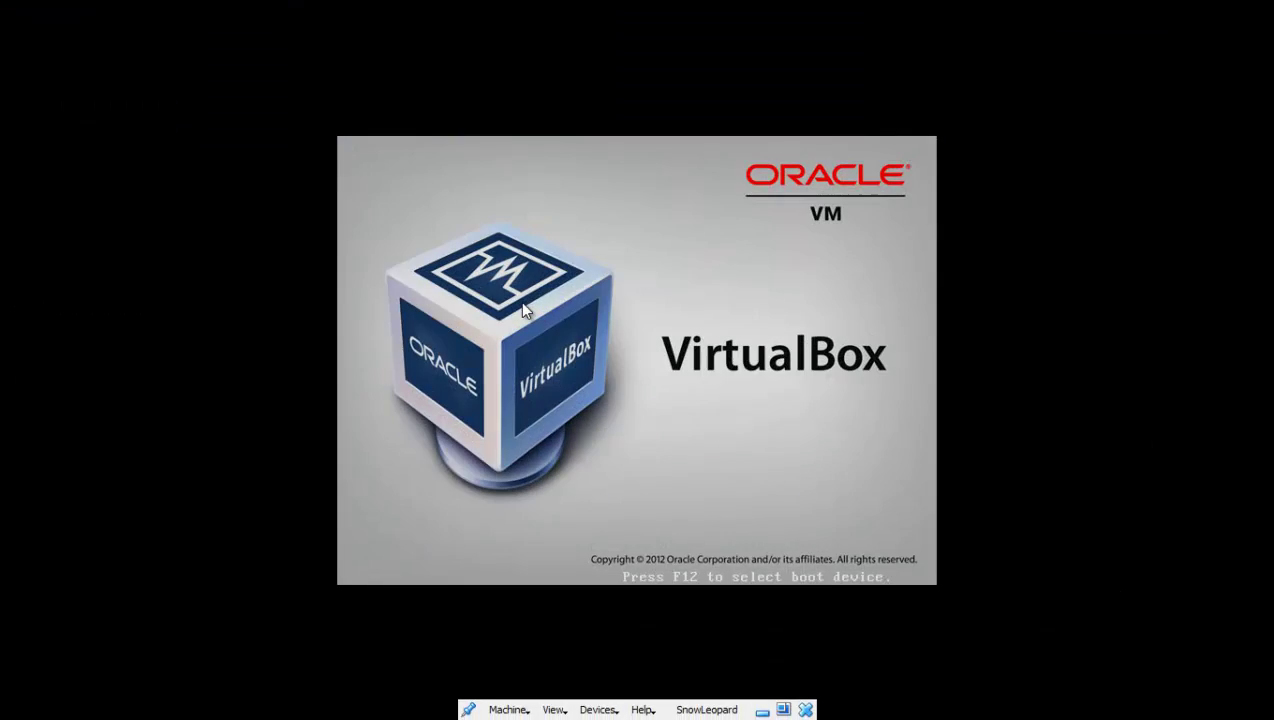